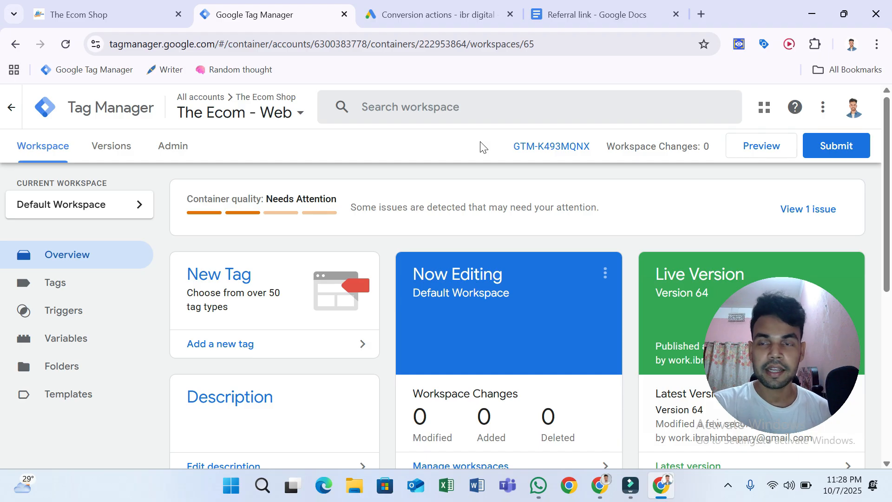
Examine the featured products on the Ecom Shop home page and the overview of its Tag Manager web container.
{"action": "left_click", "coordinate": [111, 14]}
{"action": "scroll", "coordinate": [311, 200], "scroll_direction": "down", "scroll_amount": 1}
{"action": "scroll", "coordinate": [311, 203], "scroll_direction": "down", "scroll_amount": 10}
{"action": "scroll", "coordinate": [312, 205], "scroll_direction": "up", "scroll_amount": 4}
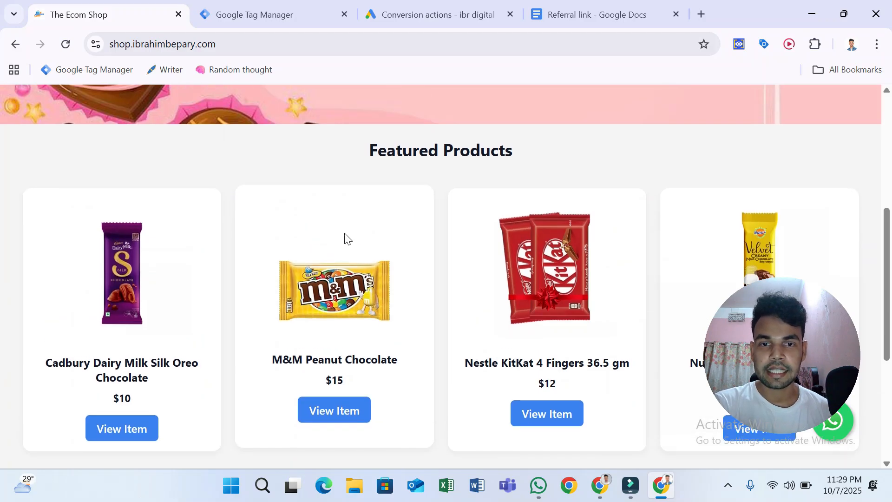
{"action": "scroll", "coordinate": [468, 245], "scroll_direction": "down", "scroll_amount": 5}
{"action": "scroll", "coordinate": [467, 246], "scroll_direction": "up", "scroll_amount": 6}
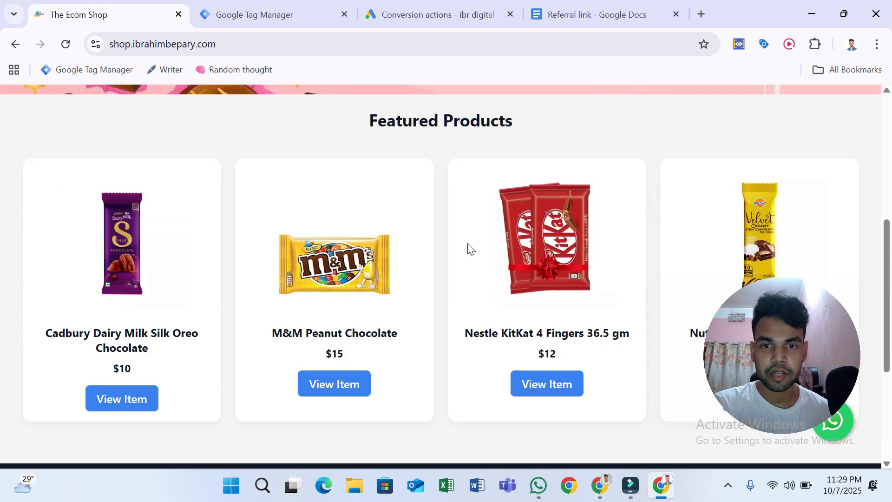
{"action": "scroll", "coordinate": [393, 249], "scroll_direction": "down", "scroll_amount": 3}
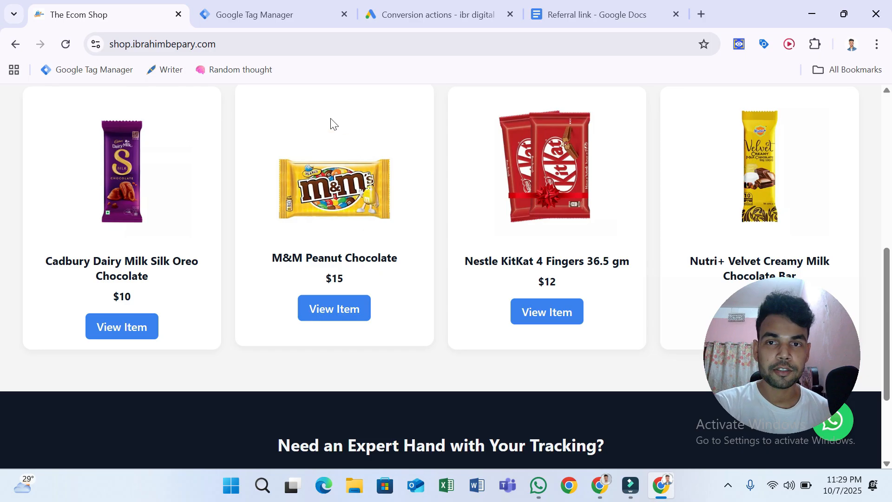
{"action": "key", "text": "ctrl+Tab"}
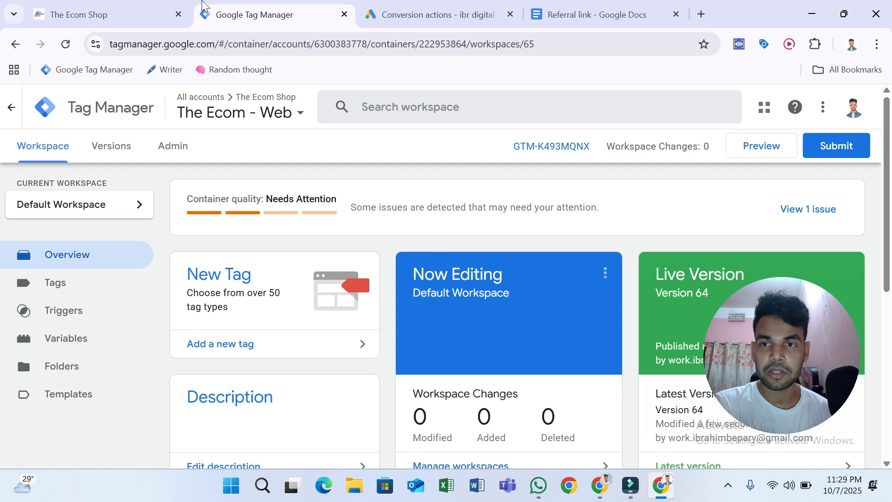
{"action": "left_click", "coordinate": [116, 15]}
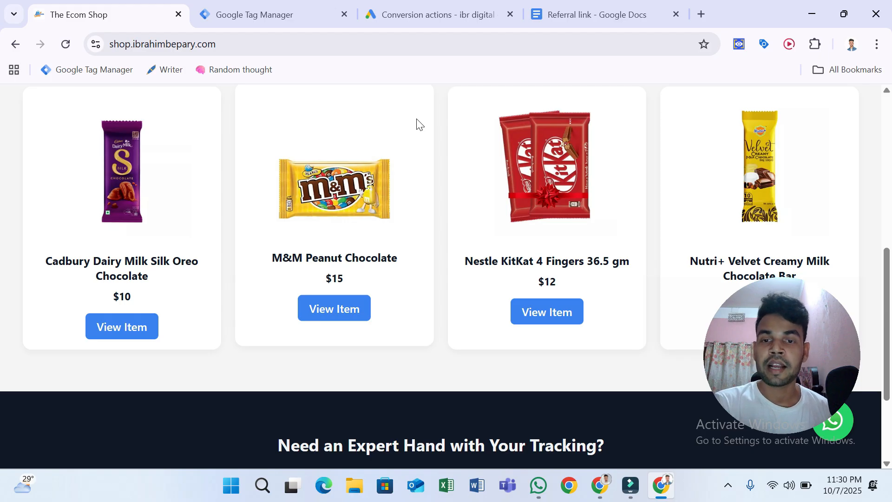
{"action": "scroll", "coordinate": [436, 215], "scroll_direction": "up", "scroll_amount": 3}
{"action": "scroll", "coordinate": [437, 216], "scroll_direction": "down", "scroll_amount": 3}
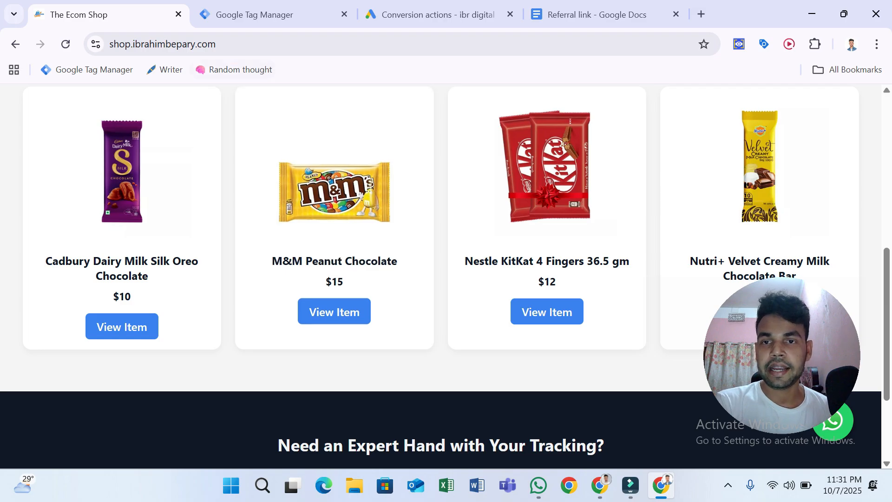
{"action": "left_click", "coordinate": [249, 15]}
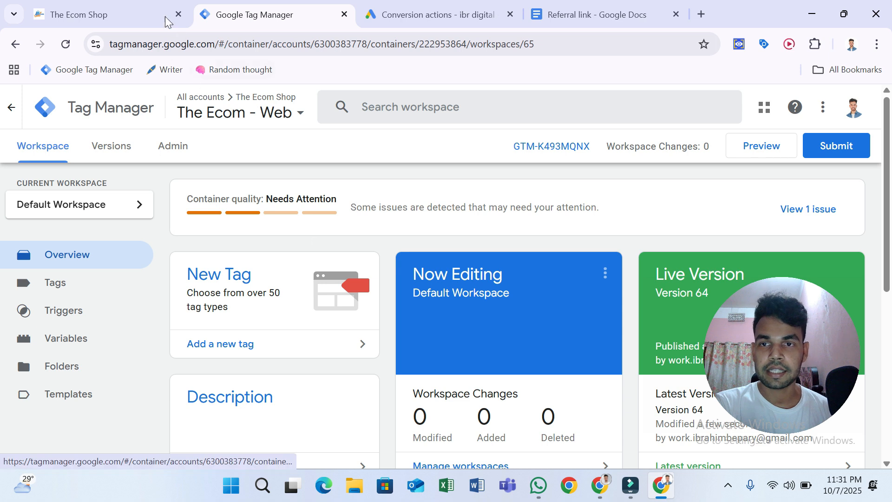
{"action": "left_click", "coordinate": [149, 15]}
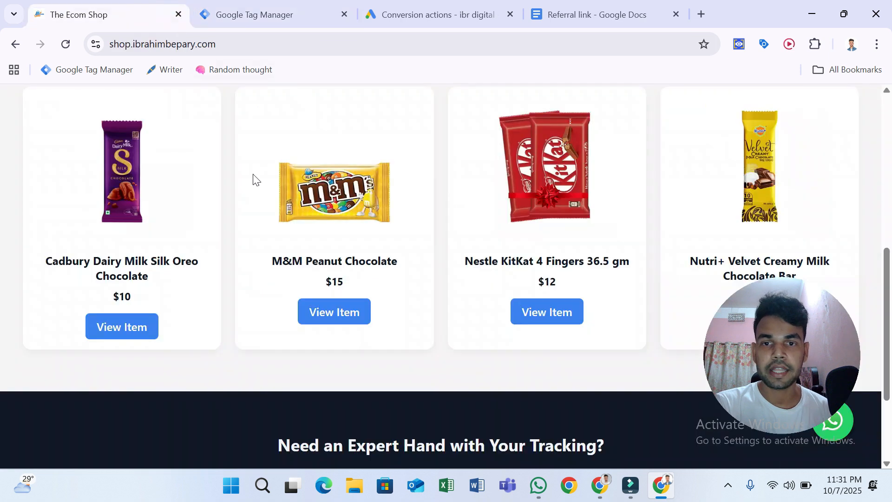
{"action": "left_click", "coordinate": [263, 19]}
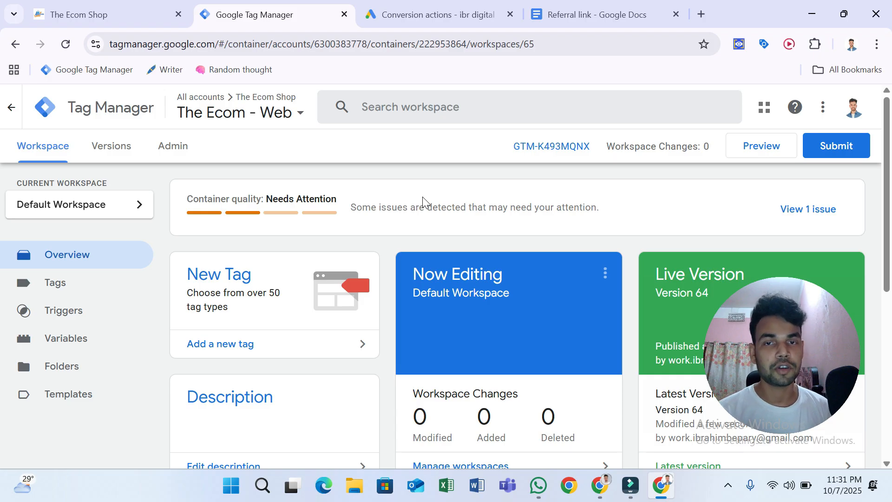
Switch to Google Ads and start a new conversion action from the conversions summary.
{"action": "left_click", "coordinate": [409, 14]}
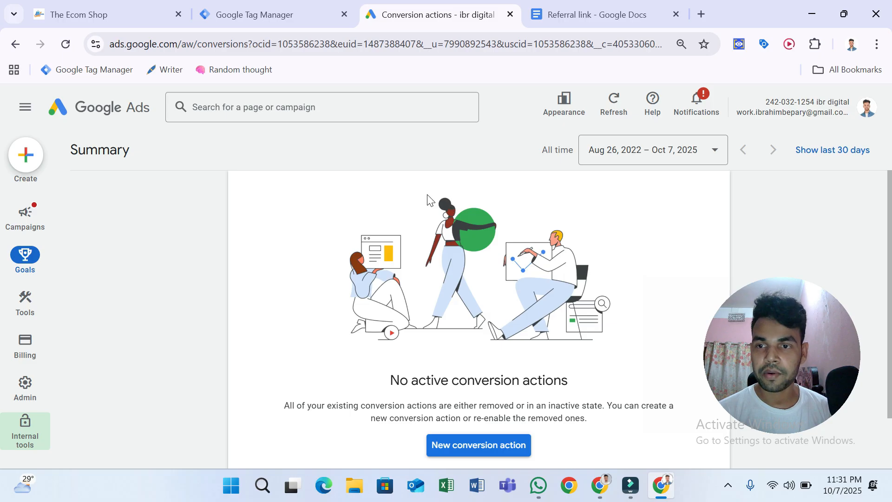
{"action": "mouse_move", "coordinate": [25, 268]}
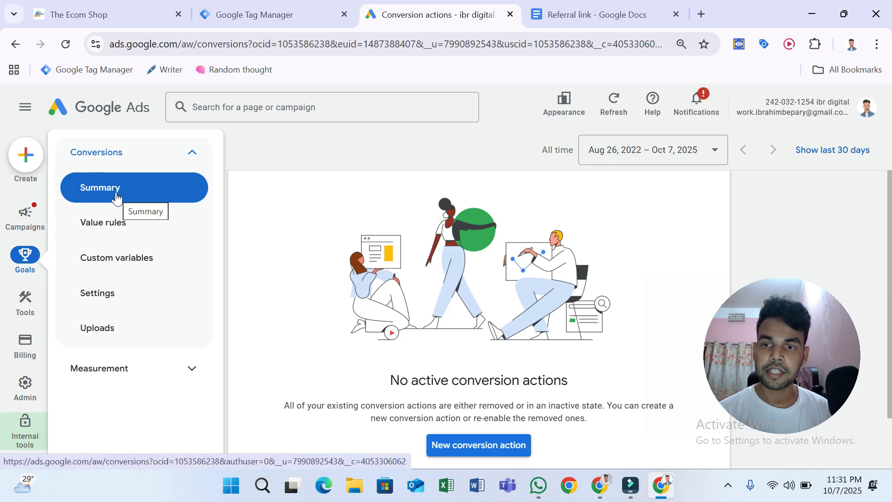
{"action": "scroll", "coordinate": [458, 272], "scroll_direction": "down", "scroll_amount": 2}
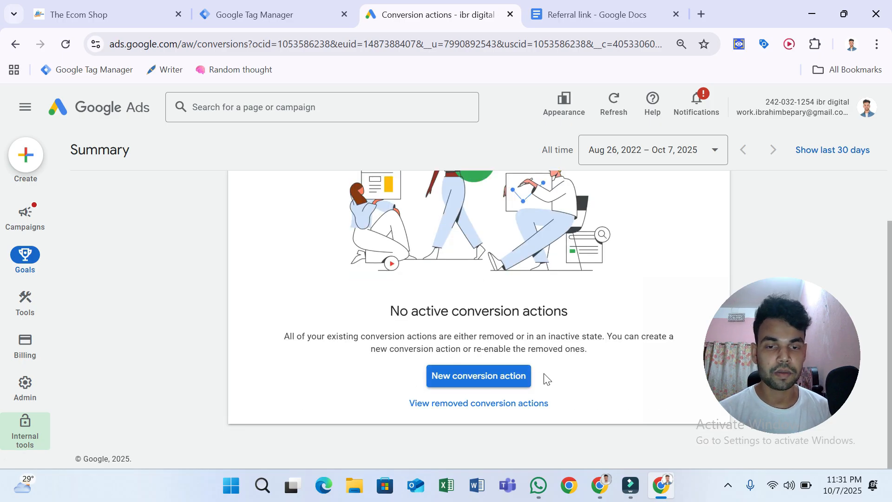
{"action": "left_click", "coordinate": [473, 387]}
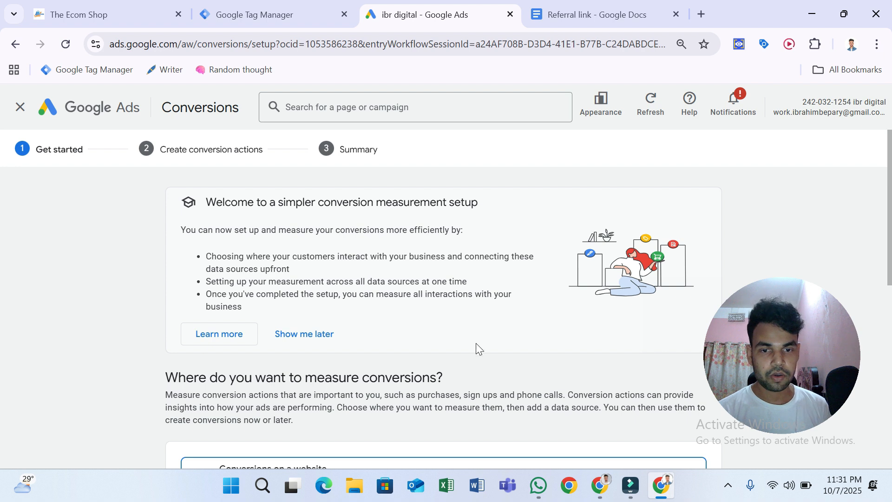
Open the website details of the website conversion source for editing and copy the Ecom Shop's page URL from its open page.
{"action": "scroll", "coordinate": [475, 343], "scroll_direction": "down", "scroll_amount": 8}
{"action": "scroll", "coordinate": [467, 330], "scroll_direction": "up", "scroll_amount": 3}
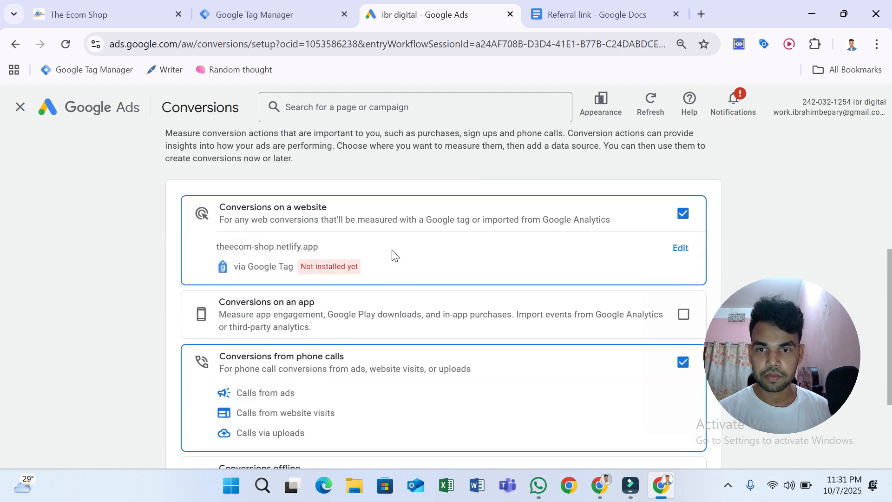
{"action": "left_click", "coordinate": [667, 250]}
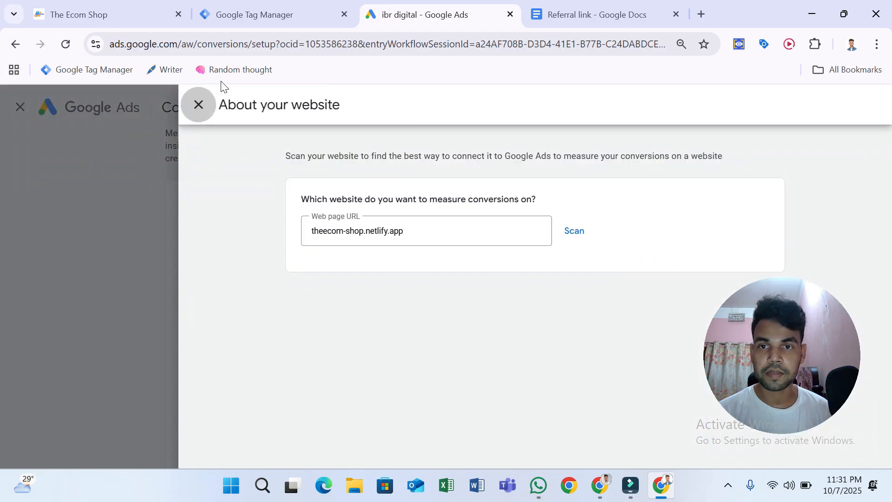
{"action": "left_click", "coordinate": [144, 13]}
{"action": "left_click", "coordinate": [199, 46]}
{"action": "right_click", "coordinate": [199, 46]}
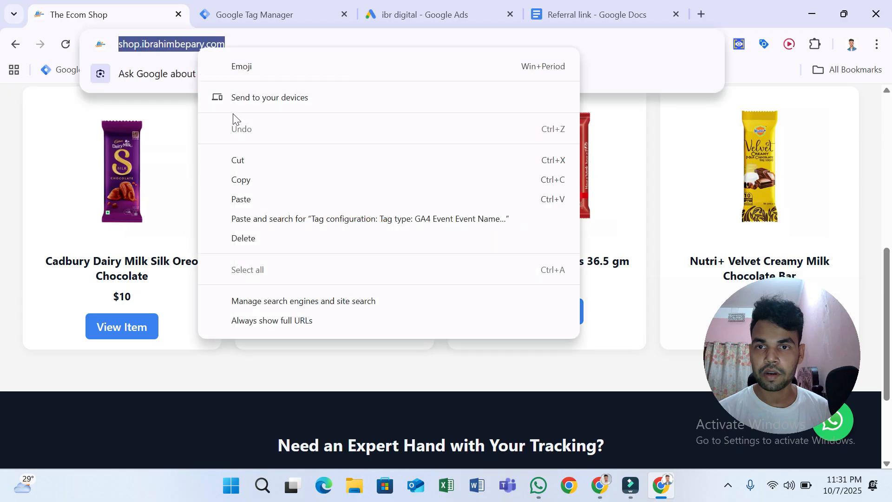
{"action": "left_click", "coordinate": [251, 179]}
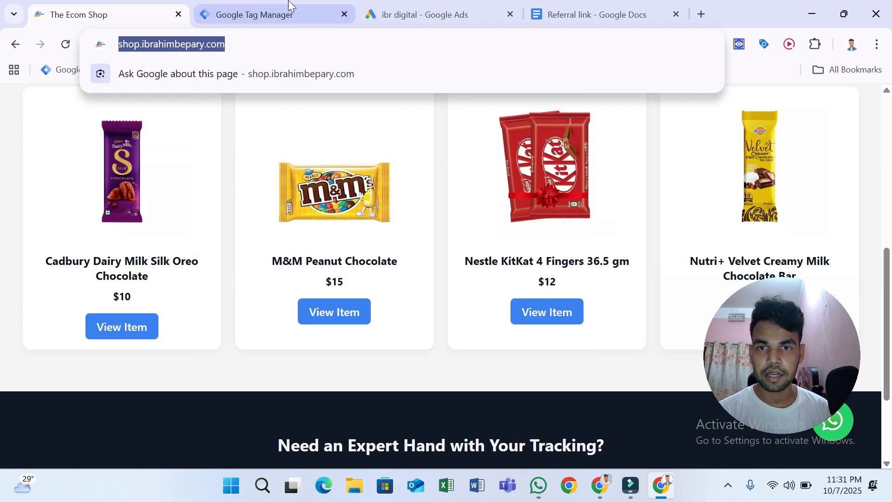
Replace the measured web page URL with the copied shop address, scan the site and accept the Google tag connection.
{"action": "left_click", "coordinate": [377, 11]}
{"action": "left_click_drag", "start_coordinate": [413, 241], "coordinate": [304, 238]}
{"action": "right_click", "coordinate": [326, 230]}
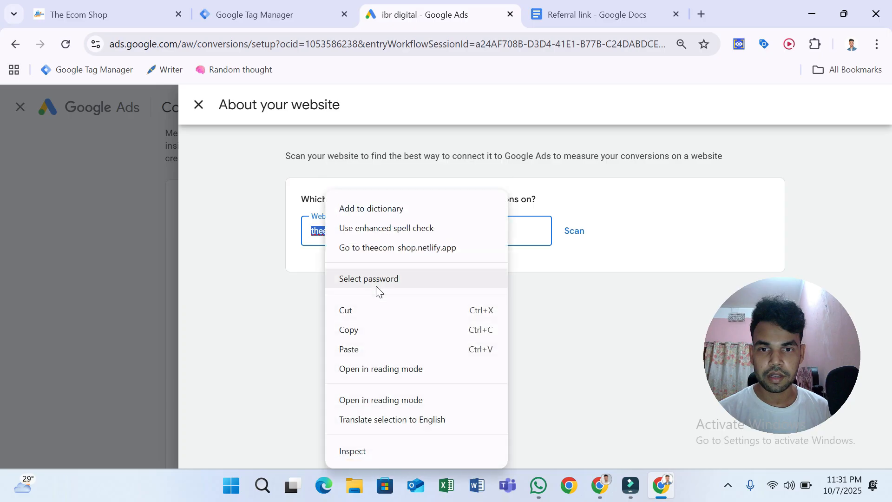
{"action": "left_click", "coordinate": [371, 353]}
{"action": "left_click", "coordinate": [578, 234]}
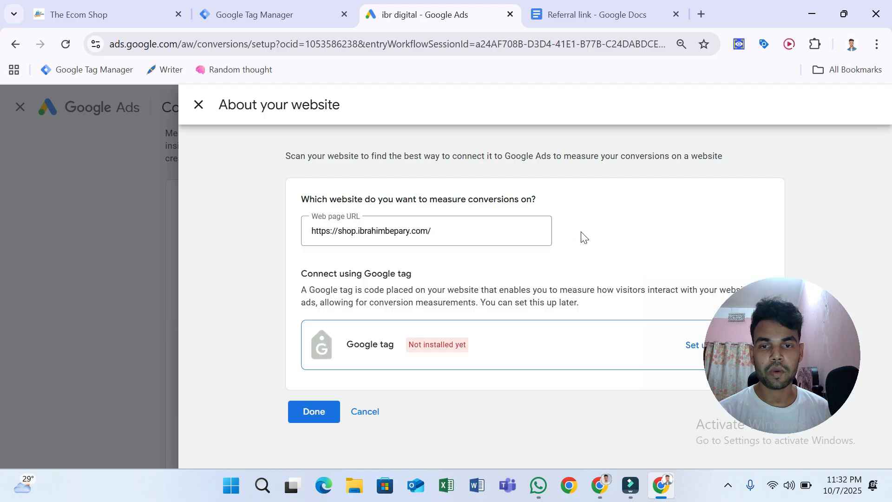
{"action": "left_click_drag", "start_coordinate": [780, 345], "coordinate": [804, 193]}
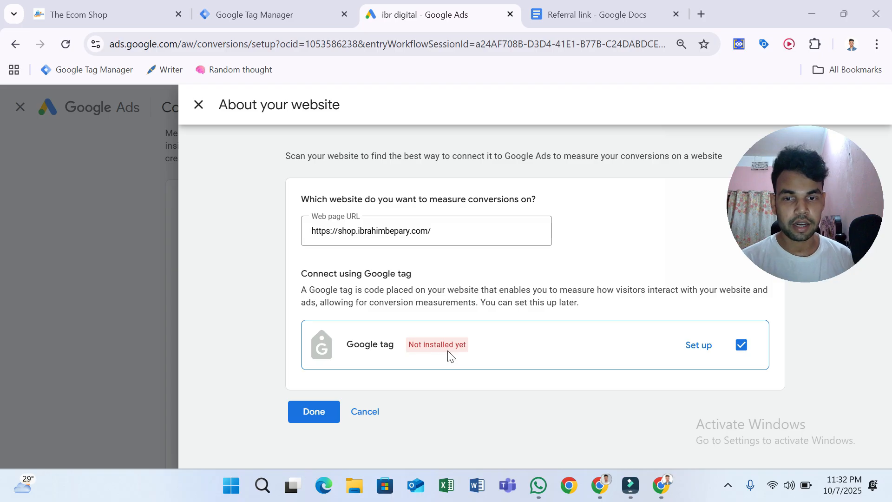
{"action": "left_click", "coordinate": [312, 409]}
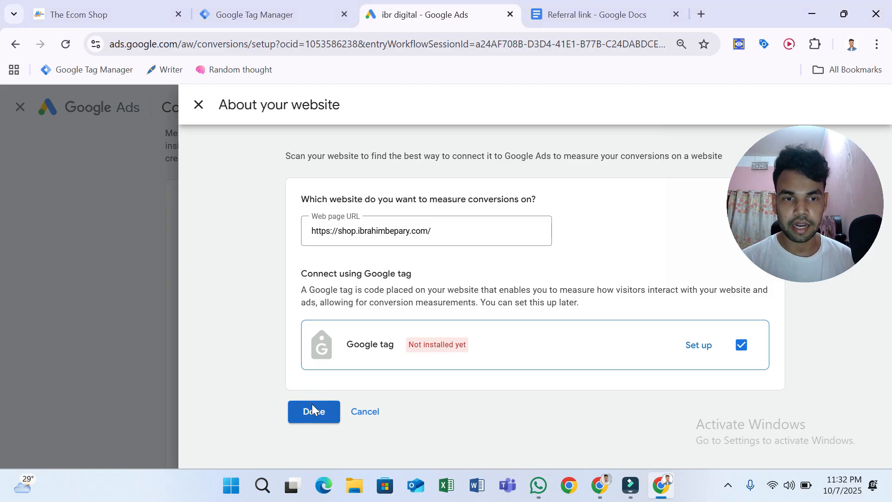
Save the website and phone call conversion sources and continue to creating conversion actions.
{"action": "scroll", "coordinate": [372, 283], "scroll_direction": "down", "scroll_amount": 3}
{"action": "scroll", "coordinate": [373, 283], "scroll_direction": "up", "scroll_amount": 2}
{"action": "scroll", "coordinate": [372, 281], "scroll_direction": "down", "scroll_amount": 2}
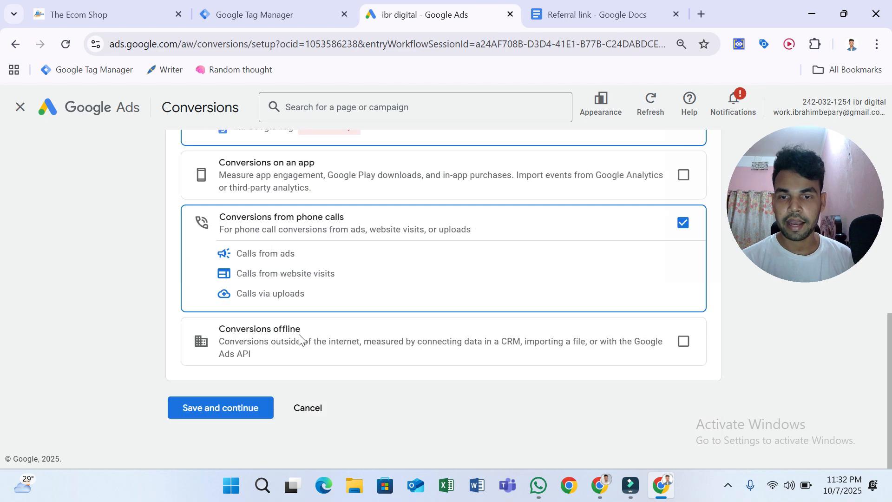
{"action": "left_click", "coordinate": [223, 417]}
{"action": "left_click_drag", "start_coordinate": [779, 233], "coordinate": [770, 394]}
Add a Purchase conversion action on the untitled web tag and choose to set it up manually using code.
{"action": "scroll", "coordinate": [380, 333], "scroll_direction": "down", "scroll_amount": 2}
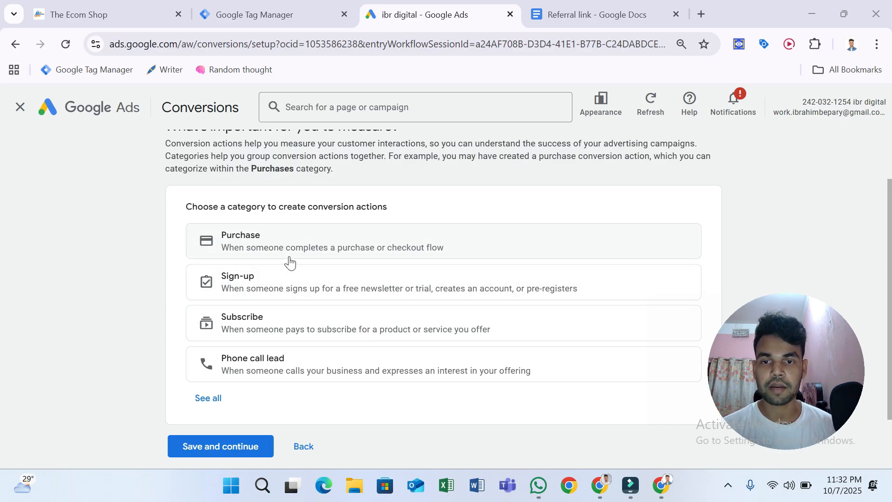
{"action": "left_click", "coordinate": [404, 247]}
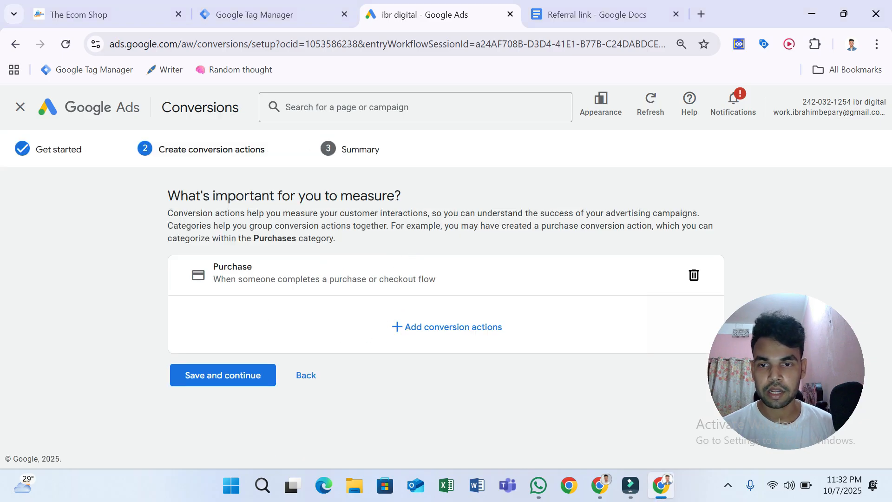
{"action": "left_click", "coordinate": [408, 334]}
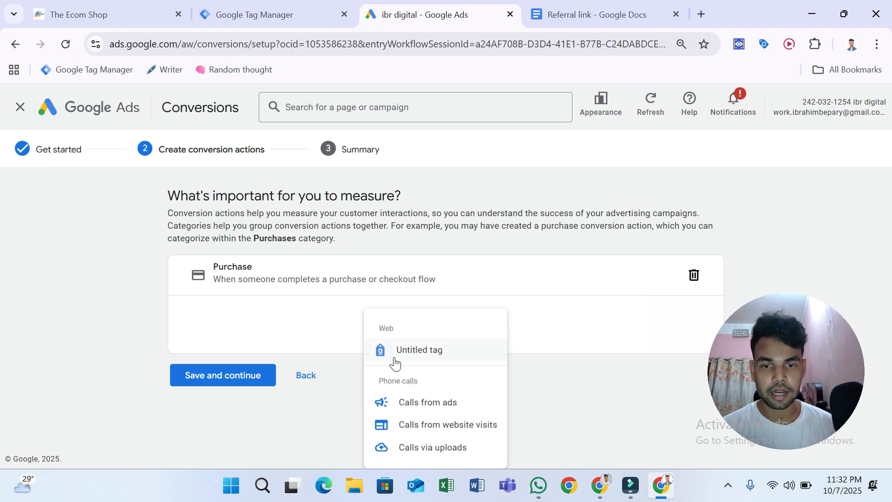
{"action": "left_click", "coordinate": [419, 349]}
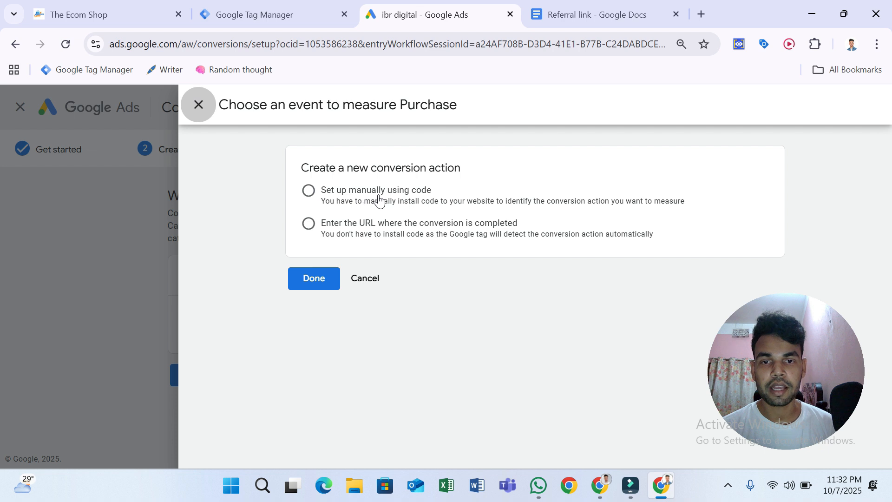
{"action": "left_click", "coordinate": [393, 195]}
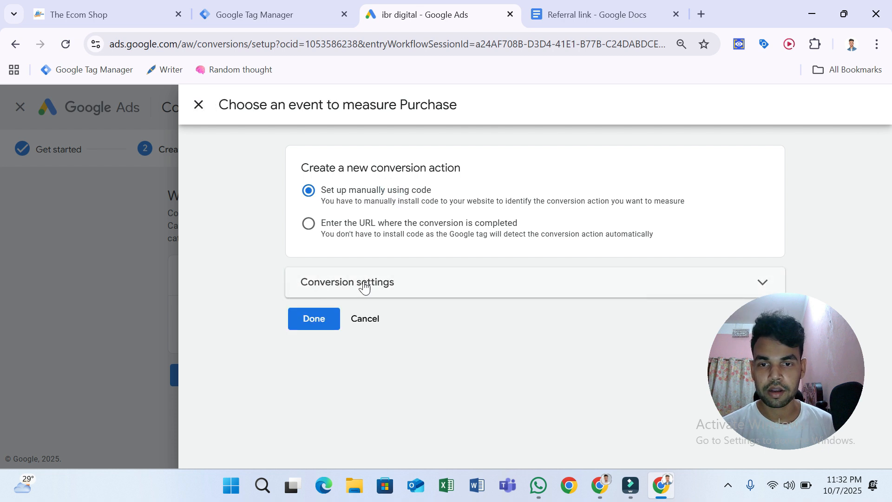
Expand the conversion settings and name the conversion "Purchase - GTM".
{"action": "left_click", "coordinate": [412, 288]}
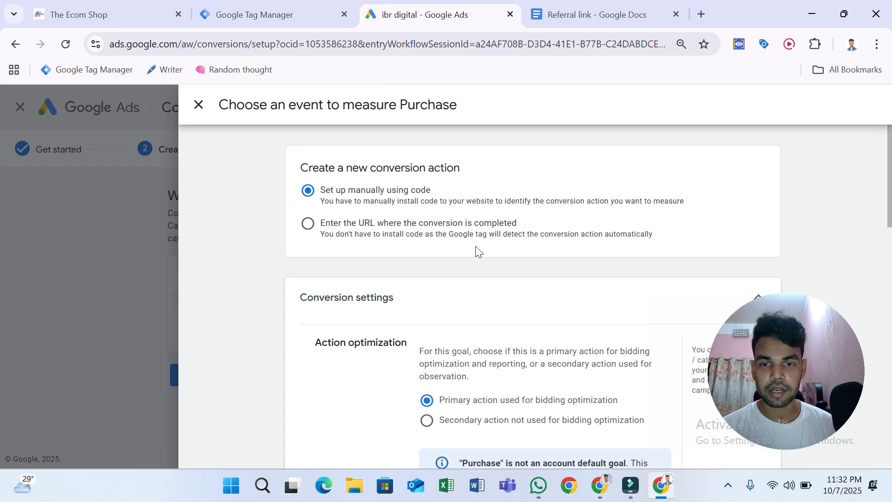
{"action": "scroll", "coordinate": [477, 251], "scroll_direction": "down", "scroll_amount": 3}
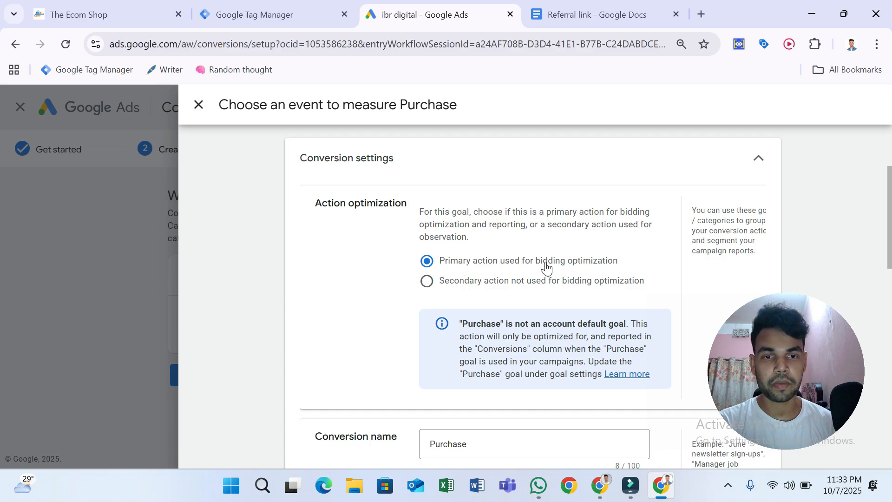
{"action": "scroll", "coordinate": [504, 272], "scroll_direction": "down", "scroll_amount": 3}
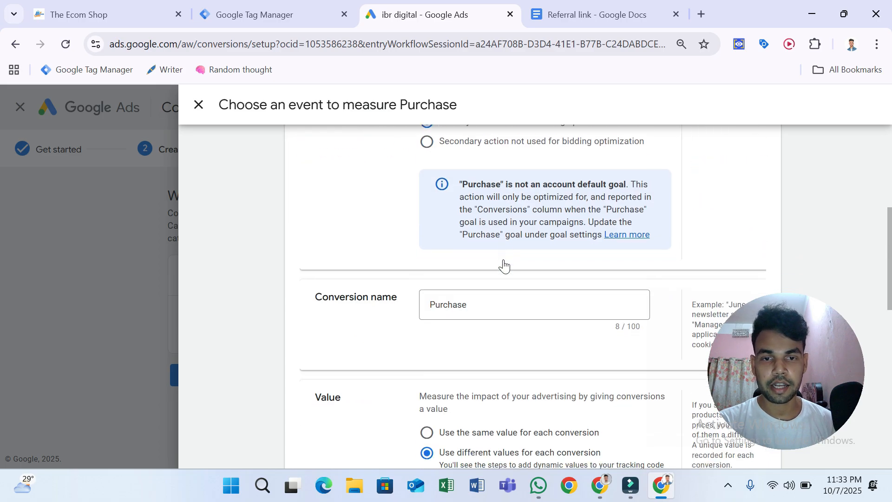
{"action": "left_click", "coordinate": [476, 306]}
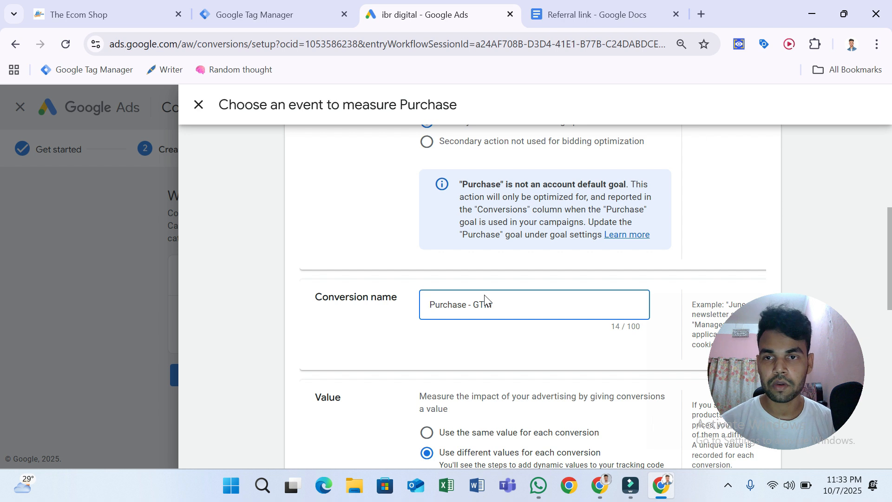
Review the Purchase conversion's value, count and conversion window settings and finish the conversion action with them as set.
{"action": "scroll", "coordinate": [425, 288], "scroll_direction": "down", "scroll_amount": 5}
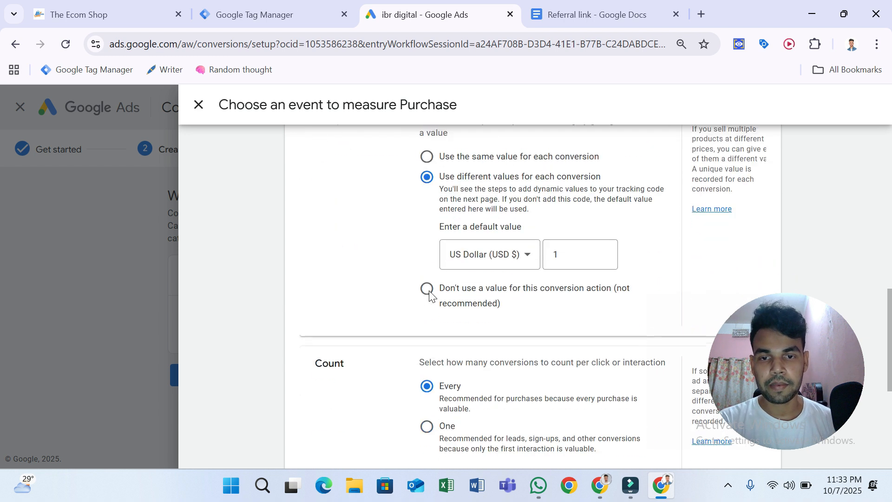
{"action": "scroll", "coordinate": [417, 282], "scroll_direction": "up", "scroll_amount": 1}
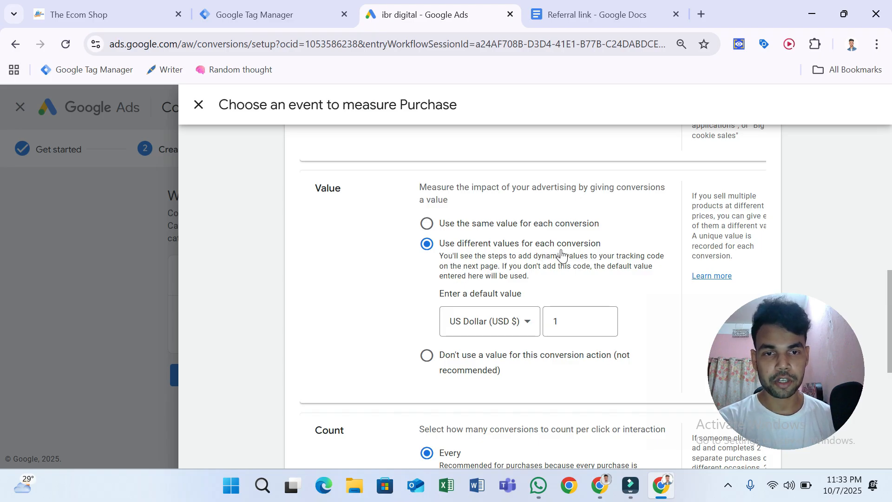
{"action": "scroll", "coordinate": [514, 255], "scroll_direction": "down", "scroll_amount": 1}
{"action": "scroll", "coordinate": [516, 259], "scroll_direction": "down", "scroll_amount": 1}
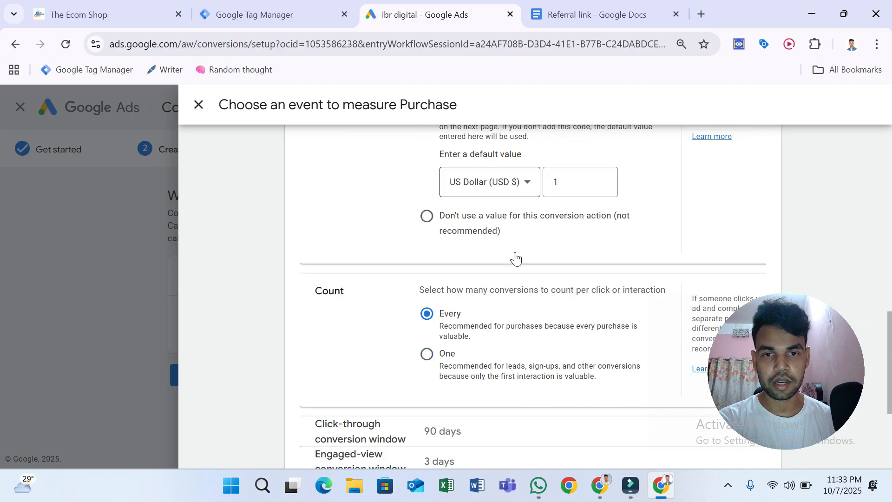
{"action": "scroll", "coordinate": [514, 251], "scroll_direction": "up", "scroll_amount": 1}
{"action": "scroll", "coordinate": [516, 255], "scroll_direction": "down", "scroll_amount": 3}
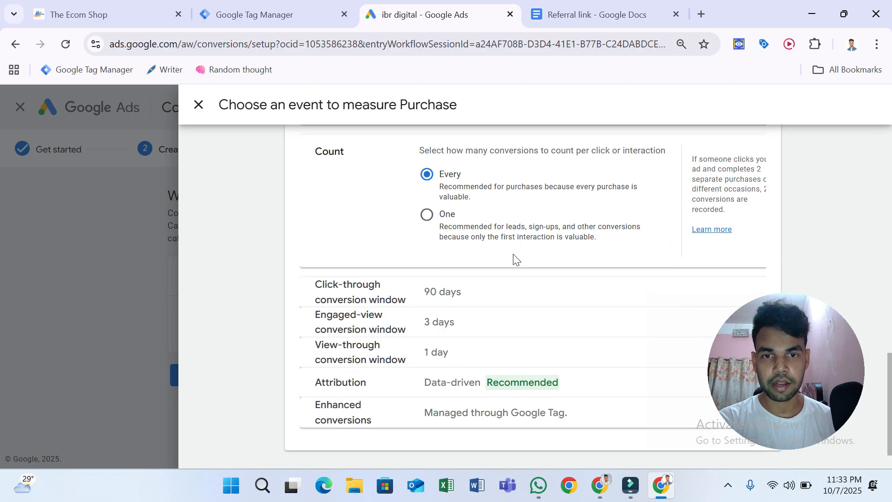
{"action": "left_click_drag", "start_coordinate": [323, 151], "coordinate": [334, 152]}
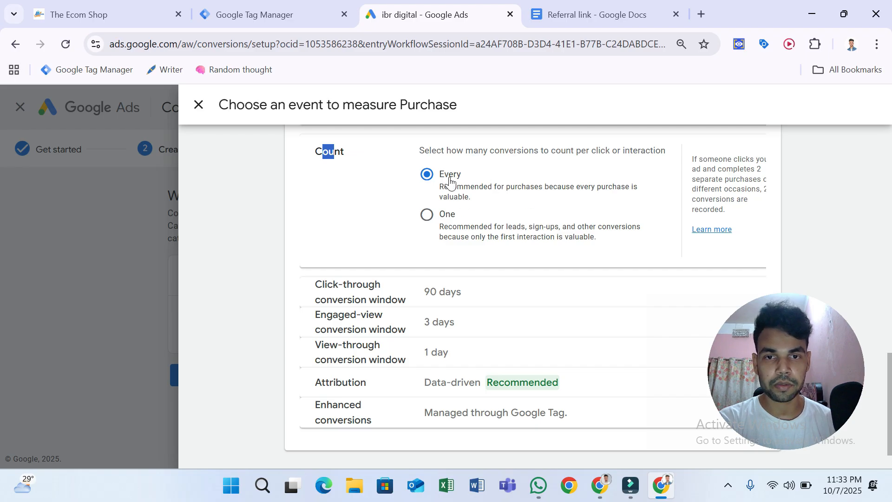
{"action": "scroll", "coordinate": [478, 249], "scroll_direction": "down", "scroll_amount": 1}
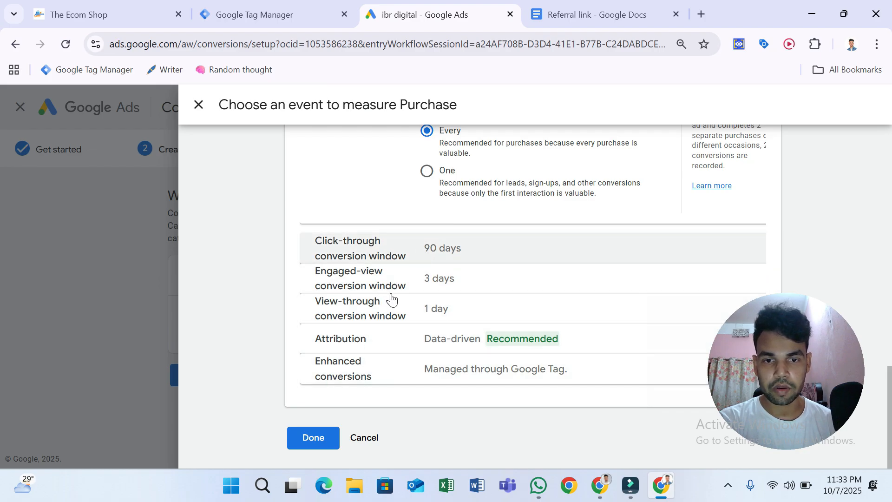
{"action": "left_click", "coordinate": [319, 445]}
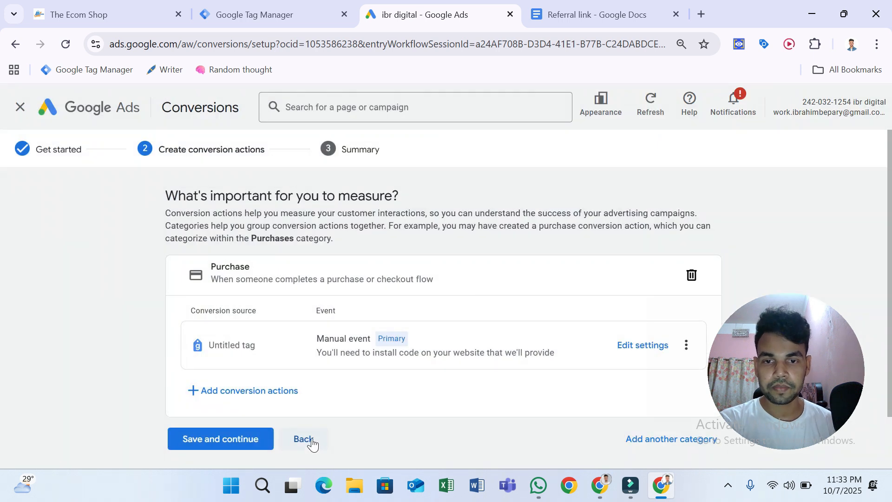
Add another conversion category below Purchase, choosing Add to cart from the full category list.
{"action": "left_click_drag", "start_coordinate": [221, 266], "coordinate": [251, 267]}
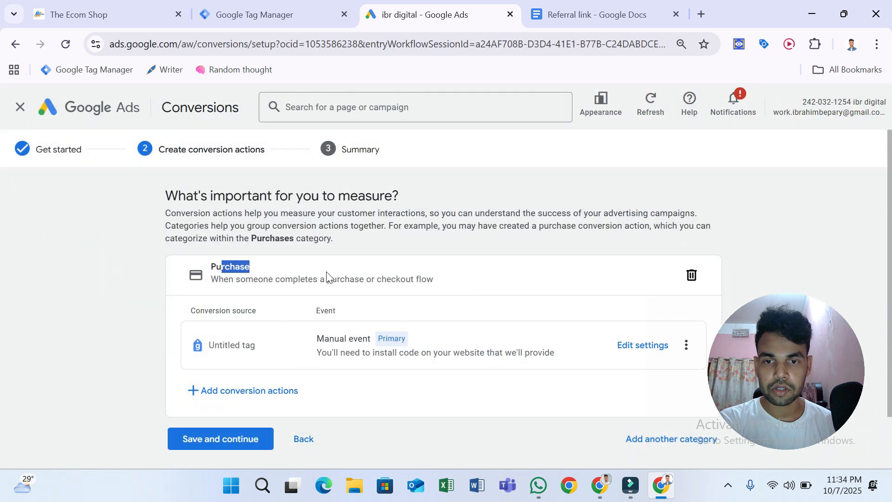
{"action": "scroll", "coordinate": [371, 281], "scroll_direction": "down", "scroll_amount": 2}
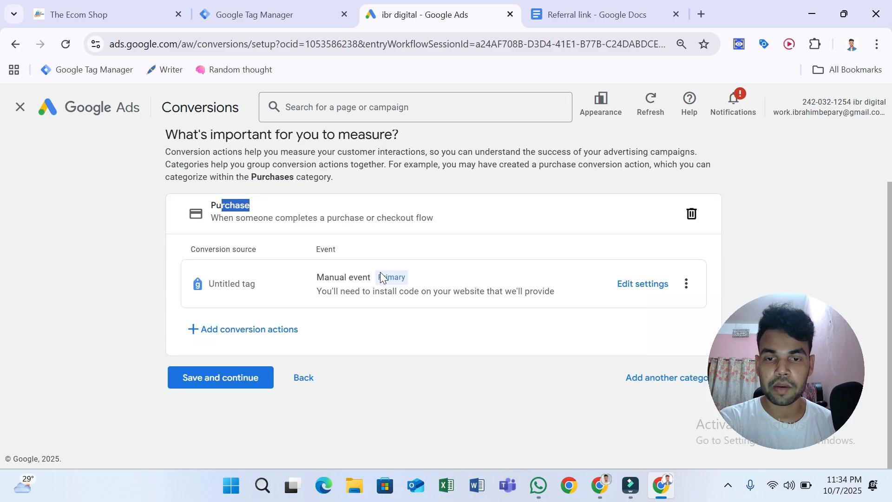
{"action": "left_click_drag", "start_coordinate": [776, 346], "coordinate": [757, 186]}
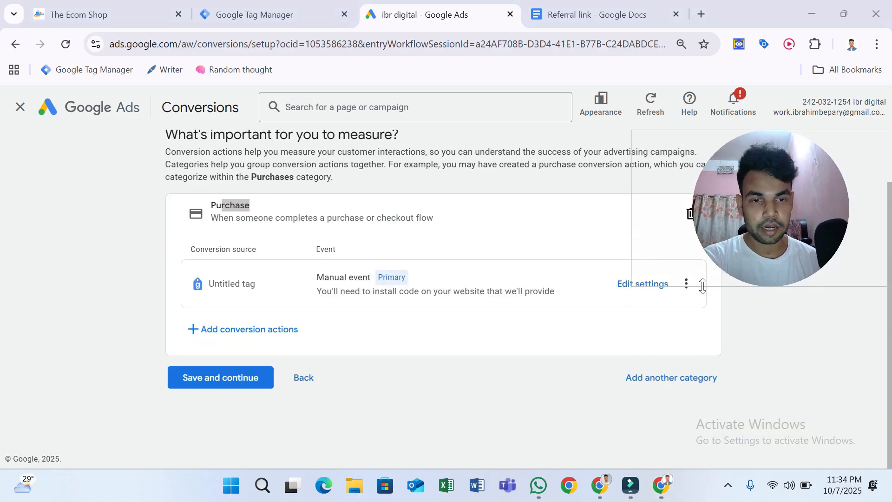
{"action": "left_click", "coordinate": [633, 380]}
{"action": "scroll", "coordinate": [501, 314], "scroll_direction": "down", "scroll_amount": 5}
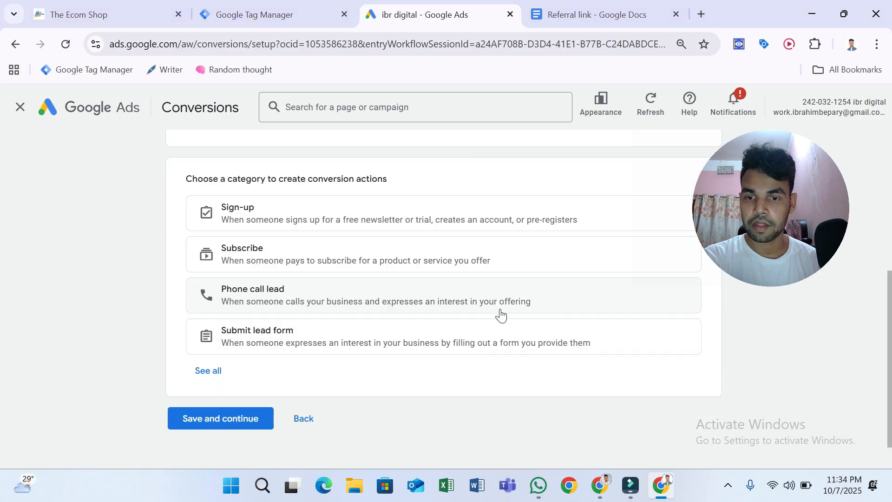
{"action": "left_click", "coordinate": [206, 372]}
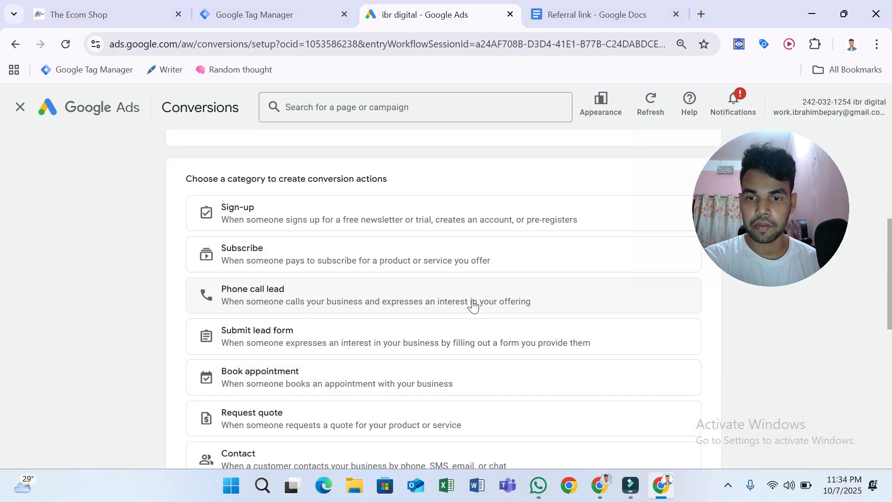
{"action": "scroll", "coordinate": [514, 277], "scroll_direction": "down", "scroll_amount": 2}
{"action": "scroll", "coordinate": [515, 278], "scroll_direction": "up", "scroll_amount": 2}
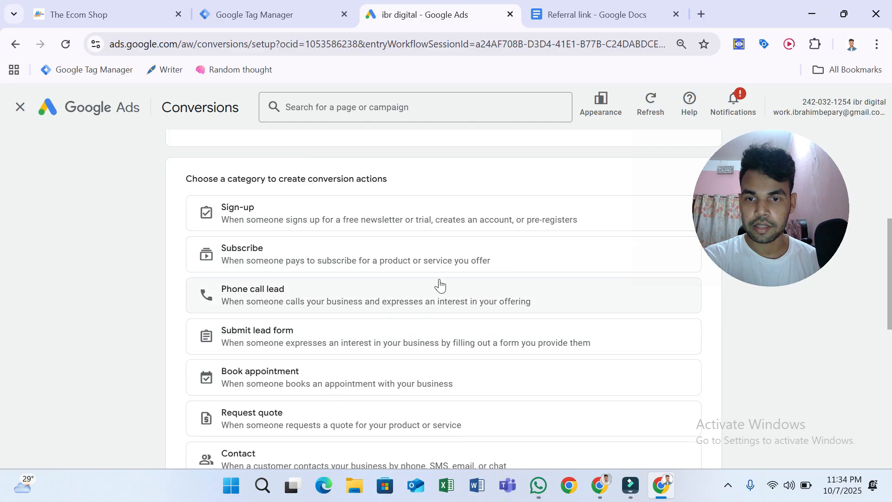
{"action": "scroll", "coordinate": [469, 311], "scroll_direction": "down", "scroll_amount": 5}
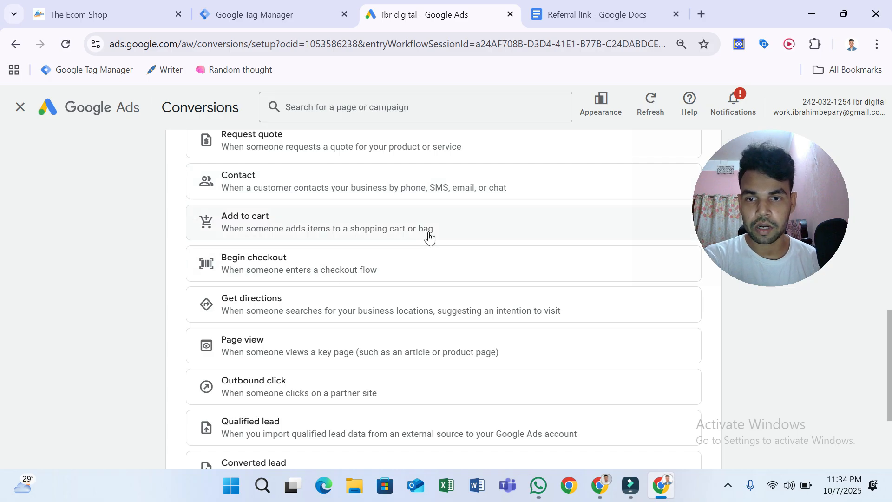
{"action": "left_click", "coordinate": [478, 237]}
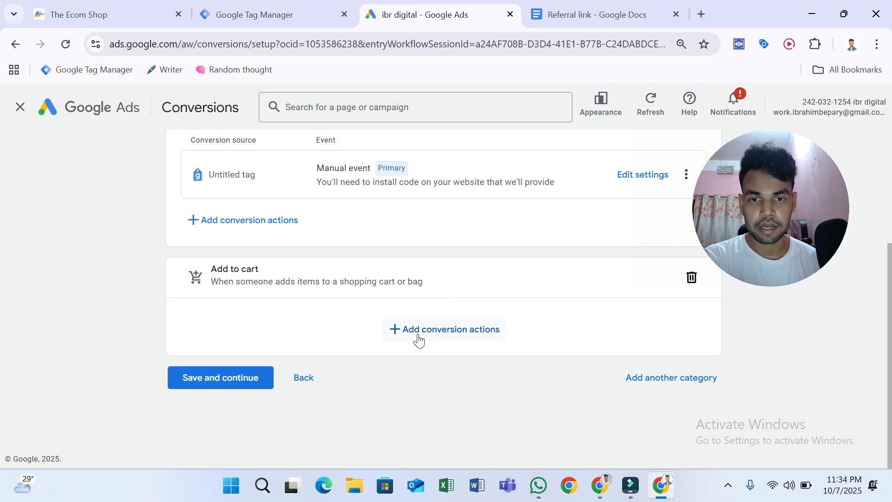
Add an Add to cart conversion action on the untitled web tag and choose to set it up manually using code.
{"action": "left_click", "coordinate": [475, 334]}
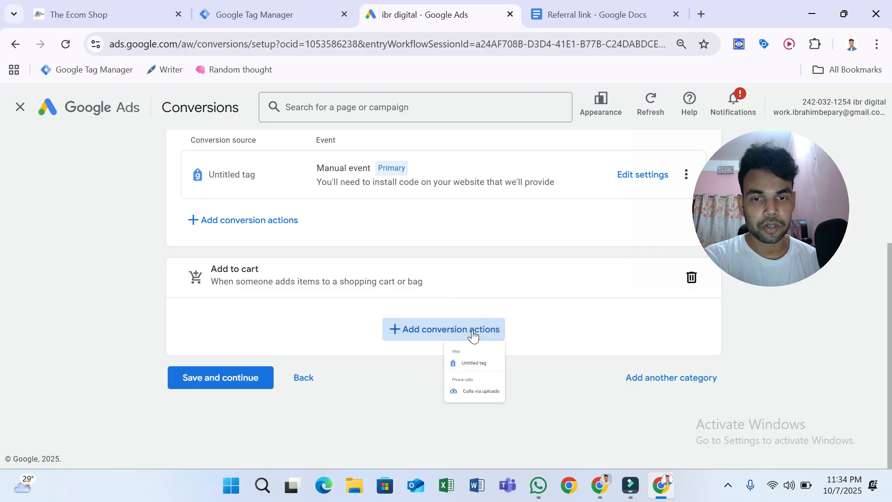
{"action": "left_click", "coordinate": [449, 382]}
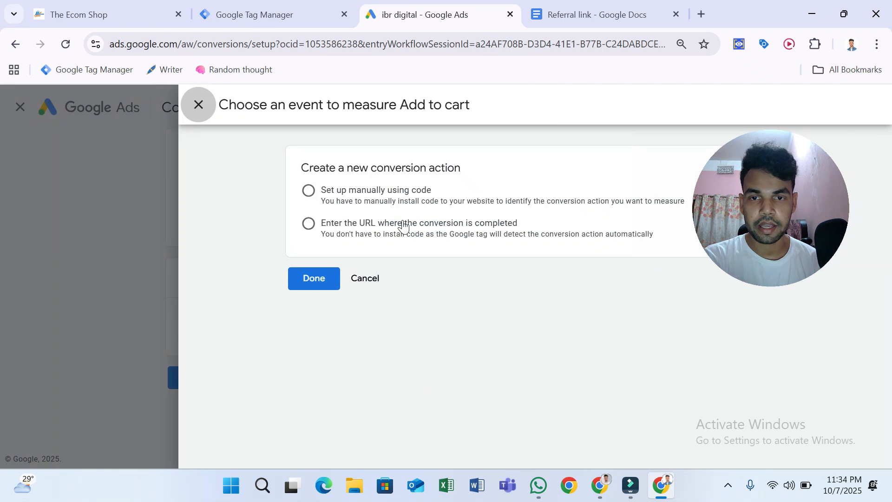
{"action": "left_click", "coordinate": [389, 191]}
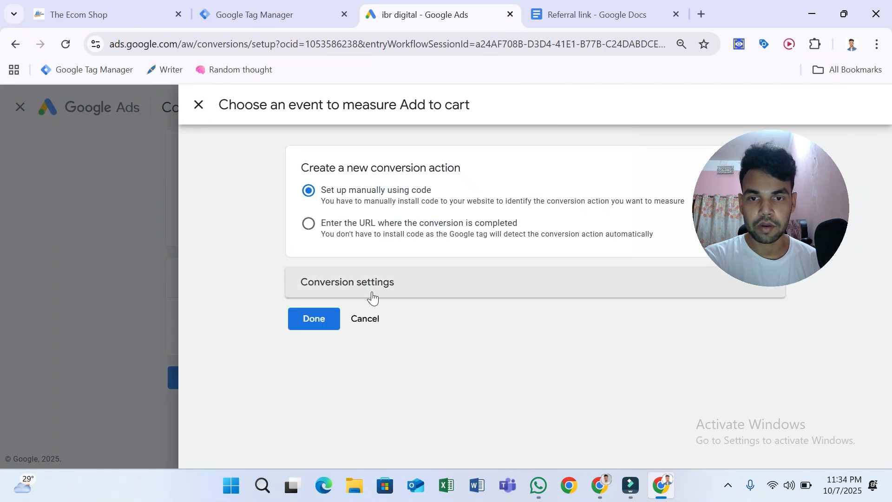
In the conversion settings, make Add to cart a secondary action not used for bidding optimization and name it "Add to cart - GTM".
{"action": "left_click", "coordinate": [373, 296]}
{"action": "scroll", "coordinate": [593, 375], "scroll_direction": "down", "scroll_amount": 5}
{"action": "scroll", "coordinate": [455, 258], "scroll_direction": "up", "scroll_amount": 5}
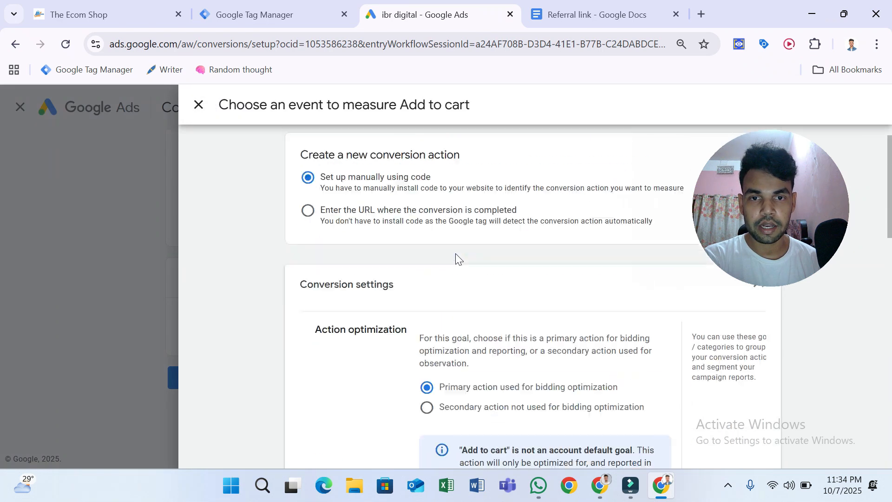
{"action": "scroll", "coordinate": [446, 274], "scroll_direction": "down", "scroll_amount": 3}
{"action": "left_click", "coordinate": [426, 280]}
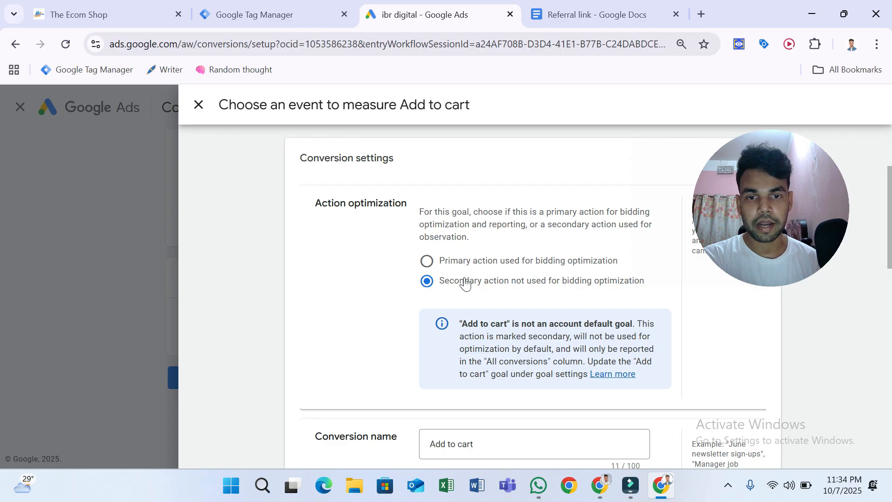
{"action": "scroll", "coordinate": [465, 283], "scroll_direction": "down", "scroll_amount": 3}
{"action": "left_click", "coordinate": [494, 305]}
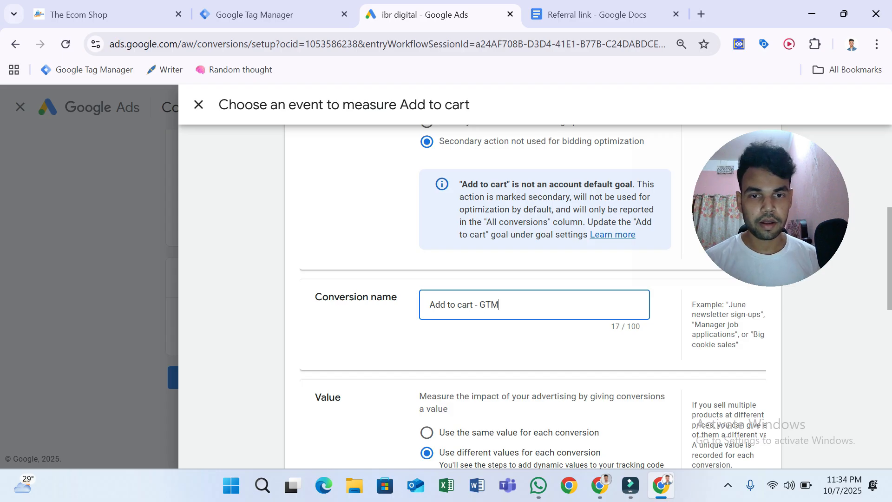
Review the remaining value, count and window settings and finish the Add to cart conversion action with them as set.
{"action": "scroll", "coordinate": [520, 326], "scroll_direction": "down", "scroll_amount": 5}
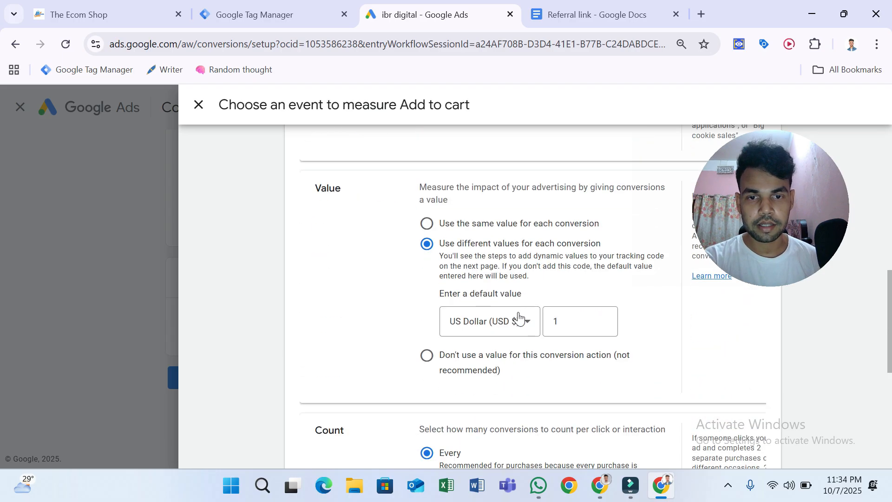
{"action": "scroll", "coordinate": [520, 356], "scroll_direction": "down", "scroll_amount": 2}
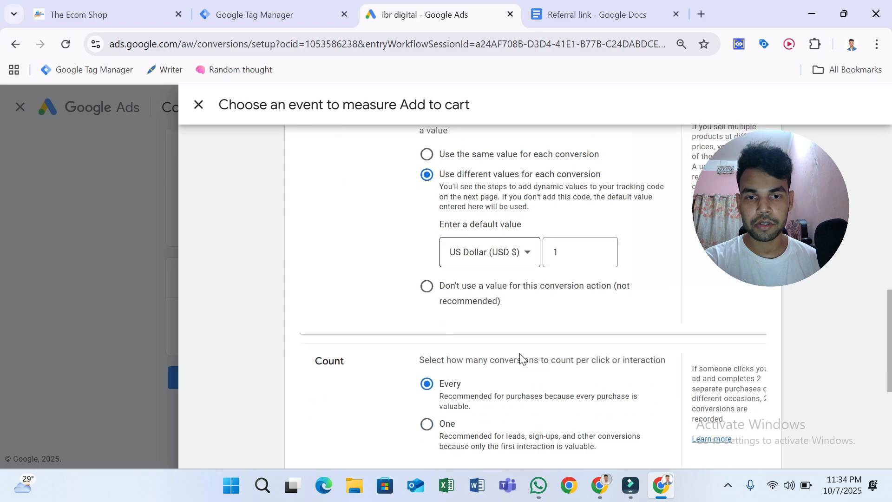
{"action": "scroll", "coordinate": [521, 356], "scroll_direction": "down", "scroll_amount": 3}
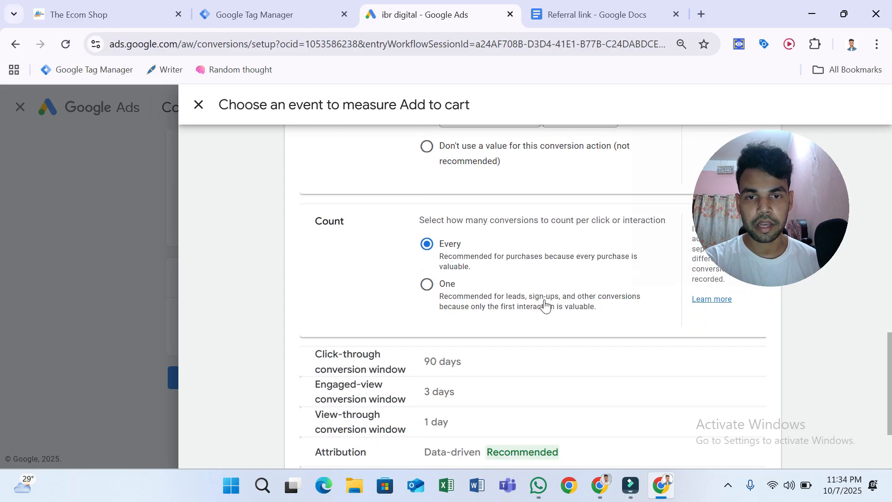
{"action": "scroll", "coordinate": [543, 305], "scroll_direction": "down", "scroll_amount": 3}
{"action": "left_click", "coordinate": [317, 439]}
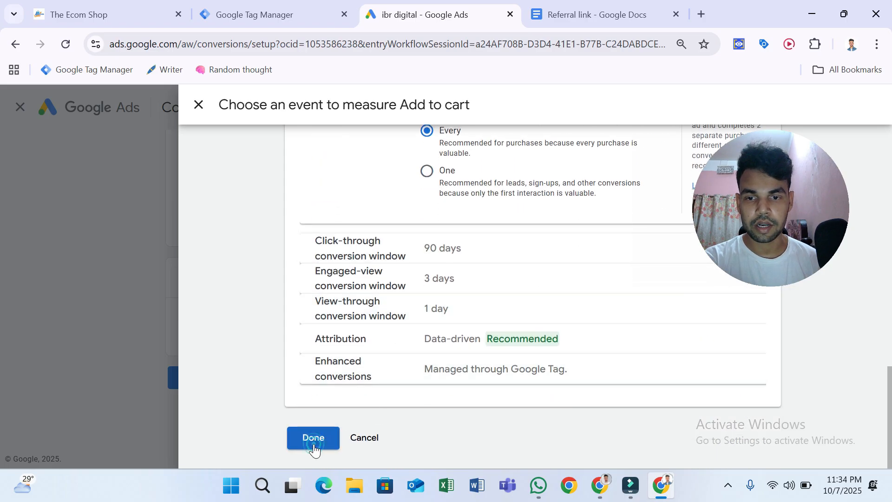
Add another conversion category below Add to cart, choosing Begin checkout from the full category list.
{"action": "left_click", "coordinate": [672, 440]}
{"action": "scroll", "coordinate": [550, 339], "scroll_direction": "down", "scroll_amount": 4}
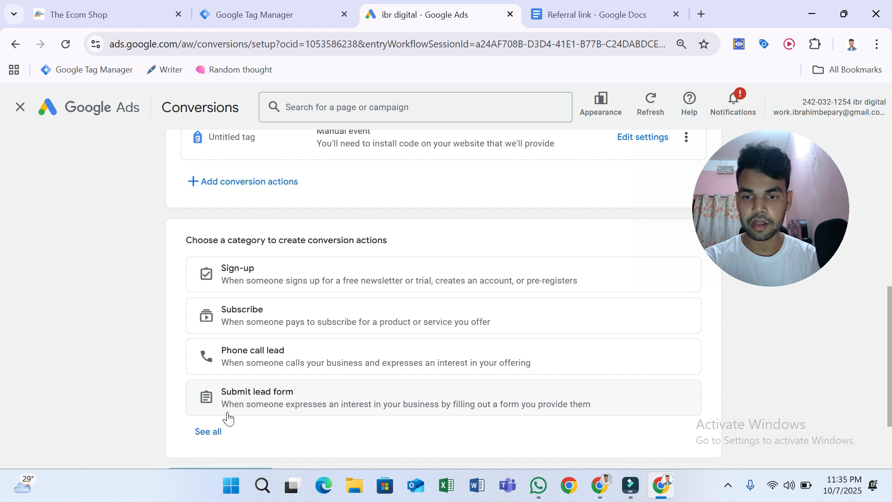
{"action": "left_click", "coordinate": [215, 436]}
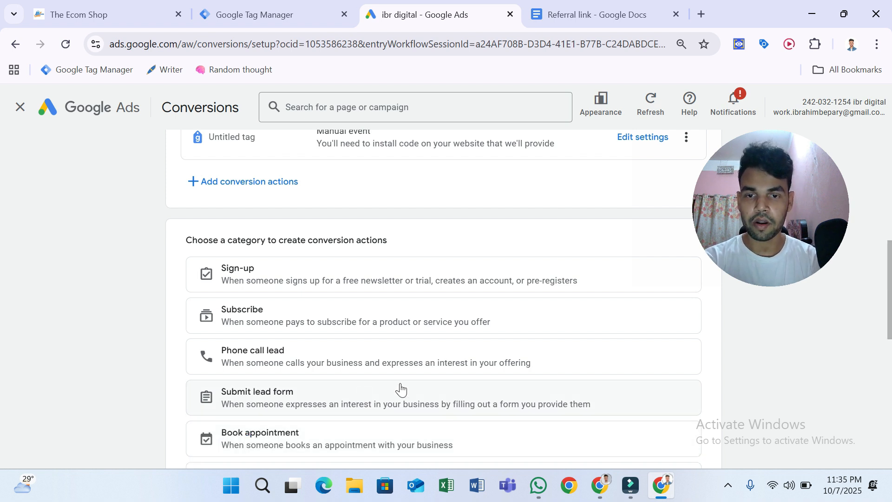
{"action": "scroll", "coordinate": [402, 388], "scroll_direction": "down", "scroll_amount": 3}
{"action": "scroll", "coordinate": [401, 390], "scroll_direction": "down", "scroll_amount": 1}
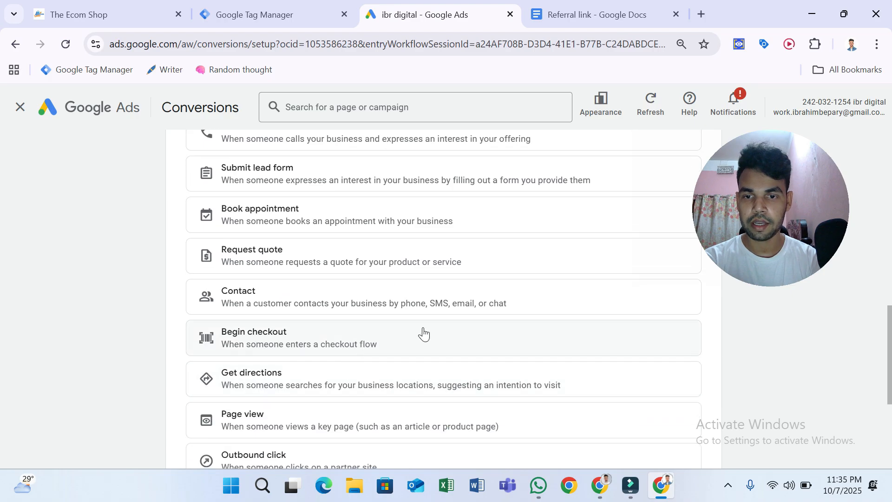
{"action": "left_click", "coordinate": [425, 334]}
Add a Begin checkout conversion action on the untitled web tag and choose to set it up manually using code.
{"action": "left_click", "coordinate": [454, 332]}
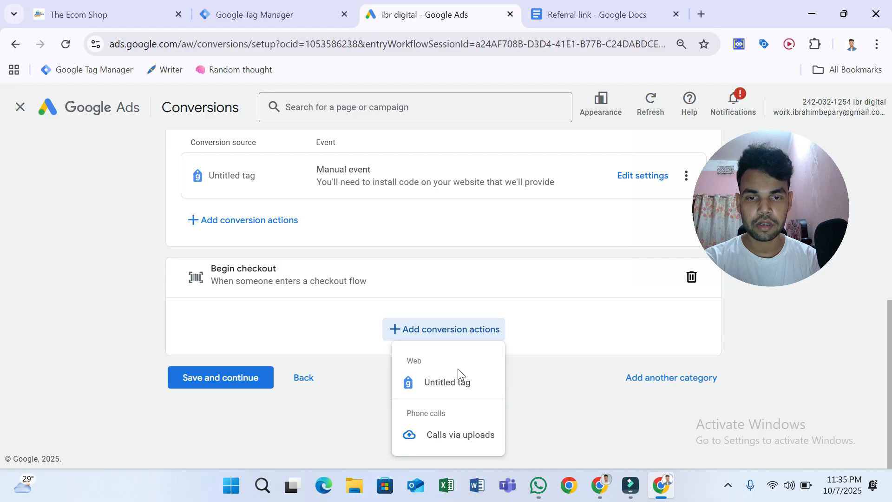
{"action": "left_click", "coordinate": [458, 383]}
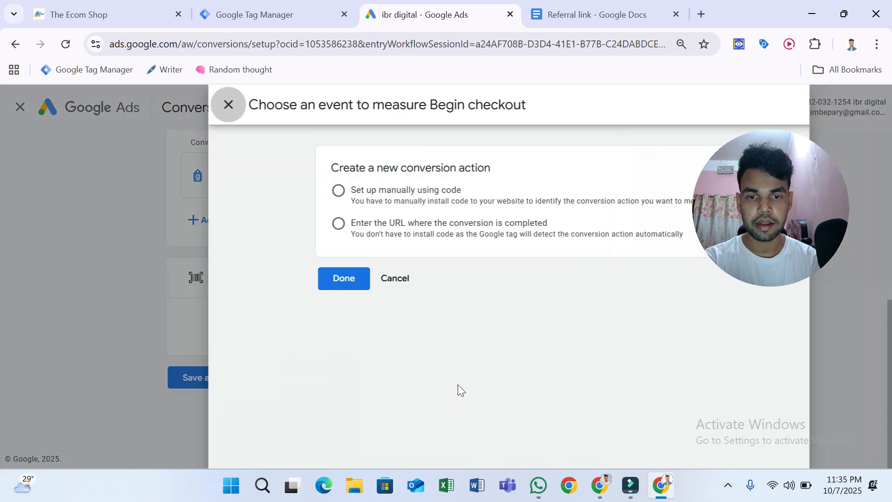
{"action": "left_click", "coordinate": [396, 191]}
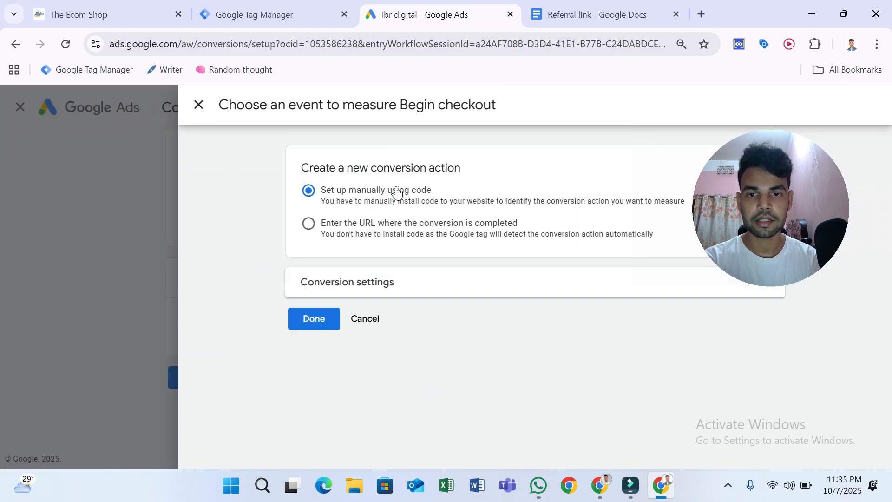
In the conversion settings, make Begin checkout a secondary action not used for bidding optimization and name it "Begin checkout - GTM".
{"action": "left_click", "coordinate": [365, 296]}
{"action": "scroll", "coordinate": [393, 304], "scroll_direction": "down", "scroll_amount": 2}
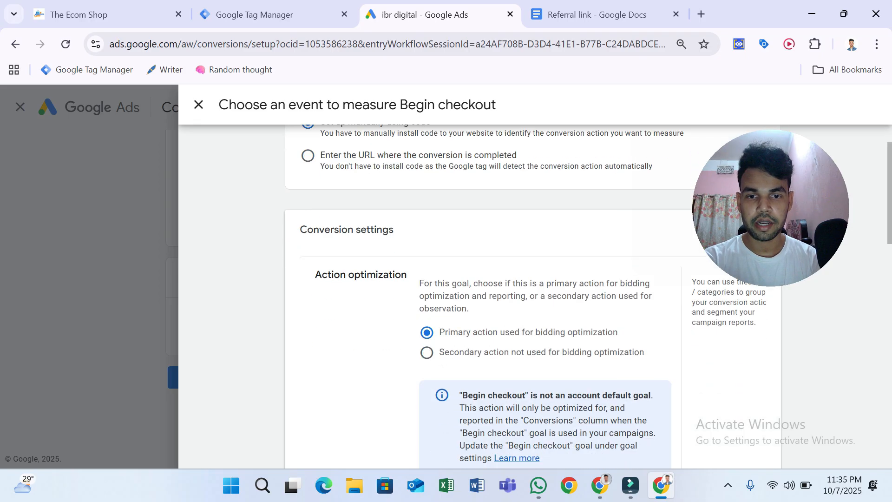
{"action": "left_click", "coordinate": [427, 327]}
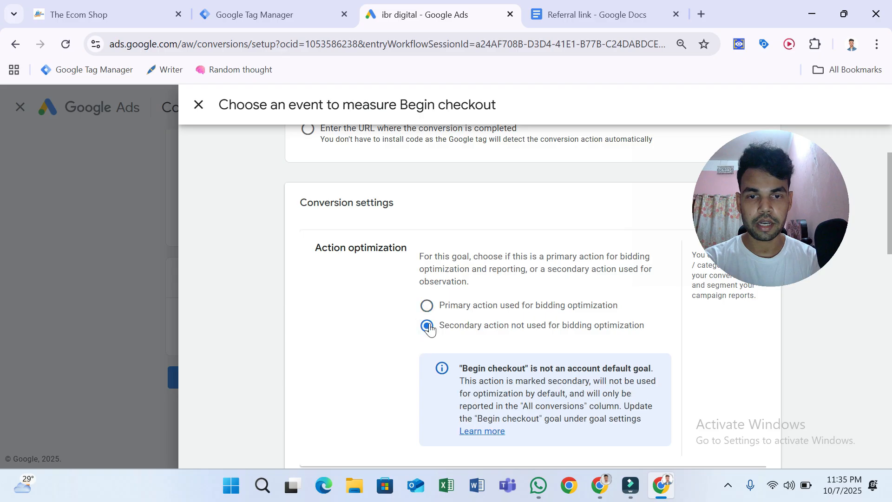
{"action": "scroll", "coordinate": [554, 312], "scroll_direction": "down", "scroll_amount": 6}
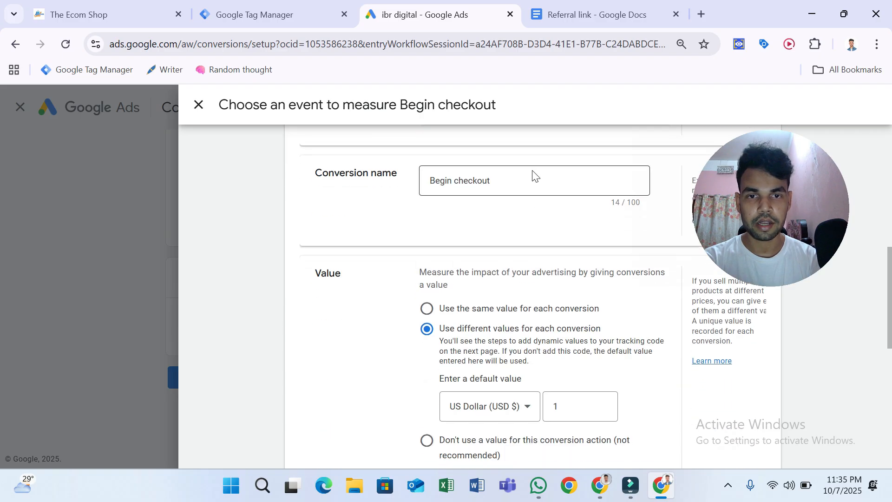
{"action": "left_click", "coordinate": [533, 179]}
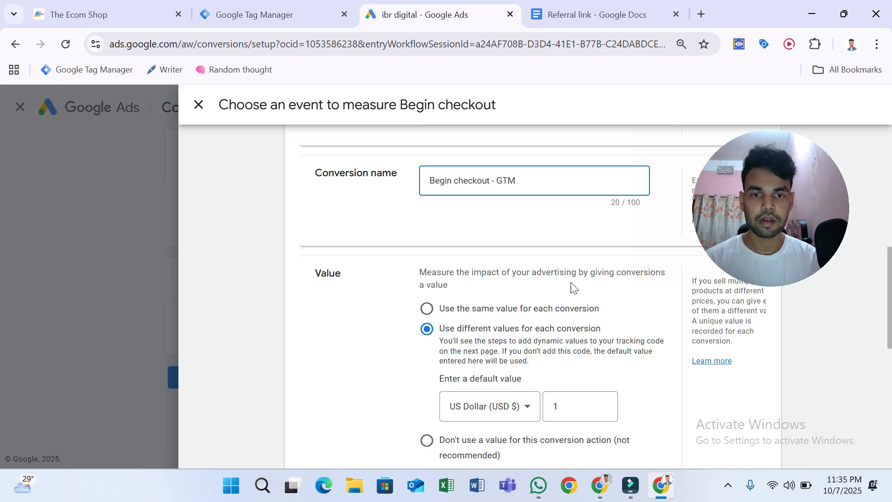
Review the value, count and conversion window settings and finish the Begin checkout conversion action with them as set.
{"action": "scroll", "coordinate": [593, 297], "scroll_direction": "down", "scroll_amount": 1}
{"action": "scroll", "coordinate": [547, 285], "scroll_direction": "down", "scroll_amount": 5}
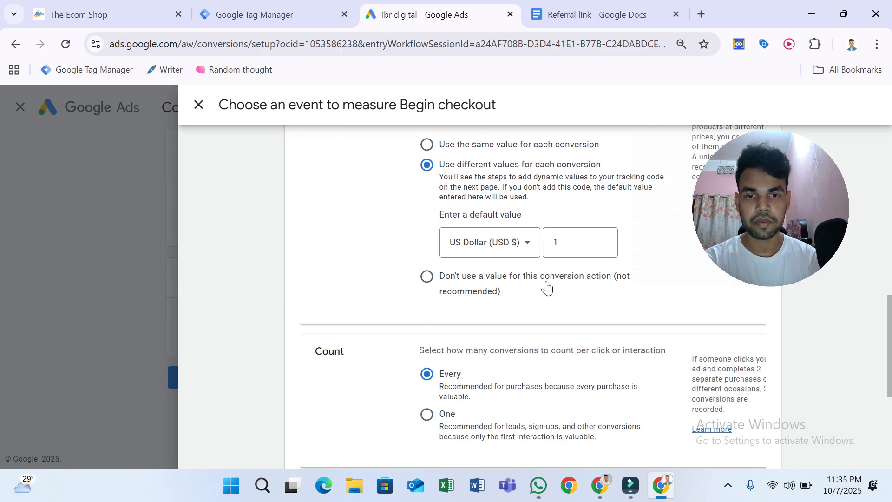
{"action": "scroll", "coordinate": [548, 219], "scroll_direction": "up", "scroll_amount": 2}
{"action": "scroll", "coordinate": [547, 219], "scroll_direction": "up", "scroll_amount": 1}
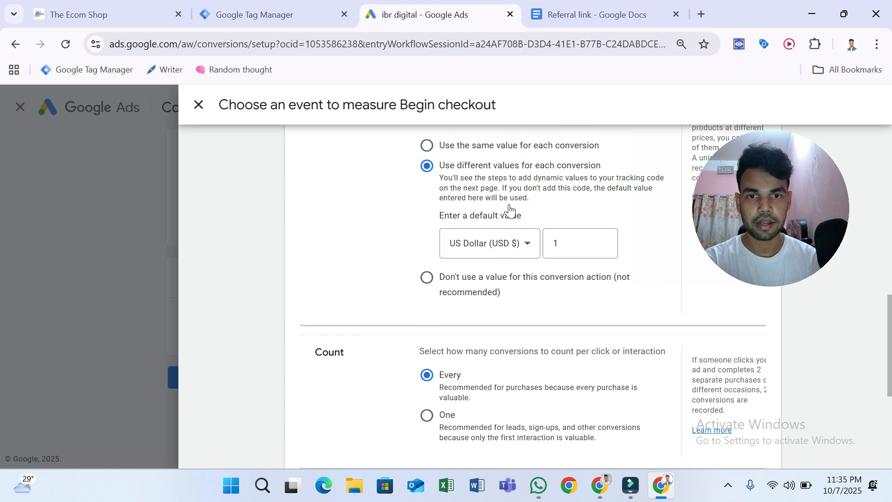
{"action": "scroll", "coordinate": [536, 332], "scroll_direction": "down", "scroll_amount": 3}
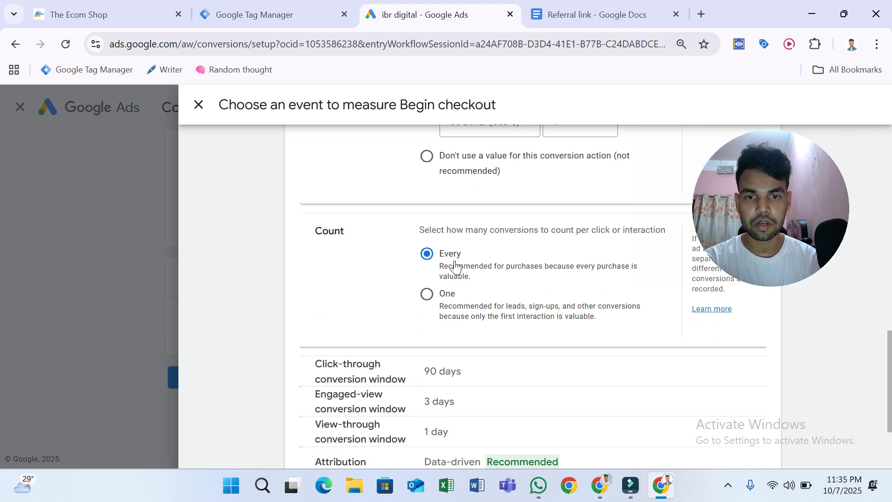
{"action": "scroll", "coordinate": [500, 315], "scroll_direction": "down", "scroll_amount": 3}
{"action": "scroll", "coordinate": [501, 313], "scroll_direction": "up", "scroll_amount": 2}
{"action": "scroll", "coordinate": [501, 311], "scroll_direction": "down", "scroll_amount": 2}
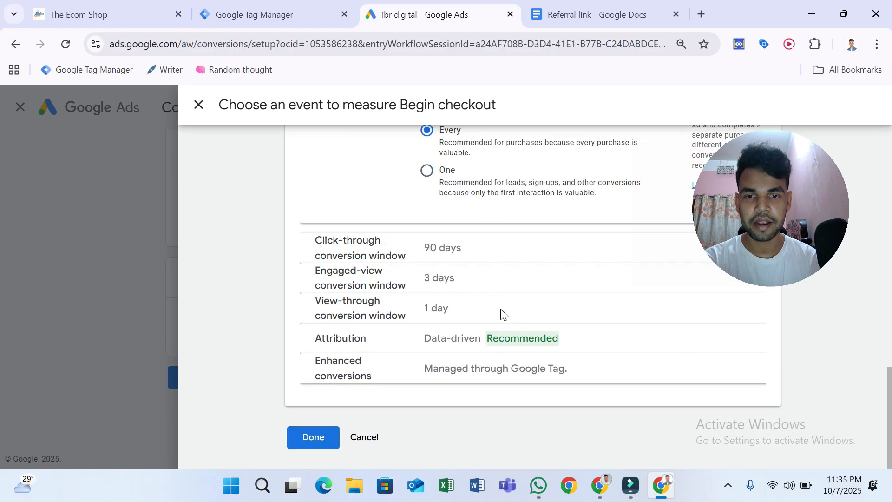
{"action": "left_click", "coordinate": [313, 438]}
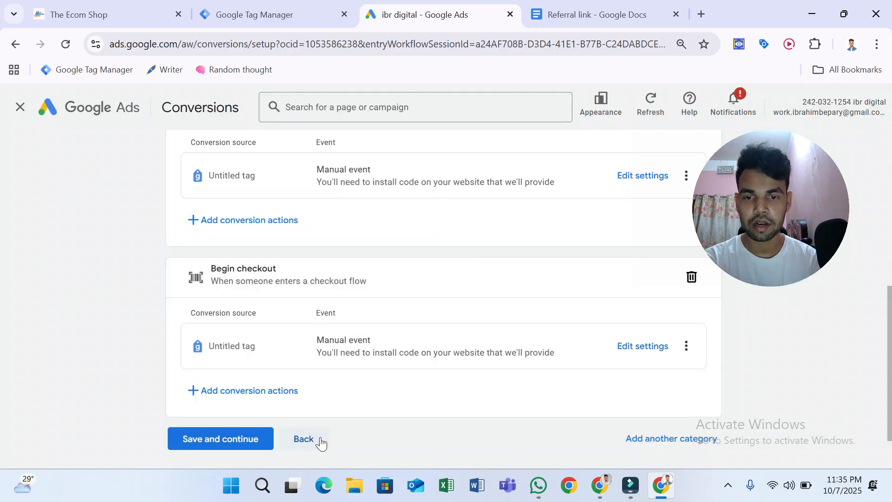
Save the three conversion actions and show the Google Tag Manager setup instructions with the conversion ID and conversion labels.
{"action": "left_click", "coordinate": [235, 444]}
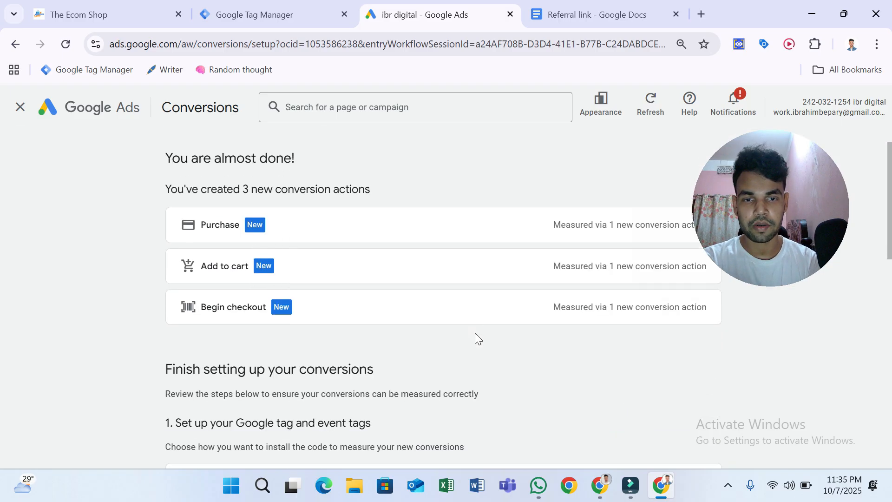
{"action": "scroll", "coordinate": [475, 332], "scroll_direction": "down", "scroll_amount": 5}
{"action": "left_click", "coordinate": [575, 296]}
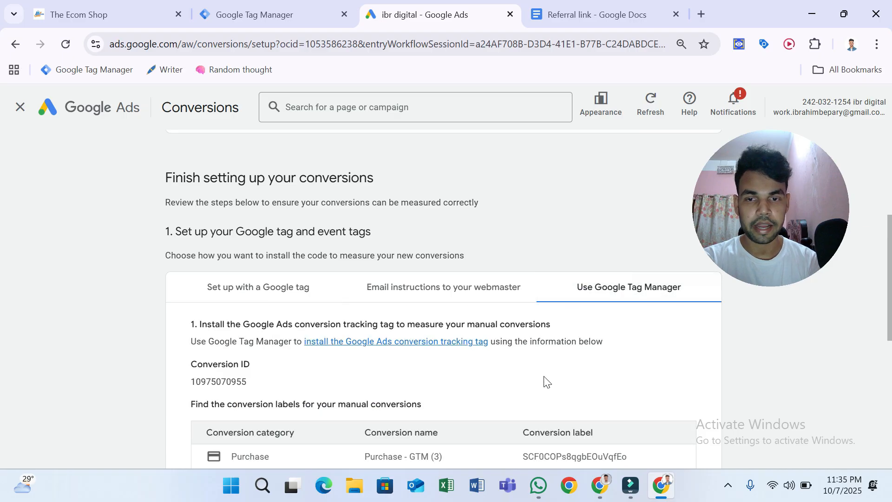
{"action": "scroll", "coordinate": [546, 381], "scroll_direction": "down", "scroll_amount": 3}
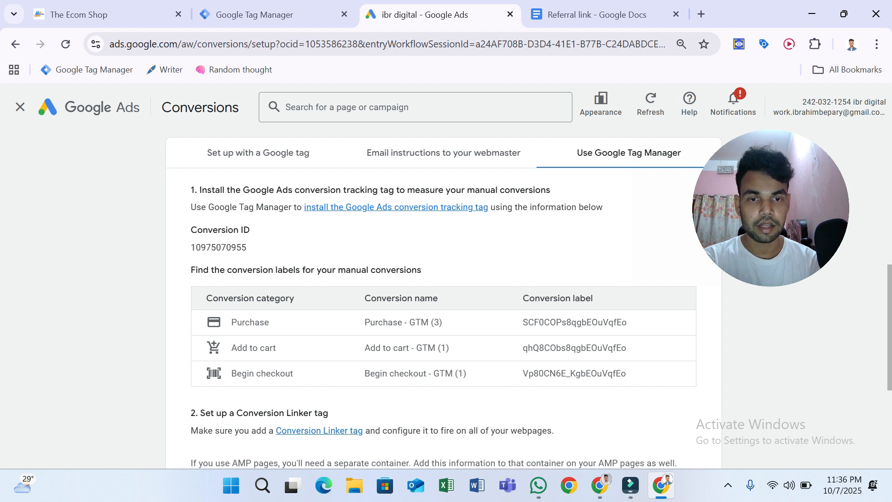
{"action": "scroll", "coordinate": [437, 350], "scroll_direction": "down", "scroll_amount": 5}
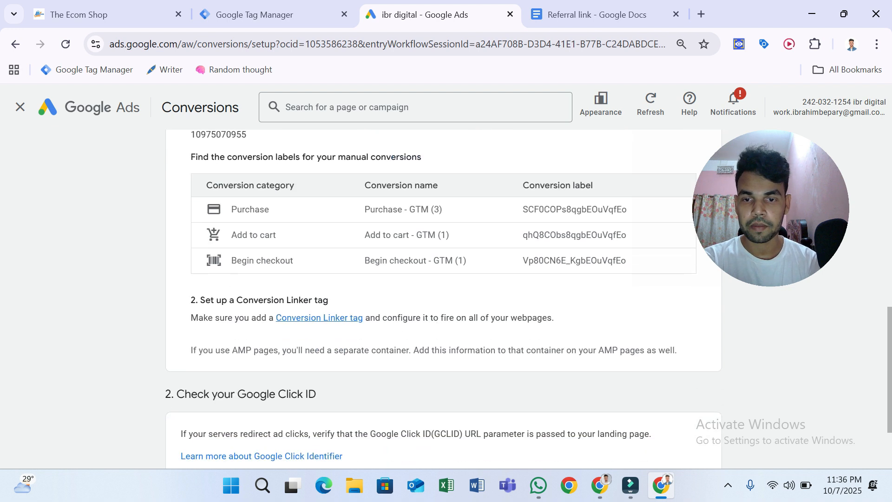
{"action": "scroll", "coordinate": [437, 355], "scroll_direction": "up", "scroll_amount": 2}
{"action": "scroll", "coordinate": [437, 353], "scroll_direction": "up", "scroll_amount": 2}
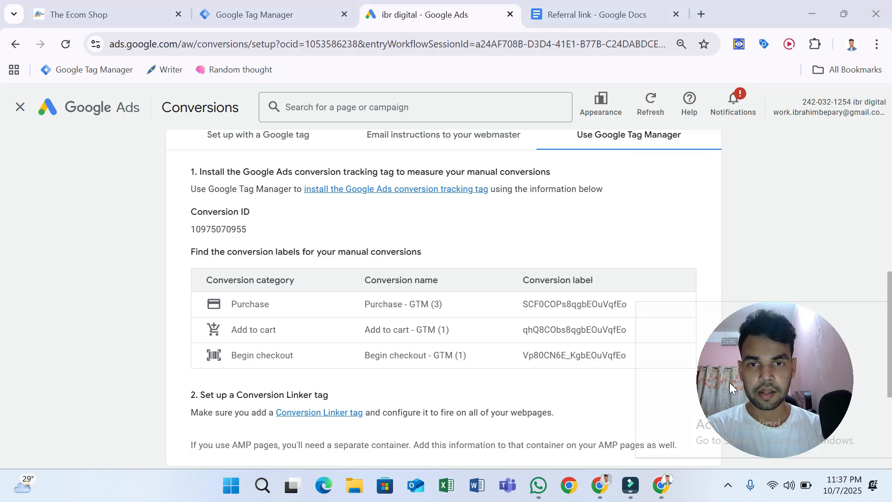
Switch to Google Tag Manager, preview The Ecom - Web container and connect Tag Assistant to the Ecom Shop website.
{"action": "left_click", "coordinate": [306, 4]}
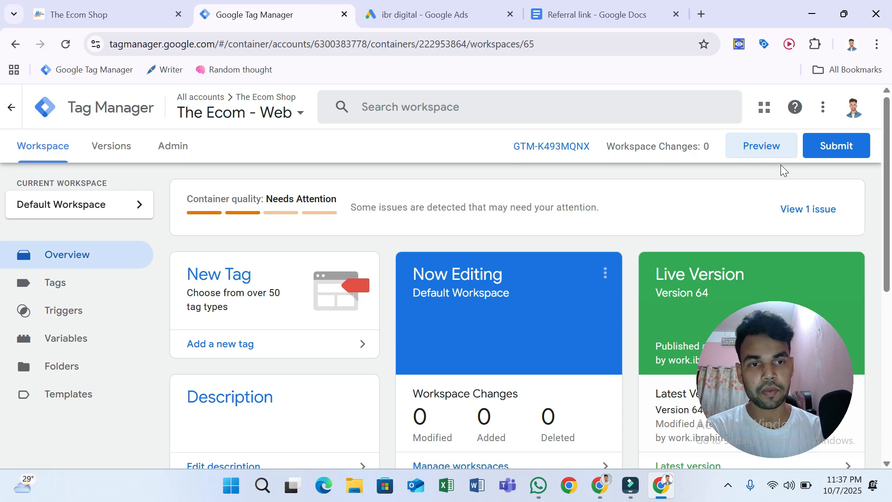
{"action": "left_click", "coordinate": [772, 157]}
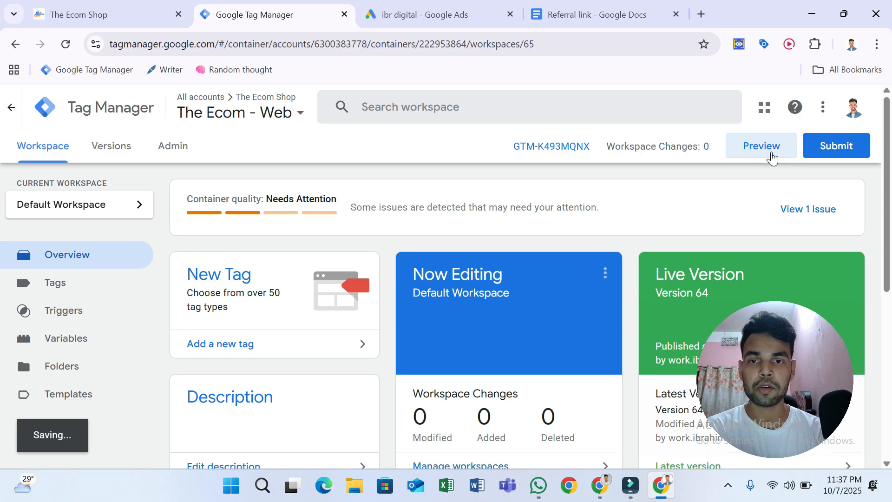
{"action": "left_click", "coordinate": [771, 152]}
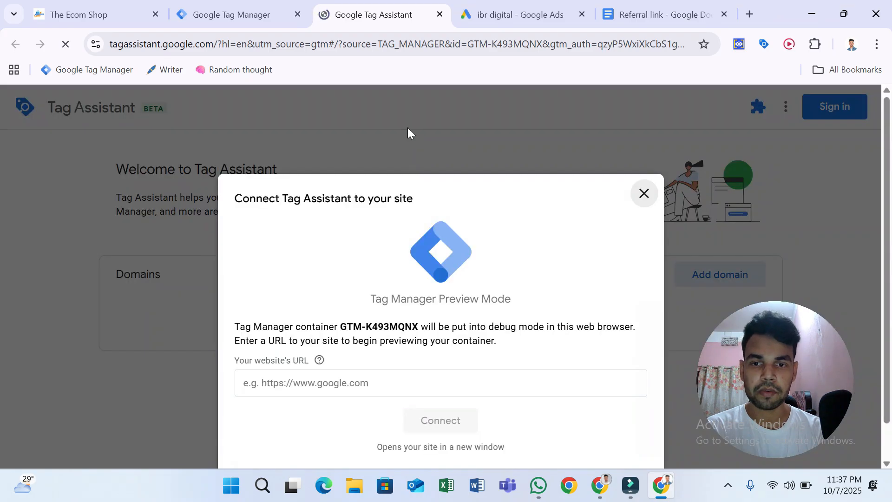
{"action": "left_click", "coordinate": [372, 383]}
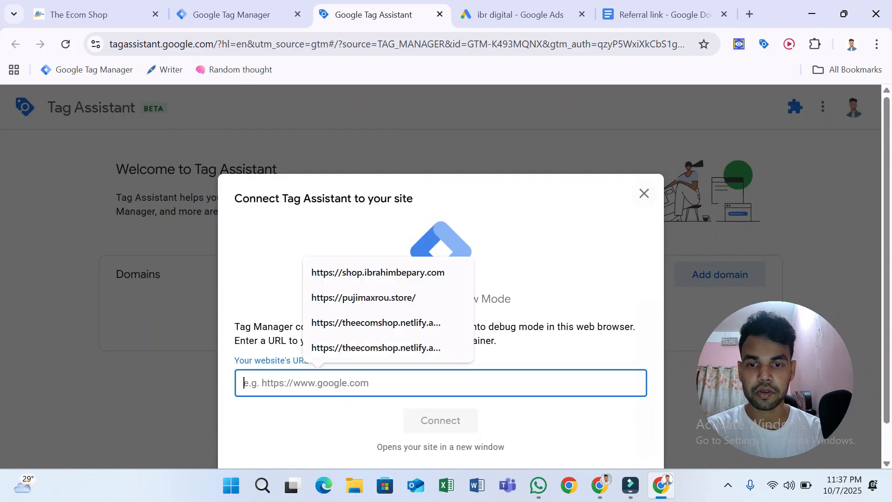
{"action": "left_click", "coordinate": [364, 274]}
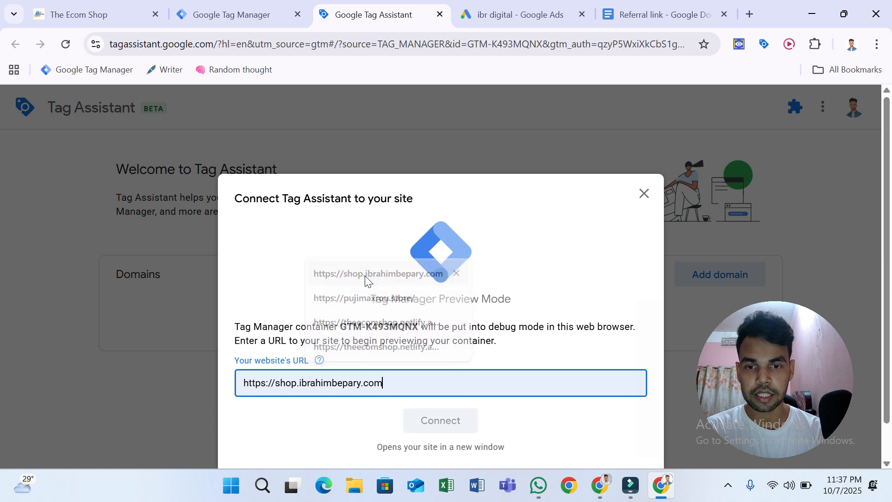
{"action": "left_click", "coordinate": [432, 428]}
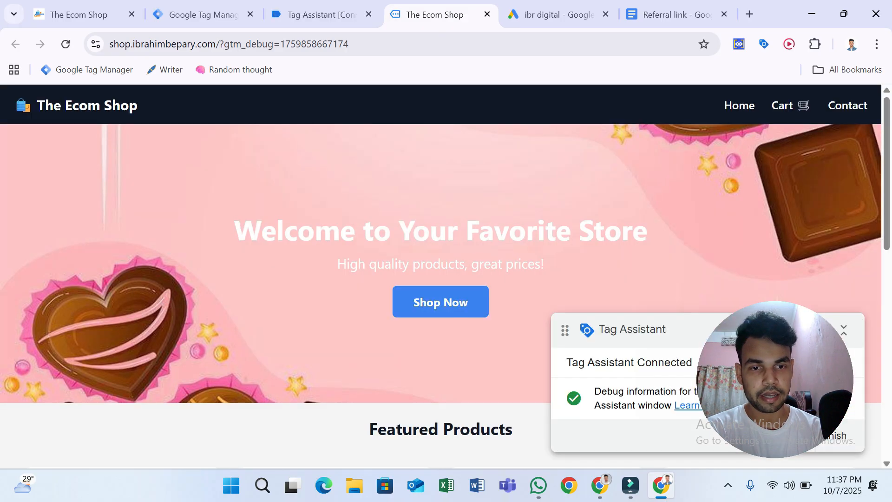
{"action": "left_click", "coordinate": [315, 3]}
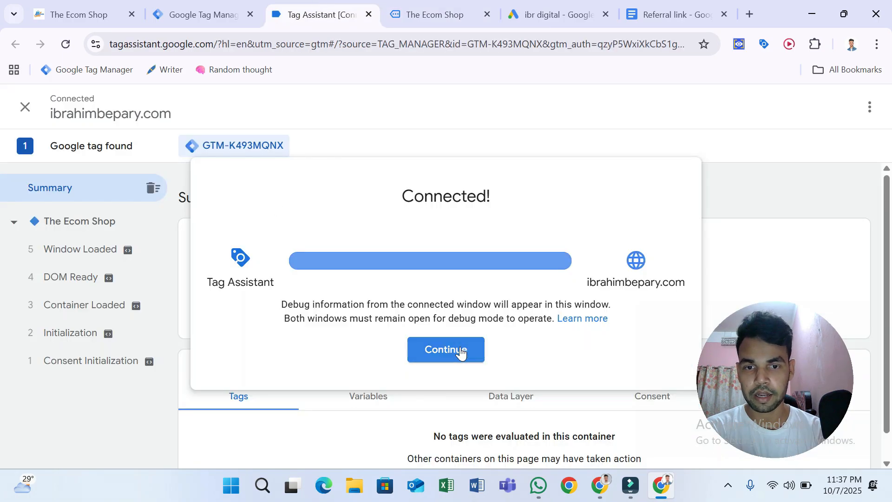
{"action": "left_click", "coordinate": [460, 348]}
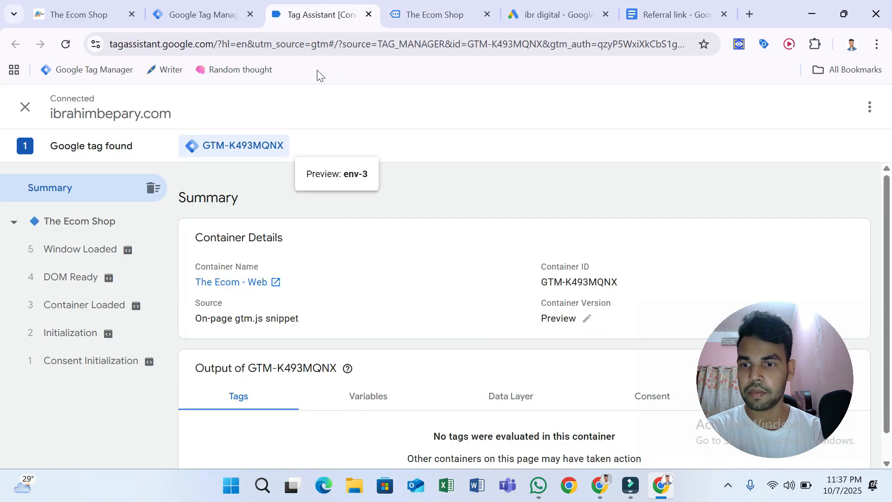
In the connected Ecom Shop site, open the product page of M&M Peanut Chocolate from the featured products.
{"action": "left_click", "coordinate": [415, 6]}
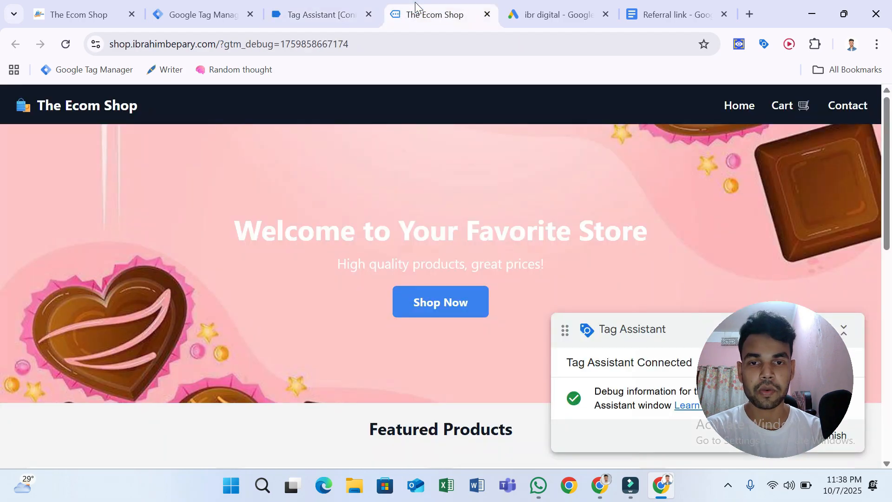
{"action": "scroll", "coordinate": [448, 243], "scroll_direction": "down", "scroll_amount": 9}
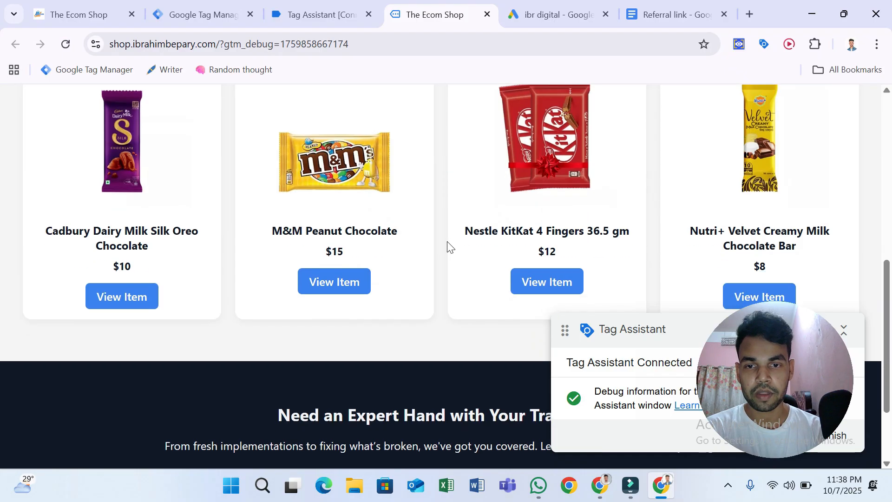
{"action": "scroll", "coordinate": [447, 243], "scroll_direction": "up", "scroll_amount": 1}
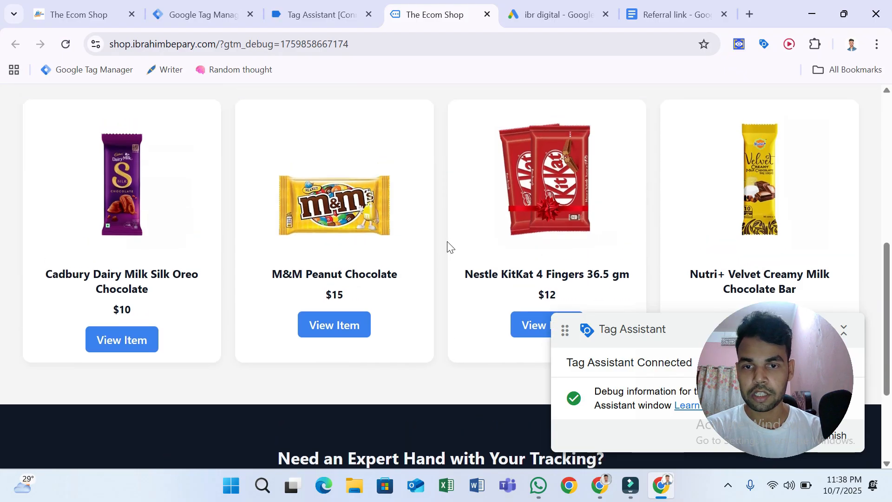
{"action": "left_click", "coordinate": [346, 325]}
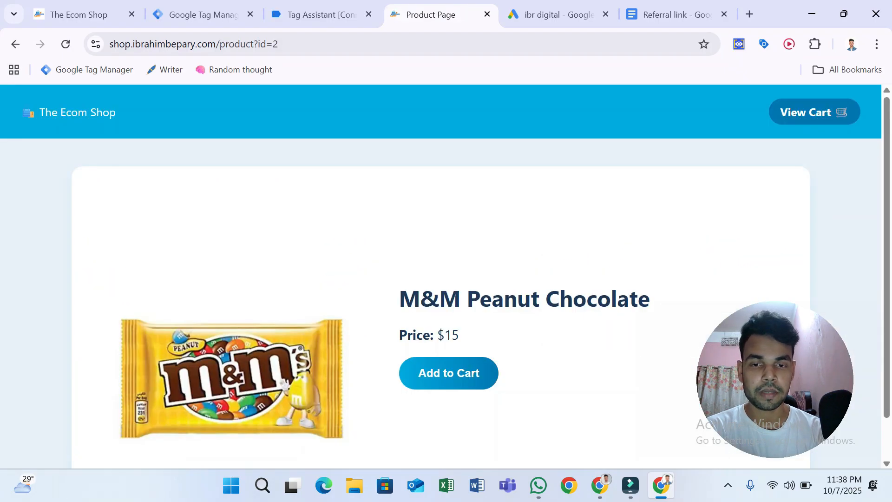
{"action": "scroll", "coordinate": [523, 288], "scroll_direction": "down", "scroll_amount": 1}
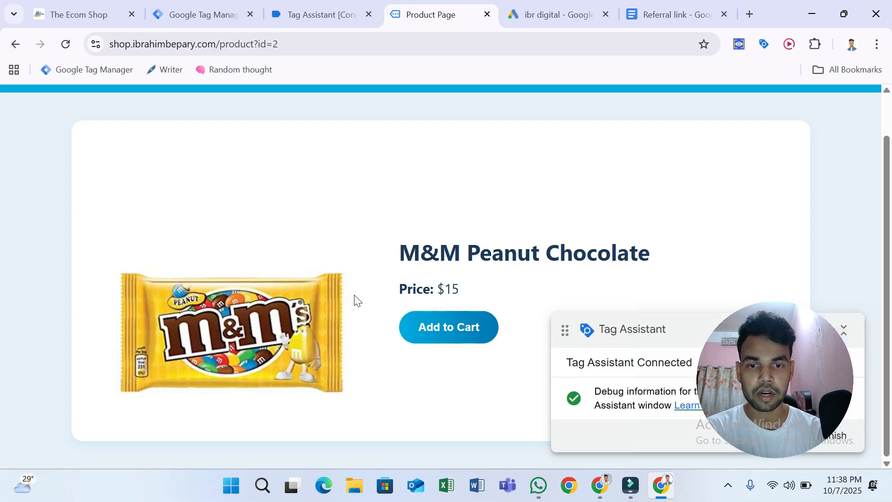
In Tag Assistant, examine the full data layer push of the product page's view_item event.
{"action": "left_click", "coordinate": [328, 6]}
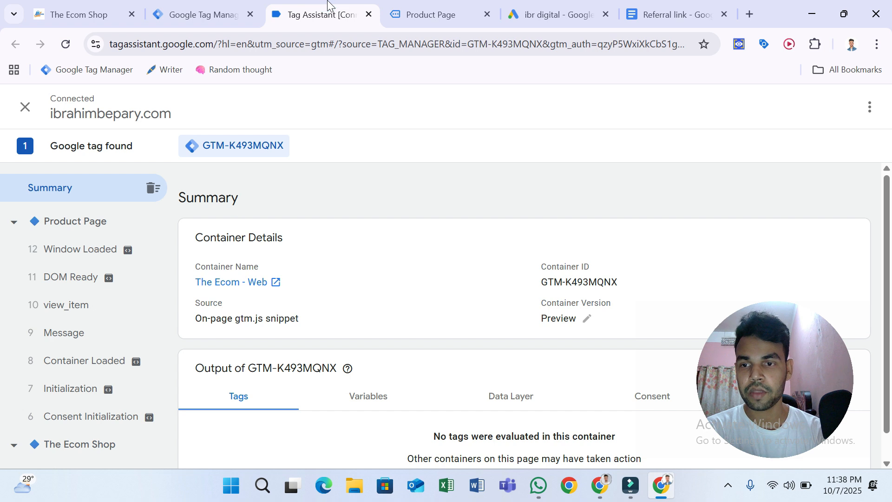
{"action": "left_click", "coordinate": [106, 316]}
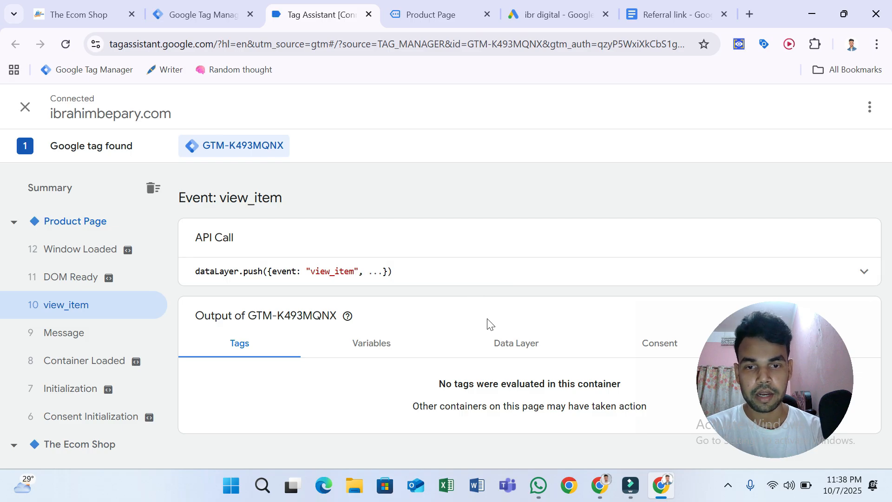
{"action": "left_click", "coordinate": [849, 274]}
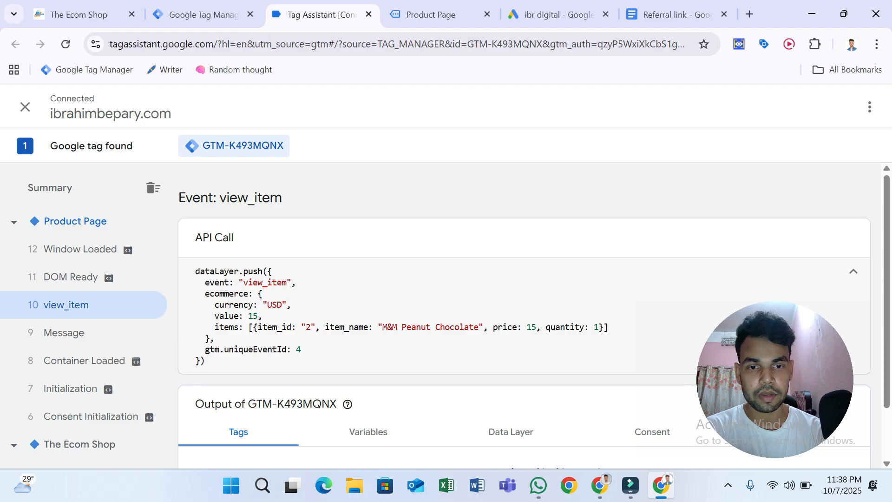
Add M&M Peanut Chocolate to the cart on the shop site and inspect the add_to_cart event in Tag Assistant.
{"action": "left_click", "coordinate": [438, 6]}
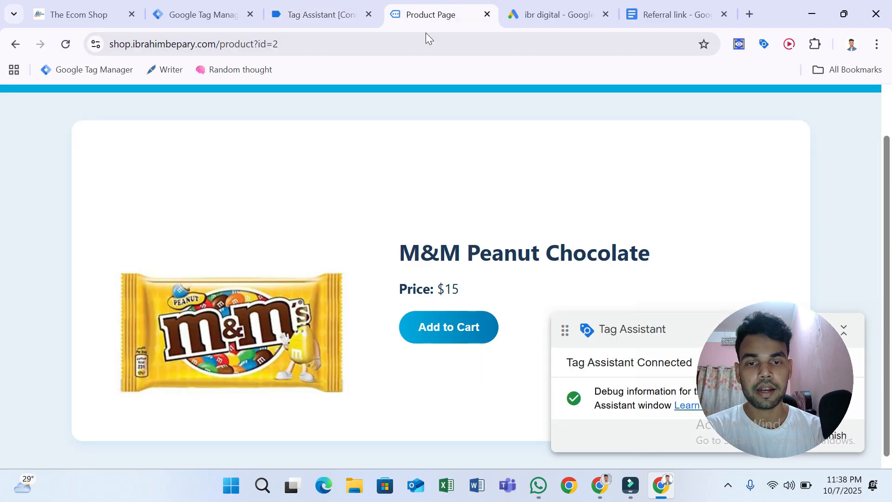
{"action": "left_click", "coordinate": [449, 339]}
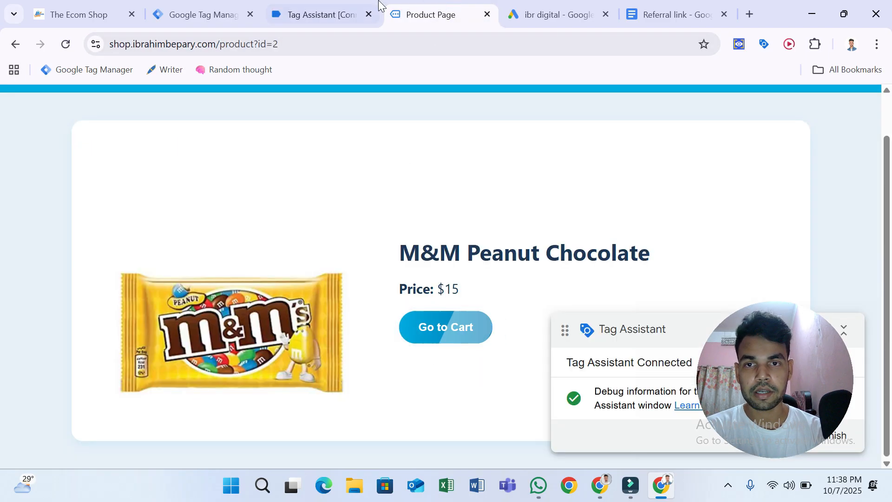
{"action": "left_click", "coordinate": [343, 7]}
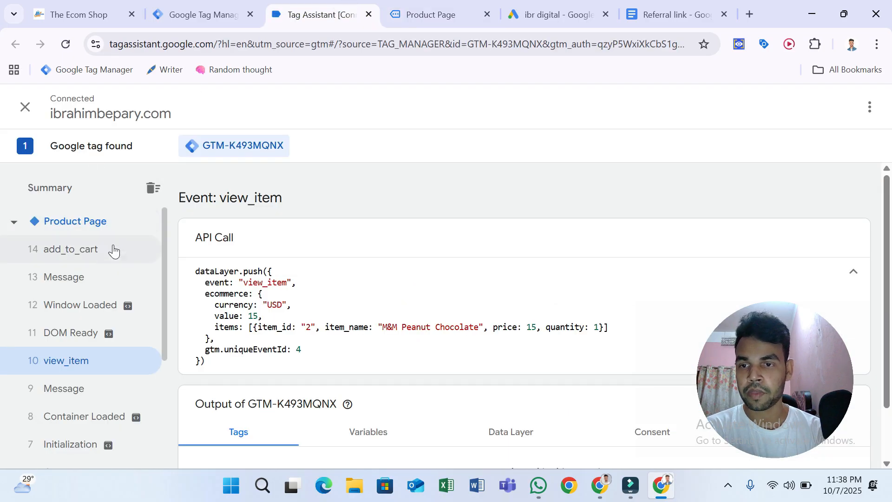
{"action": "left_click", "coordinate": [99, 250]}
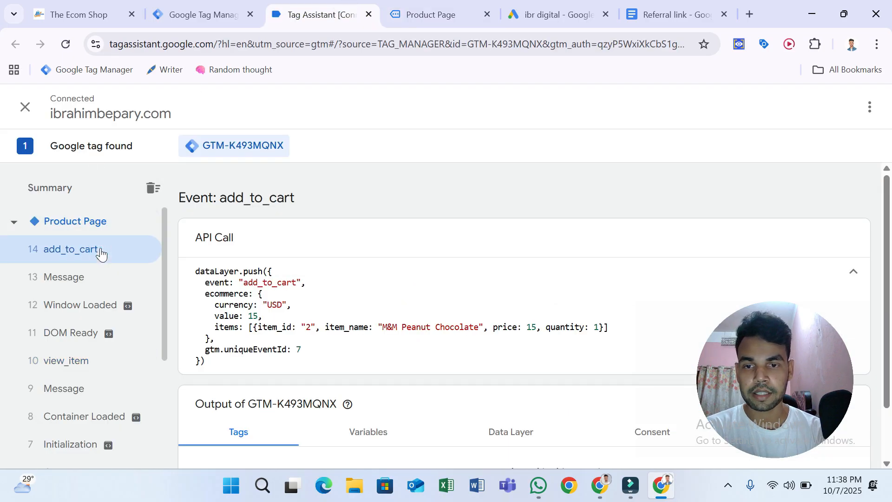
Go to the shopping cart from the product page and check the cart page's events in Tag Assistant.
{"action": "left_click", "coordinate": [433, 10]}
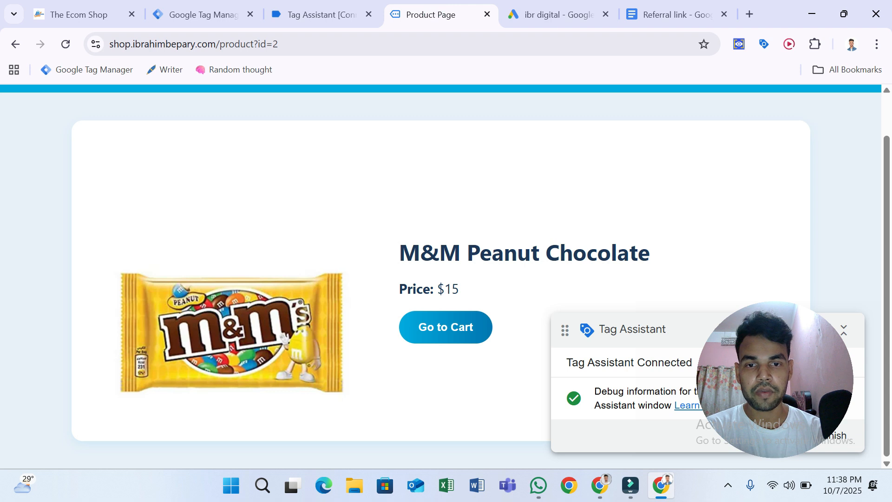
{"action": "left_click", "coordinate": [454, 319]}
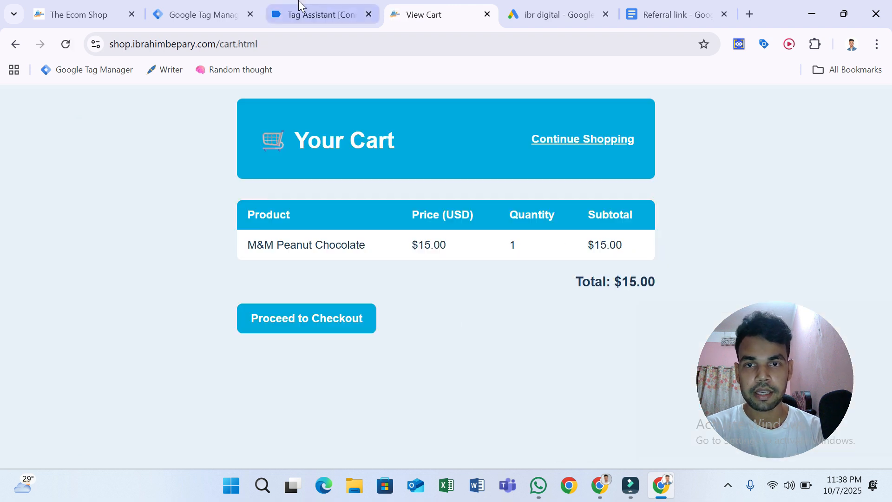
{"action": "left_click", "coordinate": [304, 13]}
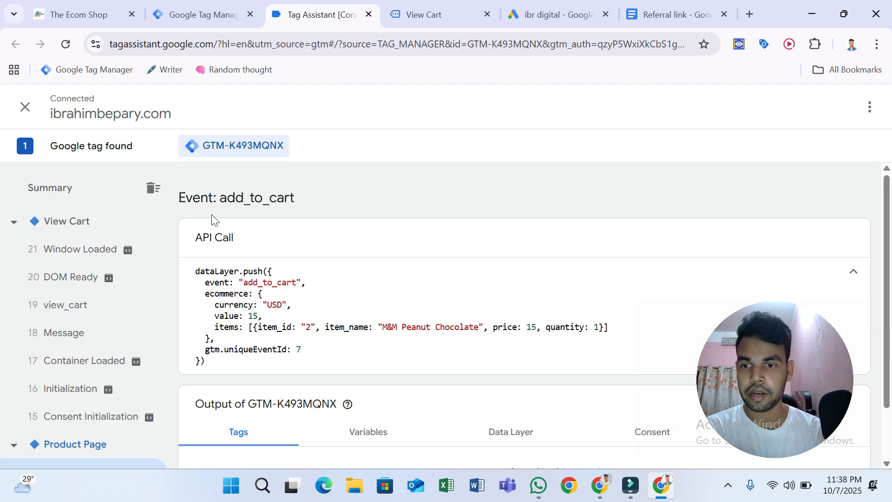
Proceed to checkout from the shop's cart page and inspect the begin_checkout event in Tag Assistant.
{"action": "left_click", "coordinate": [428, 13]}
{"action": "left_click", "coordinate": [344, 325]}
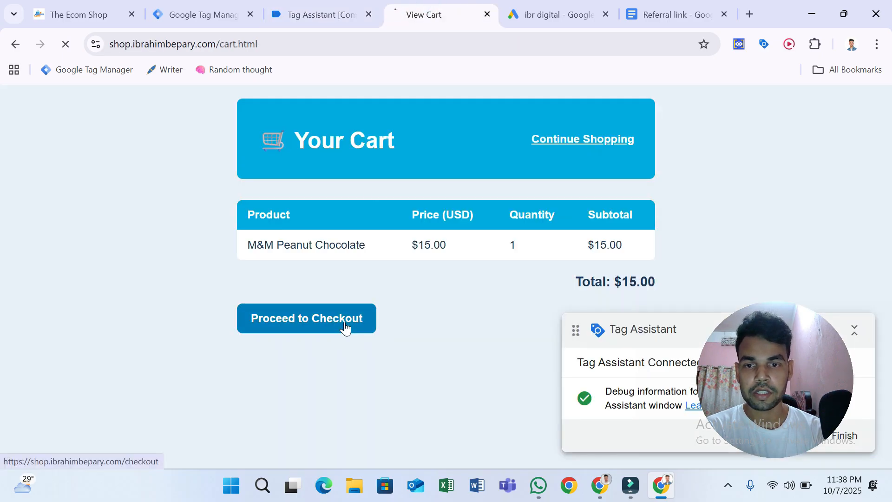
{"action": "left_click", "coordinate": [315, 6]}
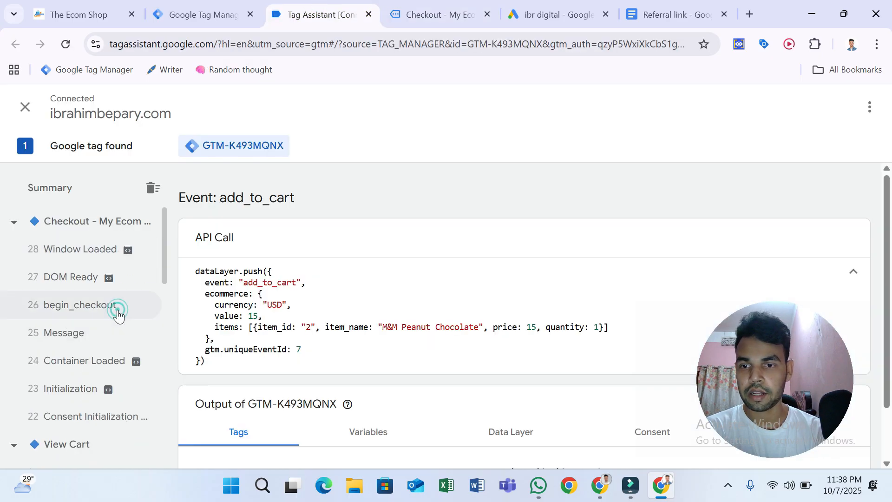
{"action": "left_click", "coordinate": [118, 314]}
{"action": "scroll", "coordinate": [418, 325], "scroll_direction": "down", "scroll_amount": 3}
{"action": "scroll", "coordinate": [418, 326], "scroll_direction": "up", "scroll_amount": 2}
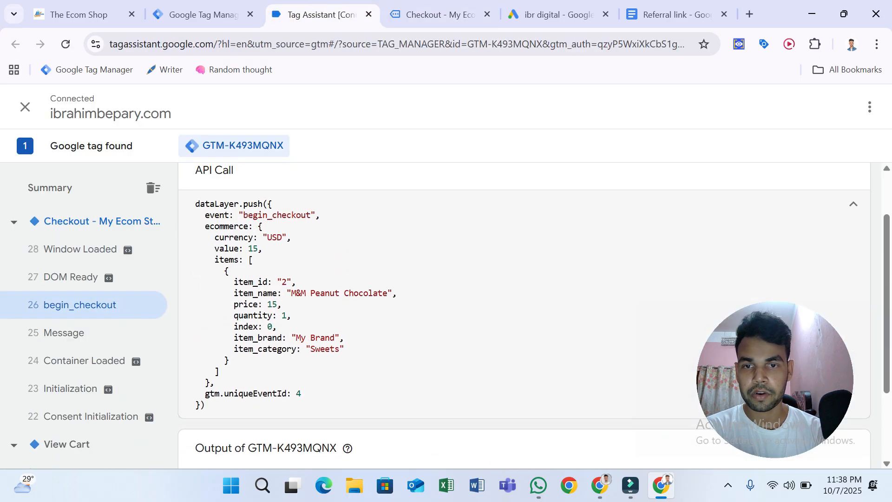
Fill in the customer's contact and shipping details on the shop's checkout page and place the order without saving the address in the browser.
{"action": "left_click", "coordinate": [419, 4]}
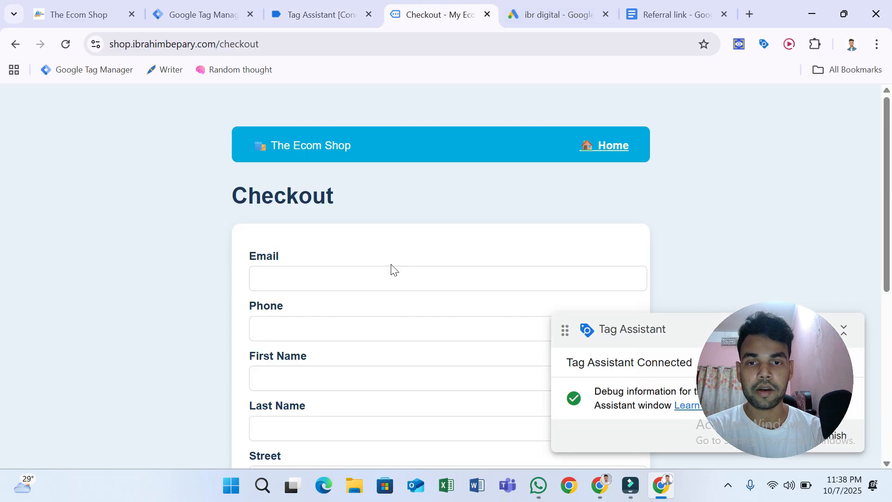
{"action": "left_click", "coordinate": [383, 273]}
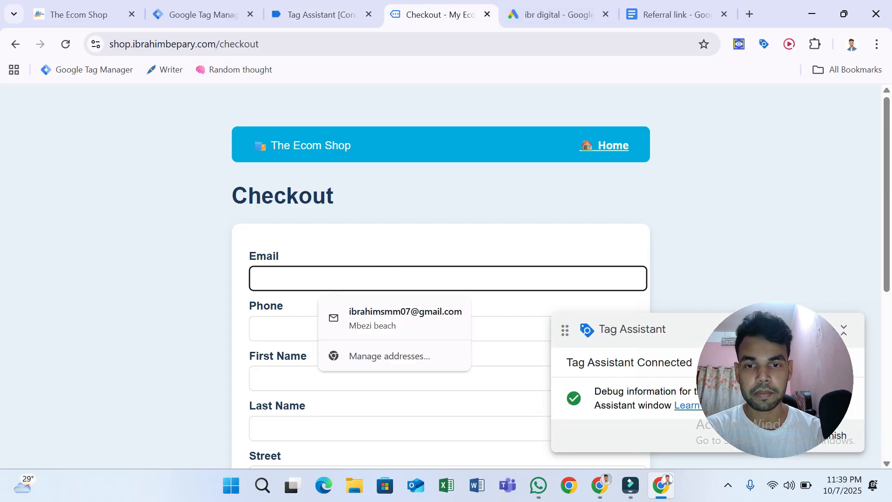
{"action": "left_click", "coordinate": [365, 7]}
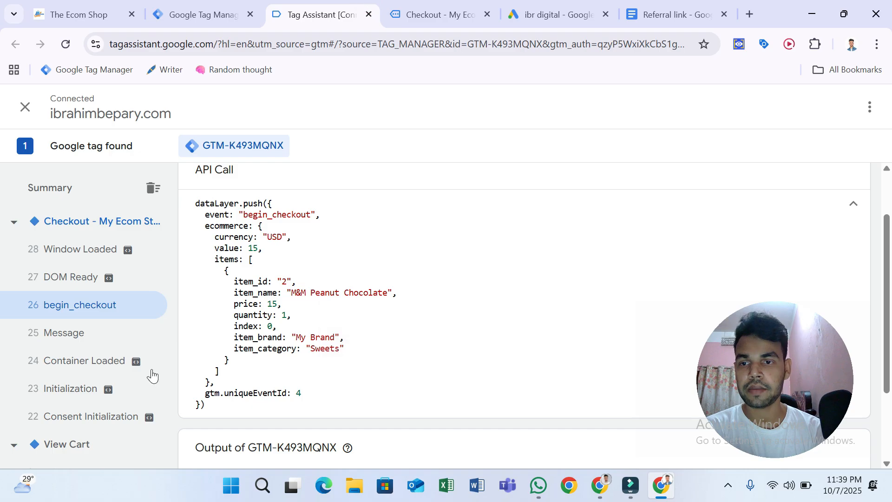
{"action": "left_click", "coordinate": [440, 8]}
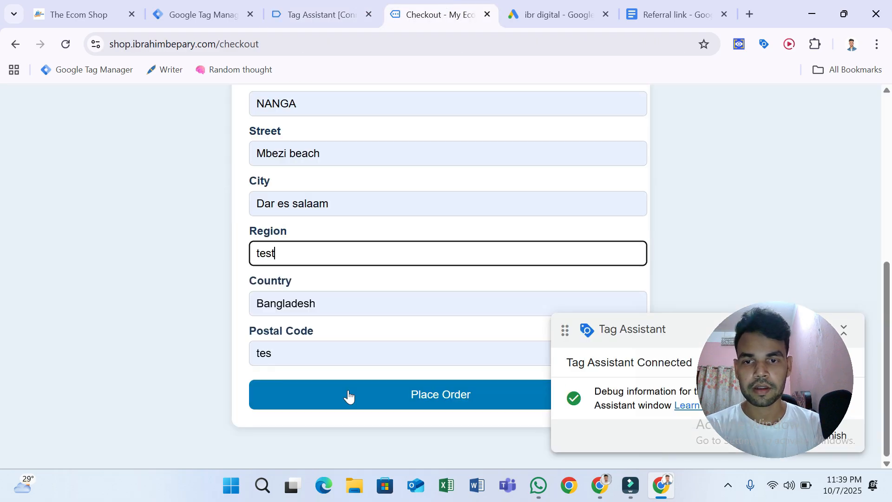
{"action": "left_click", "coordinate": [349, 395]}
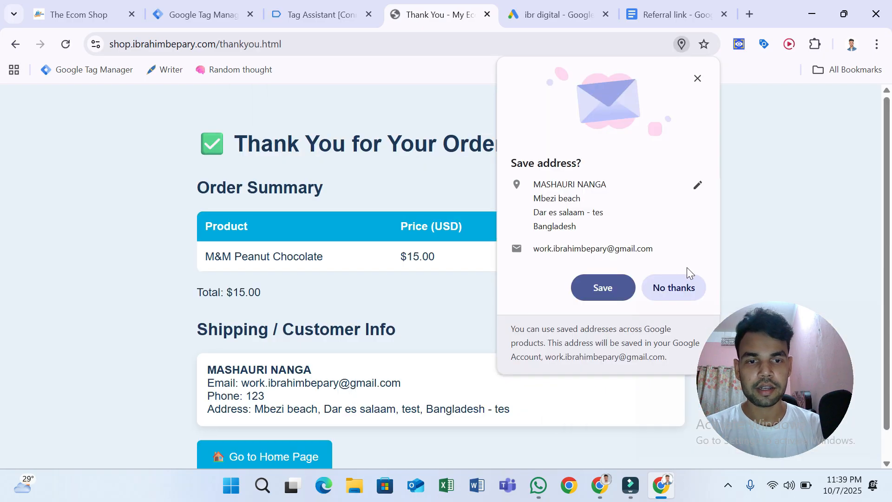
{"action": "left_click", "coordinate": [684, 285]}
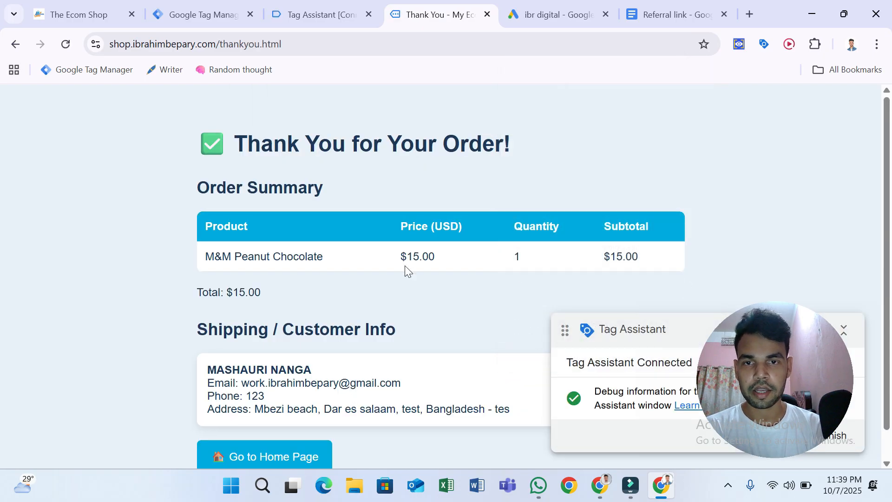
{"action": "scroll", "coordinate": [405, 266], "scroll_direction": "down", "scroll_amount": 1}
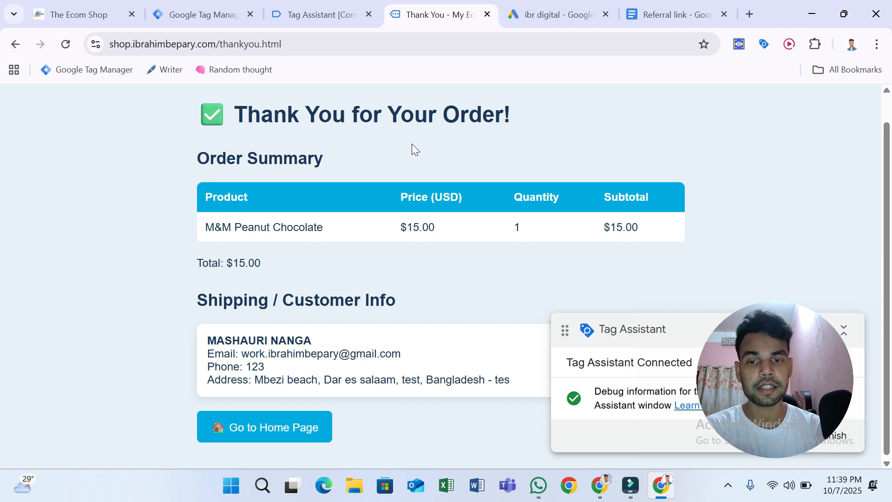
In Tag Assistant, examine the thank-you page's purchase event, including its ecommerce and user_data values.
{"action": "left_click", "coordinate": [316, 10]}
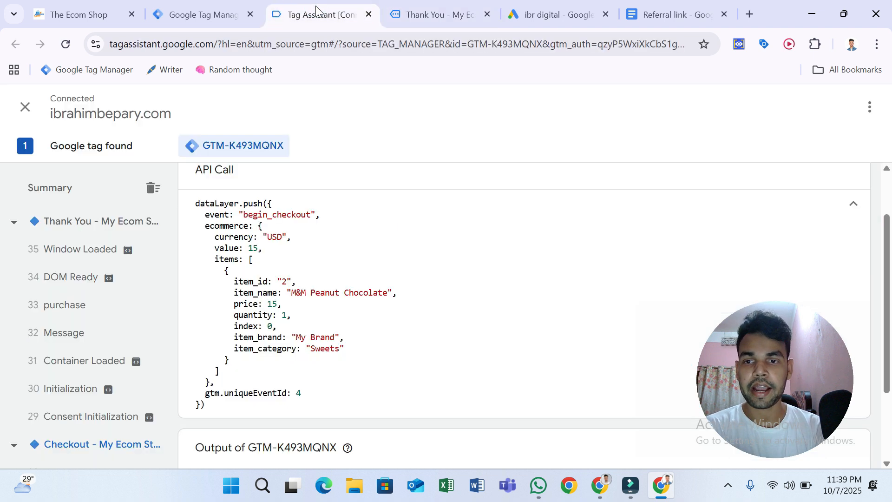
{"action": "left_click", "coordinate": [116, 303]}
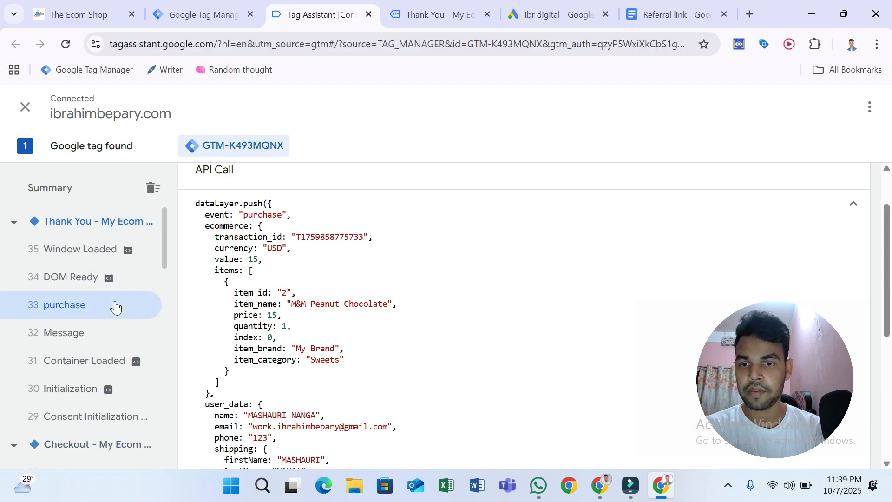
{"action": "scroll", "coordinate": [524, 316], "scroll_direction": "up", "scroll_amount": 1}
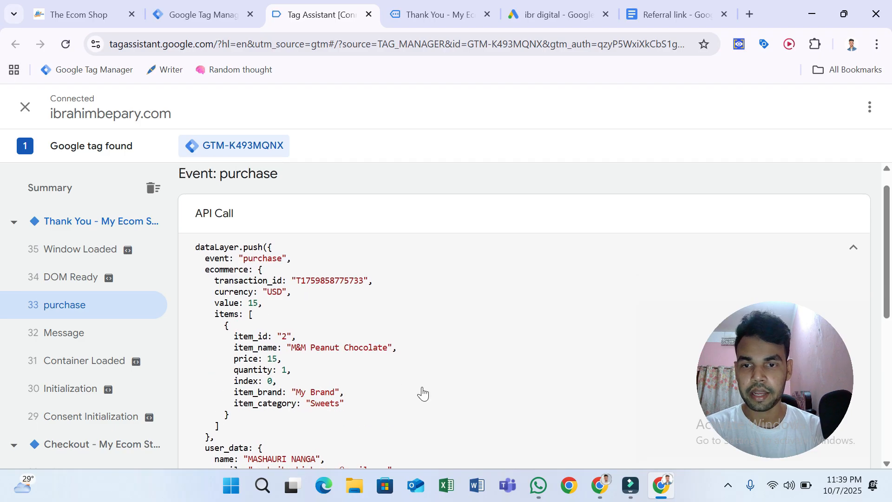
{"action": "scroll", "coordinate": [423, 392], "scroll_direction": "down", "scroll_amount": 3}
{"action": "scroll", "coordinate": [395, 372], "scroll_direction": "down", "scroll_amount": 3}
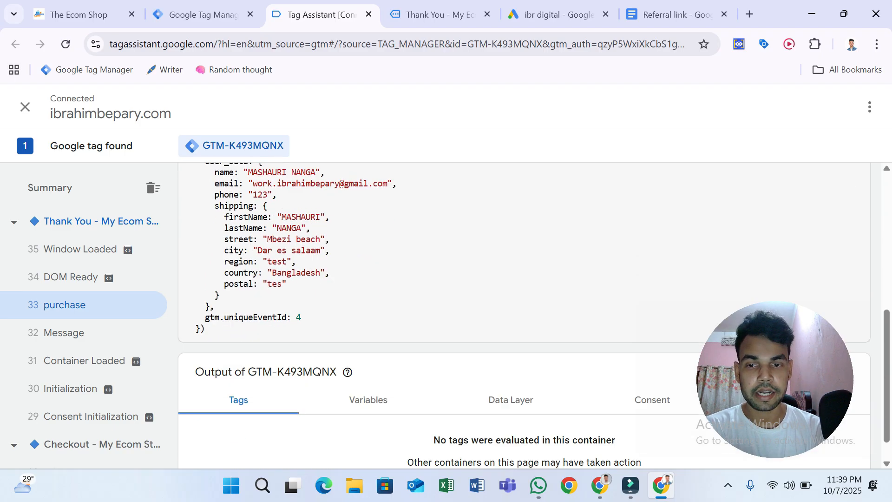
{"action": "scroll", "coordinate": [365, 352], "scroll_direction": "up", "scroll_amount": 7}
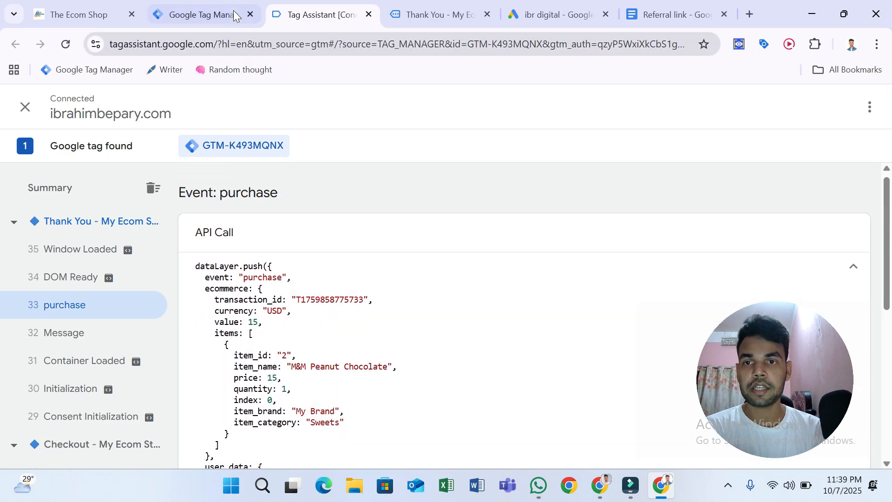
In Google Tag Manager, create a new trigger of type Custom Event in The Ecom - Web container.
{"action": "left_click", "coordinate": [232, 9]}
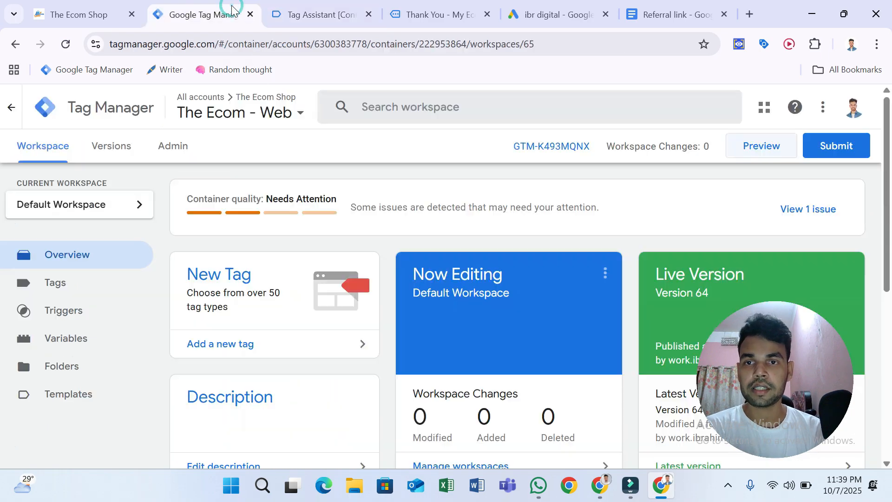
{"action": "left_click", "coordinate": [91, 327]}
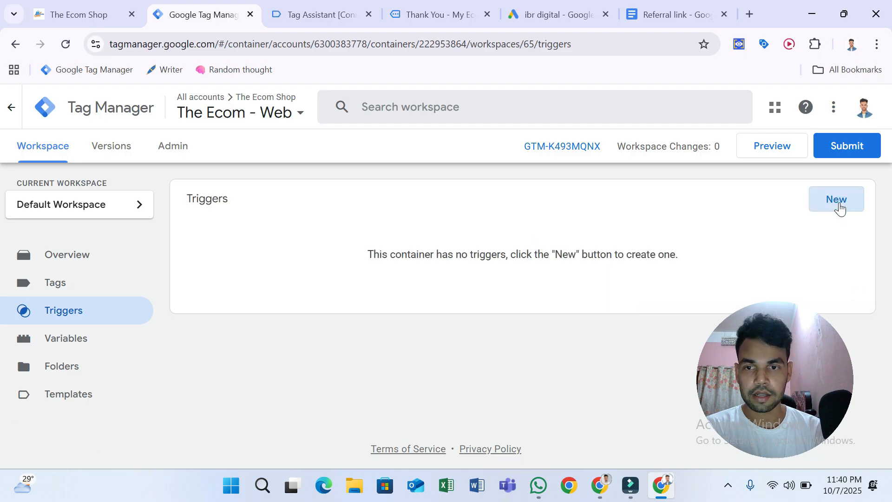
{"action": "left_click", "coordinate": [838, 206]}
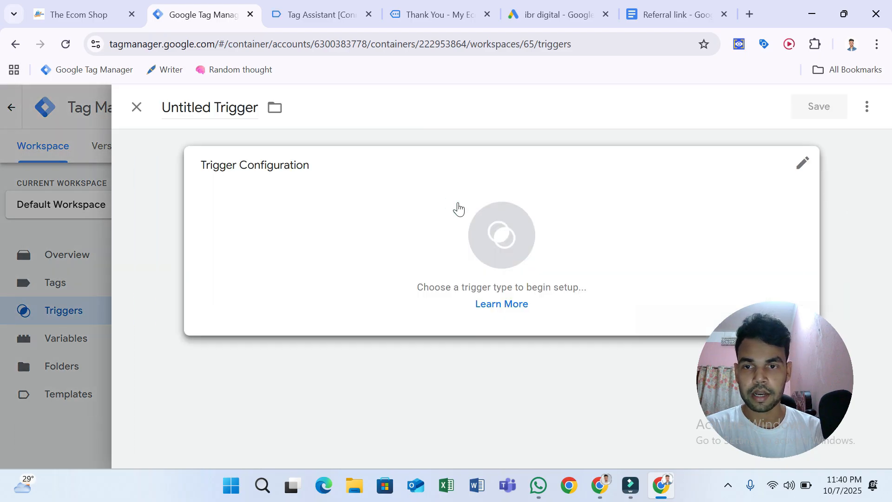
{"action": "left_click", "coordinate": [459, 208]}
{"action": "scroll", "coordinate": [532, 351], "scroll_direction": "down", "scroll_amount": 7}
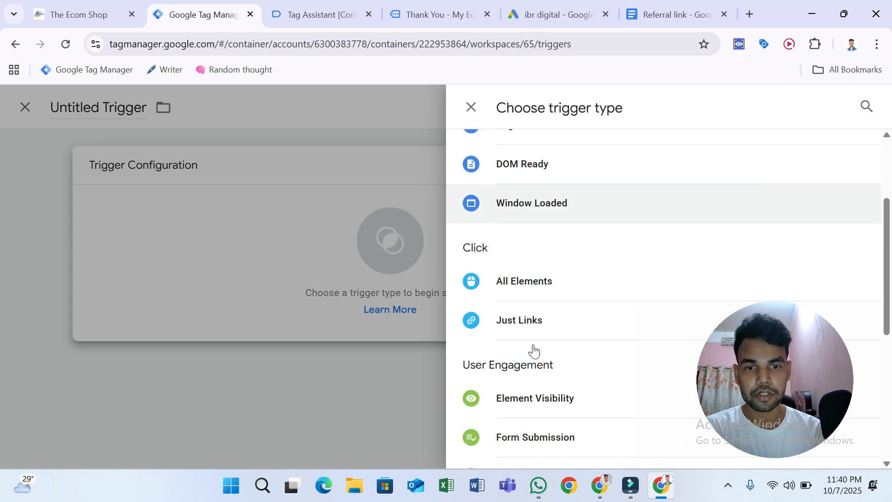
{"action": "left_click", "coordinate": [516, 405]}
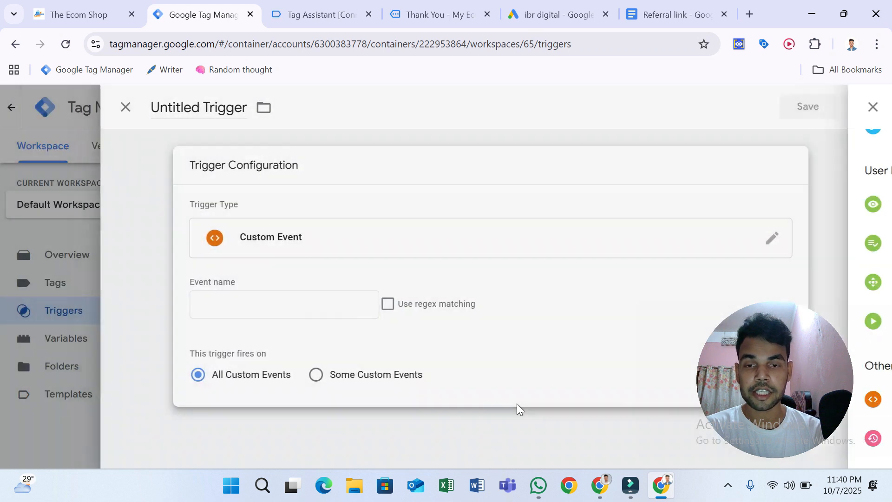
Check the manual conversion categories in Google Ads and copy the event name add_to_cart from the product page's data layer push in Tag Assistant.
{"action": "left_click", "coordinate": [339, 8]}
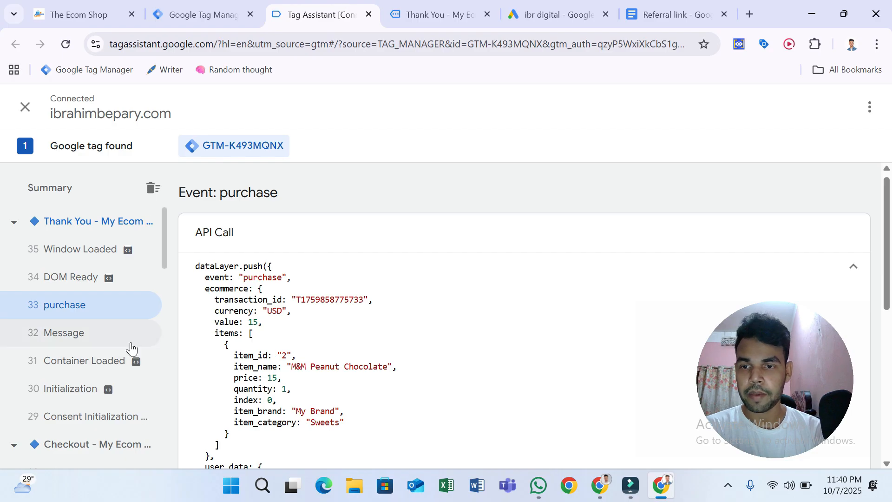
{"action": "scroll", "coordinate": [126, 314], "scroll_direction": "down", "scroll_amount": 15}
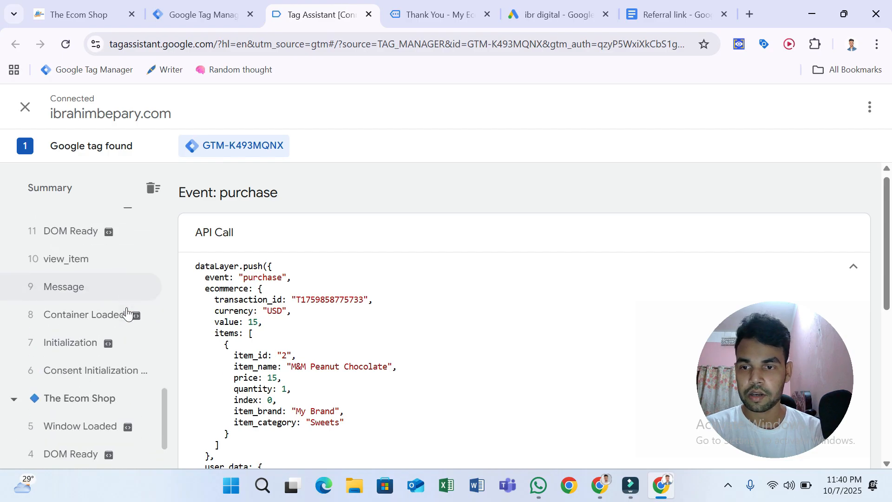
{"action": "scroll", "coordinate": [126, 314], "scroll_direction": "up", "scroll_amount": 3}
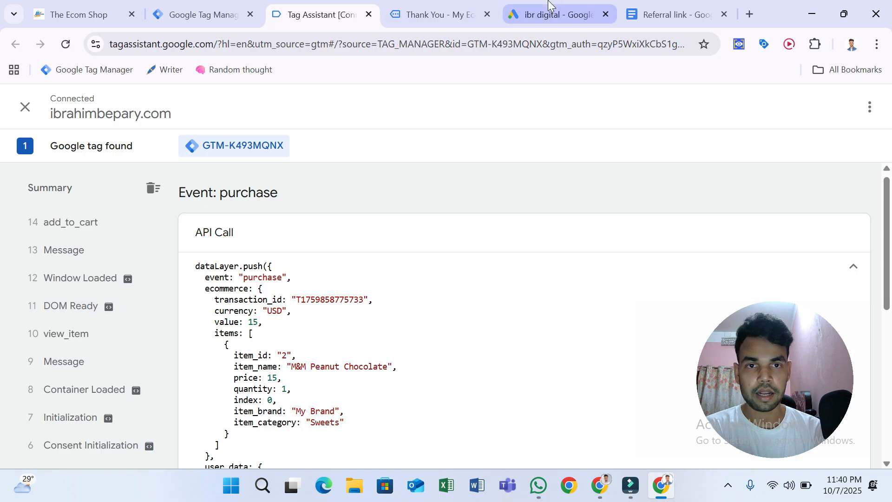
{"action": "left_click", "coordinate": [548, 2]}
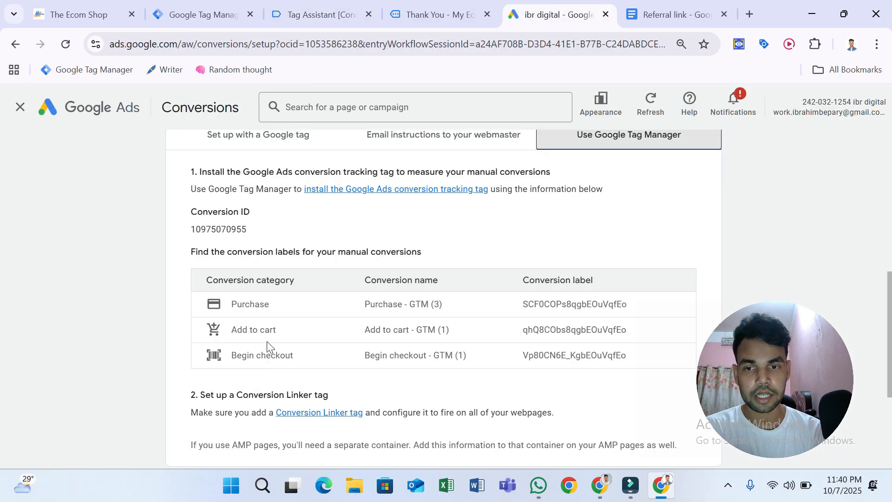
{"action": "left_click", "coordinate": [419, 10]}
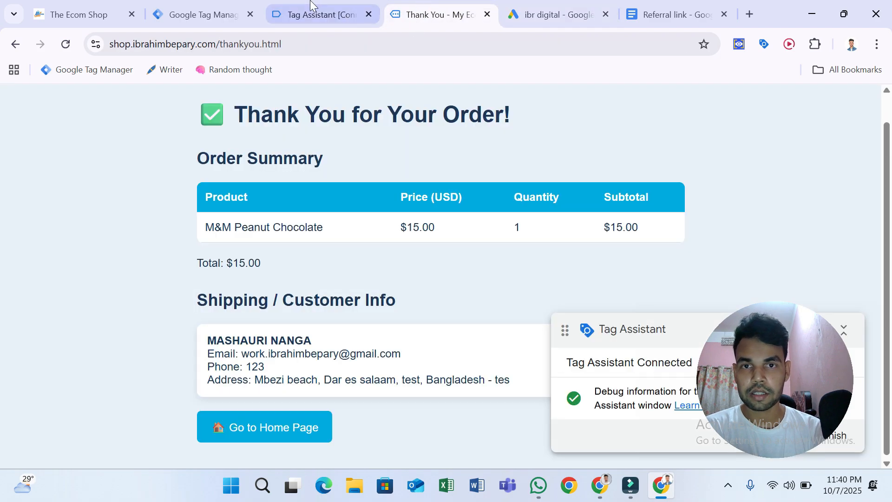
{"action": "left_click", "coordinate": [309, 5]}
{"action": "scroll", "coordinate": [100, 342], "scroll_direction": "up", "scroll_amount": 2}
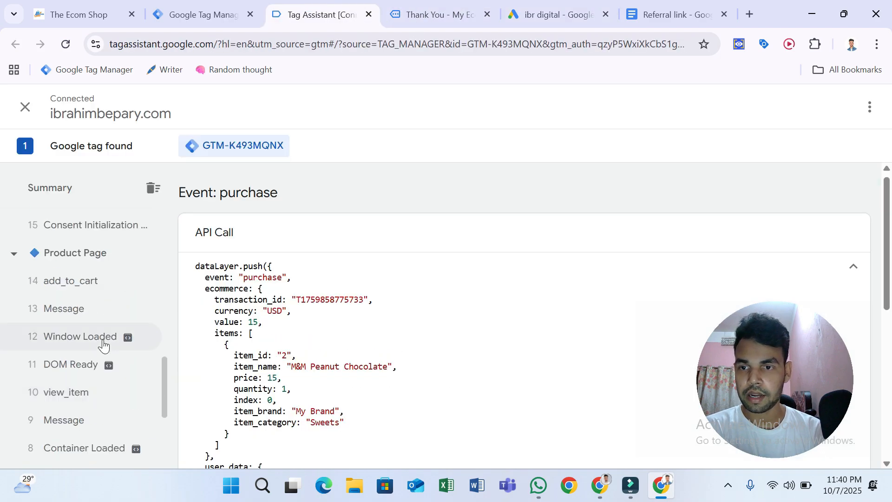
{"action": "left_click", "coordinate": [90, 295]}
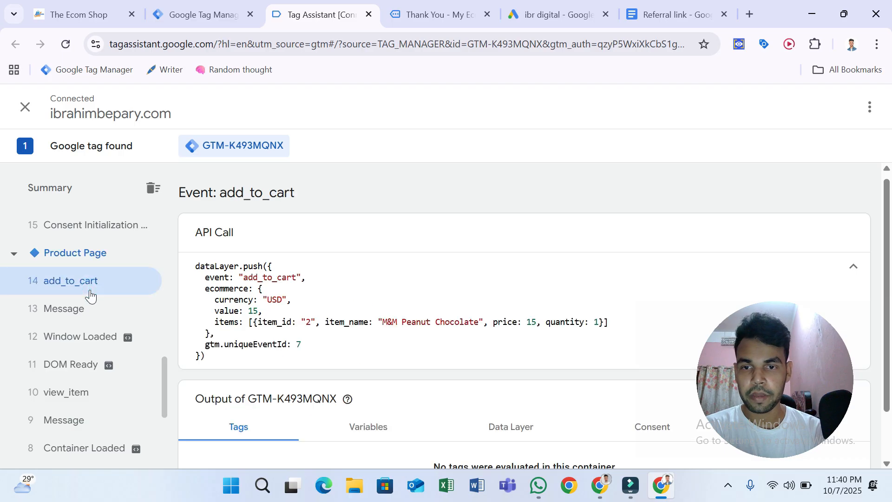
{"action": "double_click", "coordinate": [261, 278]}
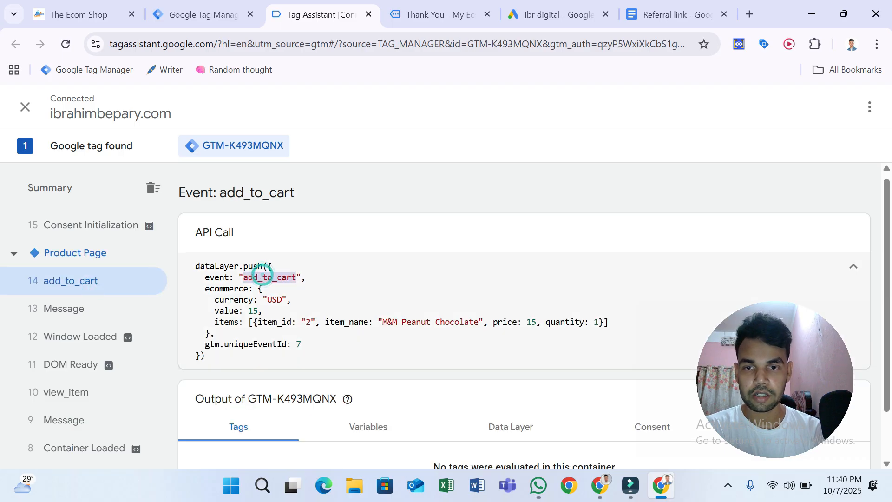
{"action": "right_click", "coordinate": [263, 278]}
{"action": "left_click", "coordinate": [294, 292]}
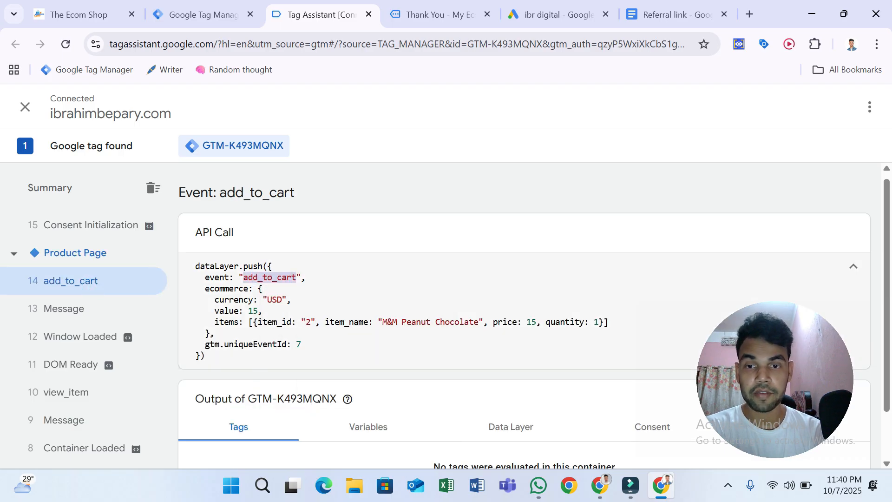
Back in Google Tag Manager, set the custom event trigger's event name to add_to_cart.
{"action": "left_click", "coordinate": [216, 10]}
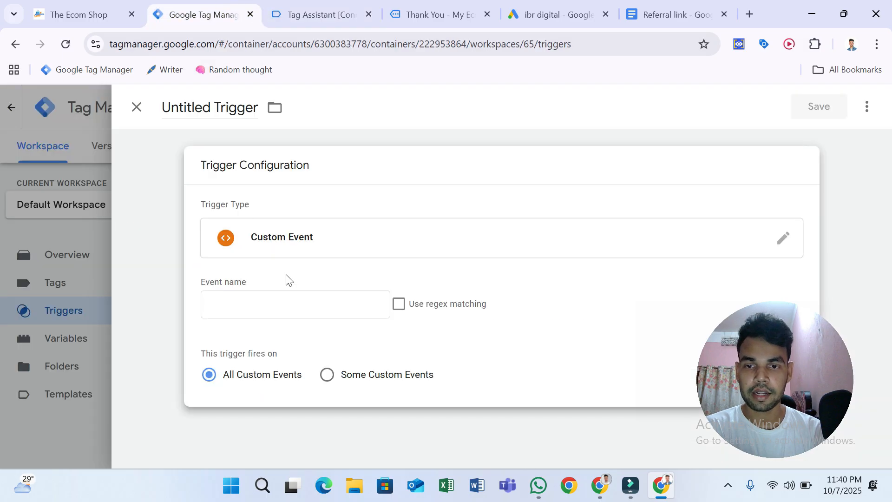
{"action": "left_click", "coordinate": [278, 297]}
{"action": "right_click", "coordinate": [279, 300]}
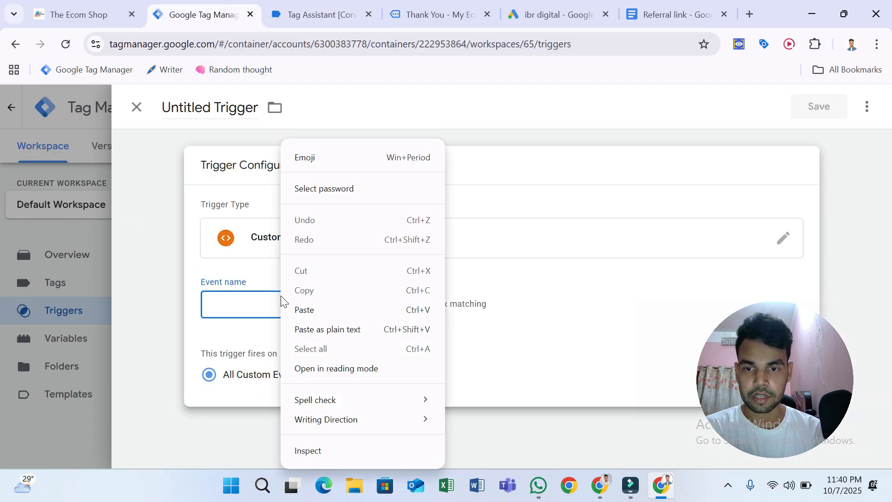
{"action": "left_click", "coordinate": [320, 310]}
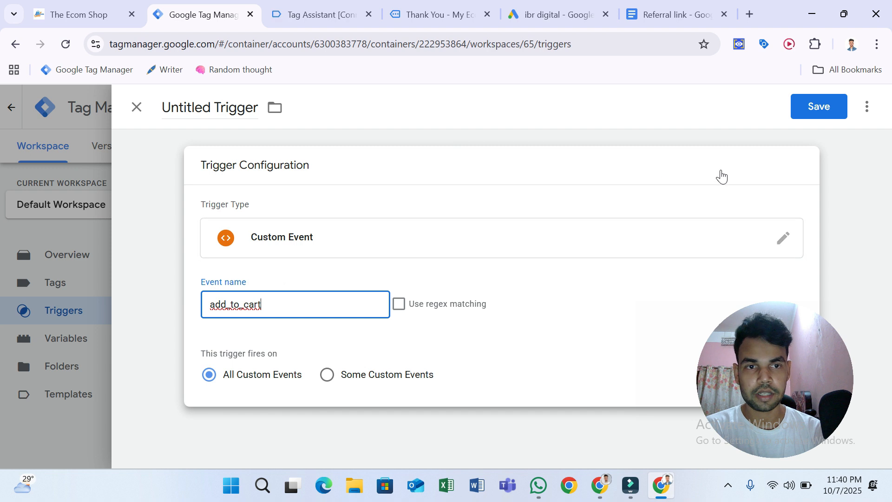
Save the add_to_cart custom event trigger under the name AddToCart - Trigger.
{"action": "left_click", "coordinate": [798, 107]}
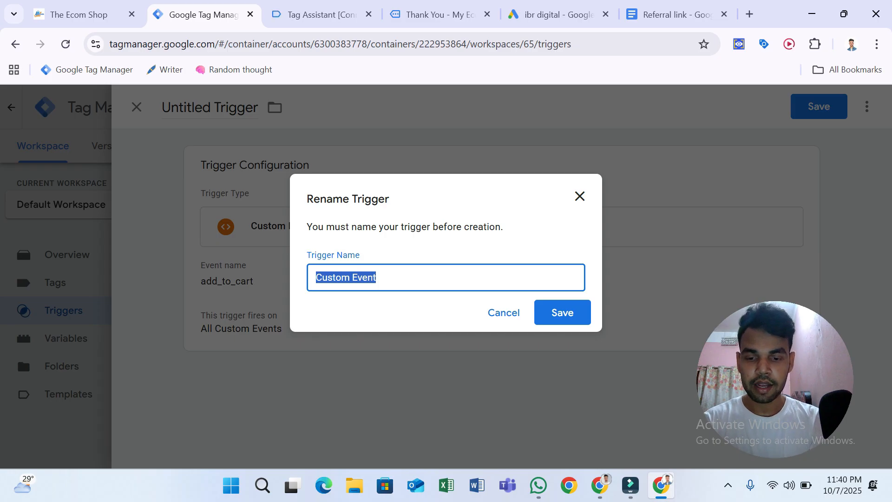
{"action": "type", "text": "AddTo"}
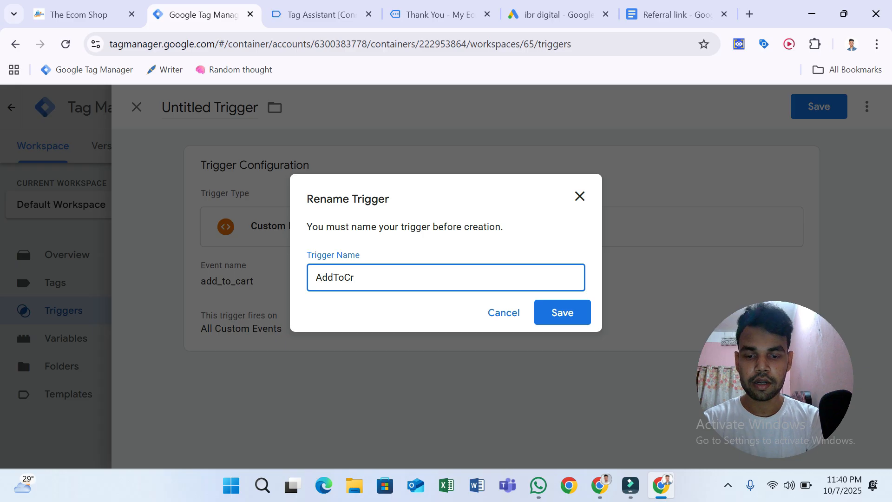
{"action": "type", "text": "Cart - Trigger"}
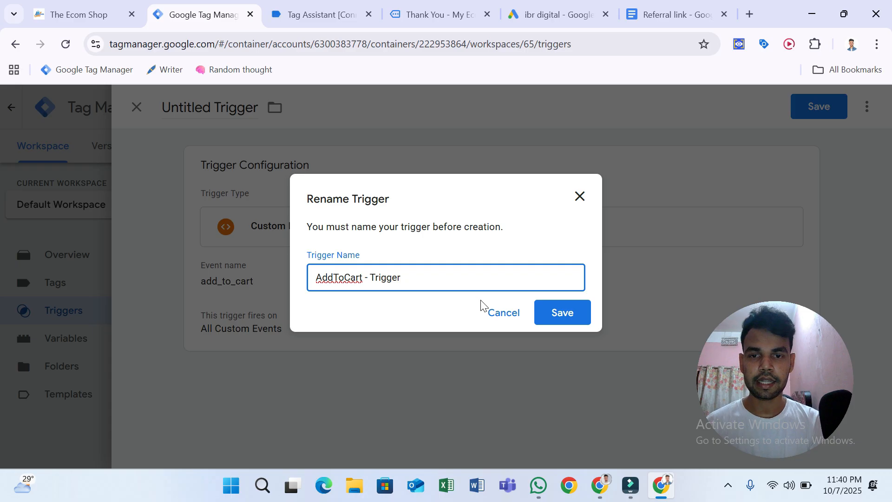
{"action": "left_click", "coordinate": [549, 317]}
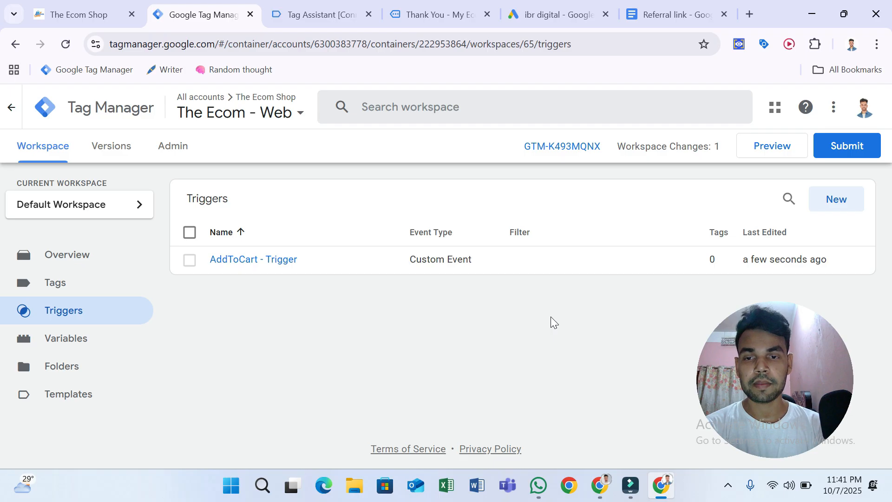
Check the conversion categories in Google Ads, then duplicate the AddToCart - Trigger in Google Tag Manager.
{"action": "left_click", "coordinate": [553, 15]}
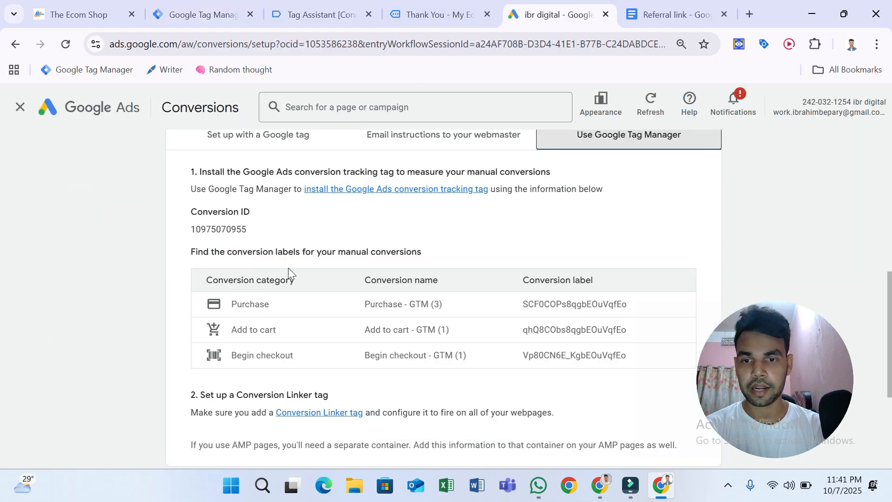
{"action": "left_click", "coordinate": [260, 6]}
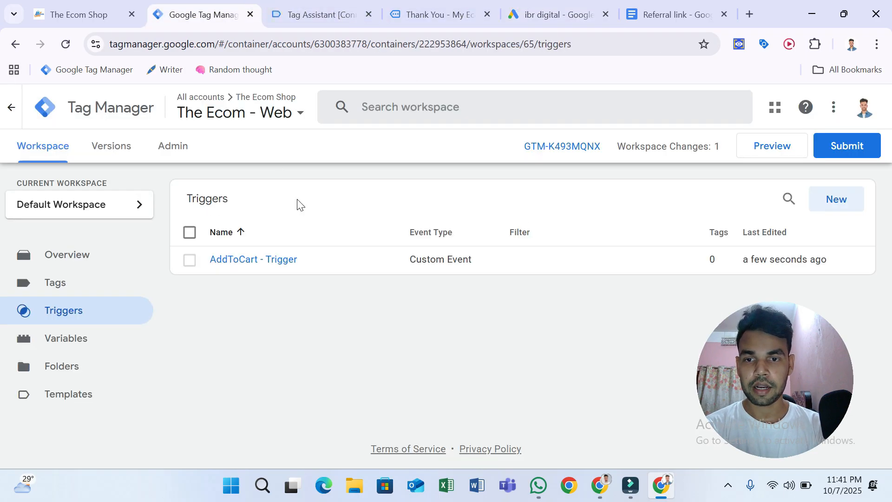
{"action": "left_click", "coordinate": [288, 259]}
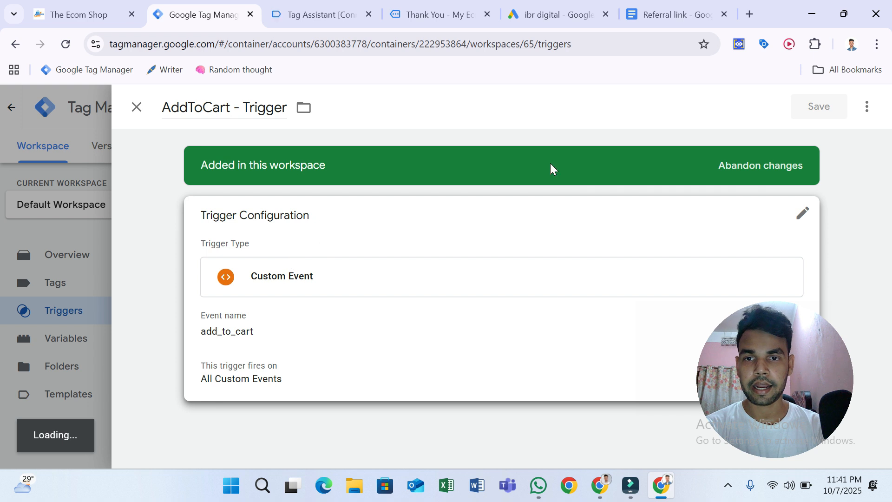
{"action": "left_click", "coordinate": [866, 107]}
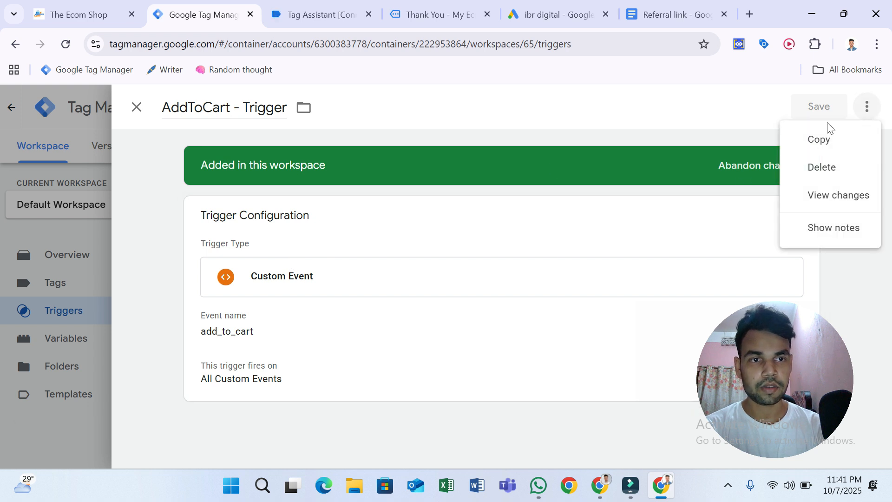
{"action": "left_click", "coordinate": [809, 144]}
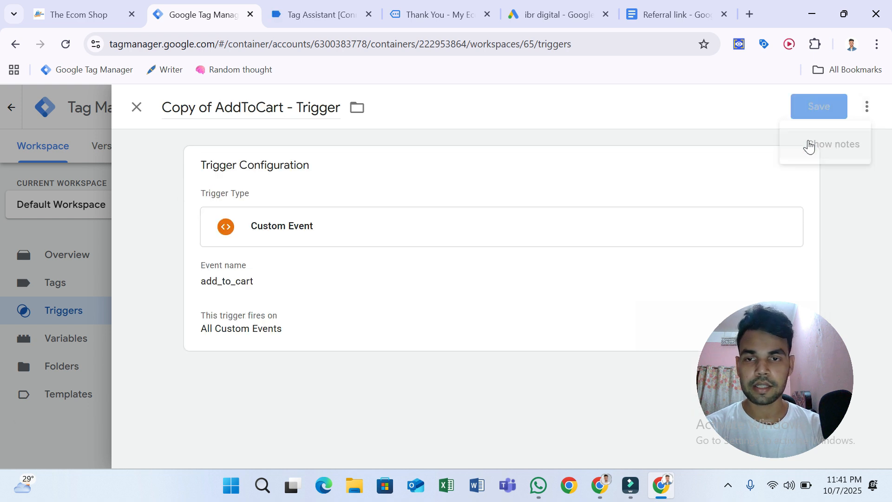
In Tag Assistant, copy the event name begin_checkout from the checkout page's data layer push.
{"action": "left_click", "coordinate": [364, 4]}
{"action": "scroll", "coordinate": [131, 293], "scroll_direction": "up", "scroll_amount": 3}
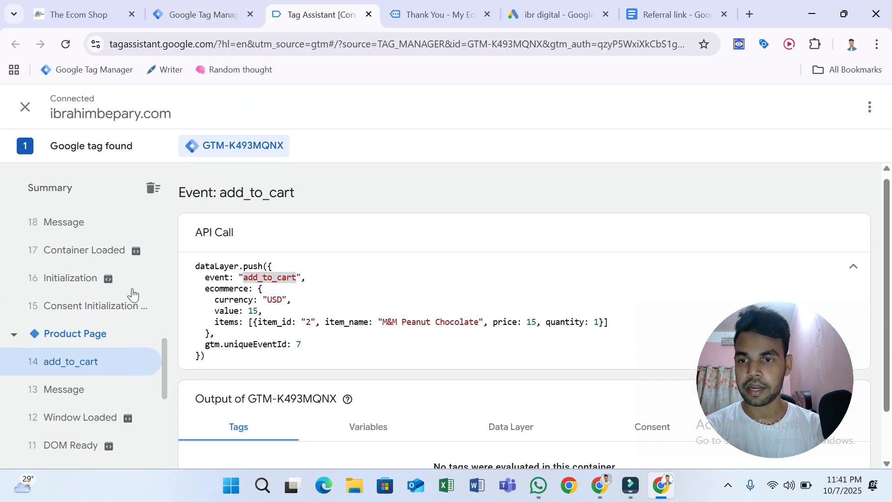
{"action": "scroll", "coordinate": [132, 293], "scroll_direction": "up", "scroll_amount": 5}
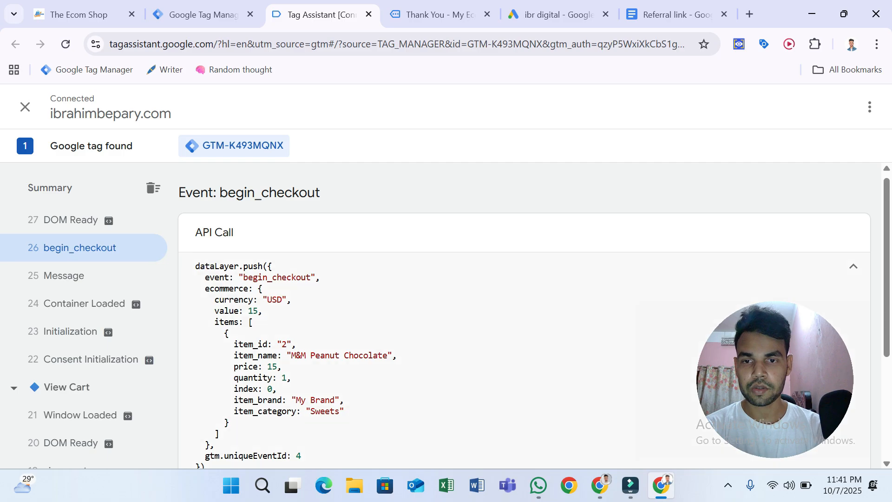
{"action": "double_click", "coordinate": [268, 277]}
{"action": "right_click", "coordinate": [266, 282]}
{"action": "left_click", "coordinate": [290, 300]}
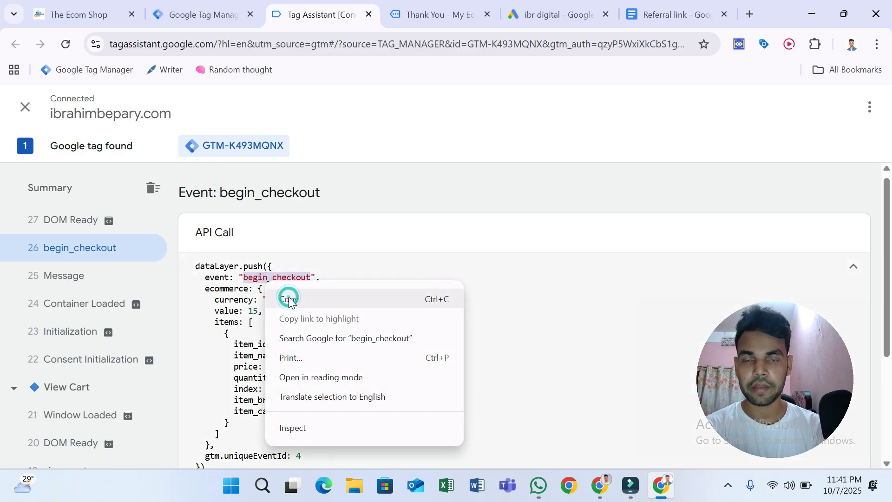
Back in Google Tag Manager, set the duplicated AddToCart trigger's event name to begin_checkout.
{"action": "left_click", "coordinate": [237, 7]}
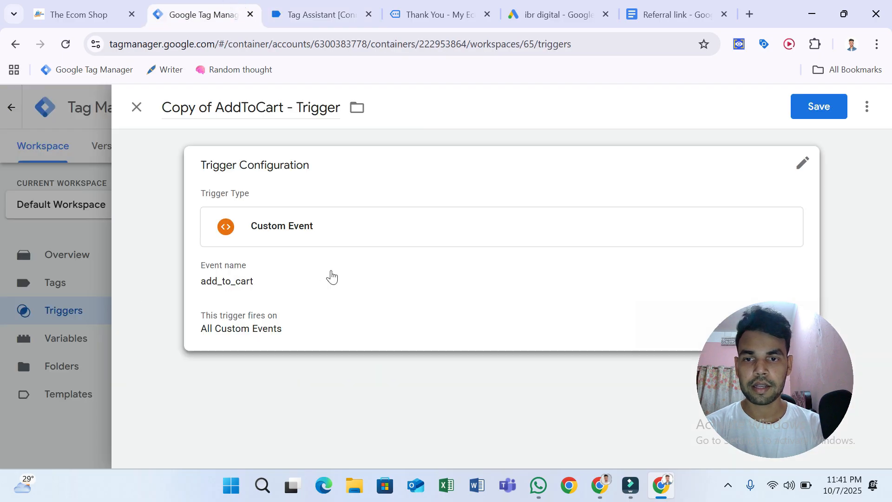
{"action": "left_click", "coordinate": [287, 296]}
{"action": "double_click", "coordinate": [252, 306]}
{"action": "right_click", "coordinate": [253, 305]}
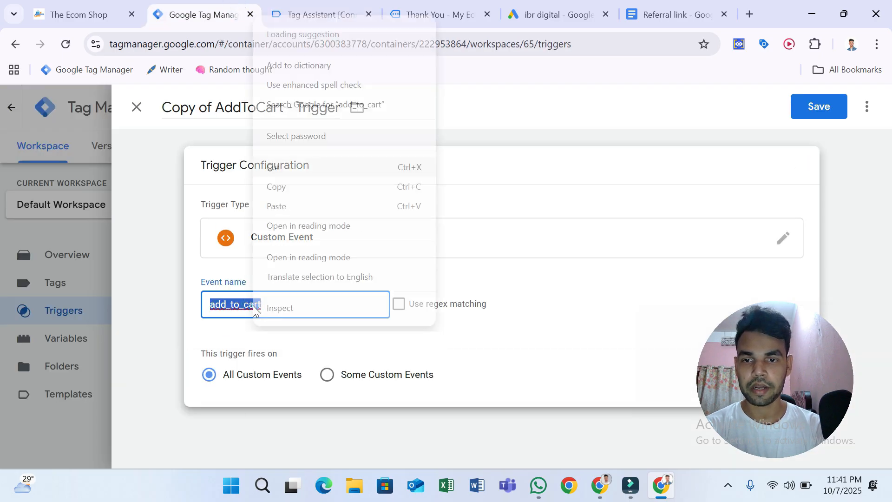
{"action": "left_click", "coordinate": [296, 187]}
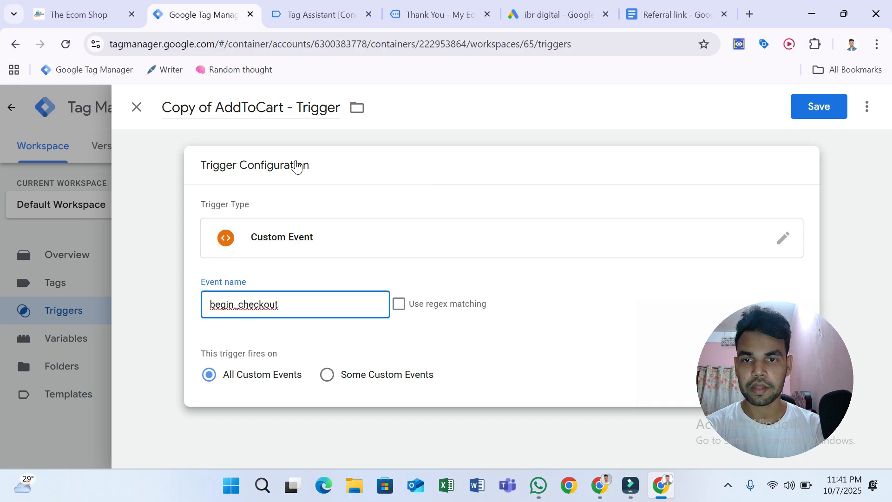
Rename the duplicated trigger as Checkout - Trigger and save it.
{"action": "left_click_drag", "start_coordinate": [284, 108], "coordinate": [160, 111]}
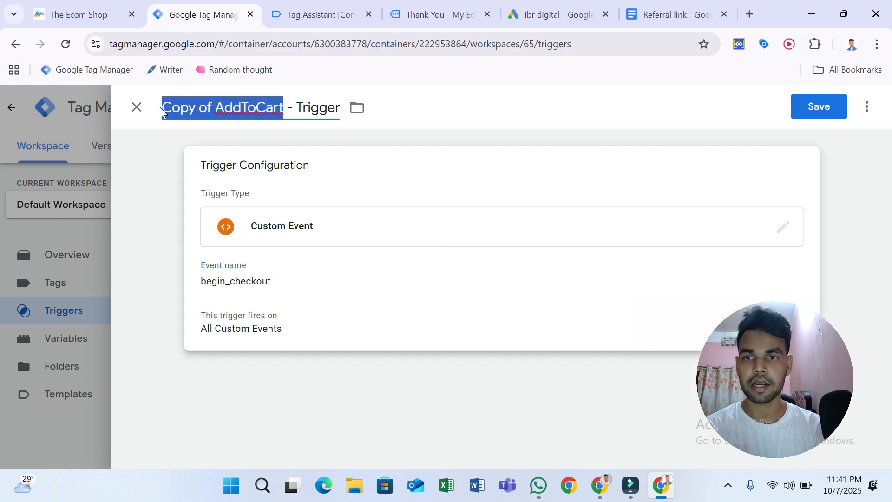
{"action": "type", "text": "Checkout"}
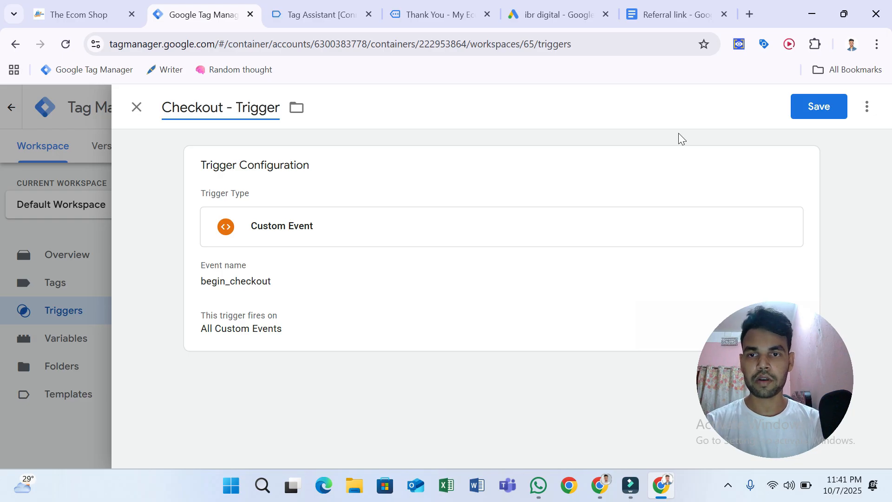
{"action": "left_click", "coordinate": [812, 119]}
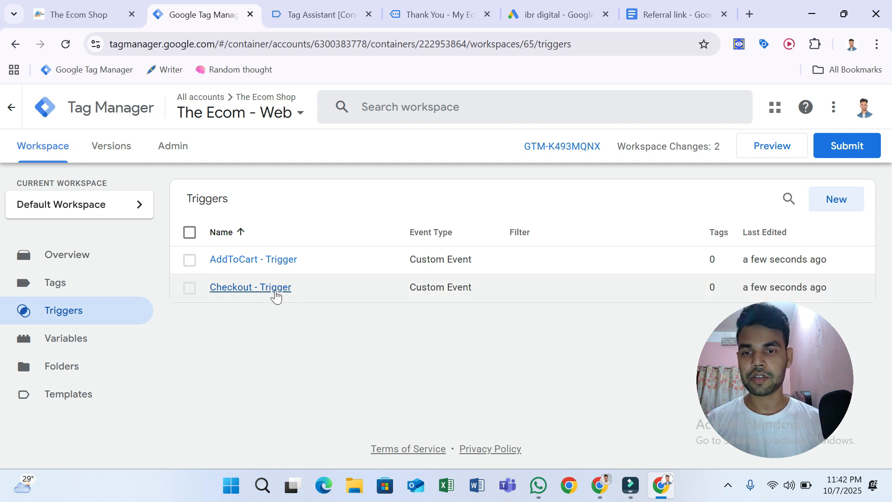
Open the saved Checkout - Trigger and make a copy of it.
{"action": "left_click", "coordinate": [271, 291]}
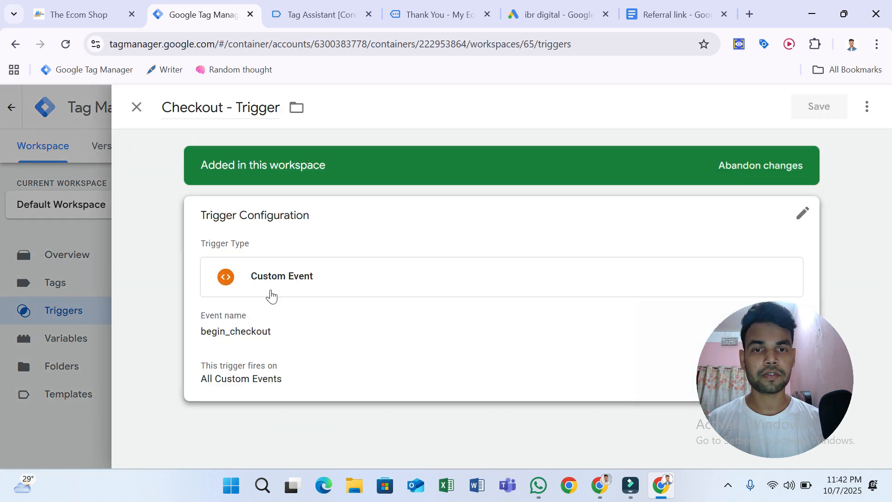
{"action": "left_click", "coordinate": [867, 108]}
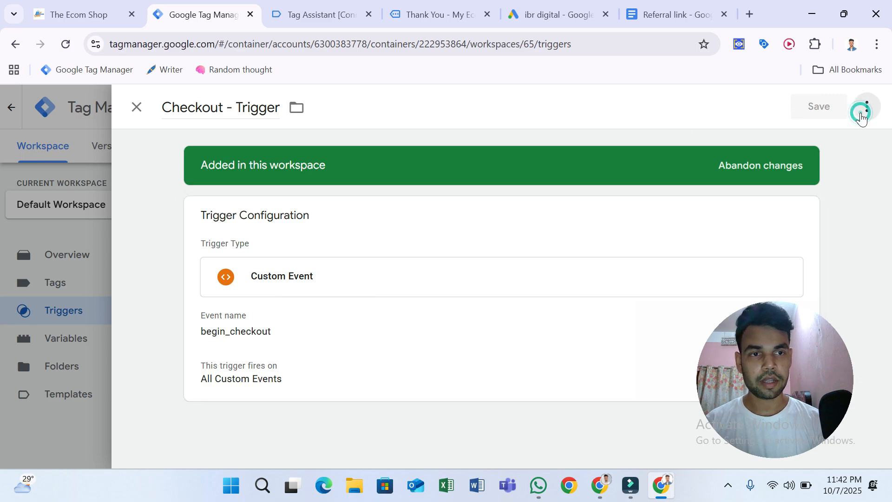
{"action": "left_click", "coordinate": [829, 134]}
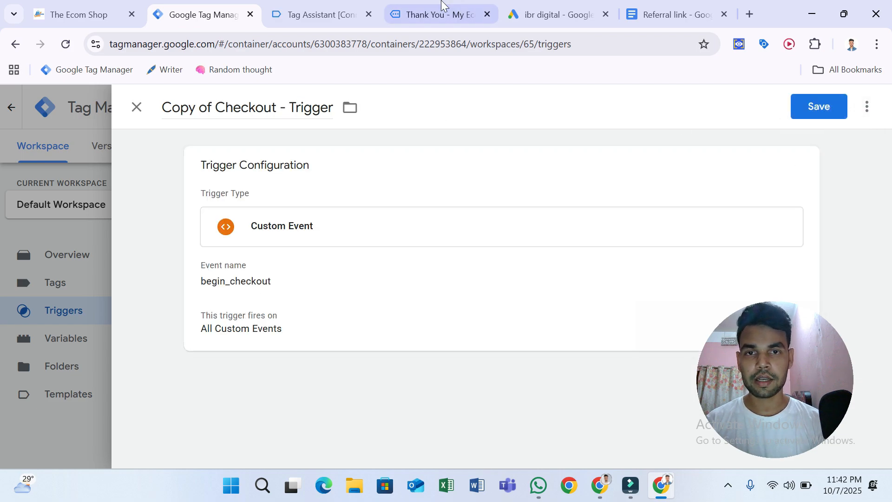
In Tag Assistant, copy the event name purchase from the thank-you page's data layer push.
{"action": "left_click", "coordinate": [295, 7]}
{"action": "scroll", "coordinate": [119, 289], "scroll_direction": "up", "scroll_amount": 5}
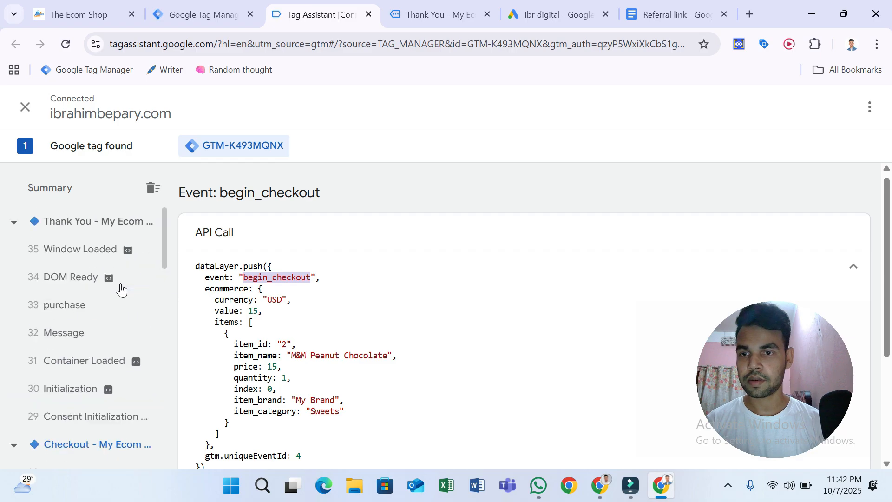
{"action": "left_click", "coordinate": [81, 302]}
{"action": "double_click", "coordinate": [259, 279]}
{"action": "right_click", "coordinate": [257, 281]}
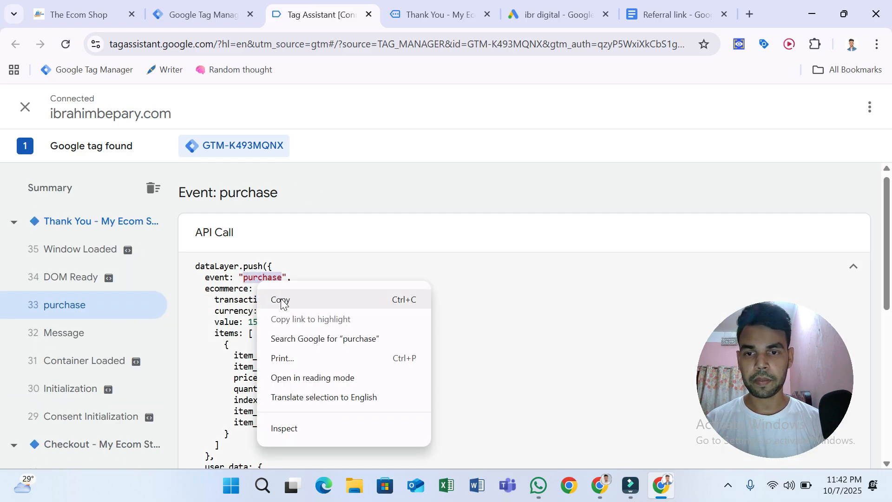
{"action": "left_click", "coordinate": [280, 300]}
Back in Google Tag Manager, set the copied Checkout trigger's event name to purchase.
{"action": "left_click", "coordinate": [220, 3]}
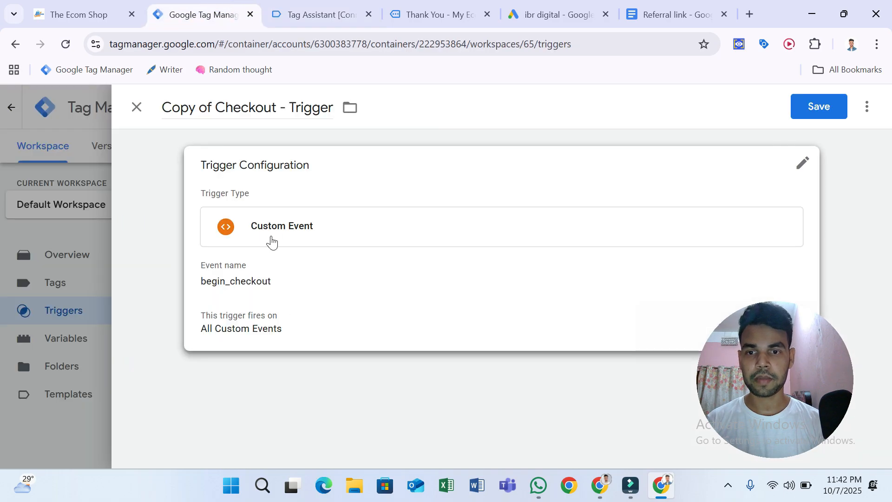
{"action": "left_click", "coordinate": [272, 244]}
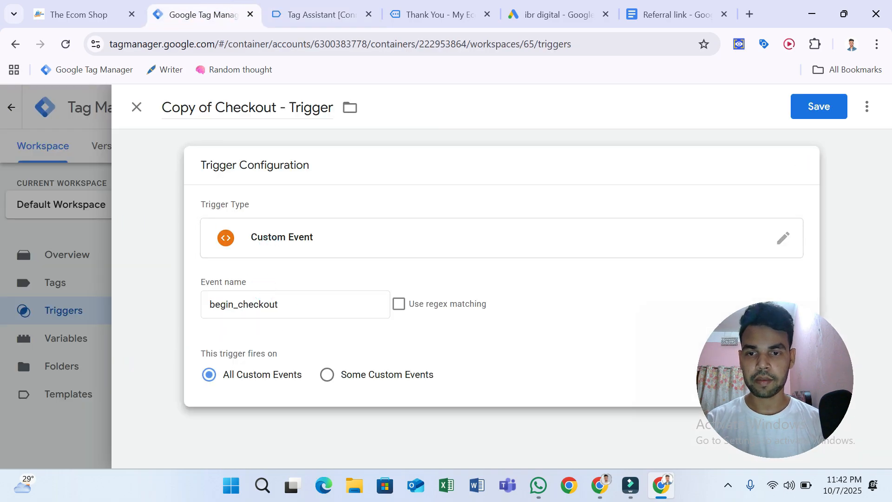
{"action": "double_click", "coordinate": [262, 299]}
{"action": "right_click", "coordinate": [262, 302]}
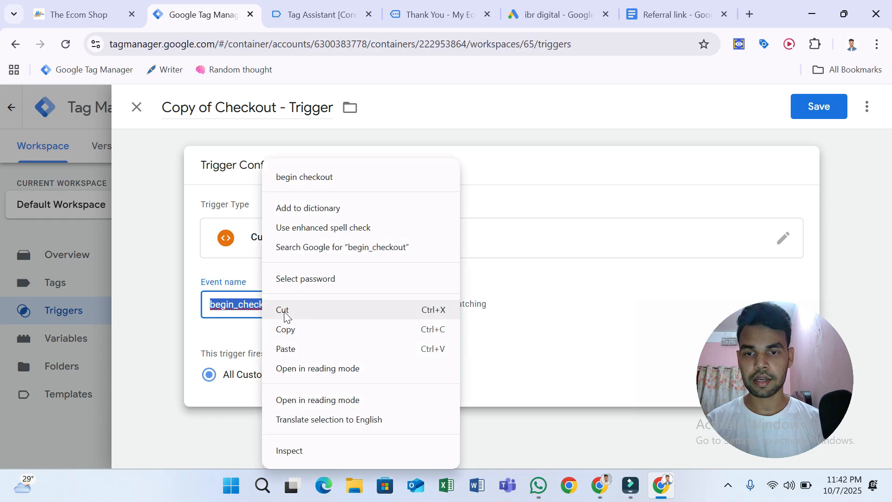
{"action": "left_click", "coordinate": [296, 348]}
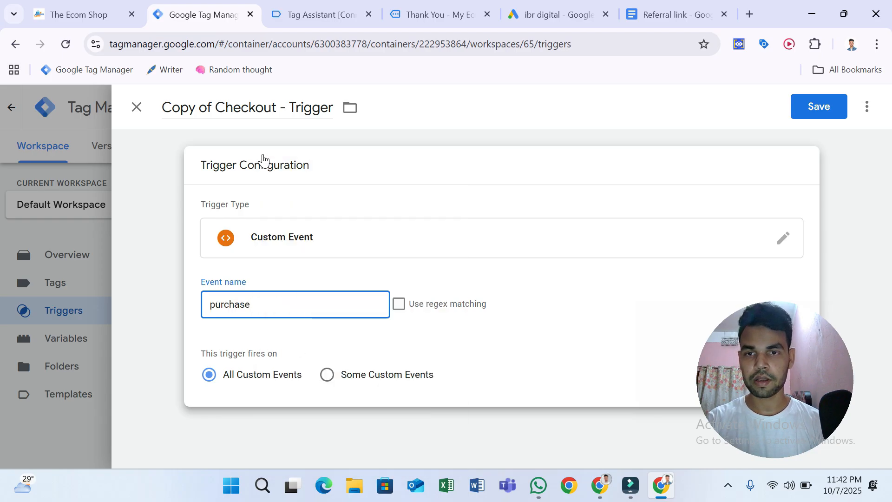
Rename the copied Checkout trigger as purchase - Trigger and save it.
{"action": "left_click_drag", "start_coordinate": [271, 108], "coordinate": [155, 113]}
{"action": "key", "text": "ctrl+v"}
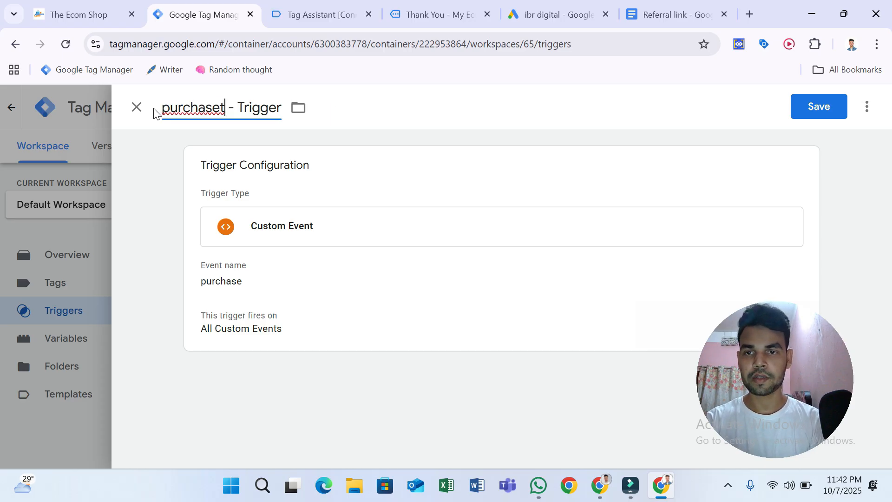
{"action": "key", "text": "BackSpace"}
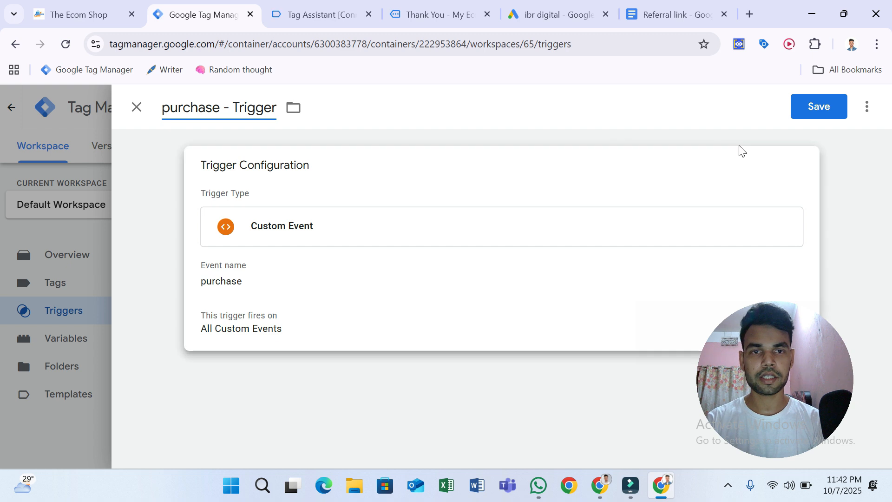
{"action": "left_click", "coordinate": [799, 116]}
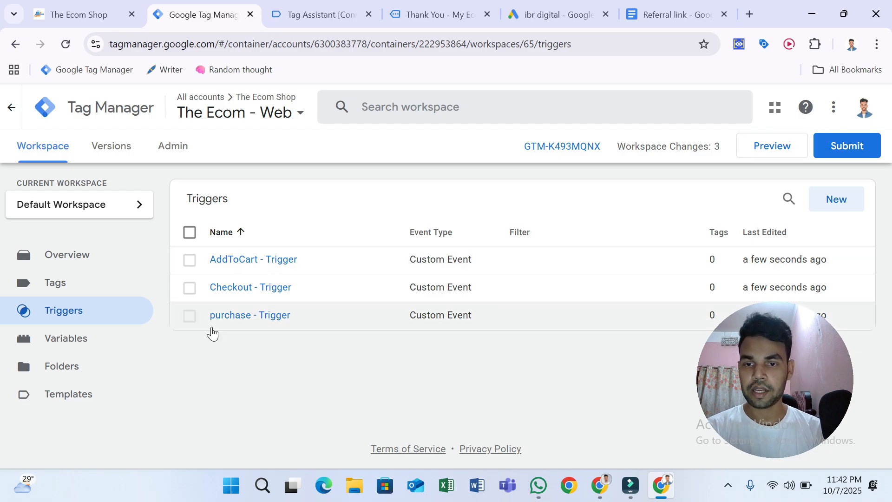
Create a new container in The Ecom Shop account, named The Ecom - Server, with Server as the target platform.
{"action": "left_click", "coordinate": [96, 286]}
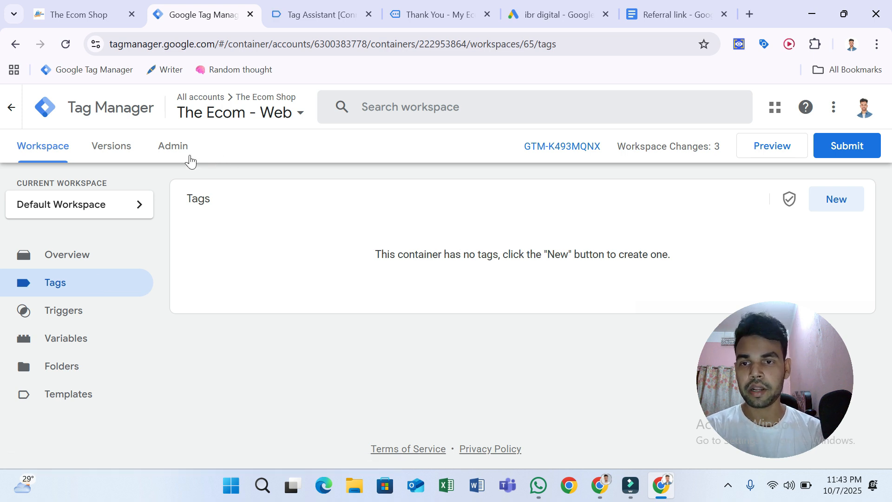
{"action": "left_click", "coordinate": [189, 159]}
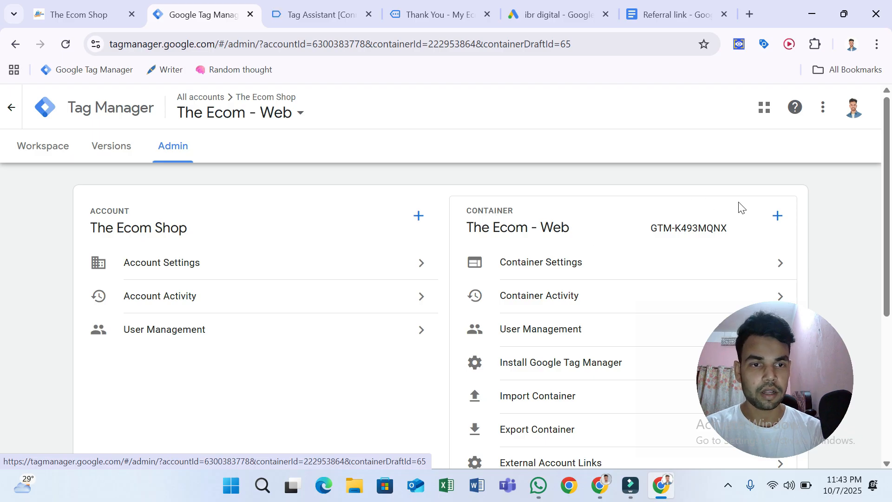
{"action": "left_click", "coordinate": [782, 219]}
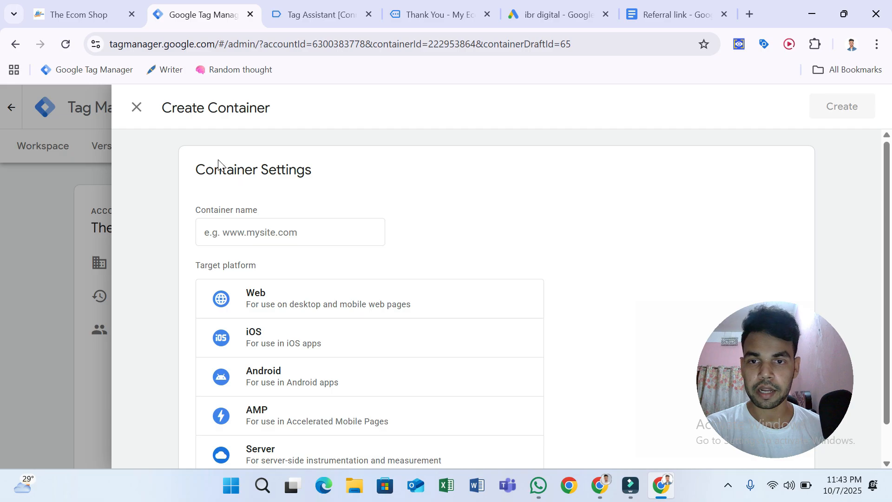
{"action": "left_click", "coordinate": [279, 235]}
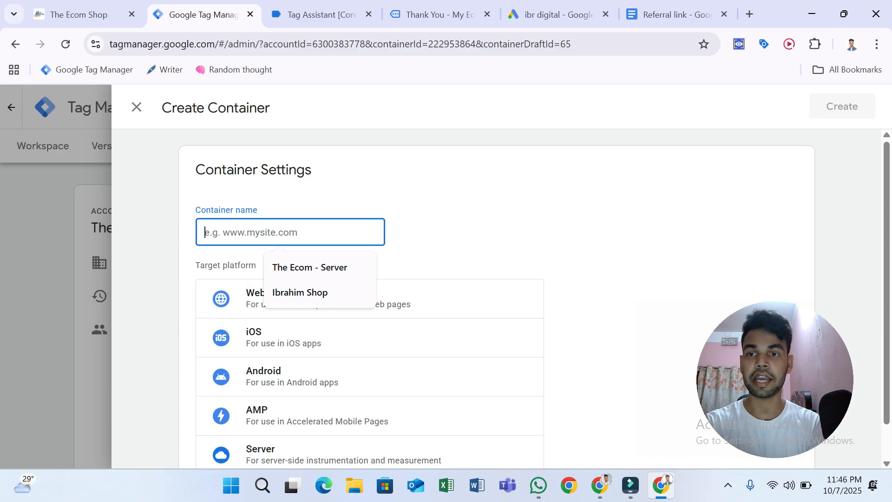
{"action": "left_click", "coordinate": [332, 263]}
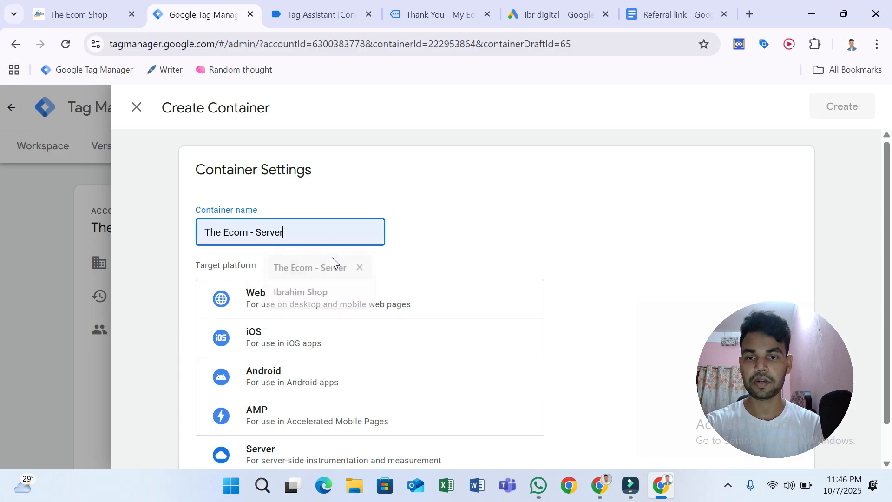
{"action": "left_click", "coordinate": [315, 231]}
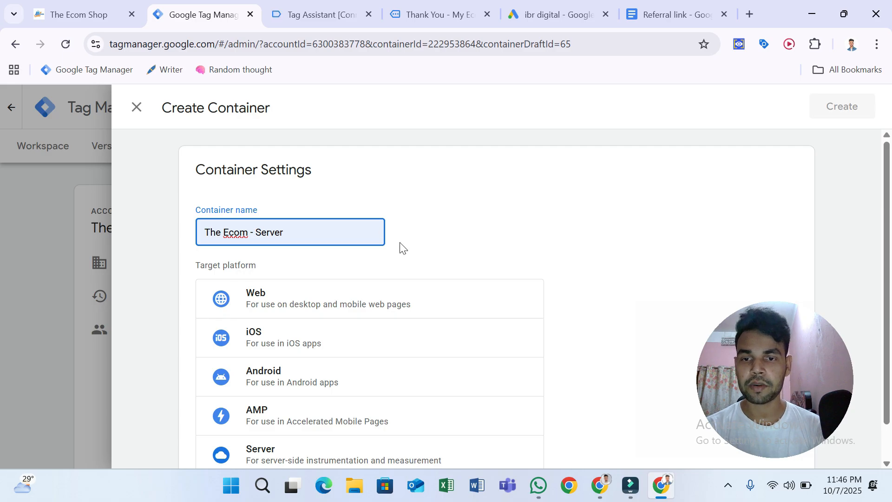
{"action": "scroll", "coordinate": [444, 245], "scroll_direction": "down", "scroll_amount": 1}
{"action": "left_click", "coordinate": [296, 425]}
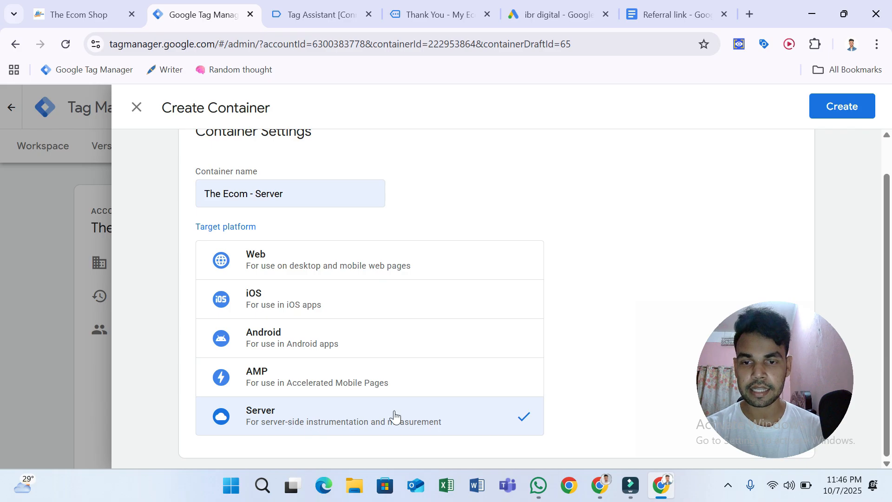
{"action": "left_click", "coordinate": [848, 107]}
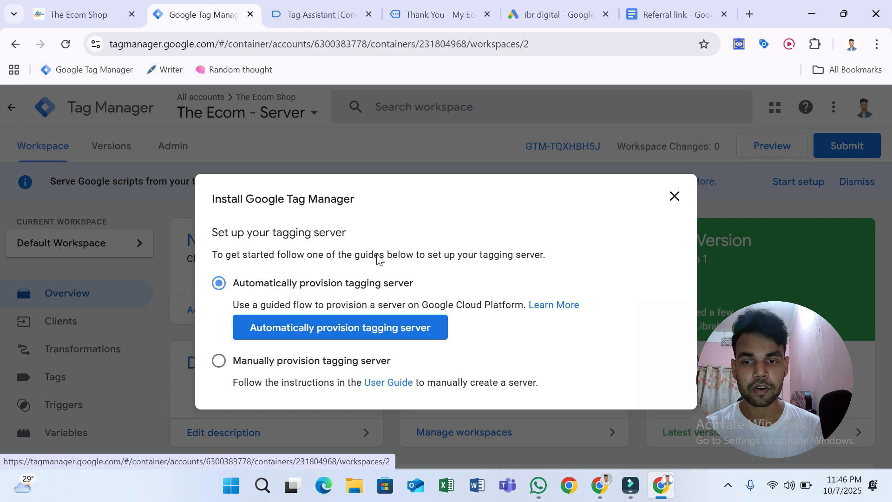
Choose manual provisioning of the tagging server and copy the container config string.
{"action": "left_click", "coordinate": [265, 367]}
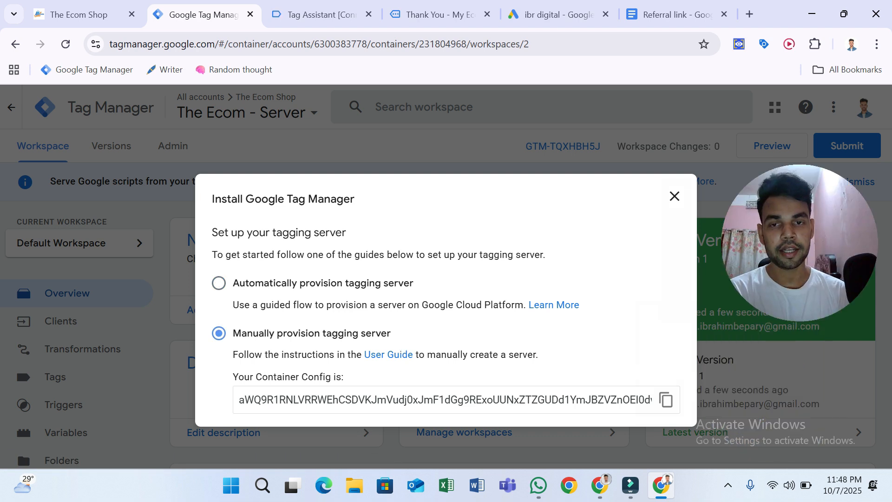
{"action": "left_click", "coordinate": [665, 399]}
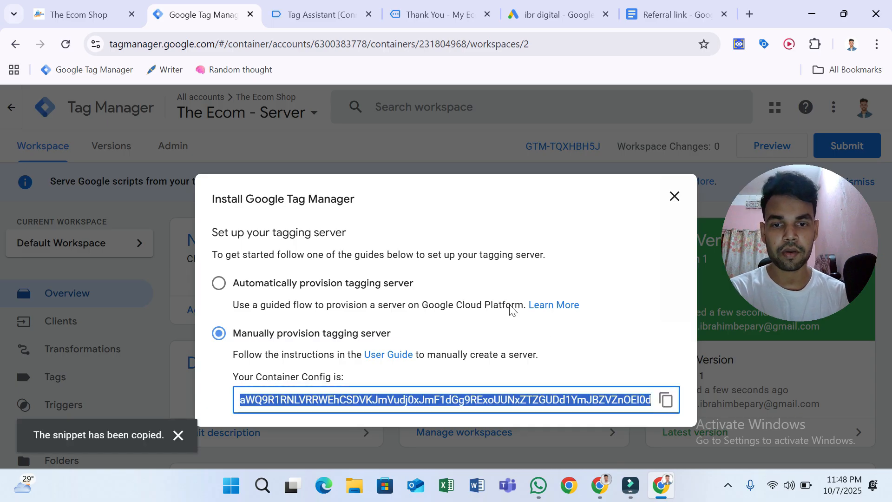
Switch to the Referral link document and follow its stape.io referral link to the Stape website.
{"action": "left_click", "coordinate": [637, 18]}
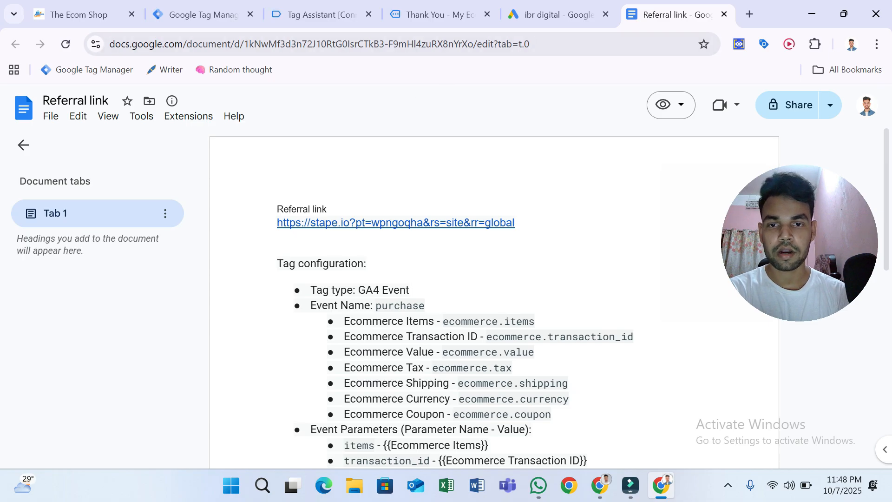
{"action": "mouse_move", "coordinate": [455, 228]}
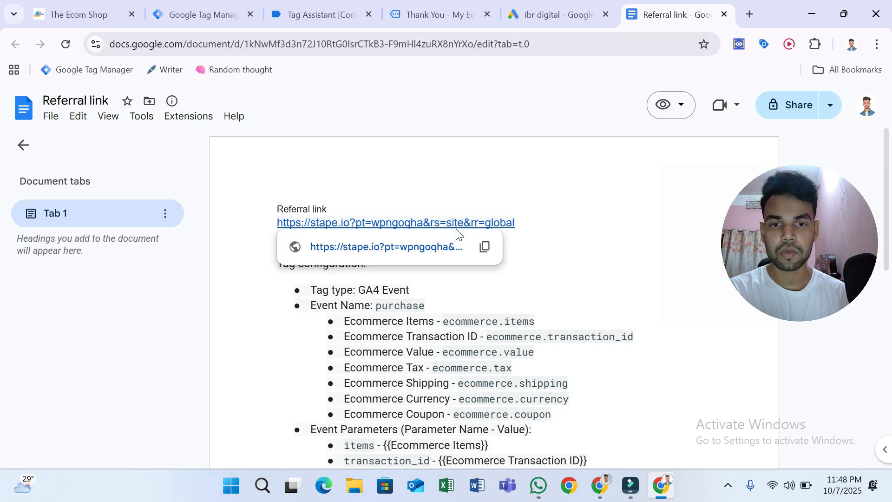
{"action": "left_click", "coordinate": [416, 249]}
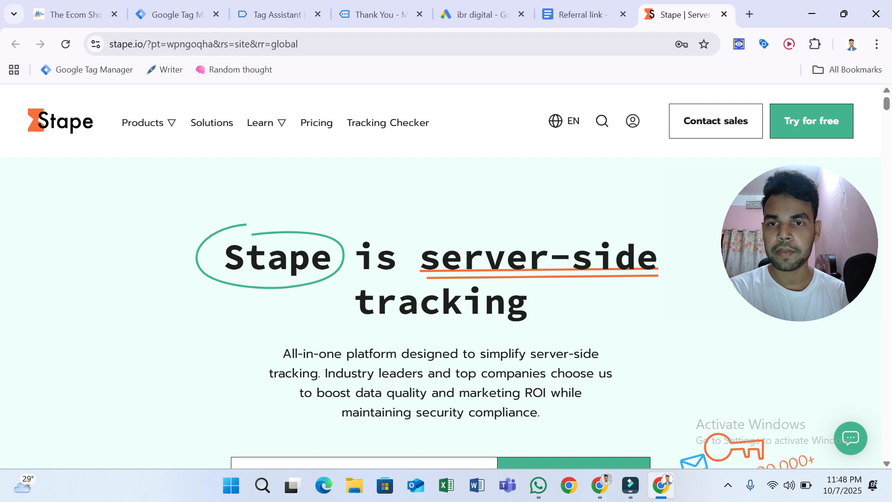
{"action": "scroll", "coordinate": [446, 278], "scroll_direction": "down", "scroll_amount": 3}
{"action": "scroll", "coordinate": [446, 278], "scroll_direction": "down", "scroll_amount": 2}
{"action": "scroll", "coordinate": [446, 279], "scroll_direction": "up", "scroll_amount": 5}
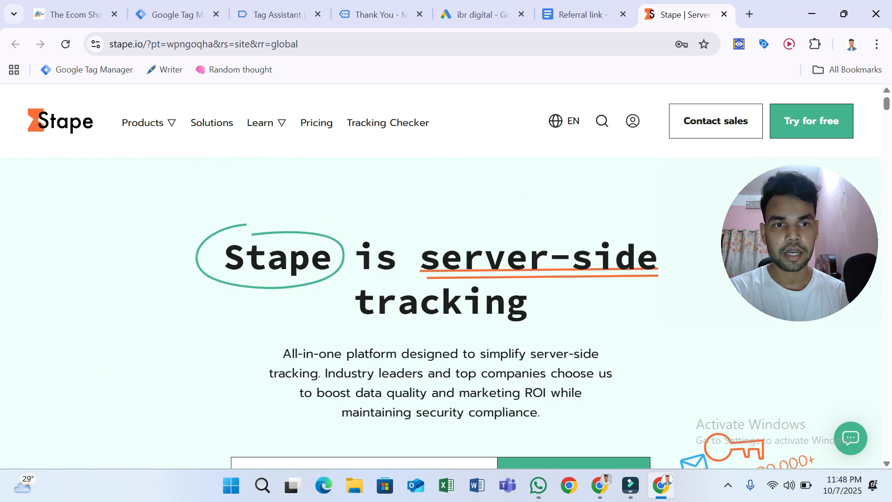
Open Stape's free-trial sign-up form and enter the account's e-mail address.
{"action": "left_click", "coordinate": [778, 287]}
{"action": "left_click_drag", "start_coordinate": [778, 287], "coordinate": [770, 406]}
{"action": "left_click", "coordinate": [799, 141]}
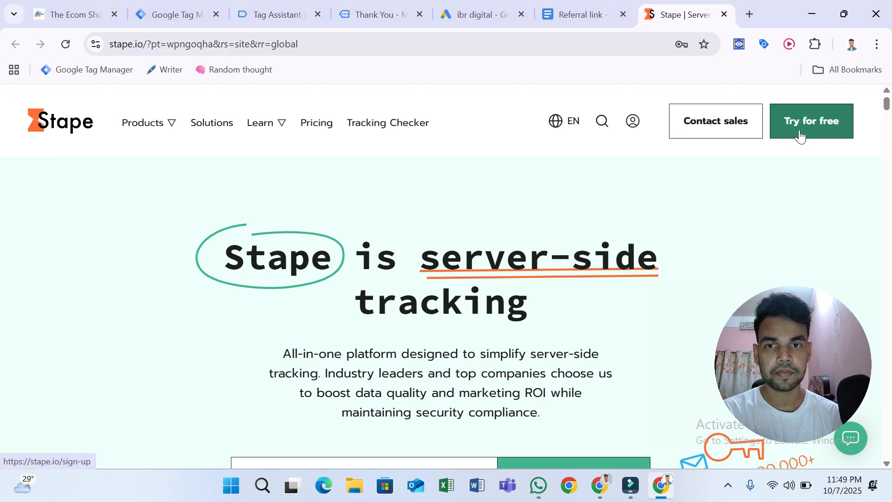
{"action": "left_click", "coordinate": [799, 136]}
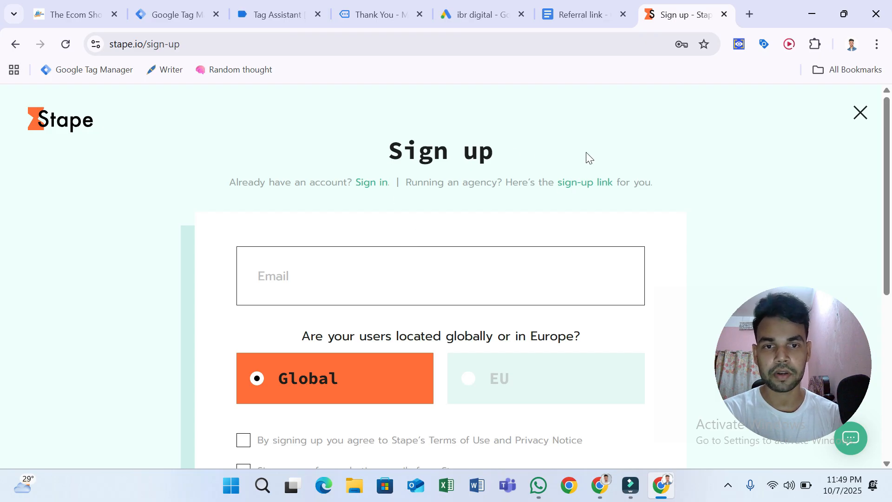
{"action": "scroll", "coordinate": [597, 328], "scroll_direction": "down", "scroll_amount": 1}
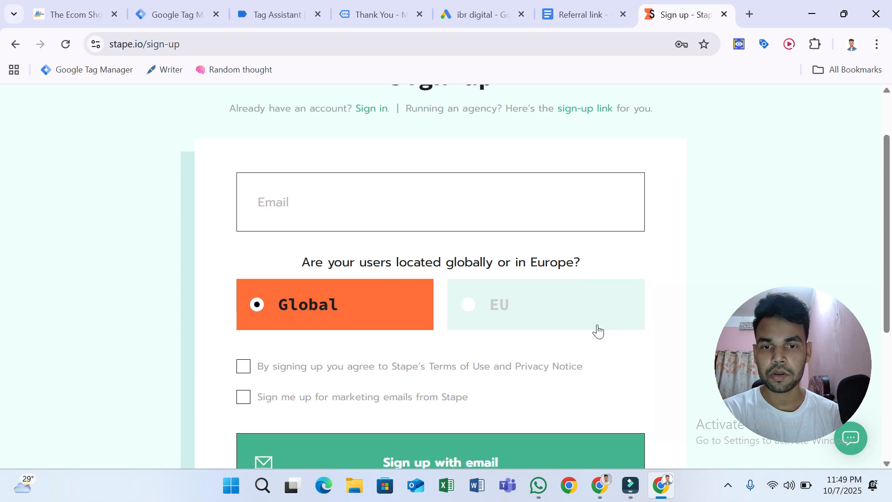
{"action": "left_click", "coordinate": [466, 206]}
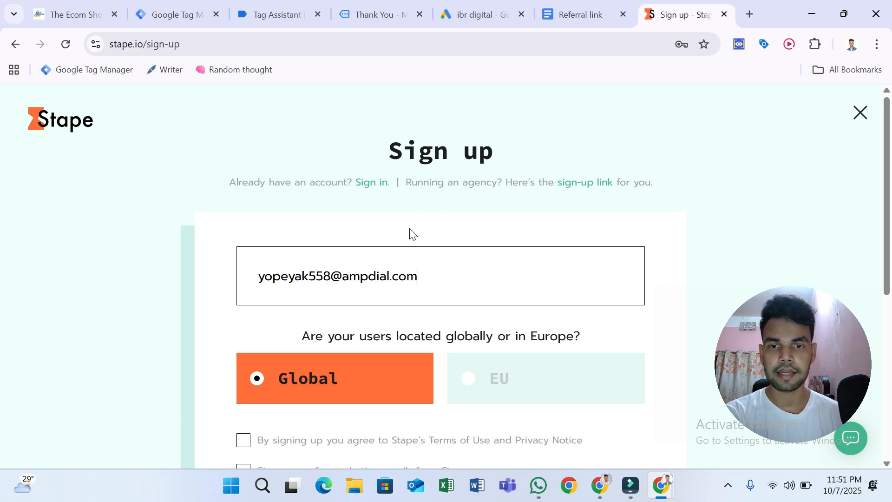
Agree to Stape's Terms of Use and Privacy Notice, and submit the e-mail sign-up with Global as the user location.
{"action": "scroll", "coordinate": [409, 232], "scroll_direction": "down", "scroll_amount": 2}
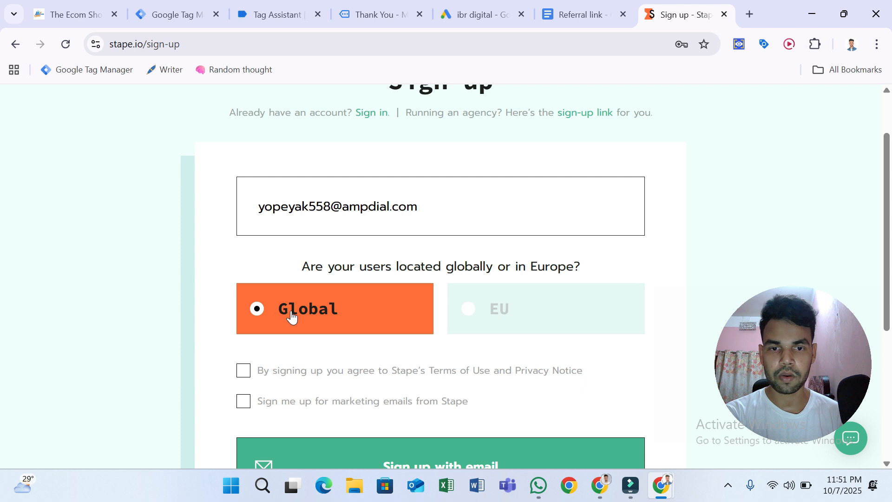
{"action": "scroll", "coordinate": [487, 325], "scroll_direction": "down", "scroll_amount": 1}
{"action": "scroll", "coordinate": [487, 319], "scroll_direction": "down", "scroll_amount": 1}
{"action": "scroll", "coordinate": [487, 319], "scroll_direction": "up", "scroll_amount": 1}
{"action": "left_click", "coordinate": [453, 400]}
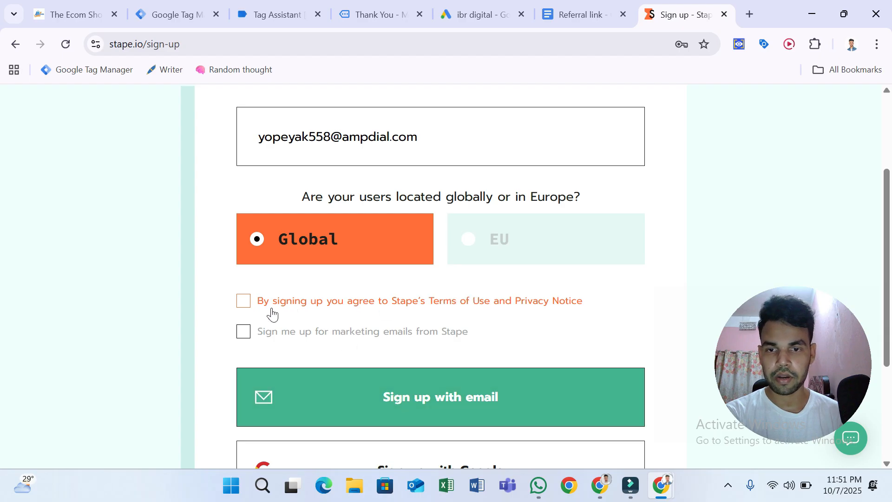
{"action": "left_click", "coordinate": [242, 301]}
{"action": "left_click", "coordinate": [387, 384]}
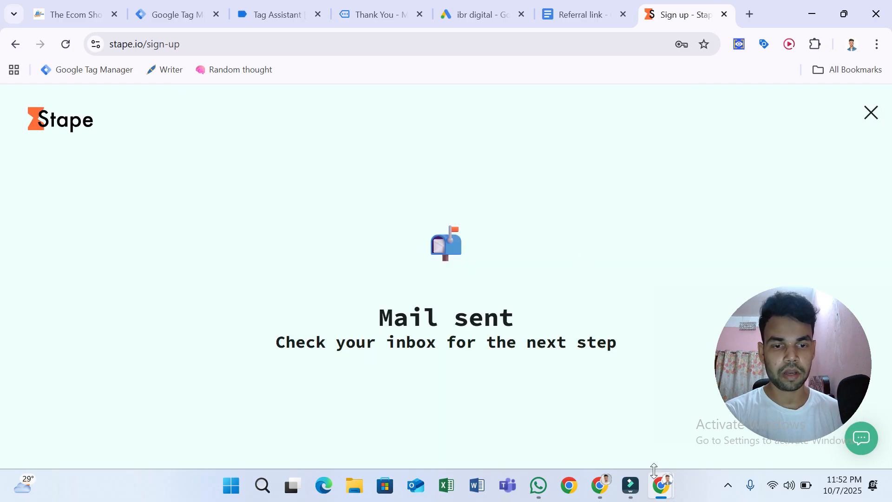
Switch to the Temp Mail inbox window and open Stape's message about setting a password.
{"action": "mouse_move", "coordinate": [662, 481]}
{"action": "left_click", "coordinate": [698, 417]}
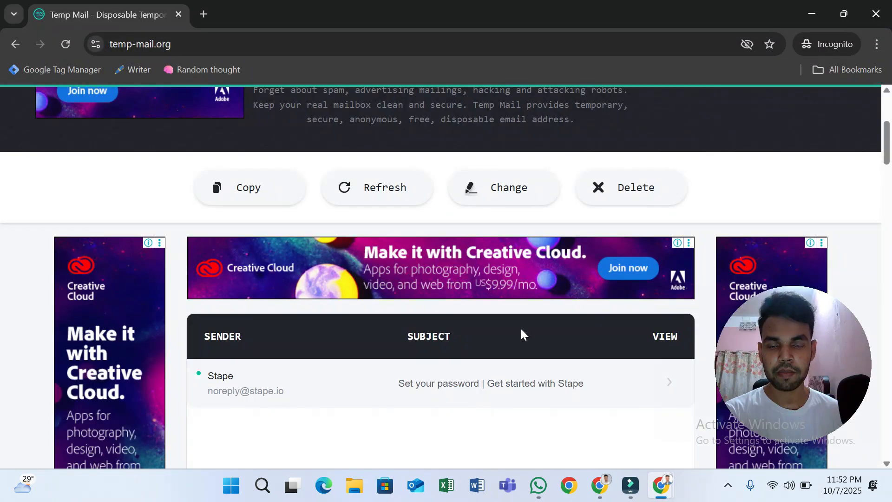
{"action": "scroll", "coordinate": [520, 328], "scroll_direction": "down", "scroll_amount": 5}
{"action": "scroll", "coordinate": [522, 329], "scroll_direction": "up", "scroll_amount": 10}
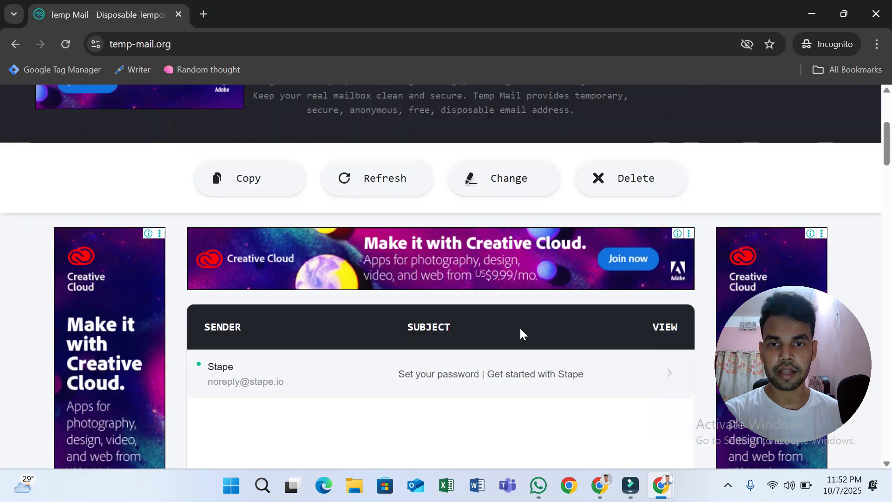
{"action": "scroll", "coordinate": [415, 357], "scroll_direction": "down", "scroll_amount": 1}
{"action": "left_click", "coordinate": [438, 315]}
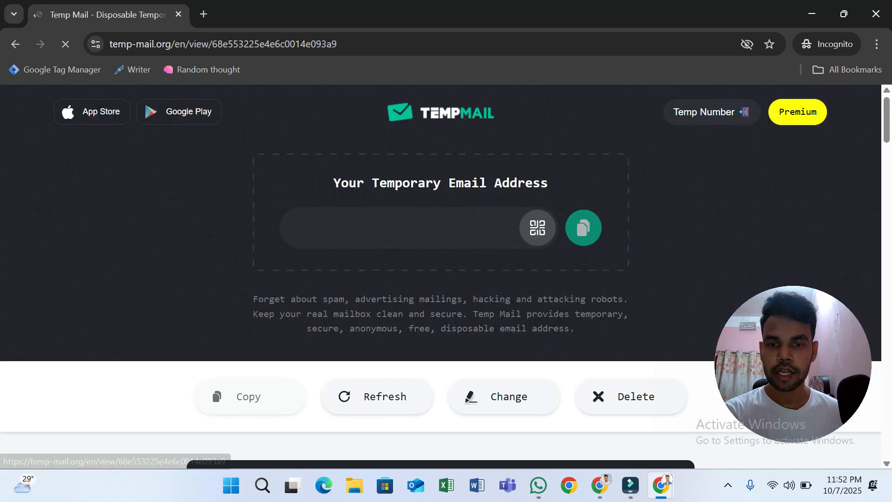
Follow the Set Password link in the body of Stape's e-mail.
{"action": "scroll", "coordinate": [481, 282], "scroll_direction": "up", "scroll_amount": 3}
{"action": "scroll", "coordinate": [481, 283], "scroll_direction": "down", "scroll_amount": 3}
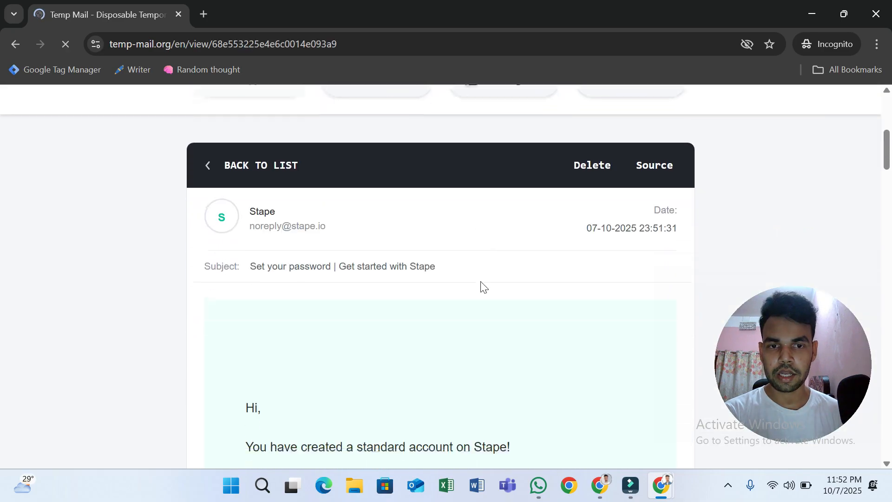
{"action": "scroll", "coordinate": [483, 289], "scroll_direction": "down", "scroll_amount": 3}
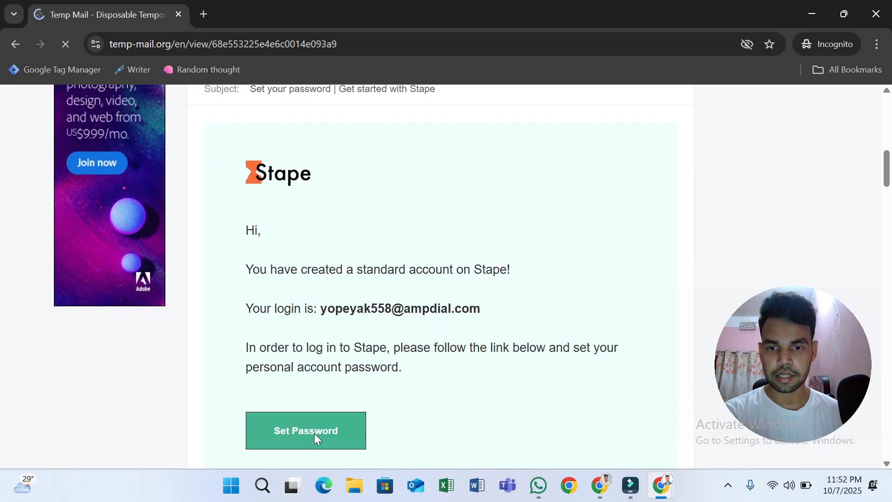
{"action": "left_click", "coordinate": [328, 427]}
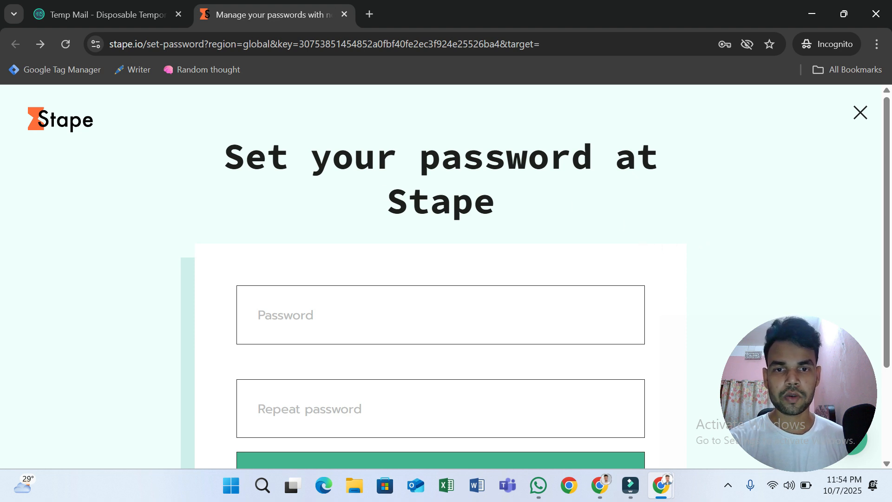
Paste the new account password into the Password and Repeat password fields and save it.
{"action": "scroll", "coordinate": [386, 242], "scroll_direction": "down", "scroll_amount": 1}
{"action": "left_click", "coordinate": [386, 243]}
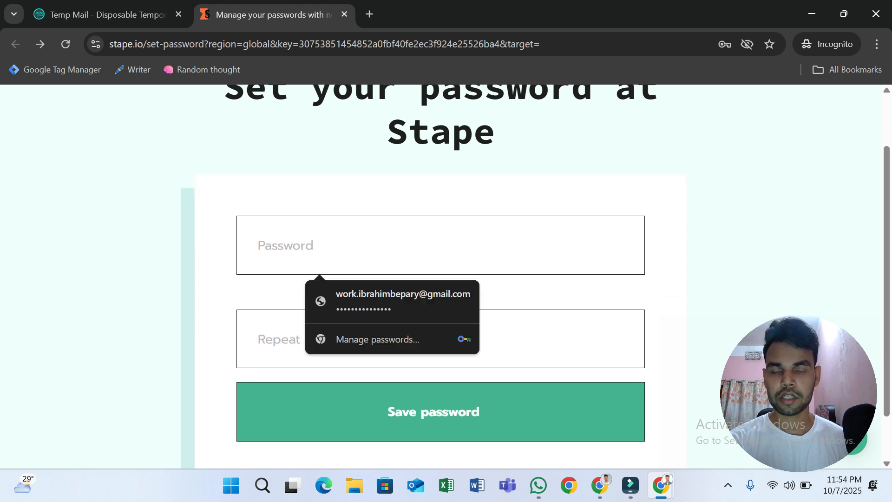
{"action": "key", "text": "ctrl+v"}
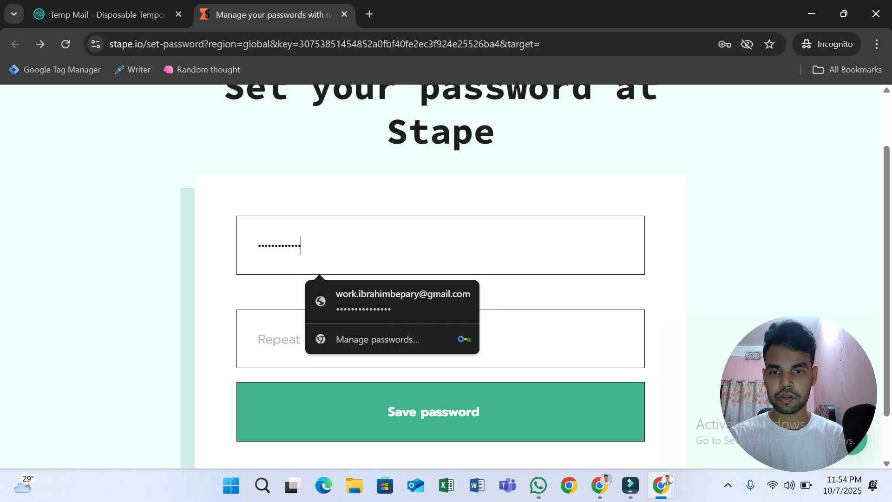
{"action": "key", "text": "Tab"}
{"action": "key", "text": "ctrl+v"}
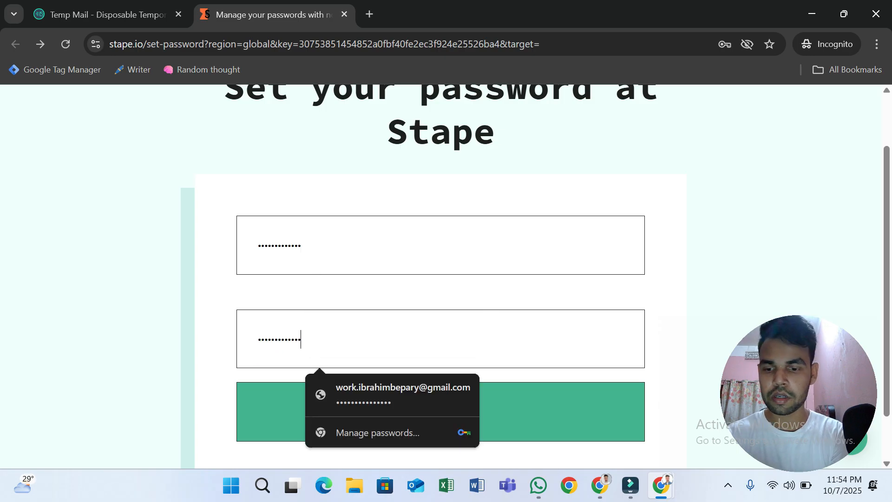
{"action": "left_click", "coordinate": [257, 432]}
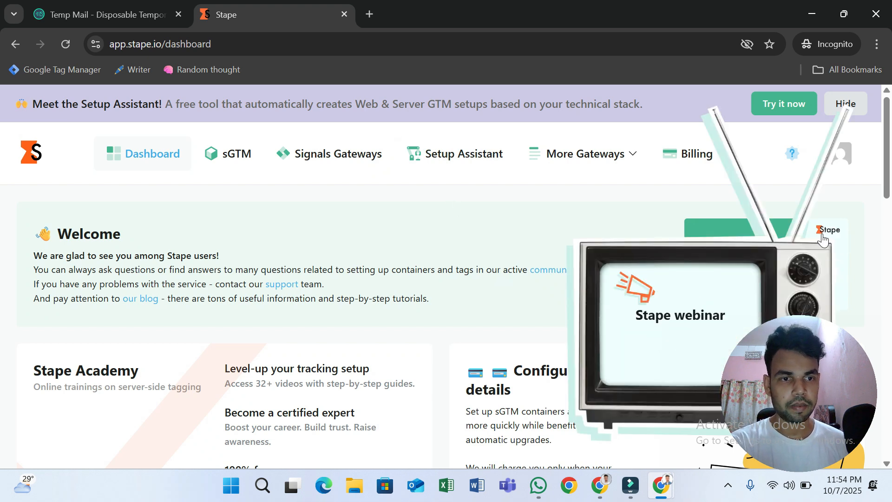
Start a new sGTM container in Stape and name it The Ecom Shop.
{"action": "left_click", "coordinate": [832, 251]}
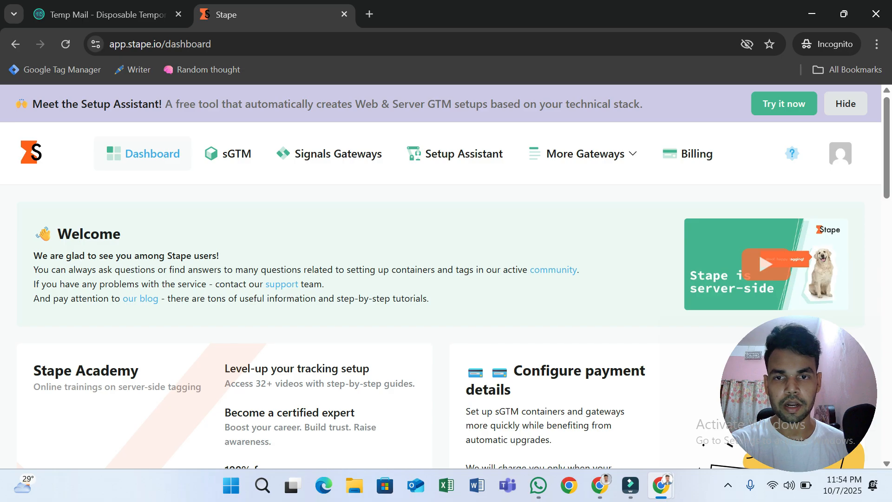
{"action": "left_click", "coordinate": [235, 158]}
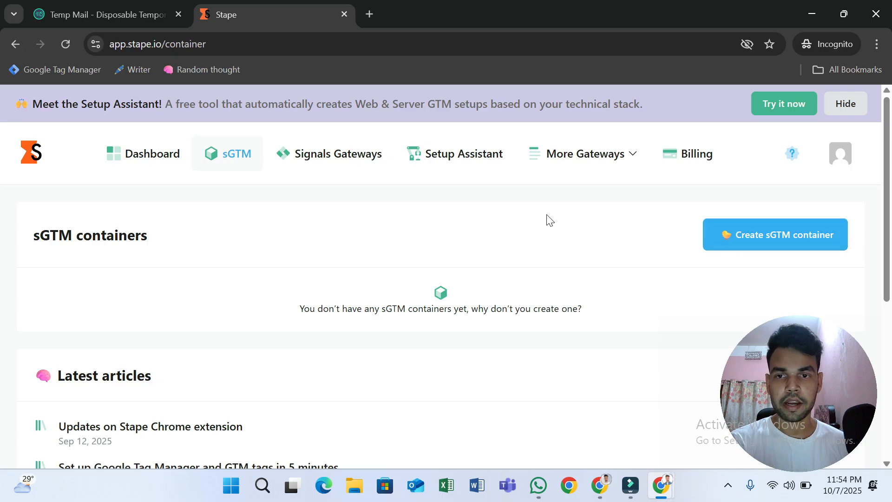
{"action": "left_click", "coordinate": [757, 238]}
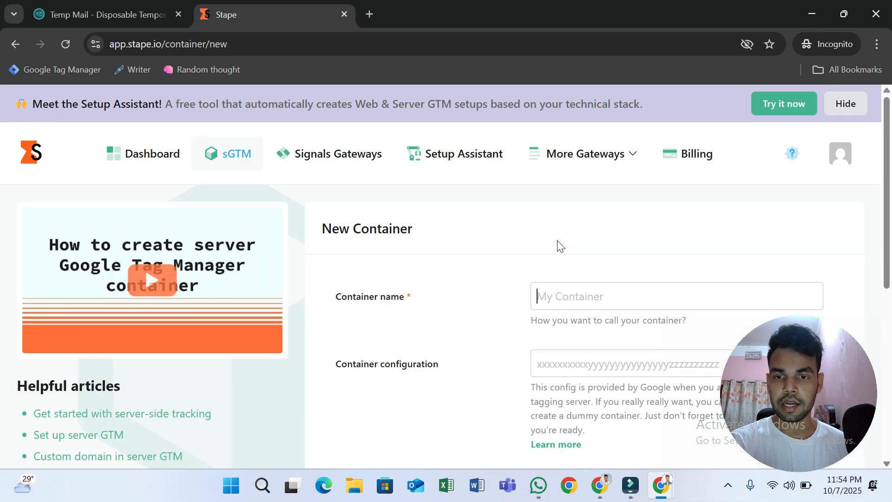
{"action": "scroll", "coordinate": [591, 203], "scroll_direction": "down", "scroll_amount": 2}
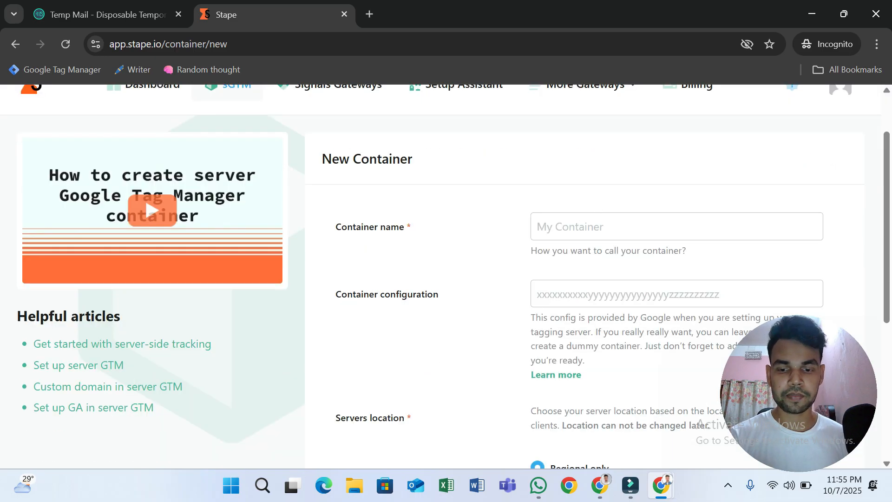
{"action": "left_click", "coordinate": [563, 225]}
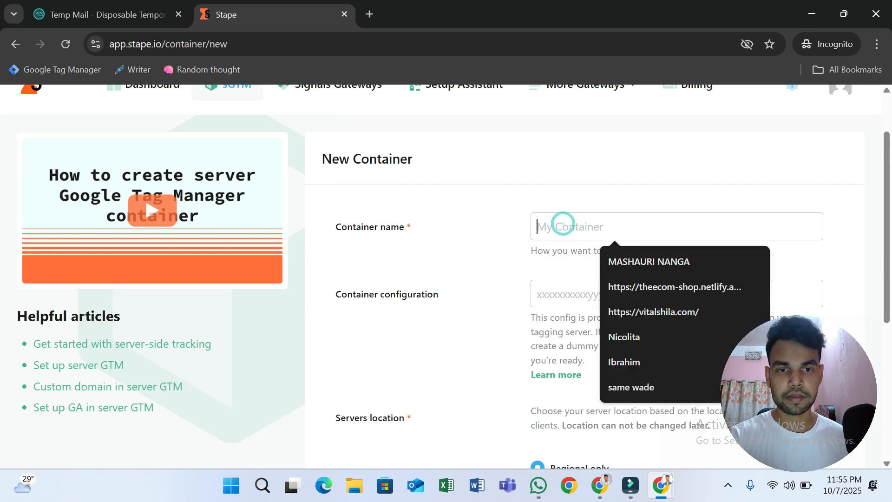
{"action": "type", "text": "Th e"}
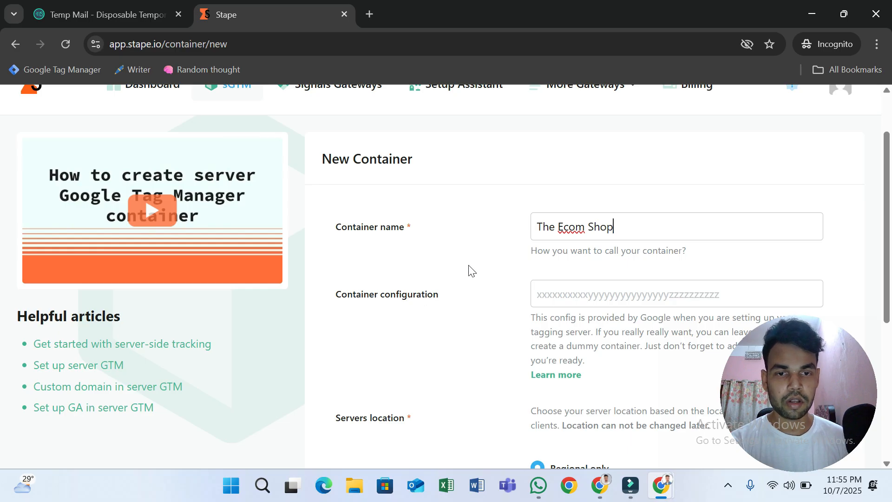
Switch to the Tag Manager window and copy the Container Config of The Ecom - Server container for manual provisioning.
{"action": "scroll", "coordinate": [470, 270], "scroll_direction": "down", "scroll_amount": 1}
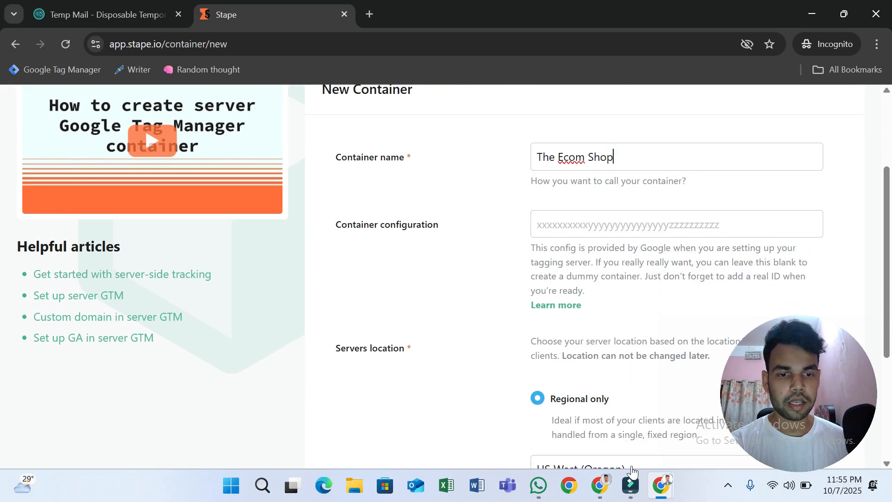
{"action": "mouse_move", "coordinate": [663, 496]}
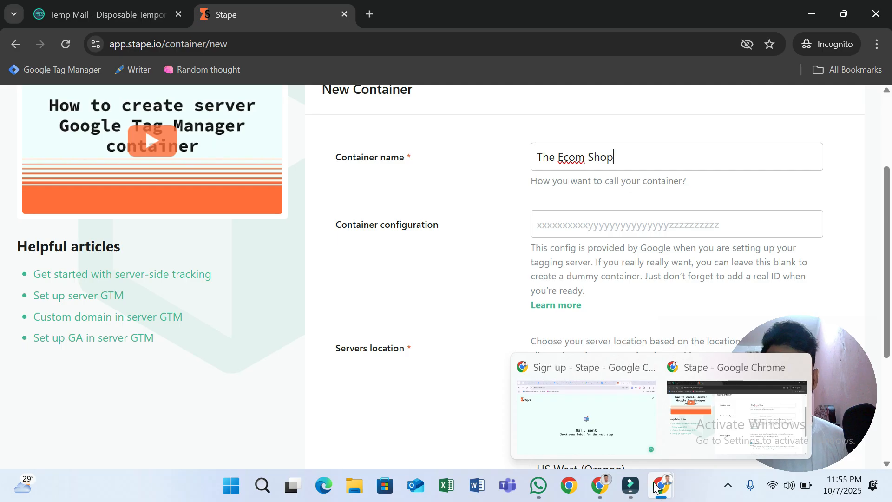
{"action": "left_click", "coordinate": [618, 453]}
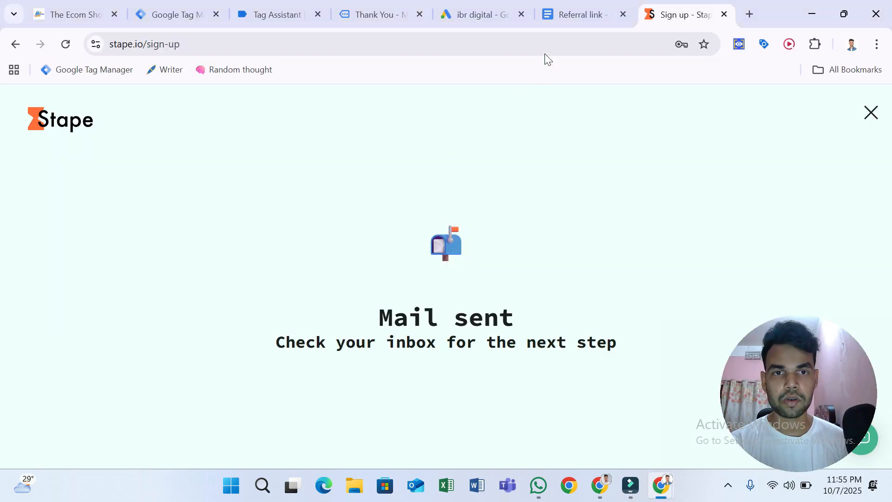
{"action": "left_click", "coordinate": [367, 6]}
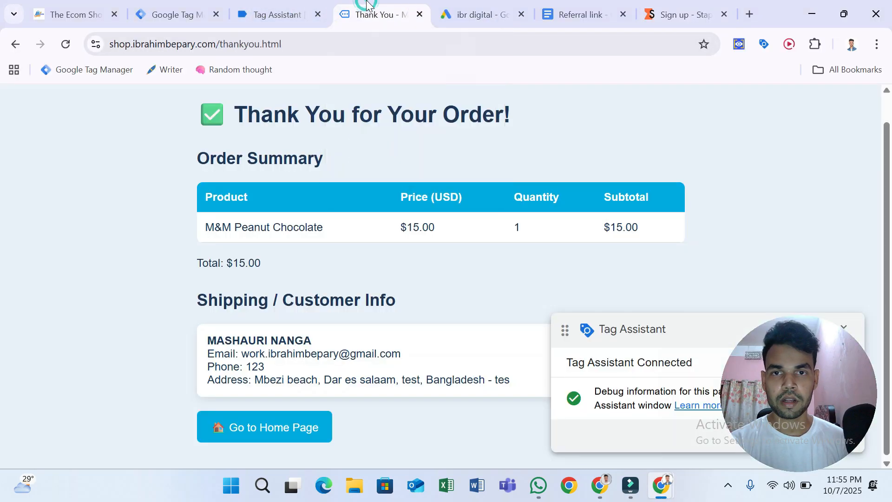
{"action": "left_click", "coordinate": [278, 10]}
{"action": "left_click", "coordinate": [190, 4]}
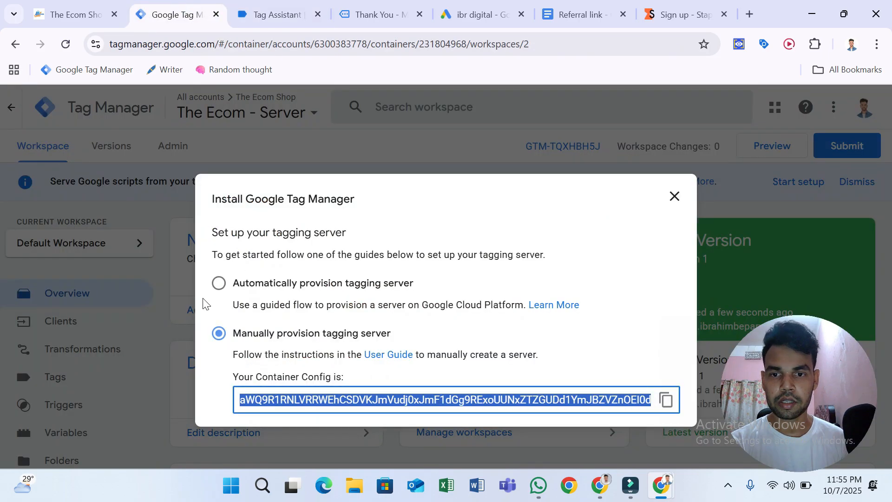
{"action": "left_click", "coordinate": [660, 412]}
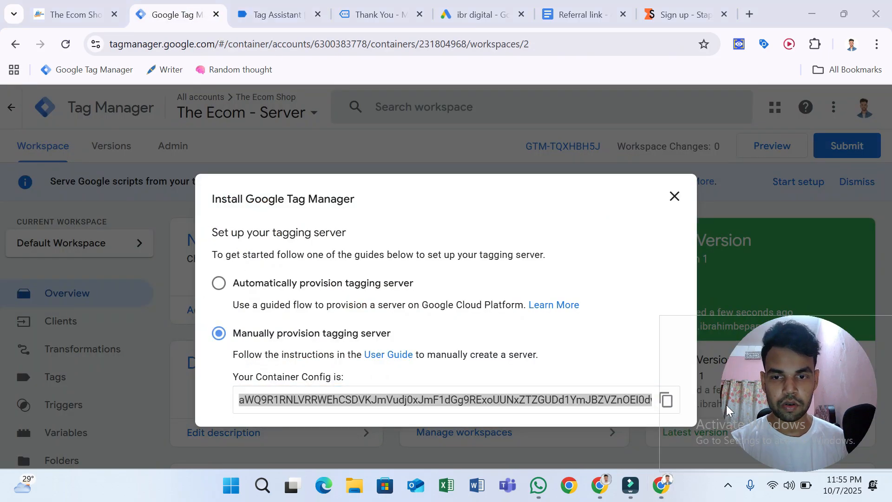
{"action": "left_click", "coordinate": [665, 399]}
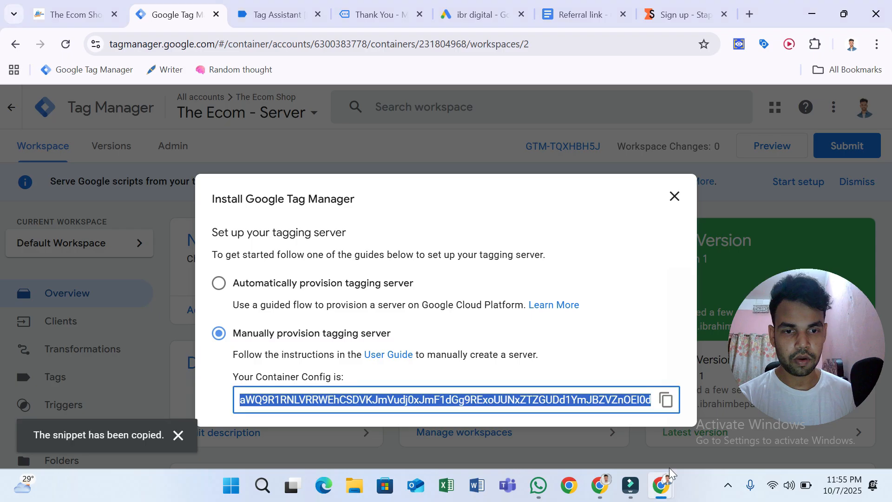
Return to Stape's new container form and paste the copied config string into the Container configuration field.
{"action": "mouse_move", "coordinate": [669, 483]}
{"action": "left_click", "coordinate": [713, 442]}
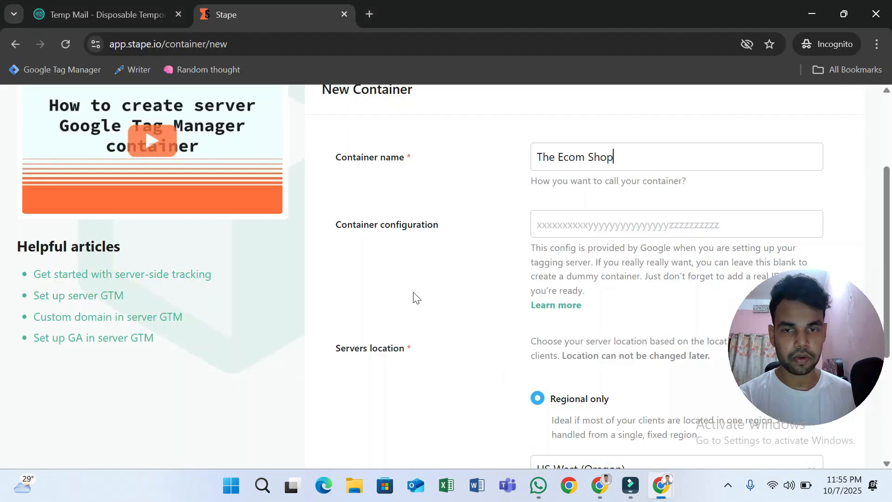
{"action": "left_click", "coordinate": [607, 228]}
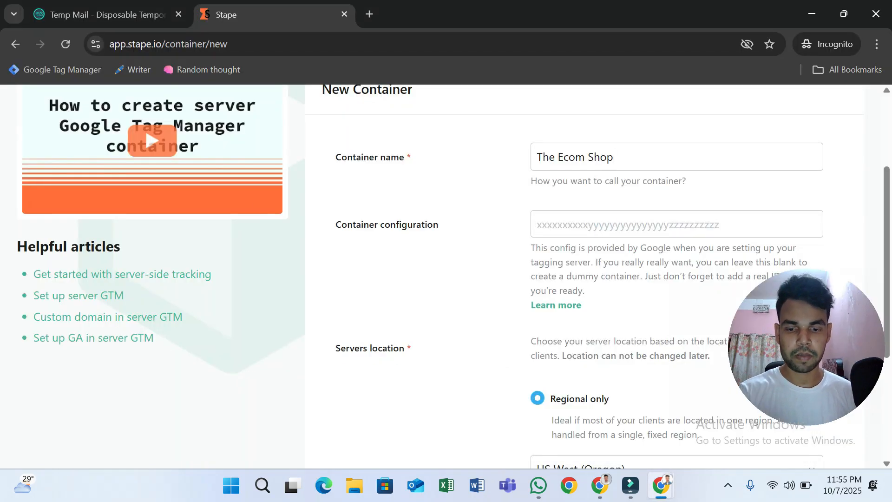
{"action": "key", "text": "ctrl+v"}
Set the regional server location to AP East (Singapore) and create the container.
{"action": "scroll", "coordinate": [448, 291], "scroll_direction": "down", "scroll_amount": 3}
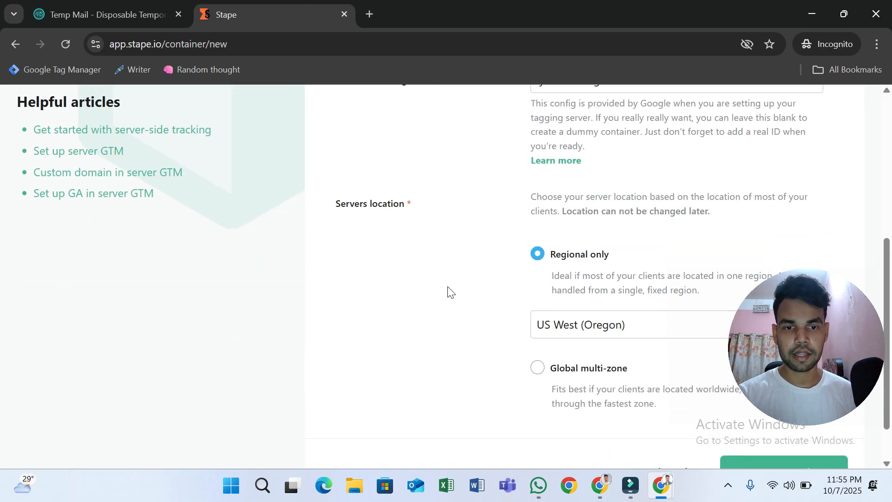
{"action": "left_click_drag", "start_coordinate": [840, 352], "coordinate": [135, 303]}
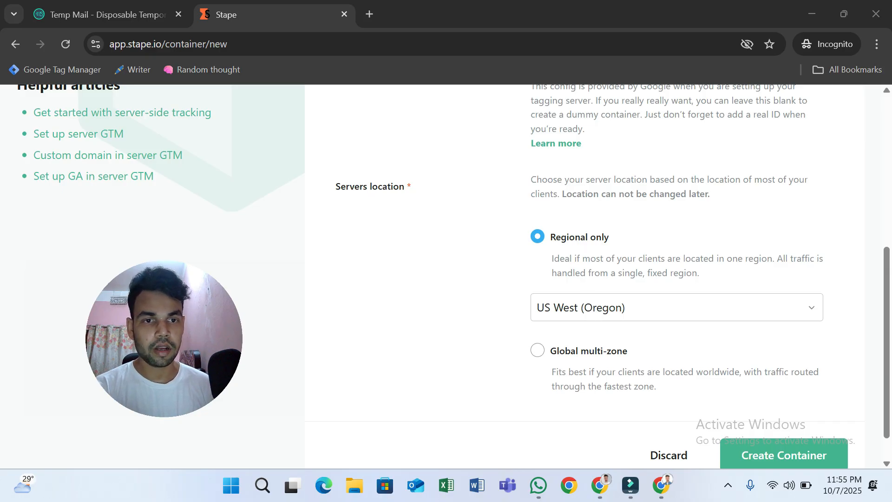
{"action": "scroll", "coordinate": [651, 244], "scroll_direction": "down", "scroll_amount": 1}
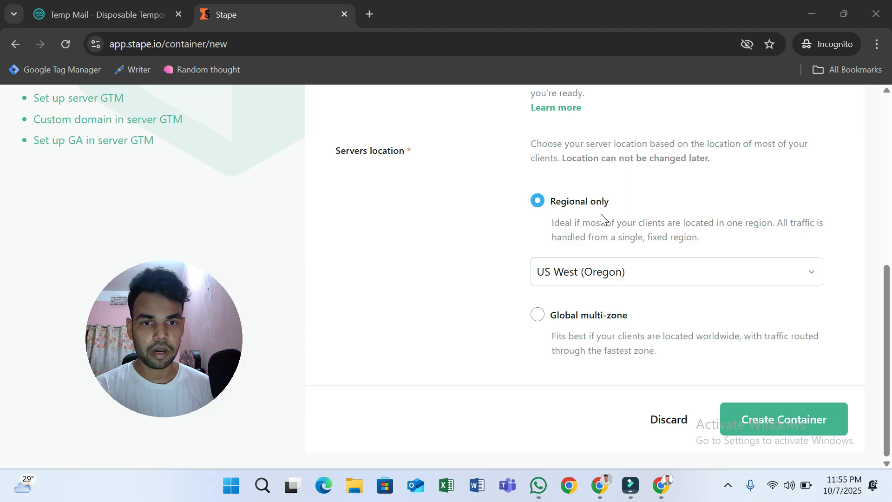
{"action": "left_click", "coordinate": [557, 279]}
{"action": "scroll", "coordinate": [613, 397], "scroll_direction": "down", "scroll_amount": 4}
{"action": "scroll", "coordinate": [613, 398], "scroll_direction": "up", "scroll_amount": 2}
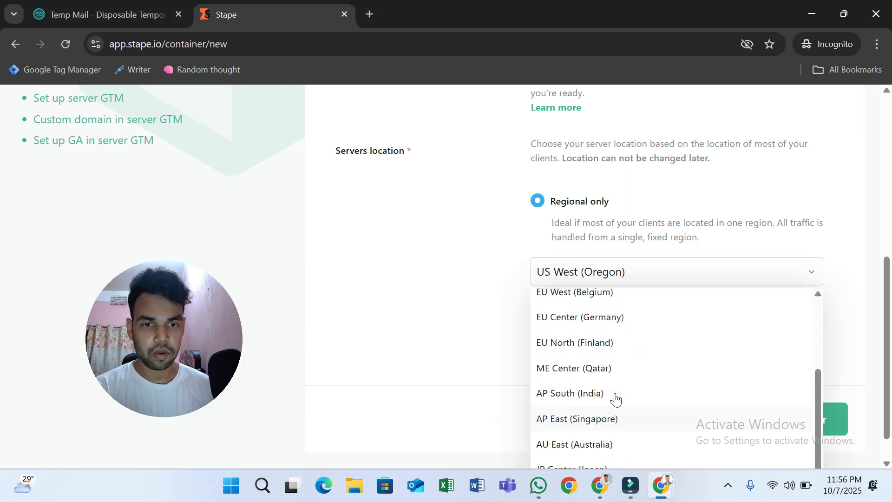
{"action": "scroll", "coordinate": [615, 397], "scroll_direction": "down", "scroll_amount": 2}
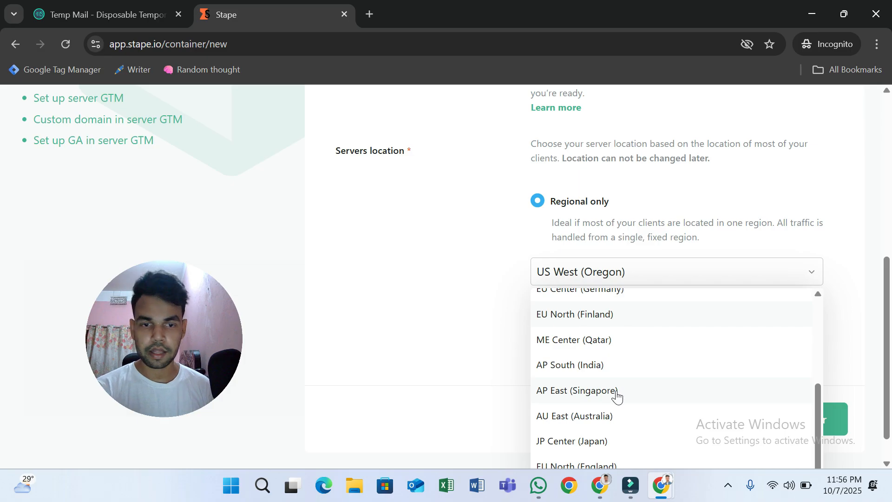
{"action": "scroll", "coordinate": [617, 395], "scroll_direction": "down", "scroll_amount": 1}
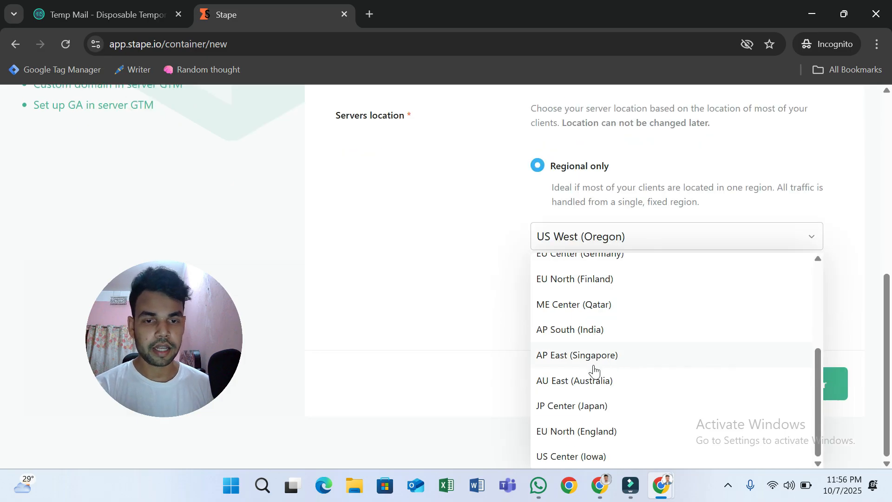
{"action": "left_click", "coordinate": [619, 360]}
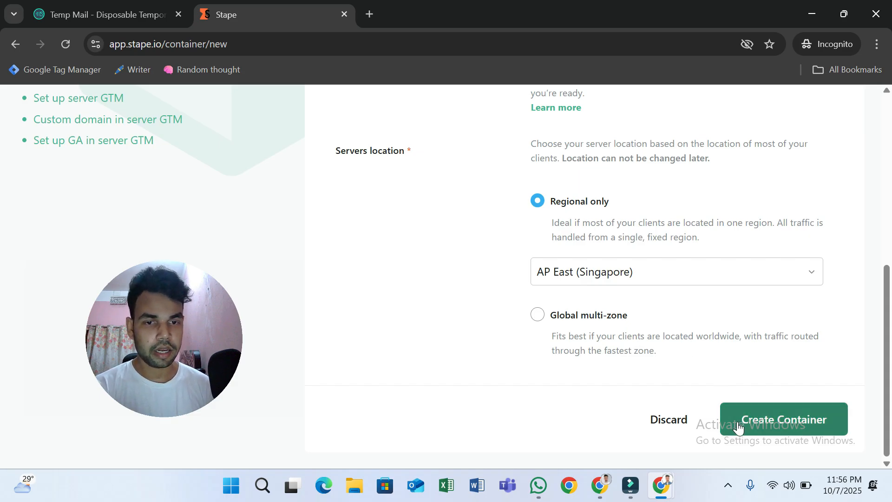
{"action": "left_click", "coordinate": [770, 428]}
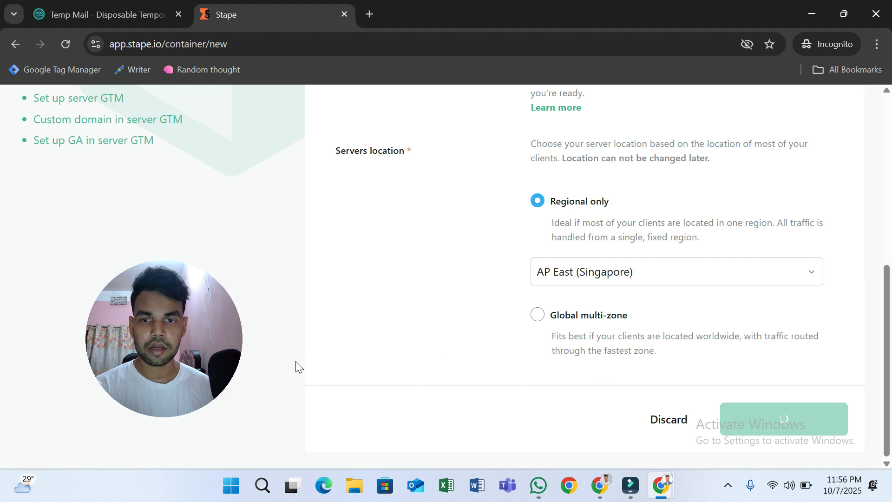
Select the Free monthly plan with 10,000 requests for The Ecom Shop container.
{"action": "left_click_drag", "start_coordinate": [216, 348], "coordinate": [766, 312]}
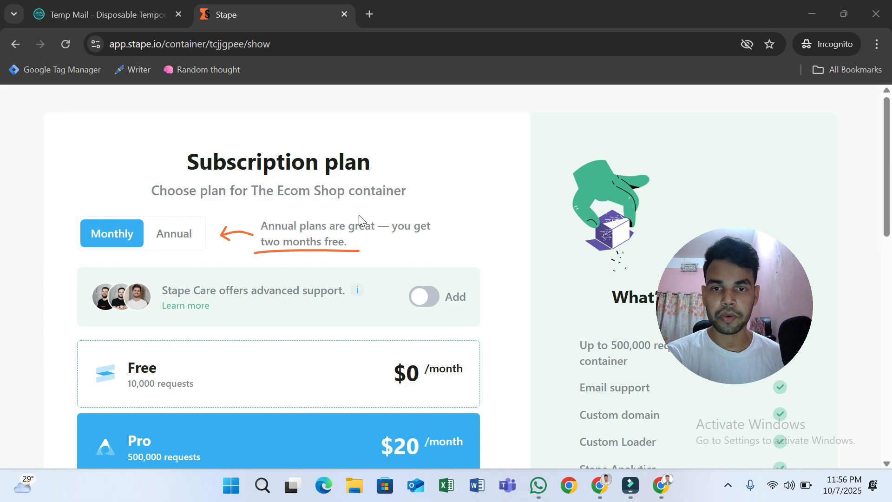
{"action": "scroll", "coordinate": [389, 202], "scroll_direction": "down", "scroll_amount": 4}
{"action": "scroll", "coordinate": [389, 202], "scroll_direction": "up", "scroll_amount": 1}
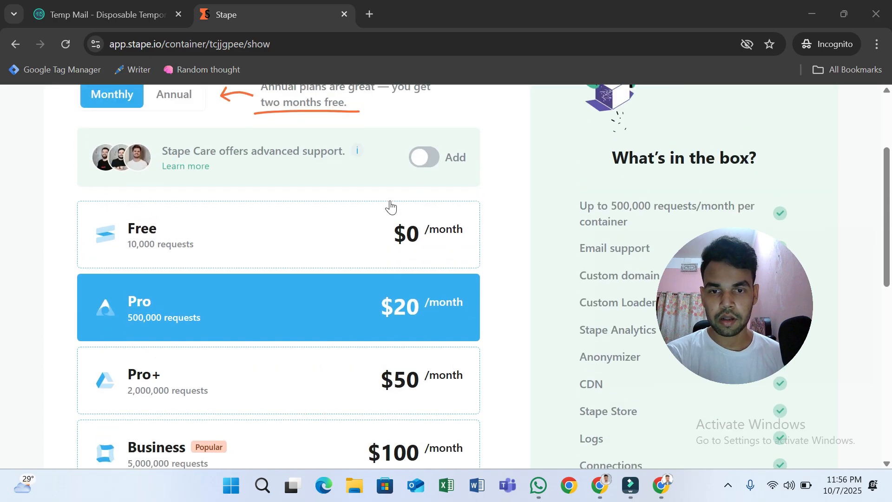
{"action": "left_click", "coordinate": [309, 240]}
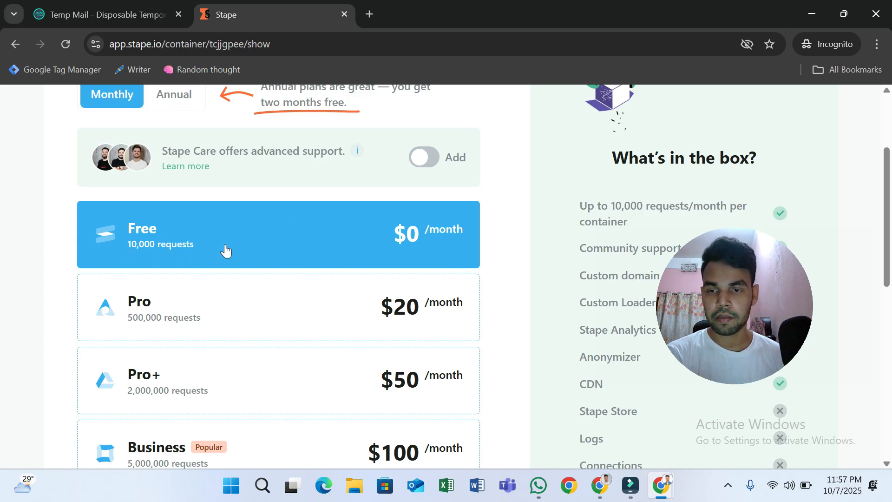
{"action": "scroll", "coordinate": [422, 289], "scroll_direction": "up", "scroll_amount": 1}
{"action": "scroll", "coordinate": [446, 299], "scroll_direction": "down", "scroll_amount": 4}
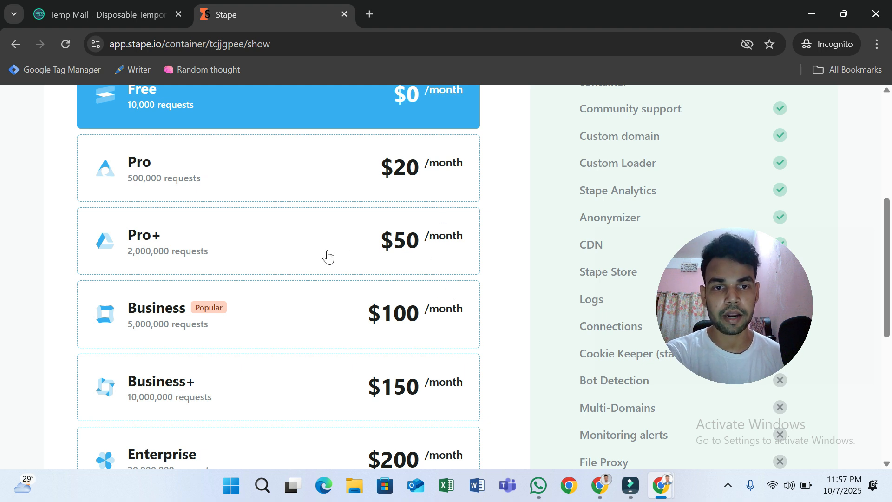
Turn off automatic container upgrades to the next tier and continue with the Free plan.
{"action": "scroll", "coordinate": [327, 256], "scroll_direction": "down", "scroll_amount": 7}
{"action": "scroll", "coordinate": [441, 305], "scroll_direction": "up", "scroll_amount": 1}
{"action": "scroll", "coordinate": [167, 382], "scroll_direction": "down", "scroll_amount": 1}
{"action": "left_click", "coordinate": [166, 344]}
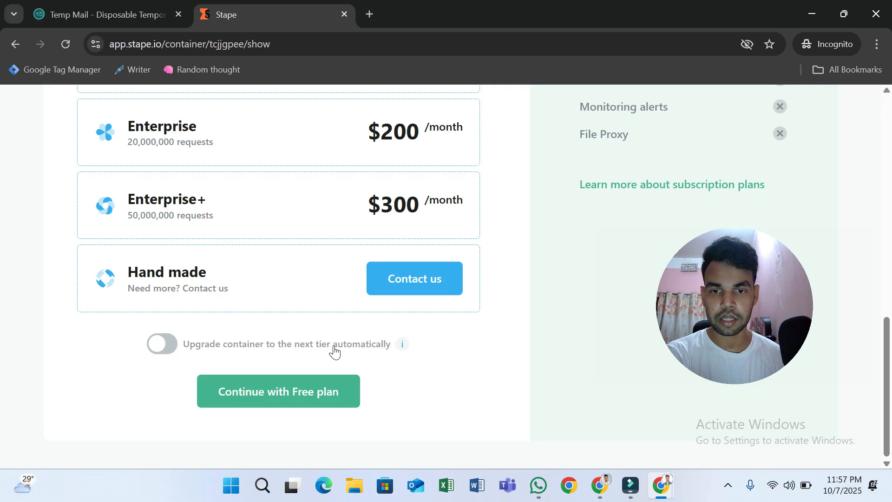
{"action": "left_click", "coordinate": [278, 397]}
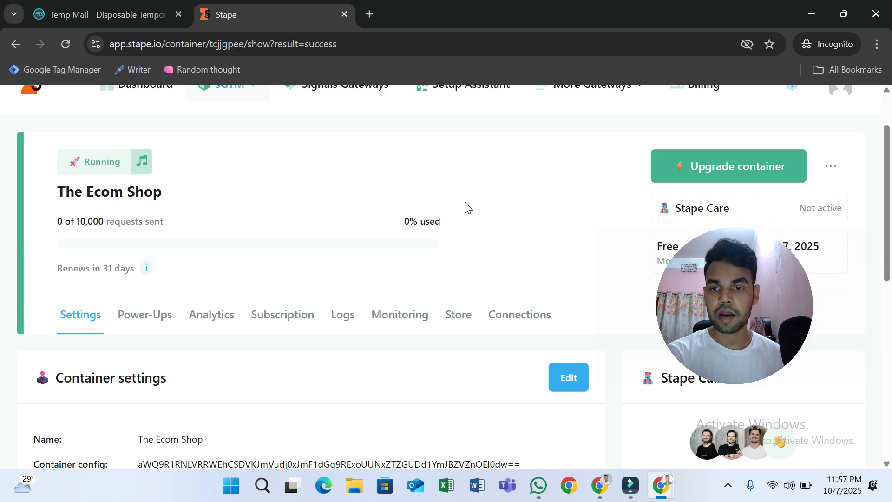
Start adding a custom domain to the container's tagging server URLs and enter the sgtm subdomain of the personal domain as its name.
{"action": "scroll", "coordinate": [466, 207], "scroll_direction": "down", "scroll_amount": 1}
{"action": "scroll", "coordinate": [462, 205], "scroll_direction": "down", "scroll_amount": 3}
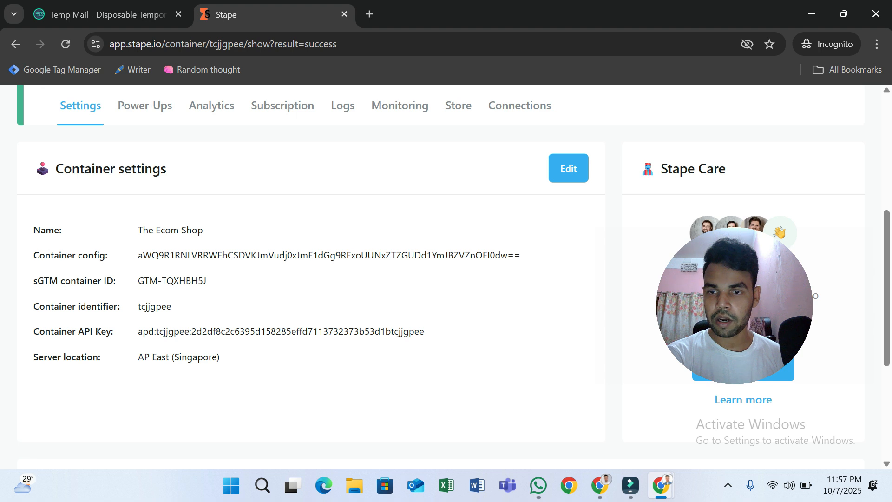
{"action": "scroll", "coordinate": [488, 325], "scroll_direction": "down", "scroll_amount": 4}
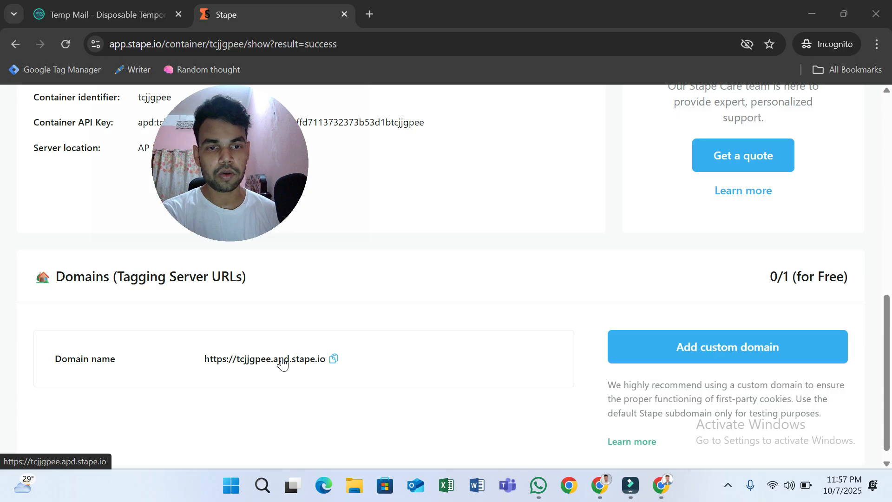
{"action": "left_click", "coordinate": [655, 359]}
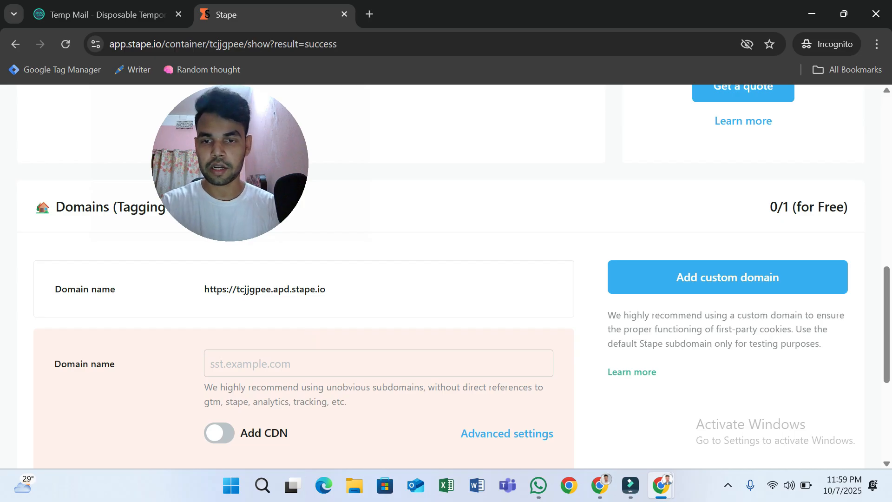
{"action": "left_click", "coordinate": [302, 367]}
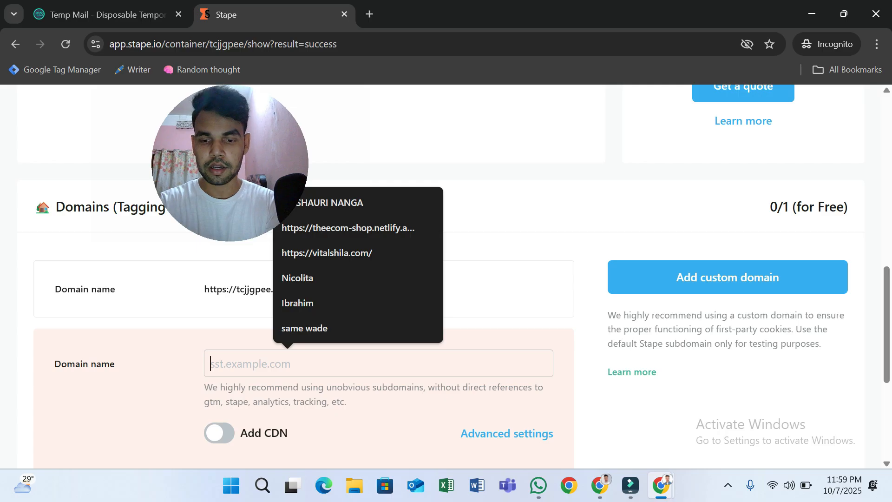
{"action": "type", "text": "sgtm.ibrahimbepary.com"}
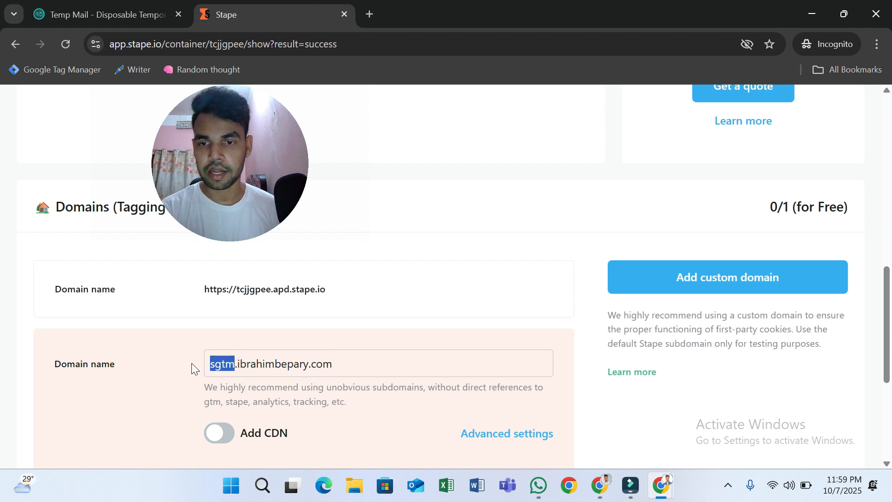
Try stt, sst and sho as alternative prefixes in the custom domain name and restore sgtm.
{"action": "key", "text": "BackSpace"}
{"action": "type", "text": "stt"}
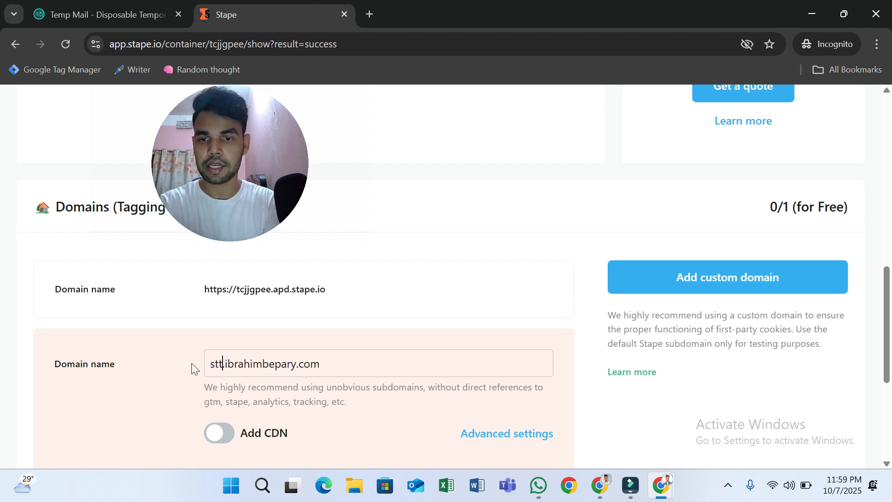
{"action": "key", "text": "BackSpace"}
{"action": "key", "text": "BackSpace"}
{"action": "key", "text": "BackSpace"}
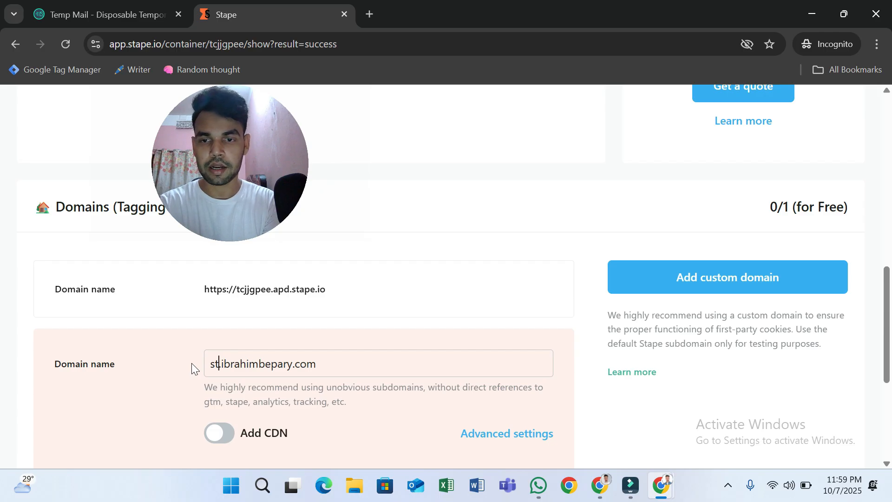
{"action": "type", "text": "sst"}
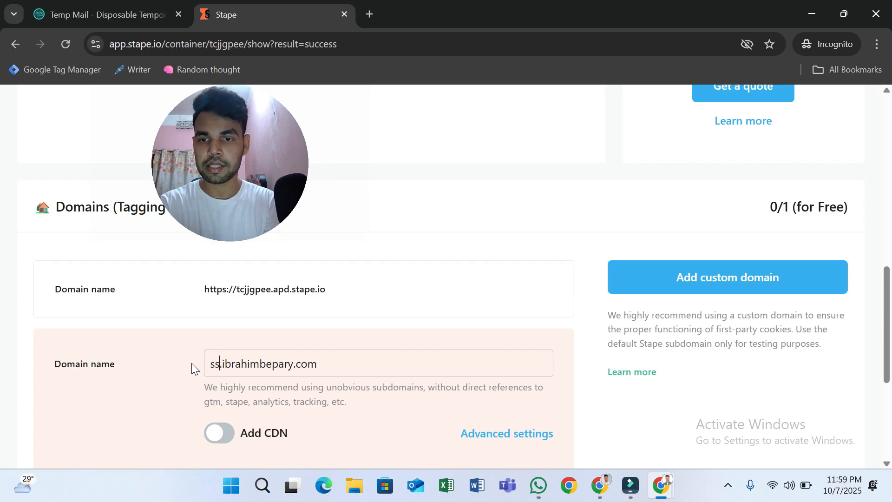
{"action": "key", "text": "BackSpace"}
{"action": "key", "text": "BackSpace"}
{"action": "key", "text": "BackSpace"}
{"action": "type", "text": "sho"}
{"action": "key", "text": "BackSpace"}
{"action": "key", "text": "BackSpace"}
{"action": "key", "text": "BackSpace"}
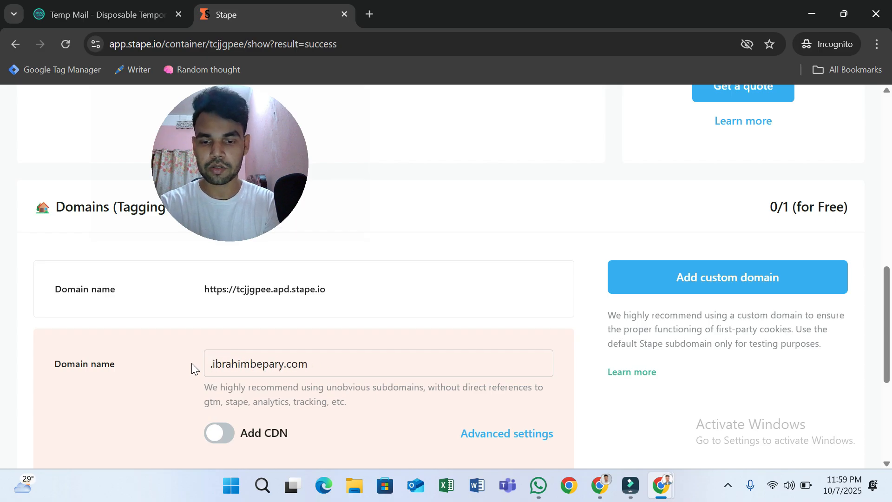
{"action": "type", "text": "sgtm"}
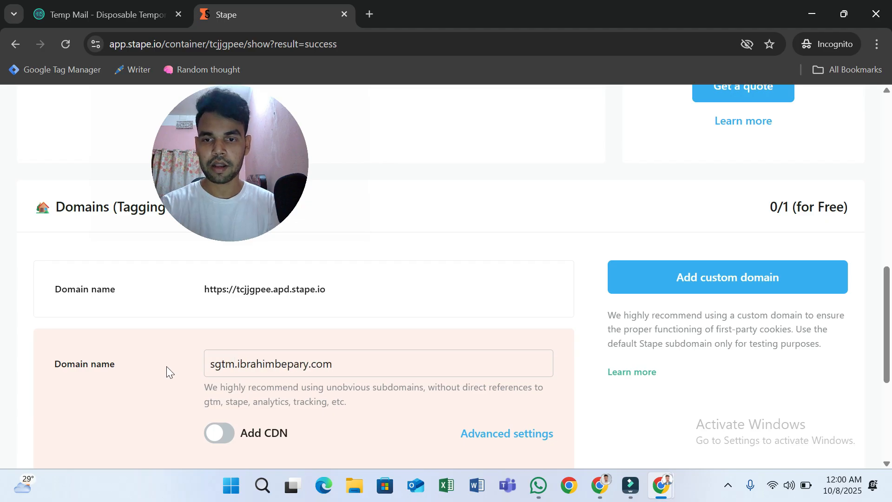
Choose to connect the custom domain manually and continue to the required CNAME record details.
{"action": "scroll", "coordinate": [384, 392], "scroll_direction": "down", "scroll_amount": 5}
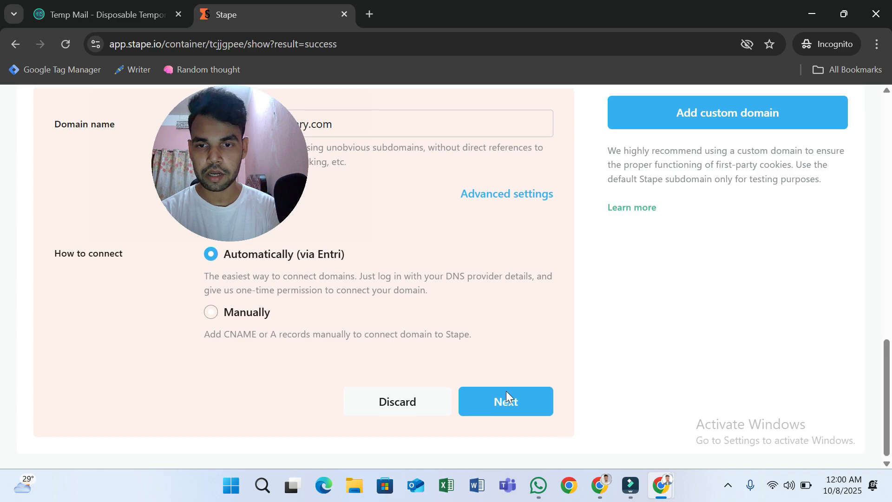
{"action": "scroll", "coordinate": [506, 391], "scroll_direction": "up", "scroll_amount": 1}
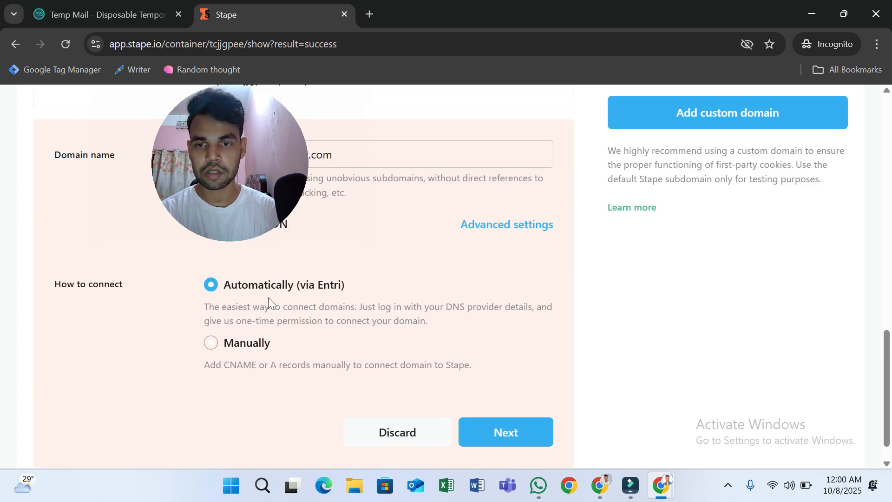
{"action": "left_click", "coordinate": [240, 349]}
{"action": "left_click", "coordinate": [500, 430]}
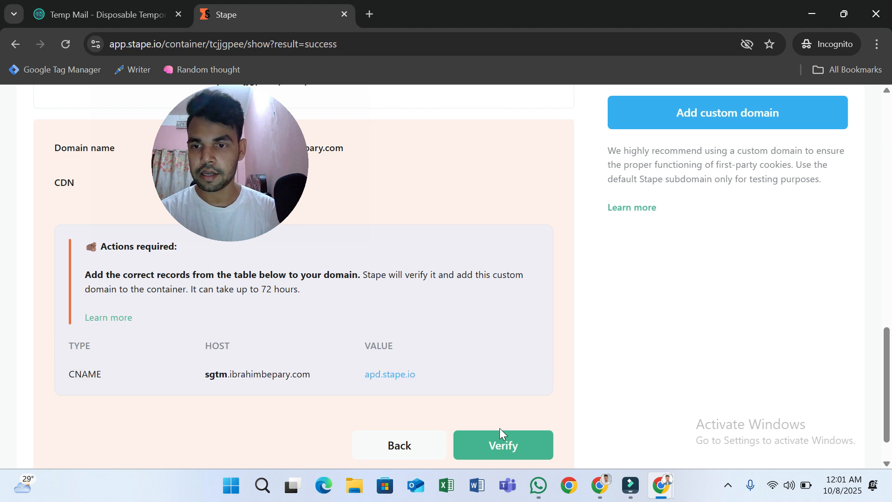
{"action": "scroll", "coordinate": [494, 342], "scroll_direction": "down", "scroll_amount": 1}
{"action": "scroll", "coordinate": [494, 342], "scroll_direction": "up", "scroll_amount": 1}
{"action": "left_click", "coordinate": [245, 192]}
{"action": "left_click_drag", "start_coordinate": [244, 191], "coordinate": [771, 355]}
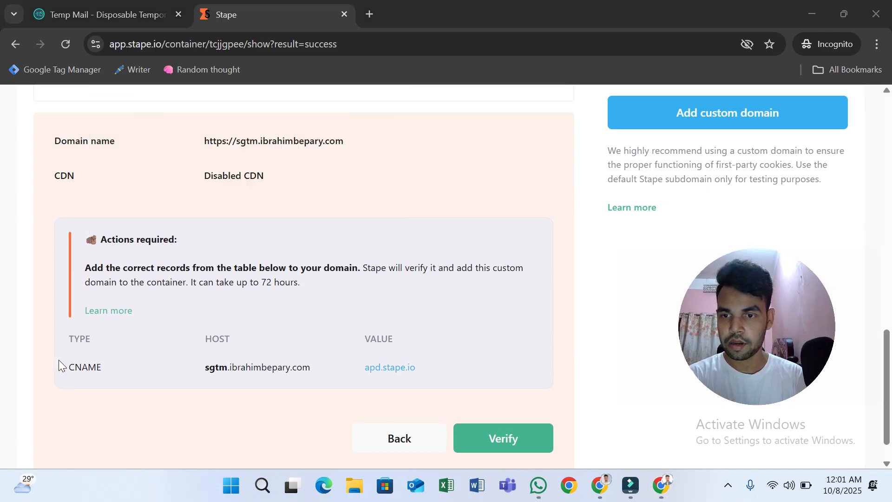
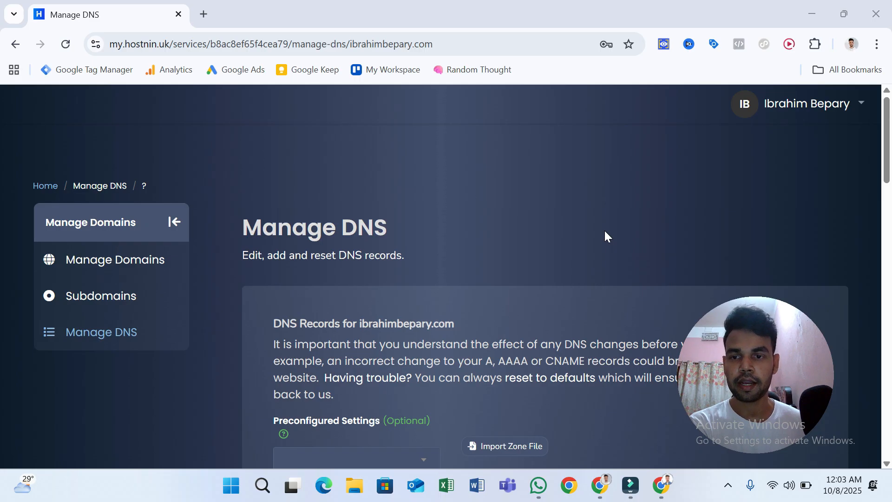
Switch to the hosting provider's Manage DNS page and add another blank record to the end of the domain's DNS record list.
{"action": "scroll", "coordinate": [546, 206], "scroll_direction": "down", "scroll_amount": 2}
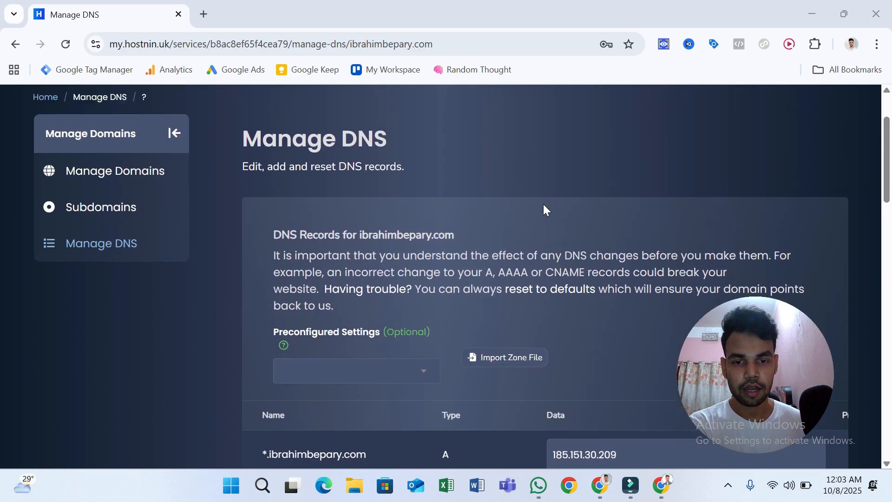
{"action": "left_click_drag", "start_coordinate": [886, 182], "coordinate": [887, 449]}
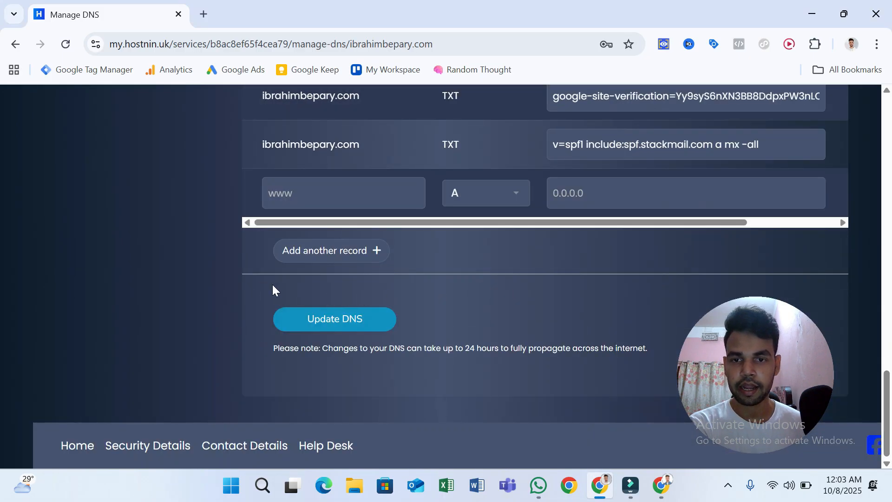
{"action": "left_click", "coordinate": [325, 257]}
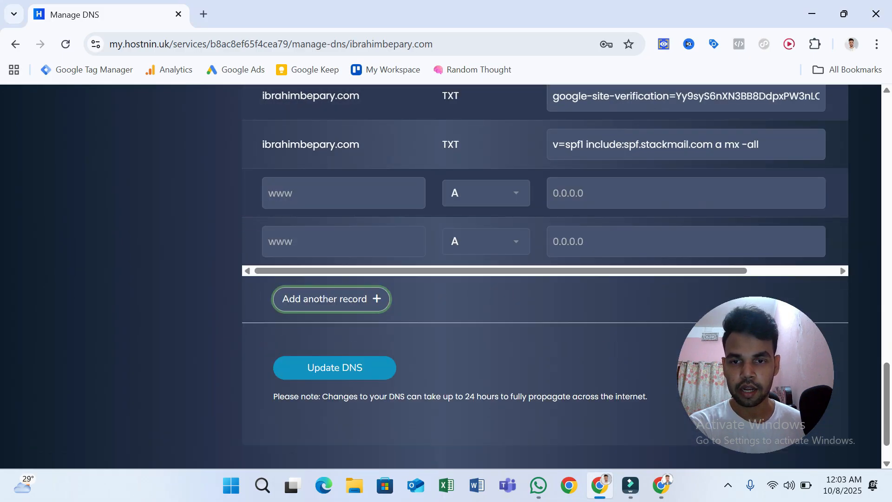
Copy the CNAME host for the sgtm subdomain from Stape and paste it as the new DNS record's name.
{"action": "mouse_move", "coordinate": [661, 487]}
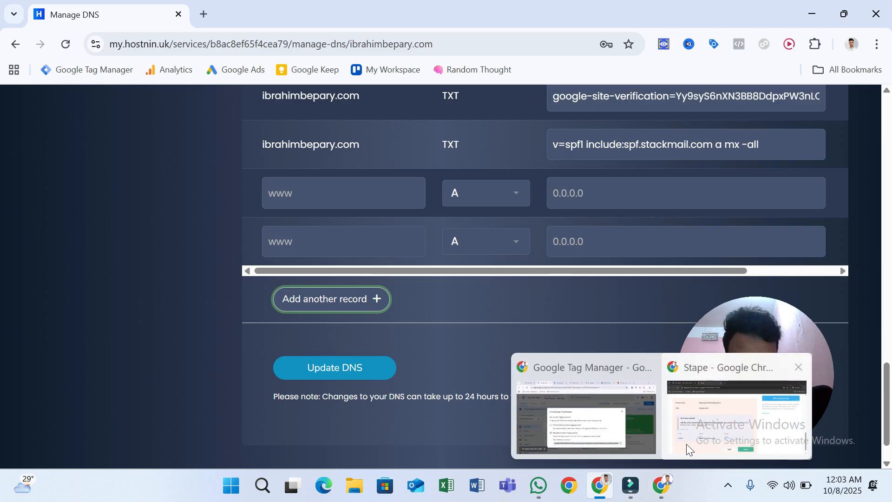
{"action": "left_click", "coordinate": [689, 442]}
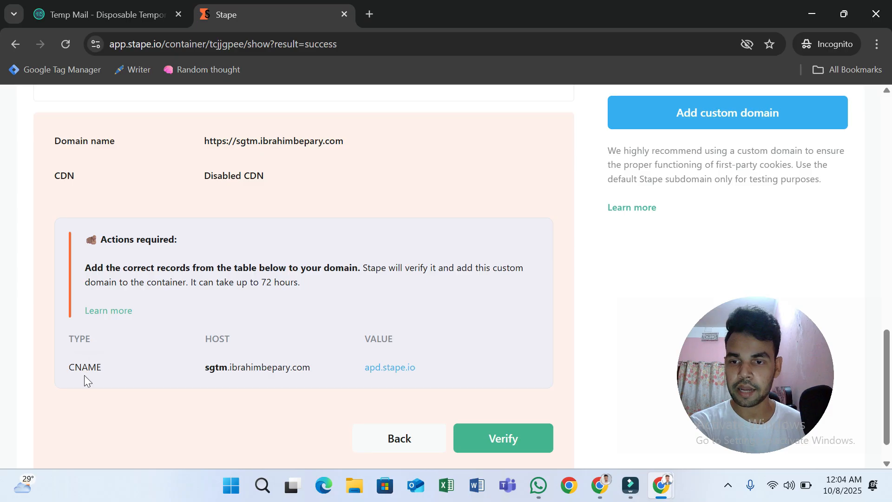
{"action": "mouse_move", "coordinate": [228, 377]}
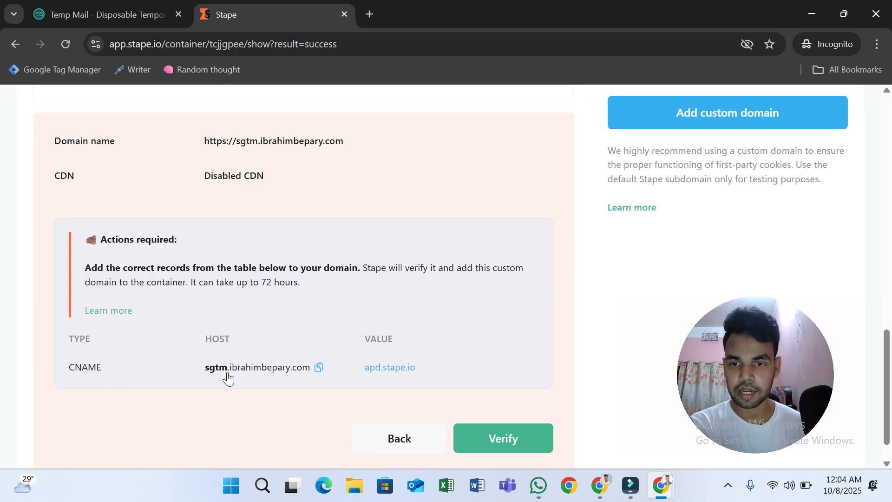
{"action": "left_click", "coordinate": [319, 367]}
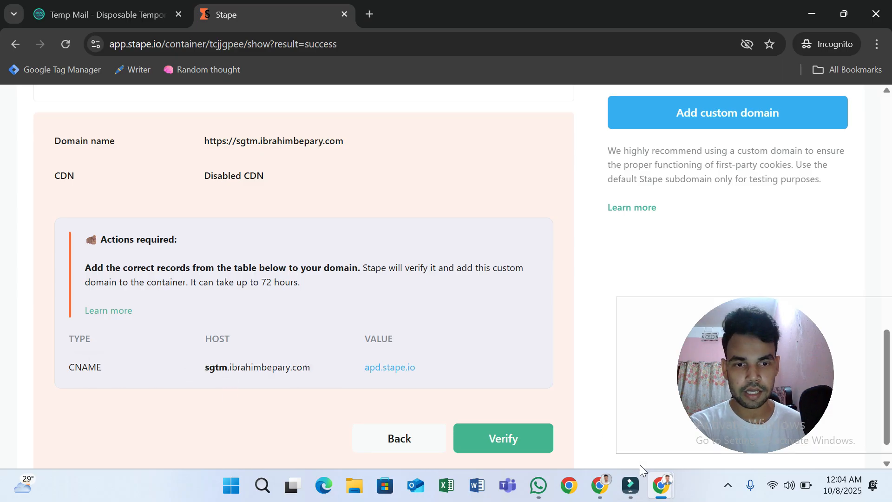
{"action": "left_click", "coordinate": [600, 486]}
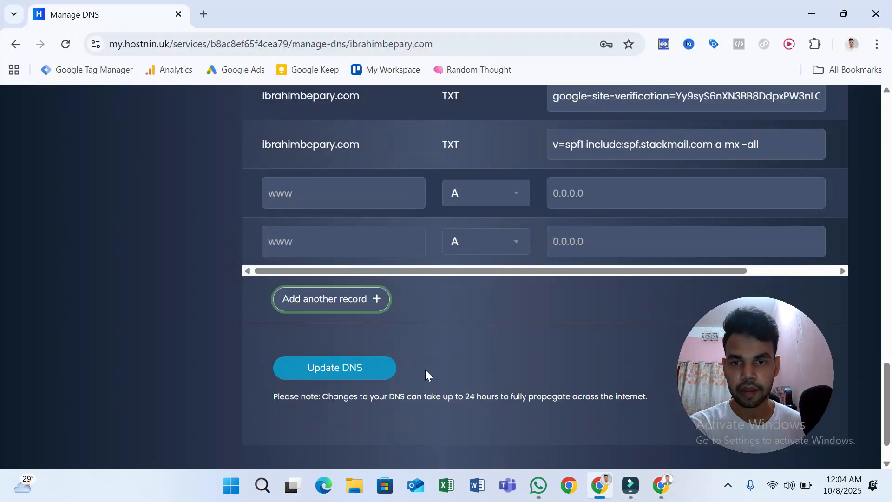
{"action": "left_click", "coordinate": [334, 242]}
{"action": "right_click", "coordinate": [339, 244]}
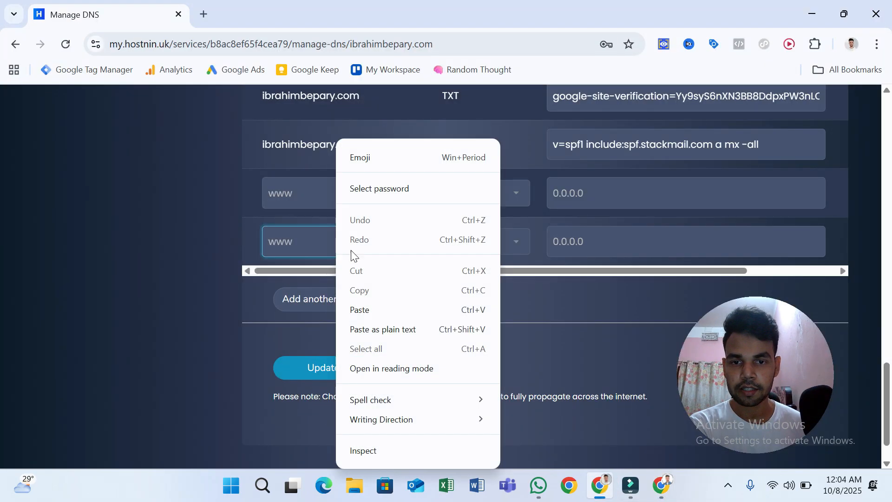
{"action": "left_click", "coordinate": [386, 310]}
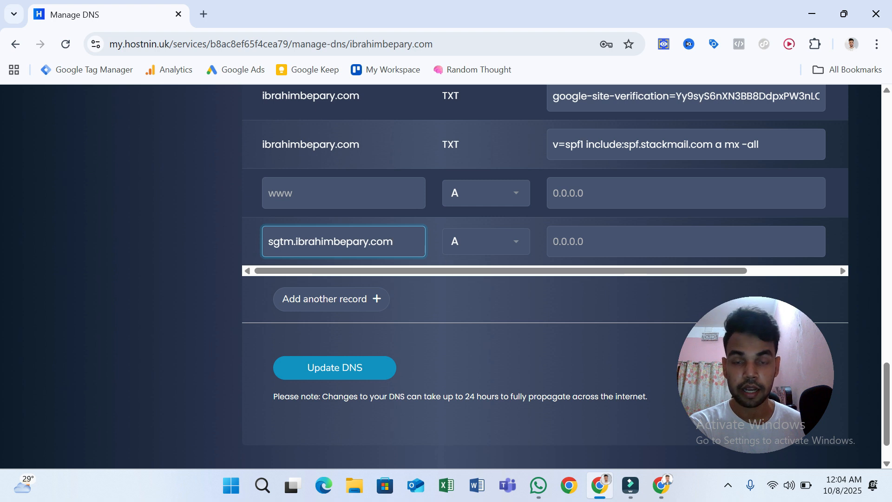
Set the new record's type to CNAME, fill its data with apd.stape.io copied from Stape, and update the DNS.
{"action": "left_click", "coordinate": [446, 252]}
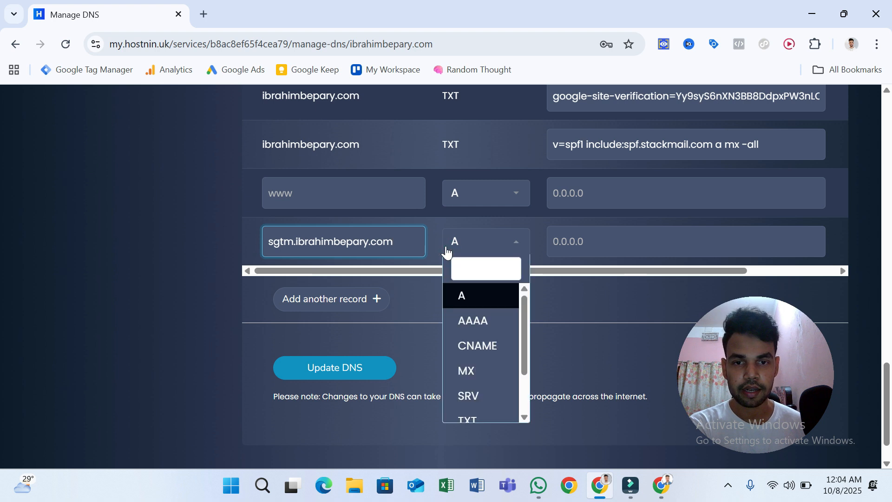
{"action": "left_click", "coordinate": [469, 347]}
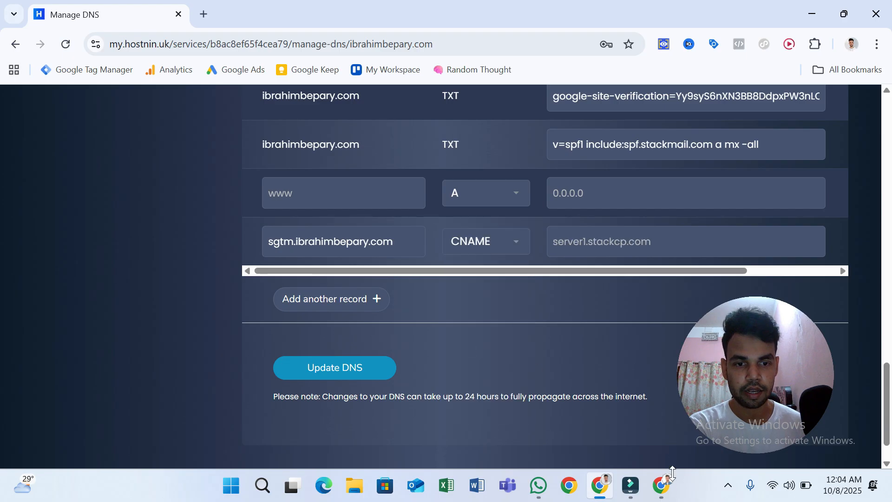
{"action": "mouse_move", "coordinate": [662, 483]}
{"action": "left_click", "coordinate": [693, 450]}
{"action": "left_click", "coordinate": [421, 367]}
{"action": "left_click", "coordinate": [608, 480]}
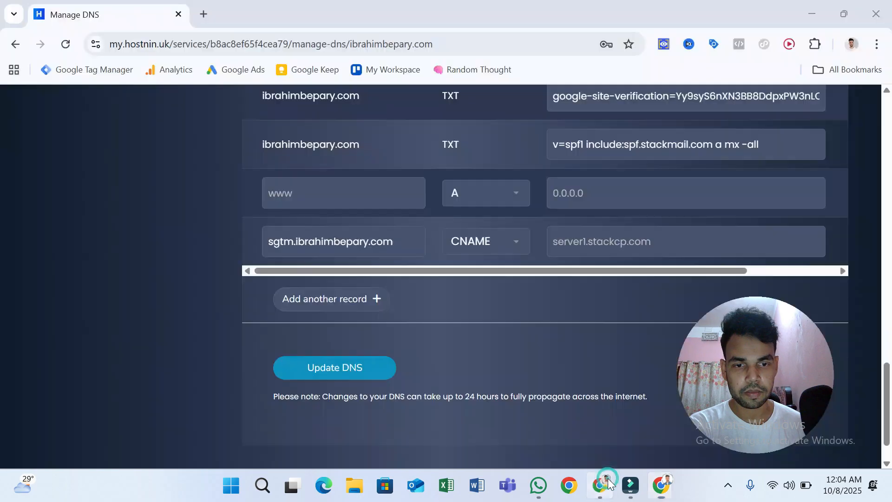
{"action": "right_click", "coordinate": [598, 244]}
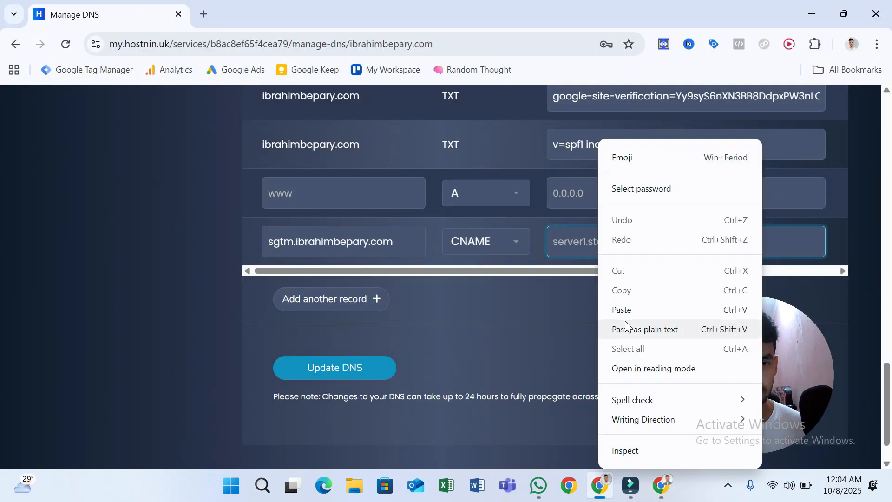
{"action": "left_click", "coordinate": [623, 311]}
{"action": "left_click", "coordinate": [365, 365]}
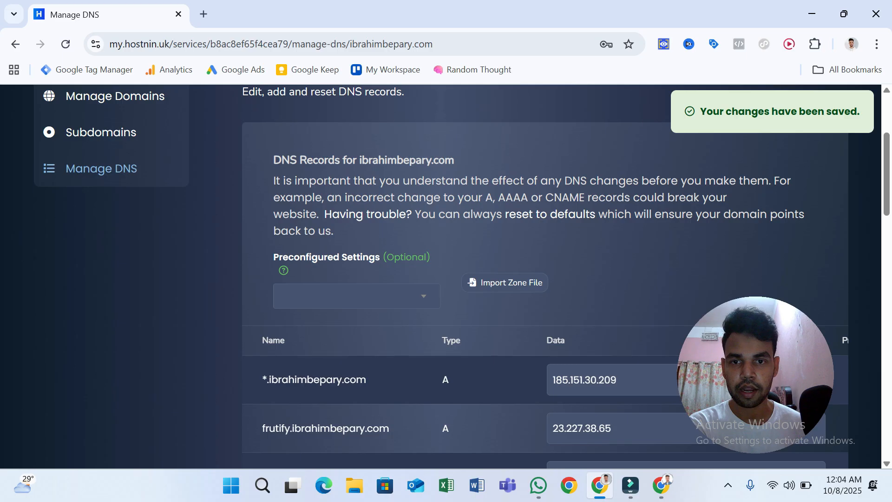
Return to Stape, submit the sgtm custom domain for verification, and check its status under Domains (Tagging Server URLs).
{"action": "mouse_move", "coordinate": [661, 486]}
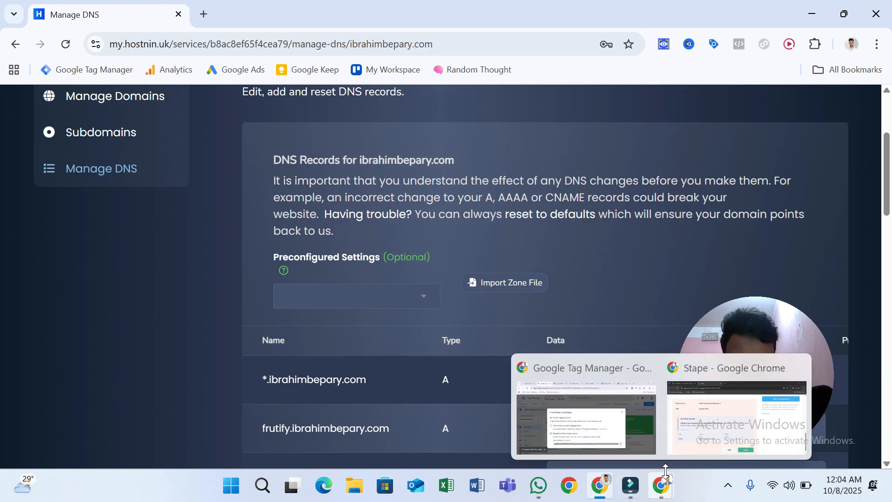
{"action": "left_click", "coordinate": [691, 427]}
{"action": "scroll", "coordinate": [514, 433], "scroll_direction": "up", "scroll_amount": 1}
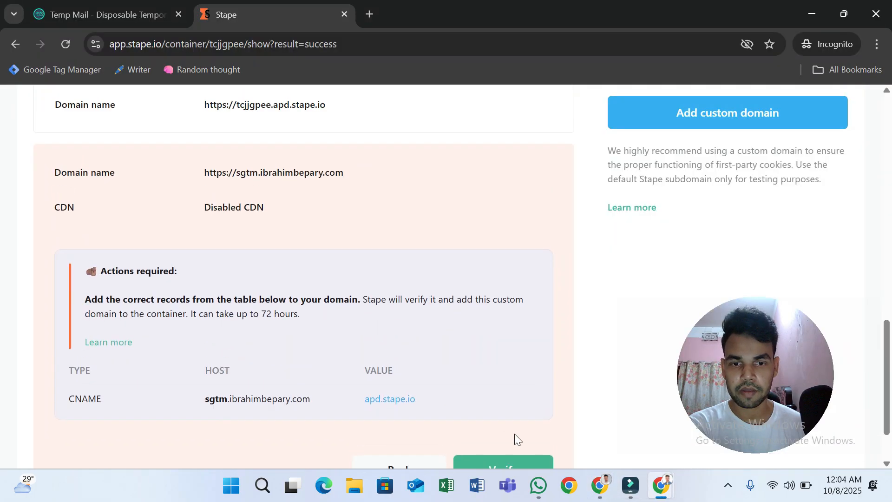
{"action": "scroll", "coordinate": [534, 418], "scroll_direction": "down", "scroll_amount": 2}
{"action": "left_click", "coordinate": [516, 392]}
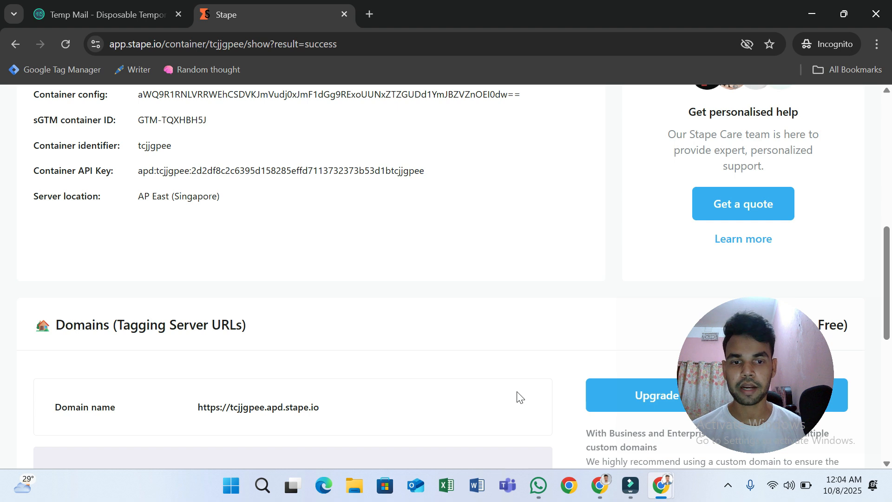
{"action": "scroll", "coordinate": [446, 274], "scroll_direction": "down", "scroll_amount": 3}
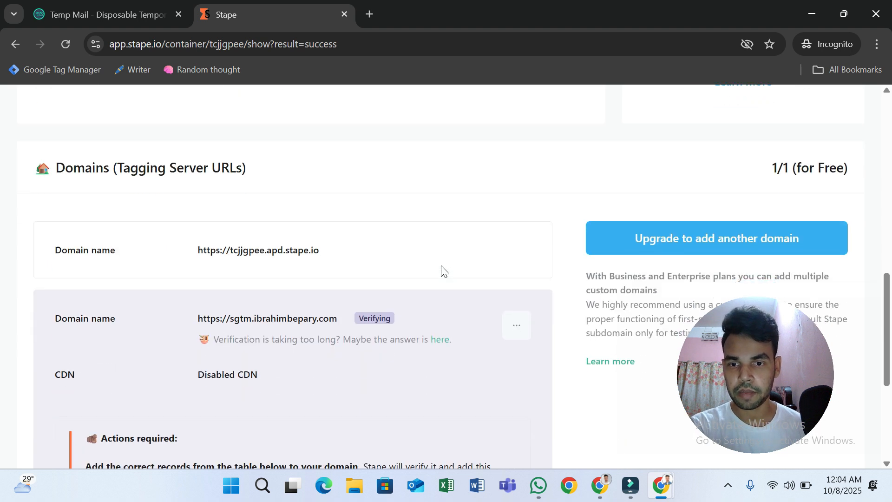
{"action": "scroll", "coordinate": [442, 267], "scroll_direction": "down", "scroll_amount": 5}
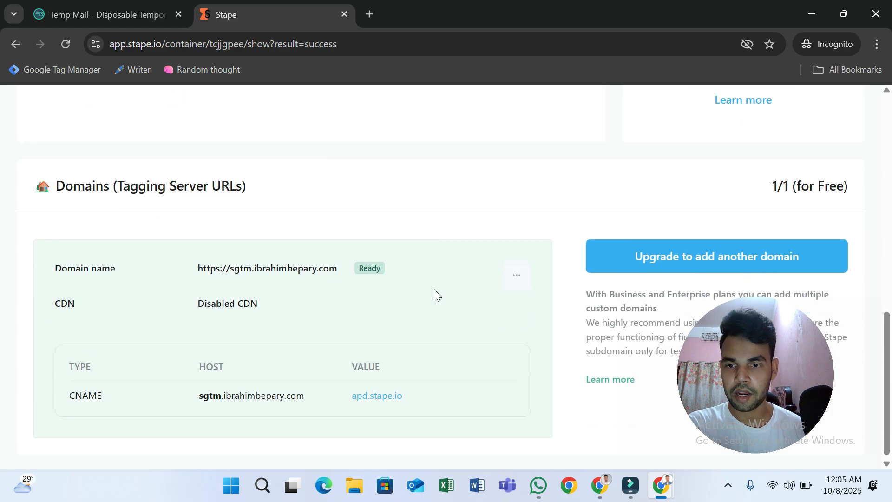
Copy the verified sgtm custom domain URL from the container's Domains (Tagging Server URLs) section in Stape.
{"action": "scroll", "coordinate": [434, 289], "scroll_direction": "up", "scroll_amount": 6}
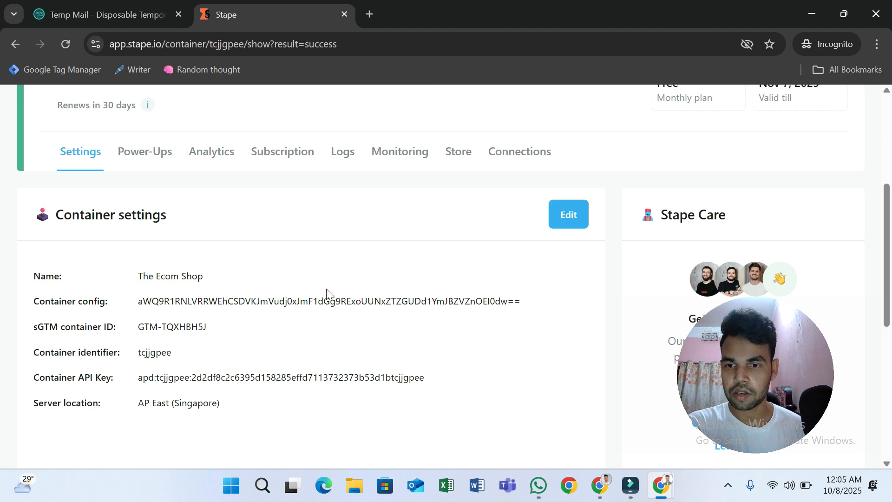
{"action": "scroll", "coordinate": [462, 333], "scroll_direction": "down", "scroll_amount": 1}
{"action": "scroll", "coordinate": [461, 333], "scroll_direction": "down", "scroll_amount": 6}
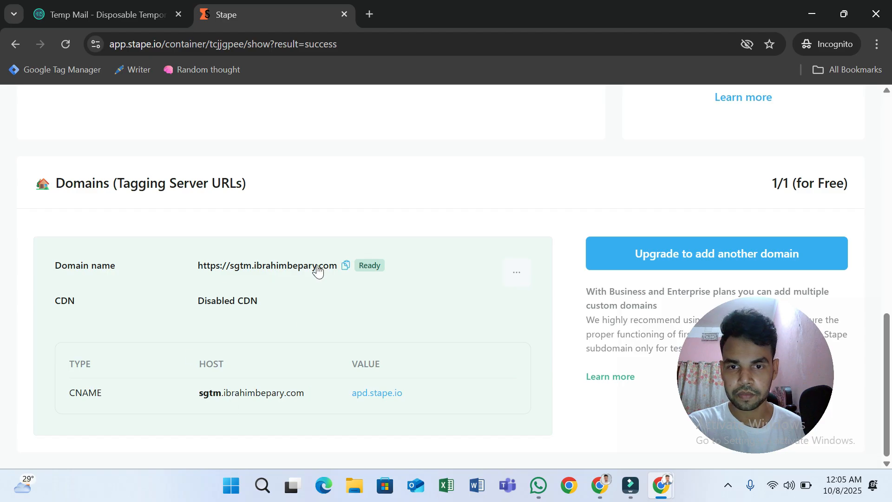
{"action": "left_click", "coordinate": [341, 274]}
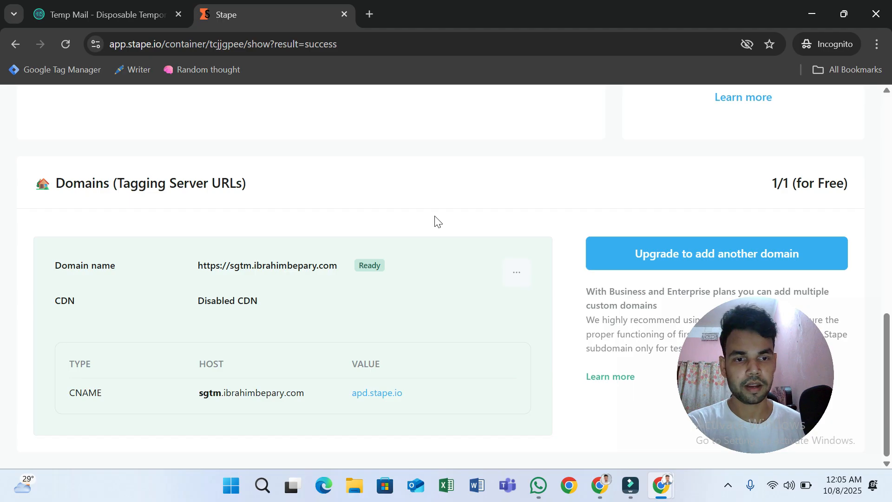
{"action": "left_click", "coordinate": [343, 264]}
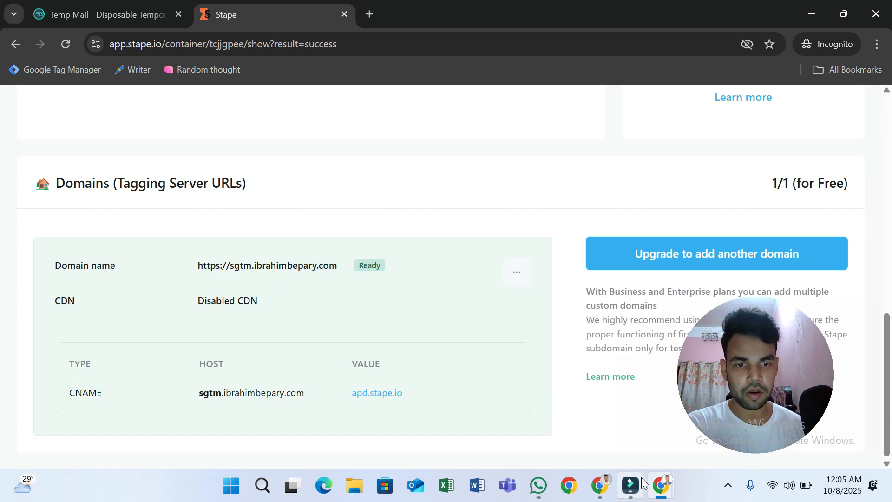
Switch to Google Tag Manager, dismiss the Install Google Tag Manager dialog, and open The Ecom - Server's Container Settings.
{"action": "mouse_move", "coordinate": [662, 485]}
{"action": "left_click", "coordinate": [614, 429]}
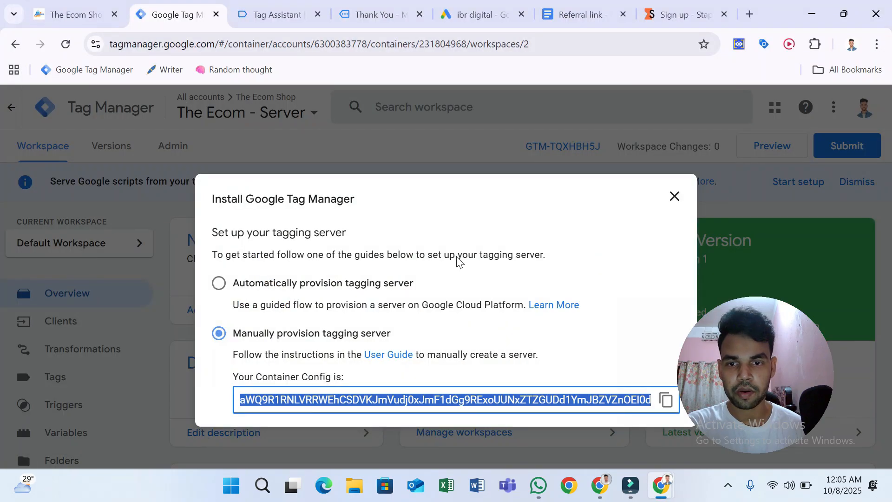
{"action": "left_click", "coordinate": [673, 197]}
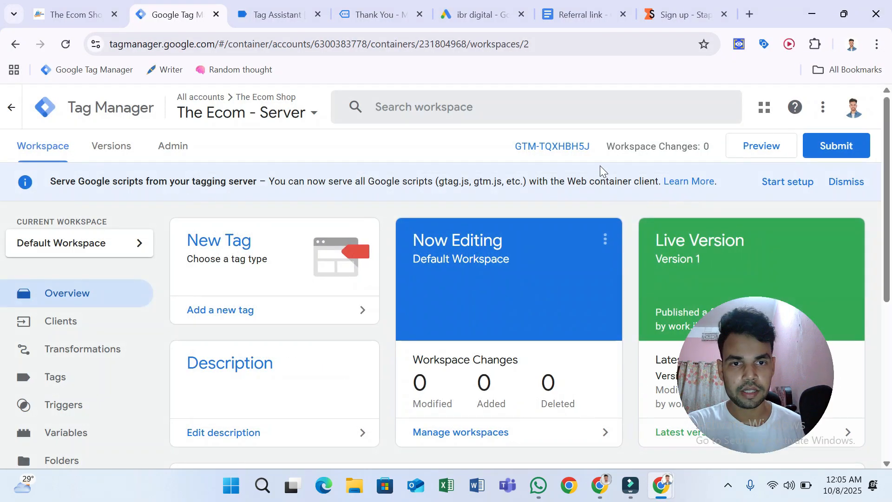
{"action": "left_click", "coordinate": [168, 150]}
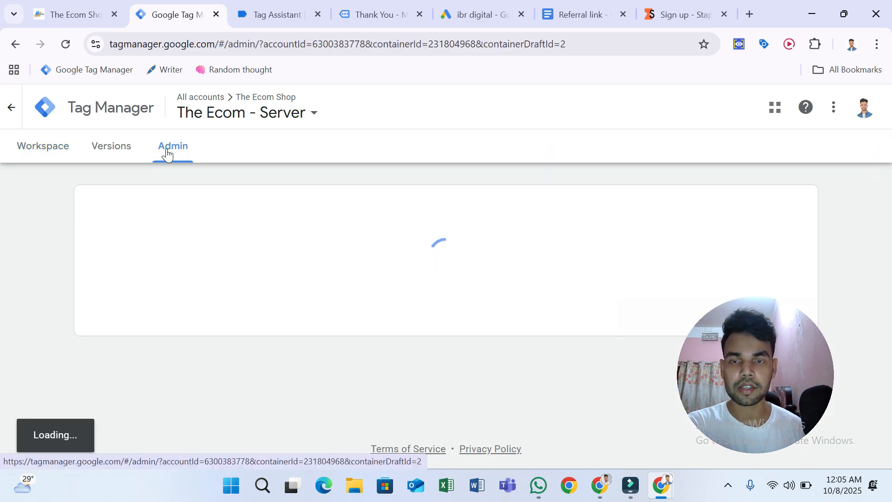
{"action": "left_click", "coordinate": [549, 267]}
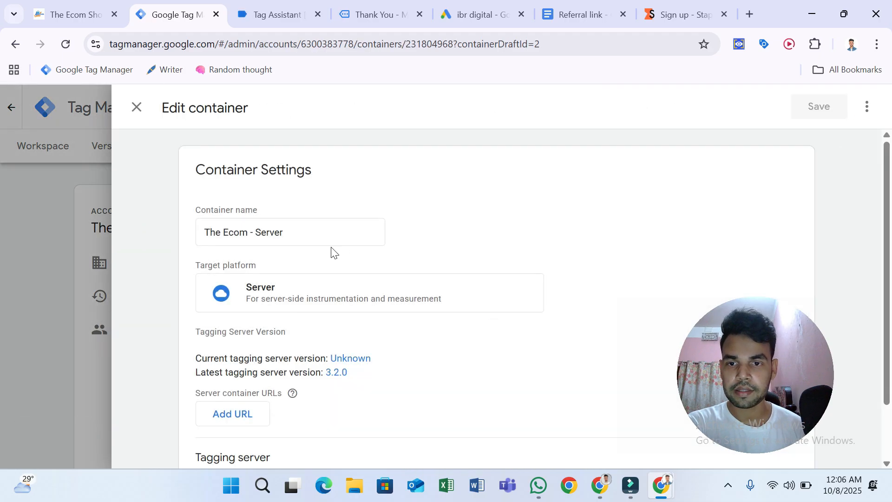
Add the copied sgtm custom domain as the server container URL and save the container settings.
{"action": "scroll", "coordinate": [320, 343], "scroll_direction": "down", "scroll_amount": 1}
{"action": "scroll", "coordinate": [327, 338], "scroll_direction": "up", "scroll_amount": 1}
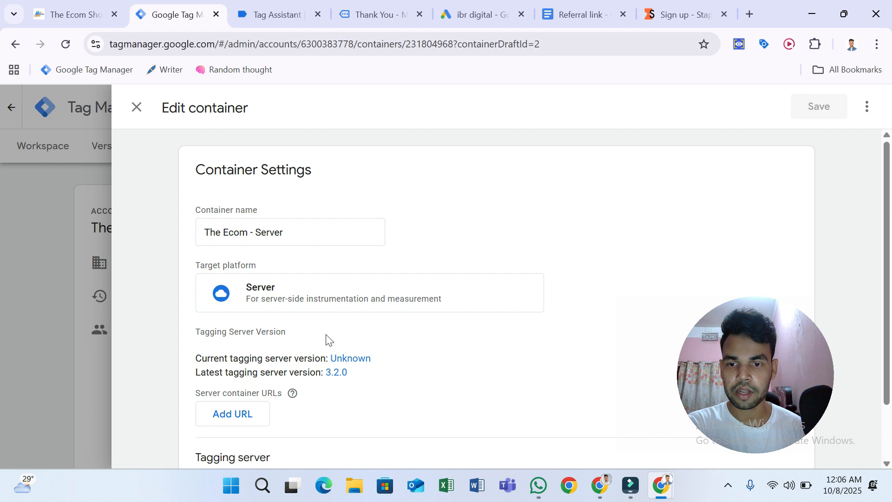
{"action": "scroll", "coordinate": [326, 339], "scroll_direction": "down", "scroll_amount": 1}
{"action": "left_click", "coordinate": [248, 351]}
{"action": "left_click", "coordinate": [243, 347]}
{"action": "right_click", "coordinate": [244, 347]}
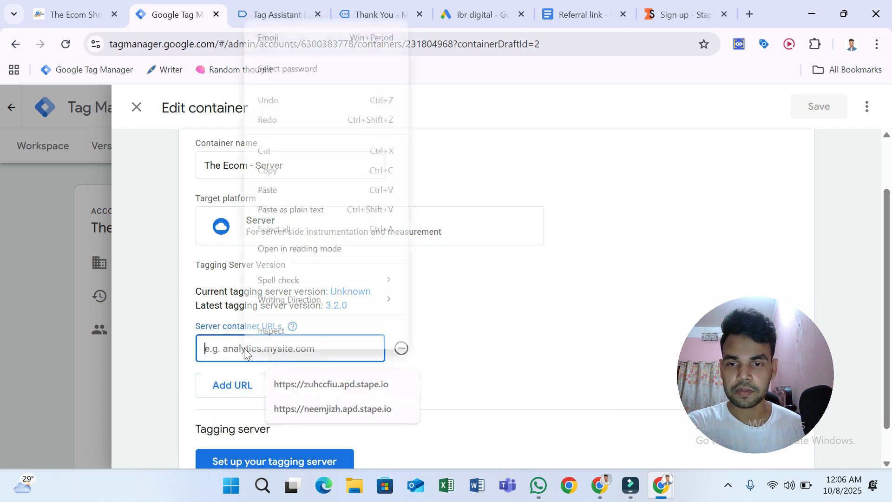
{"action": "left_click", "coordinate": [271, 190]}
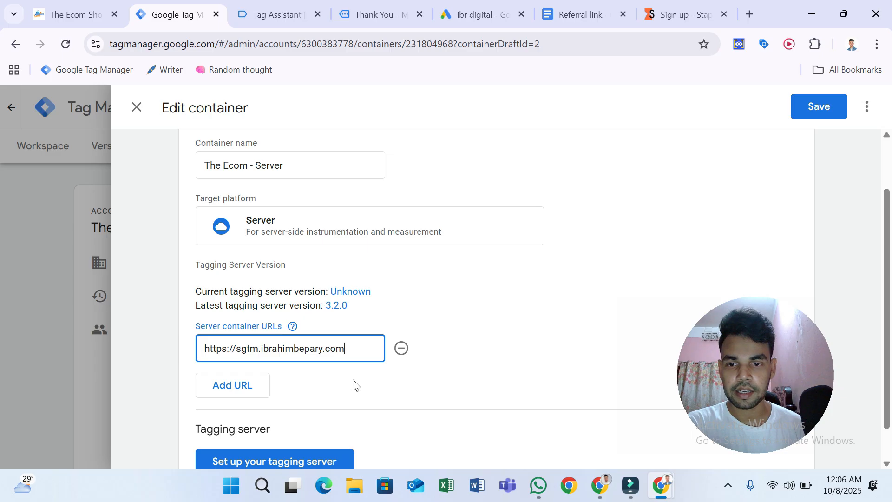
{"action": "scroll", "coordinate": [511, 279], "scroll_direction": "down", "scroll_amount": 1}
{"action": "left_click", "coordinate": [817, 107]}
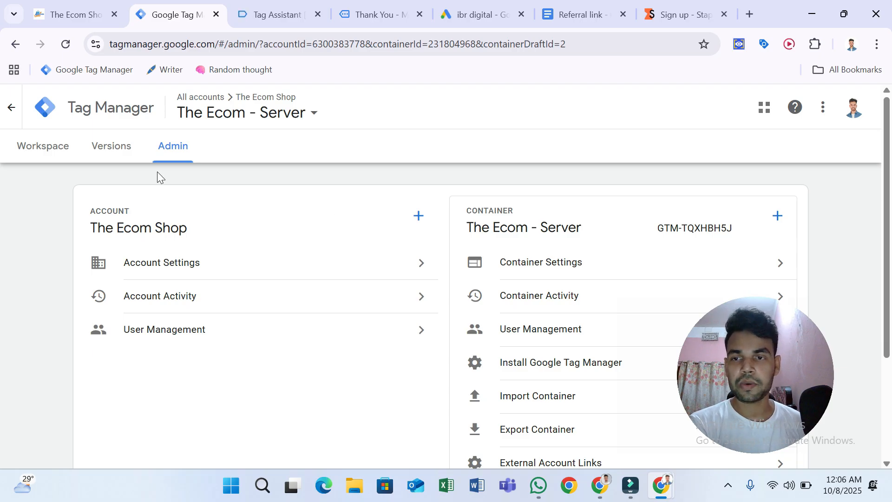
Return to the server workspace and open The Ecom - Web container in a new tab placed just before it.
{"action": "left_click", "coordinate": [46, 146]}
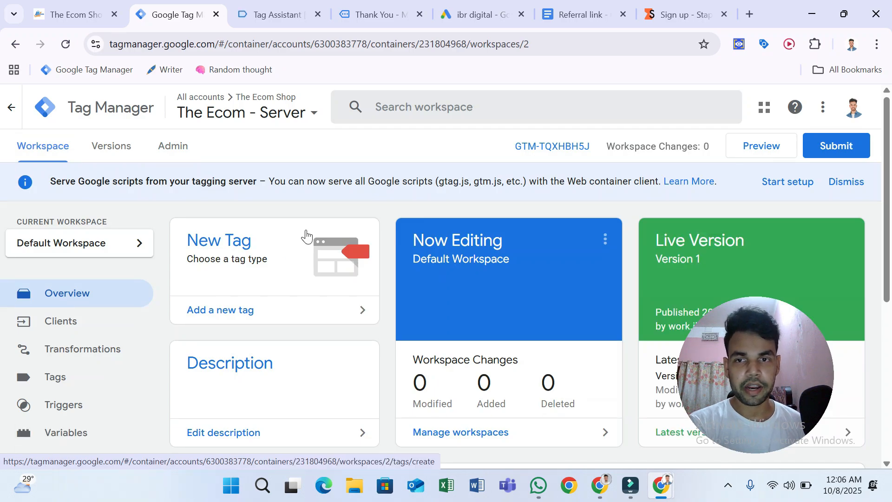
{"action": "left_click", "coordinate": [259, 115]}
{"action": "right_click", "coordinate": [237, 270]}
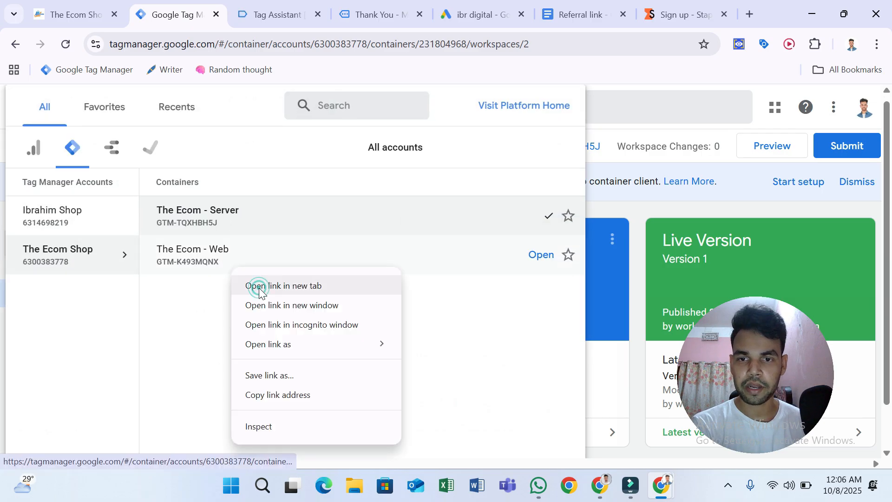
{"action": "left_click", "coordinate": [259, 285]}
{"action": "left_click_drag", "start_coordinate": [233, 15], "coordinate": [175, 9]}
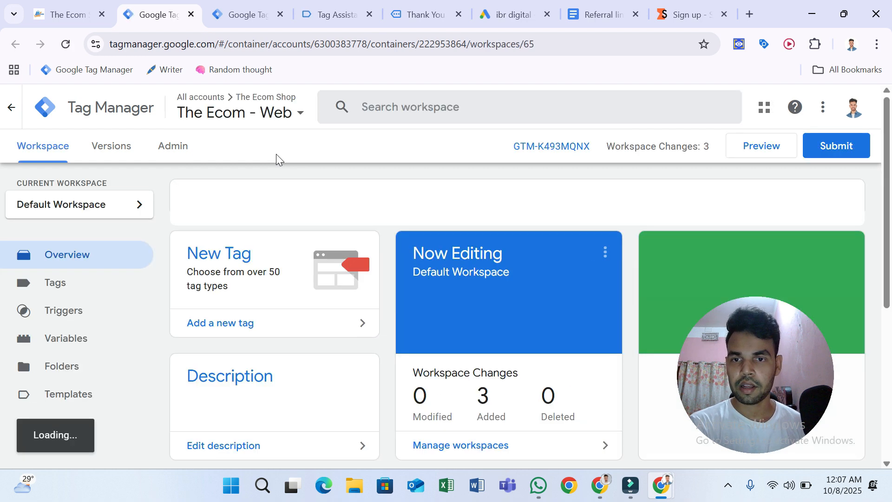
Show the web container's tag list, close the container picker left open in the server container, and return to the web container.
{"action": "left_click", "coordinate": [67, 288]}
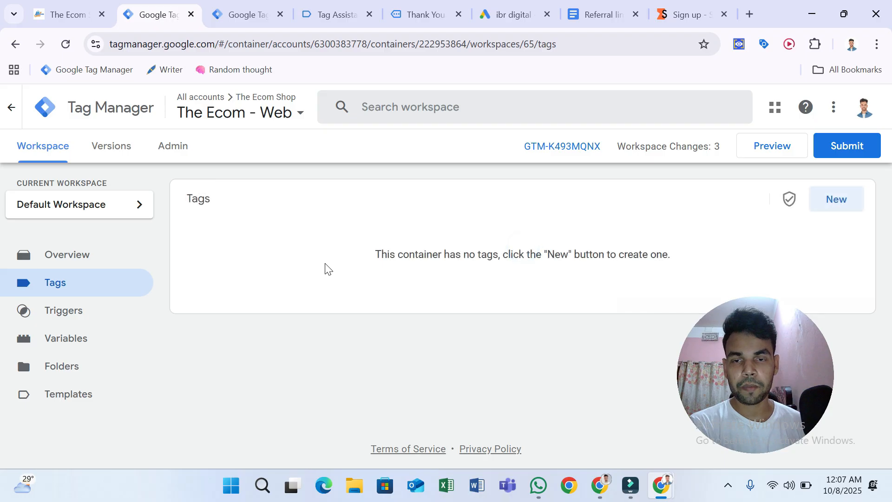
{"action": "left_click", "coordinate": [252, 5]}
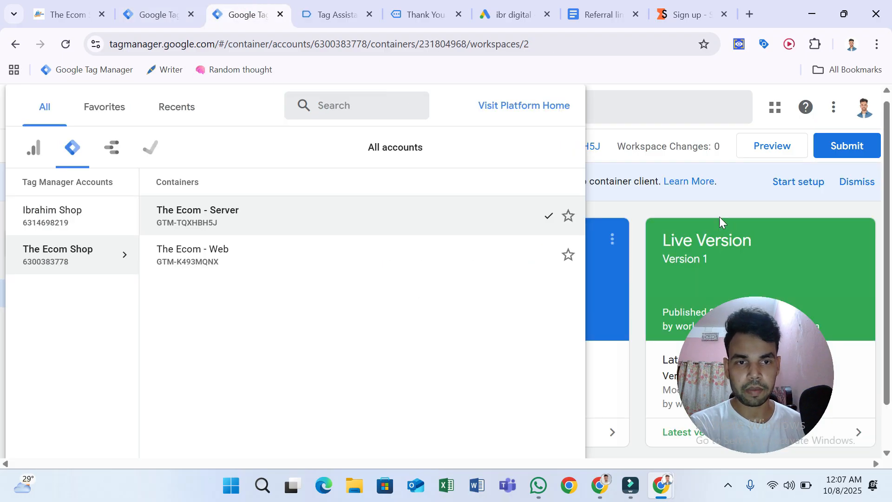
{"action": "left_click", "coordinate": [720, 216]}
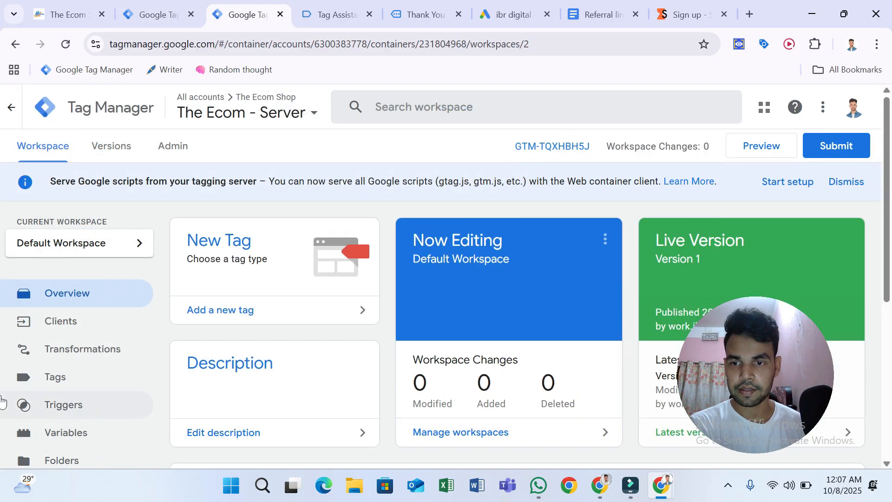
{"action": "left_click", "coordinate": [169, 7]}
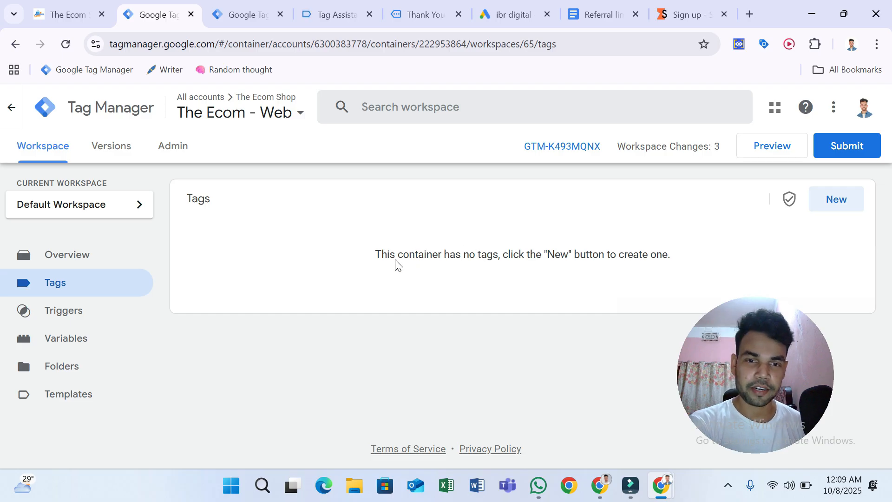
Create a new tag in The Ecom - Web container and set its tag type to Google Tag.
{"action": "left_click", "coordinate": [831, 205]}
{"action": "left_click", "coordinate": [574, 224]}
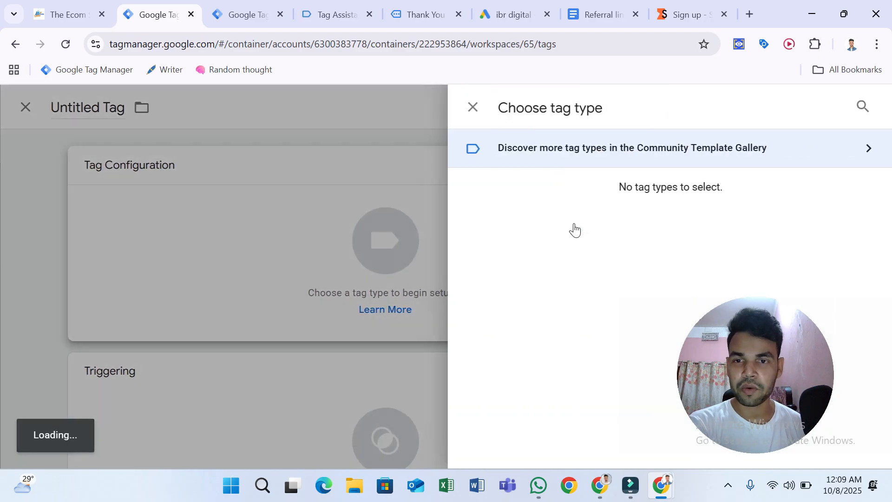
{"action": "left_click", "coordinate": [517, 342]}
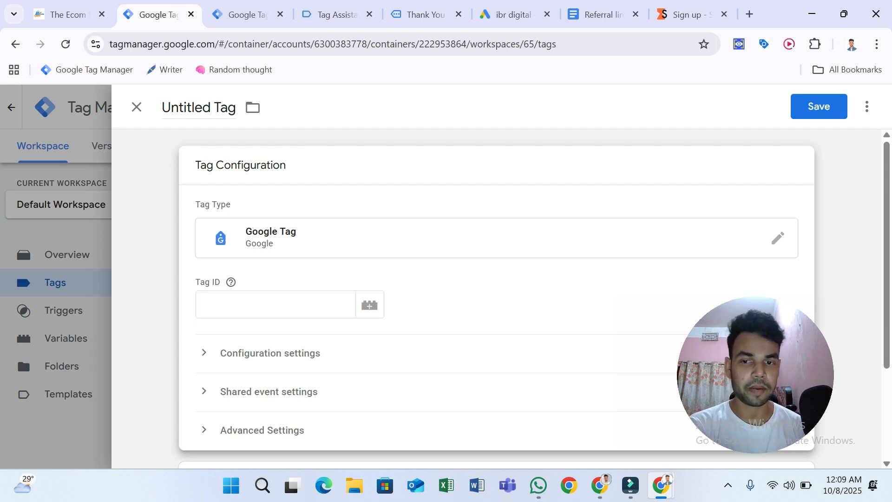
{"action": "left_click", "coordinate": [327, 305]}
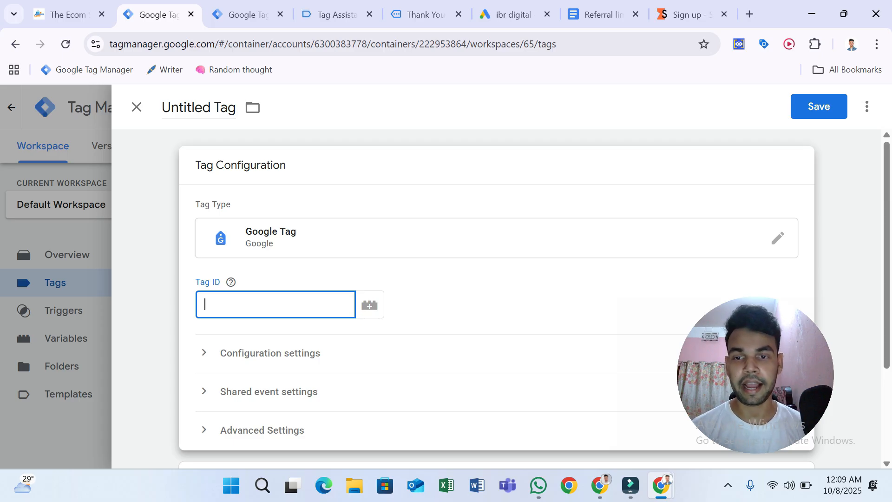
{"action": "left_click", "coordinate": [412, 286]}
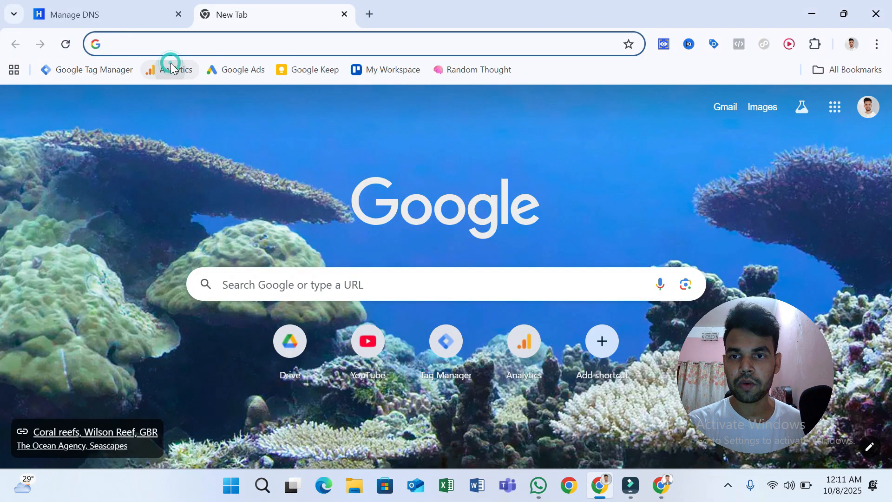
Open the Demo property's Admin page in Google Analytics and close the Manage DNS page.
{"action": "left_click", "coordinate": [172, 69]}
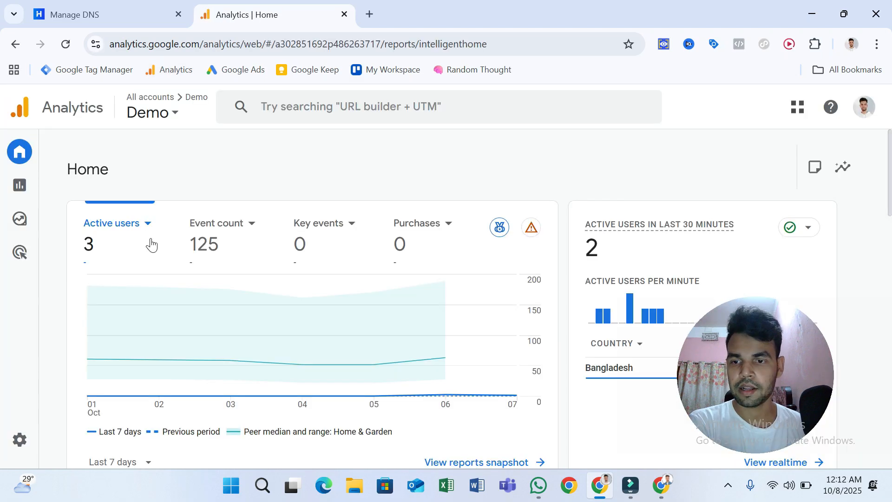
{"action": "left_click", "coordinate": [42, 439]}
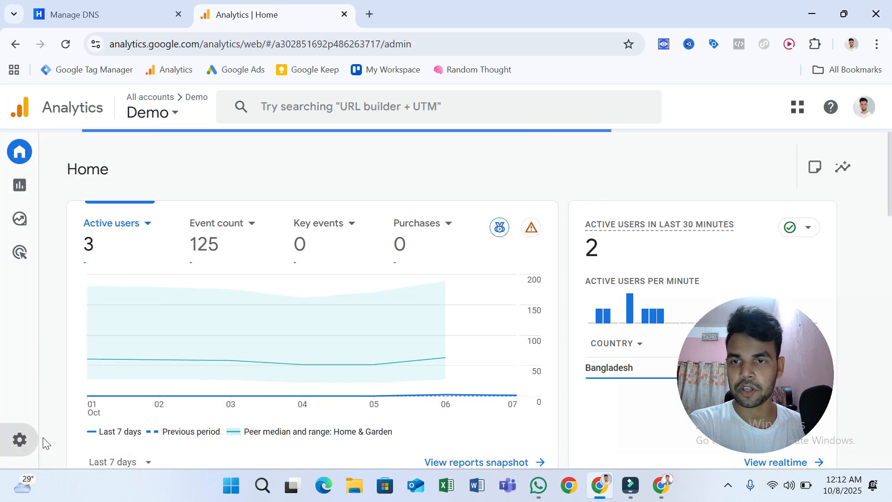
{"action": "left_click", "coordinate": [177, 15]}
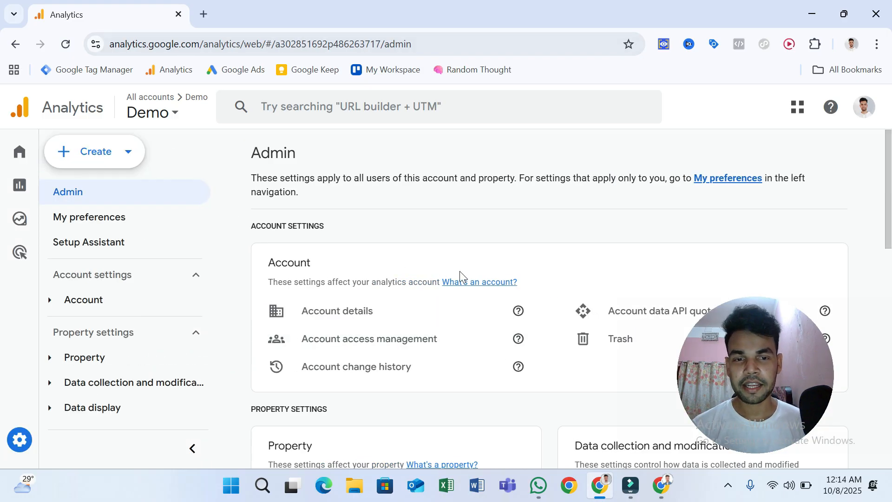
Open the Demo web data stream from the property's data streams and copy its measurement ID.
{"action": "scroll", "coordinate": [460, 273], "scroll_direction": "down", "scroll_amount": 3}
{"action": "scroll", "coordinate": [465, 275], "scroll_direction": "down", "scroll_amount": 1}
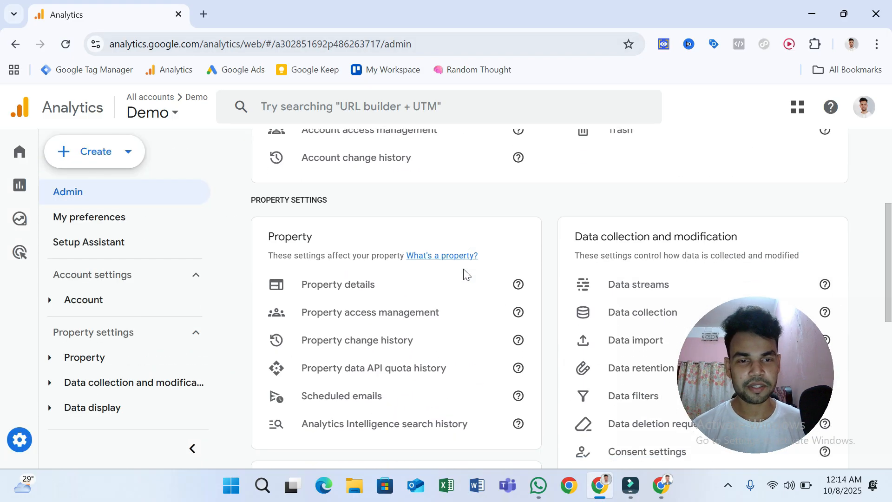
{"action": "left_click", "coordinate": [626, 294]}
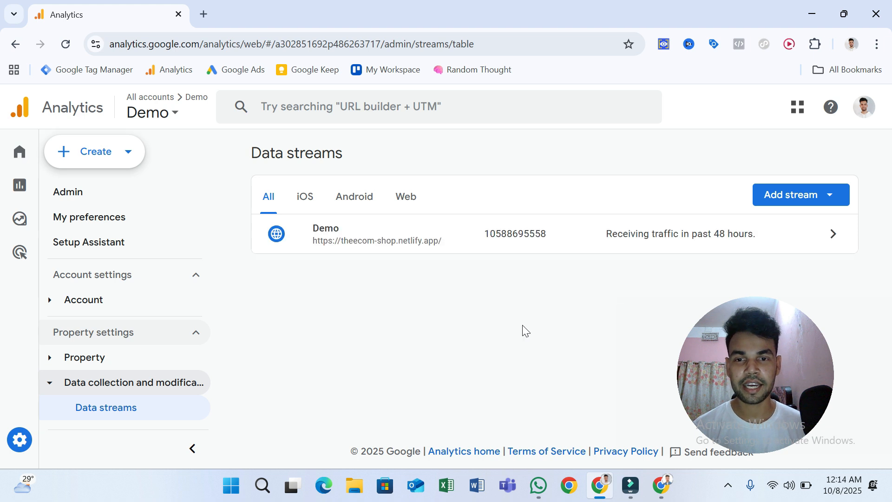
{"action": "left_click", "coordinate": [415, 253]}
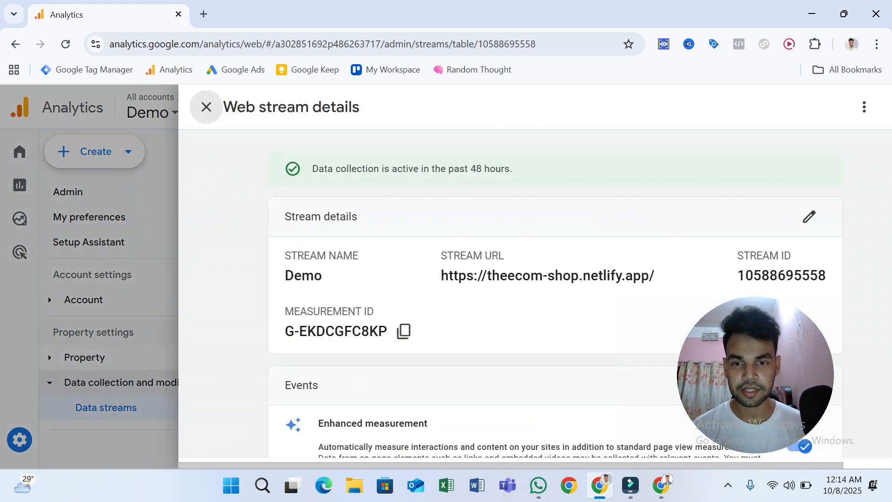
{"action": "left_click", "coordinate": [402, 332]}
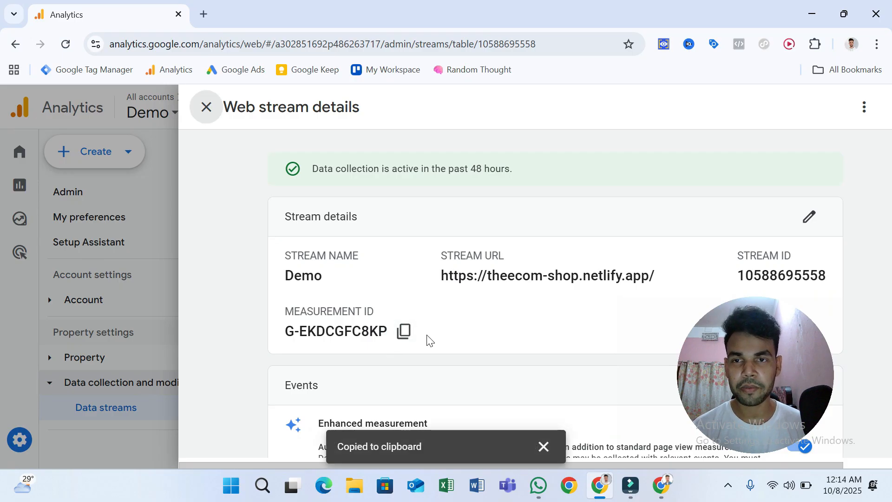
Switch back to Google Tag Manager, paste G-EKDCGFC8KP as the Google Tag's Tag ID, and check its firing trigger.
{"action": "mouse_move", "coordinate": [663, 483]}
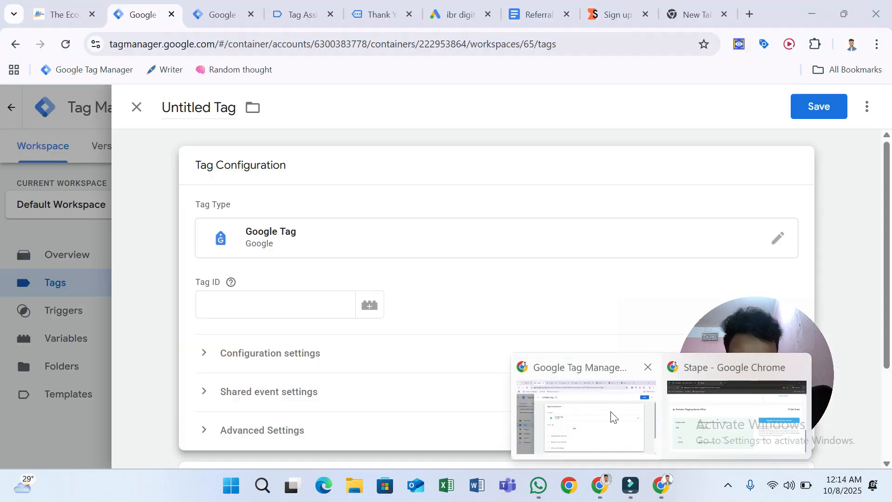
{"action": "left_click", "coordinate": [612, 417]}
{"action": "left_click", "coordinate": [334, 308]}
{"action": "right_click", "coordinate": [315, 309]}
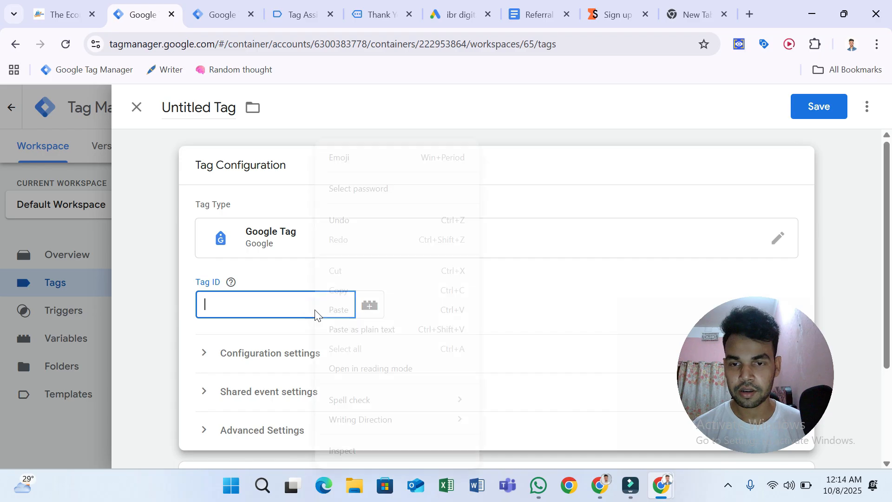
{"action": "left_click", "coordinate": [334, 317]}
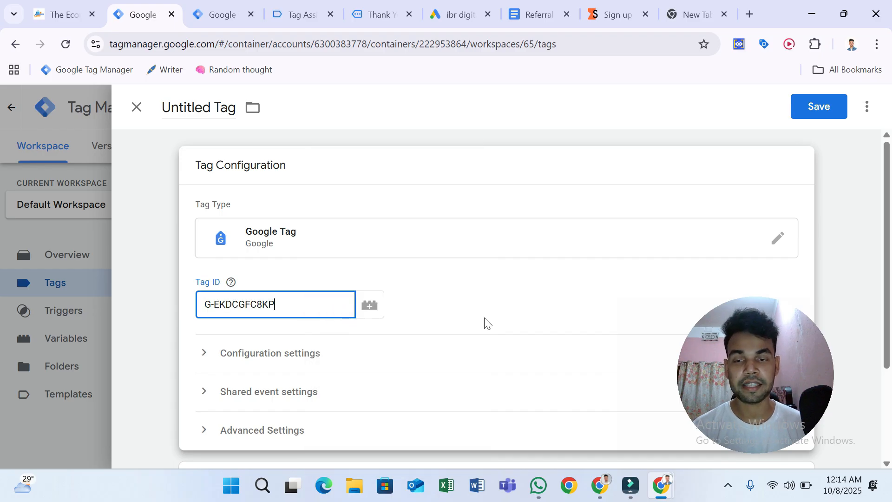
{"action": "scroll", "coordinate": [484, 323], "scroll_direction": "down", "scroll_amount": 3}
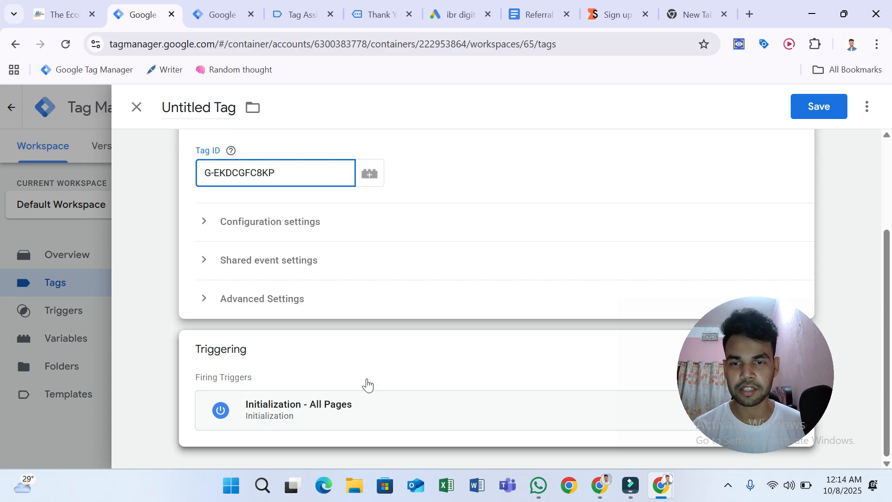
{"action": "scroll", "coordinate": [367, 383], "scroll_direction": "up", "scroll_amount": 3}
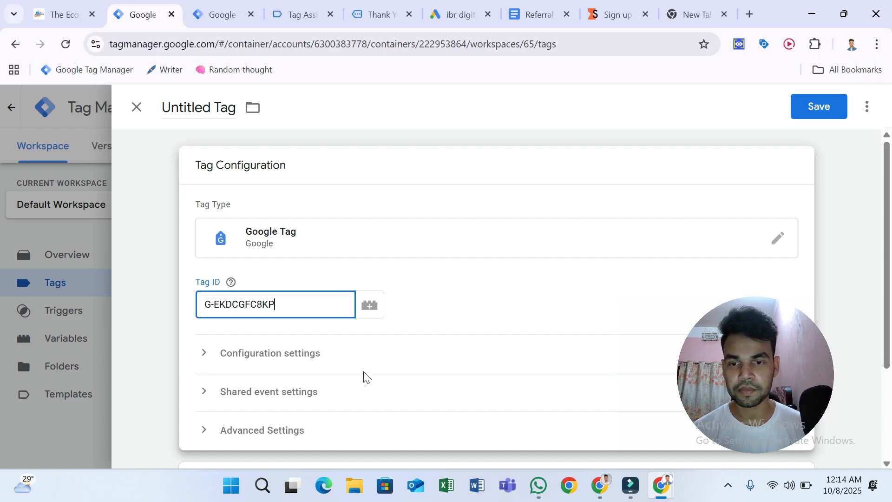
Add a configuration parameter named server_container_url in the Google Tag's configuration settings.
{"action": "scroll", "coordinate": [365, 376], "scroll_direction": "down", "scroll_amount": 2}
{"action": "left_click", "coordinate": [321, 293]}
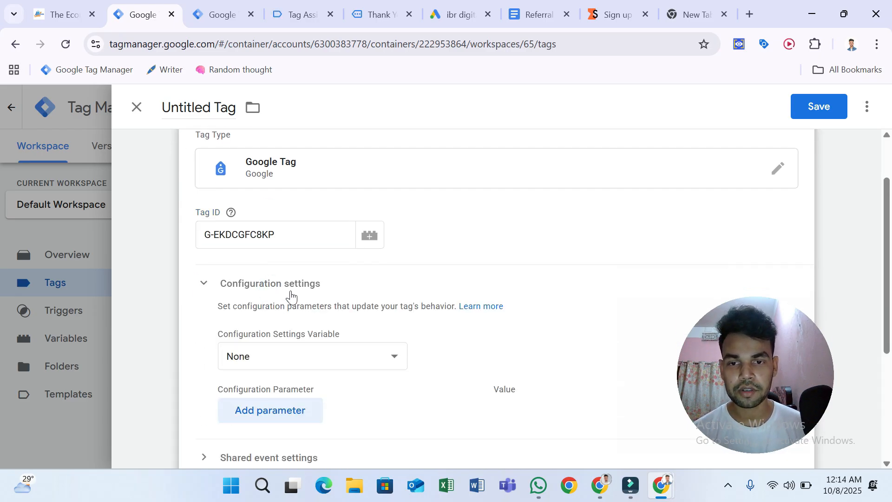
{"action": "scroll", "coordinate": [290, 296], "scroll_direction": "down", "scroll_amount": 2}
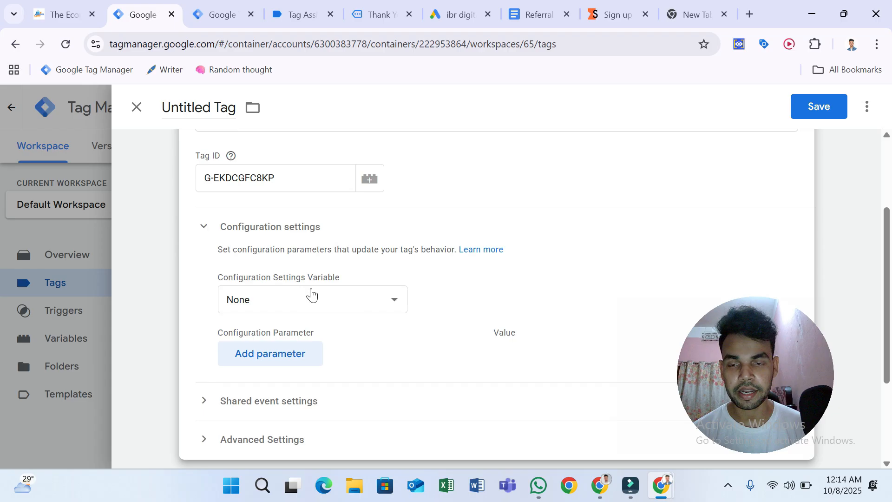
{"action": "left_click", "coordinate": [283, 352]}
{"action": "left_click", "coordinate": [283, 352]}
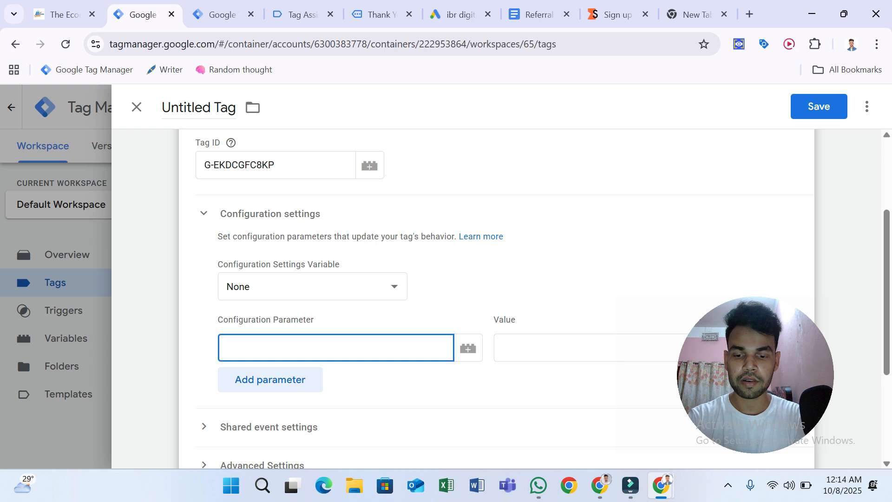
{"action": "type", "text": "server"}
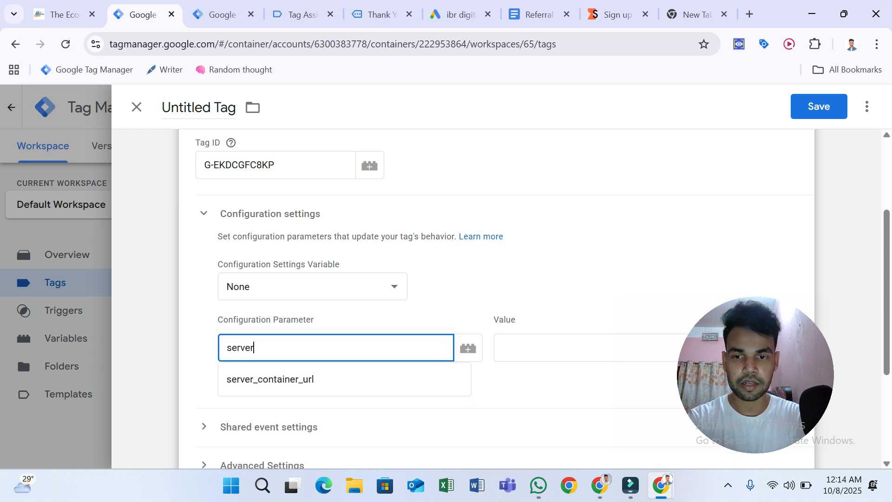
{"action": "type", "text": "_cc"}
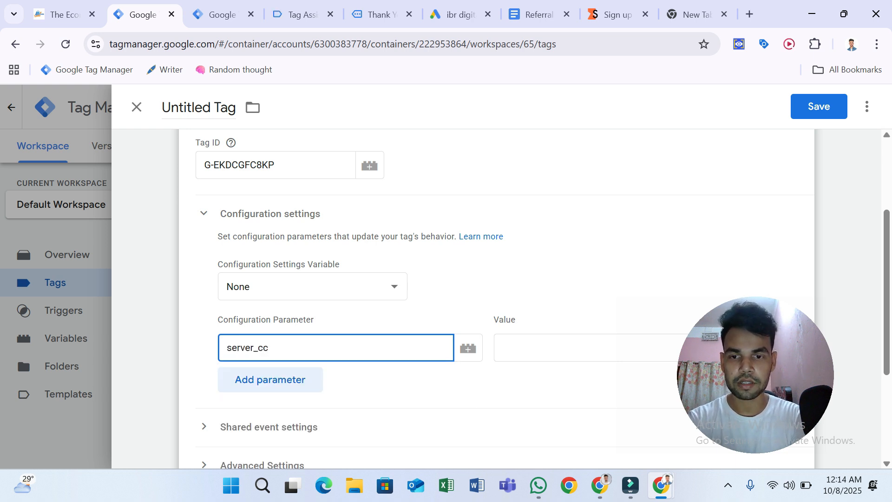
{"action": "key", "text": "BackSpace"}
{"action": "type", "text": "ontainer"}
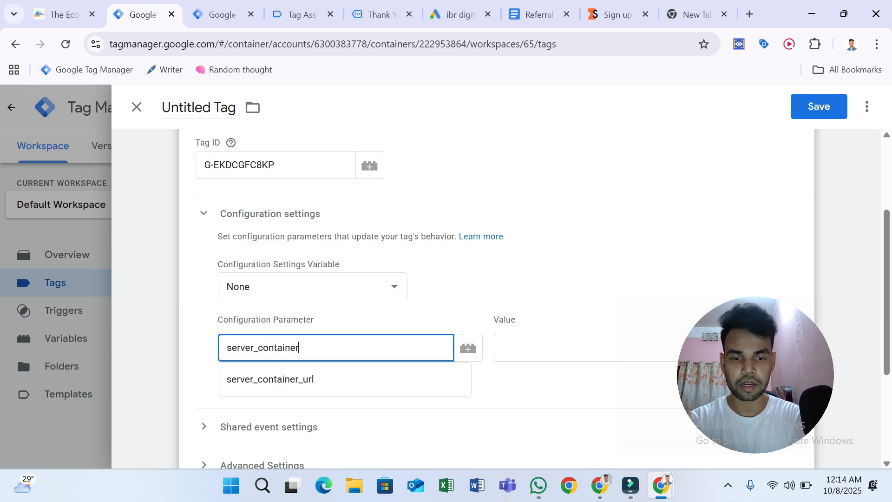
{"action": "type", "text": ")url"}
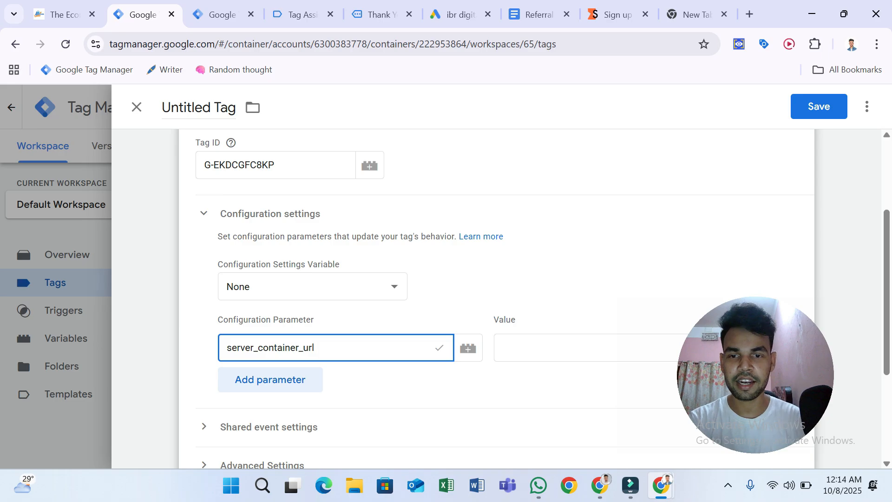
{"action": "left_click", "coordinate": [506, 349]}
{"action": "right_click", "coordinate": [512, 350]}
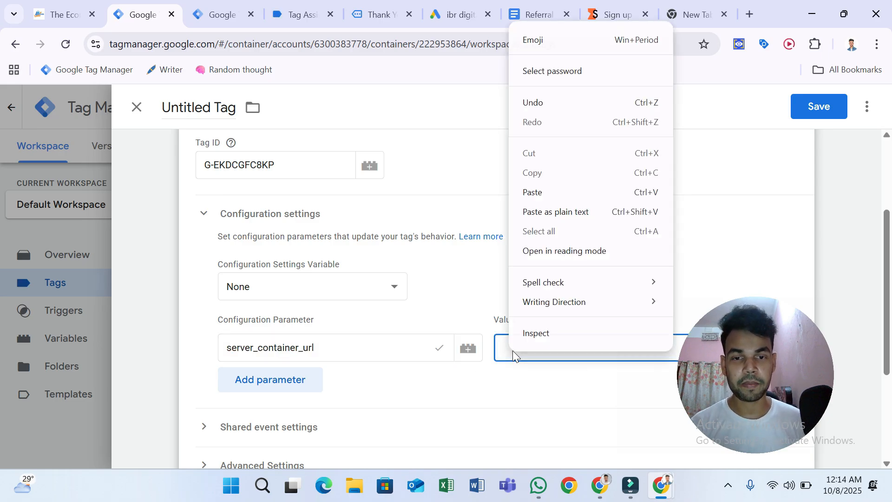
{"action": "left_click", "coordinate": [548, 192]}
{"action": "key", "text": "ctrl+a"}
{"action": "key", "text": "BackSpace"}
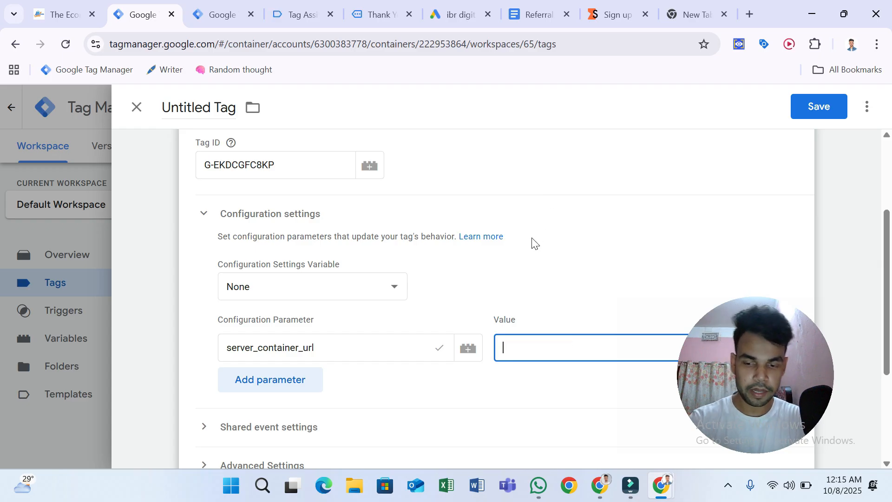
{"action": "key", "text": "super+v"}
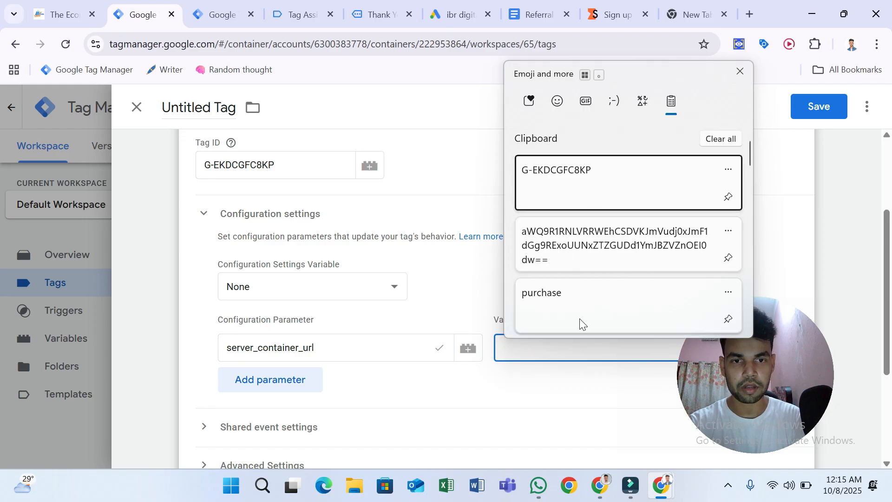
{"action": "scroll", "coordinate": [580, 323], "scroll_direction": "down", "scroll_amount": 5}
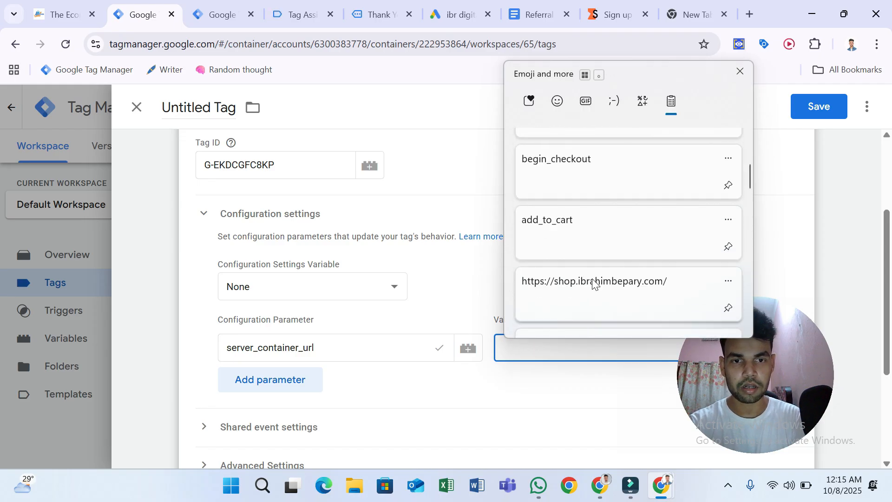
{"action": "scroll", "coordinate": [591, 283], "scroll_direction": "up", "scroll_amount": 5}
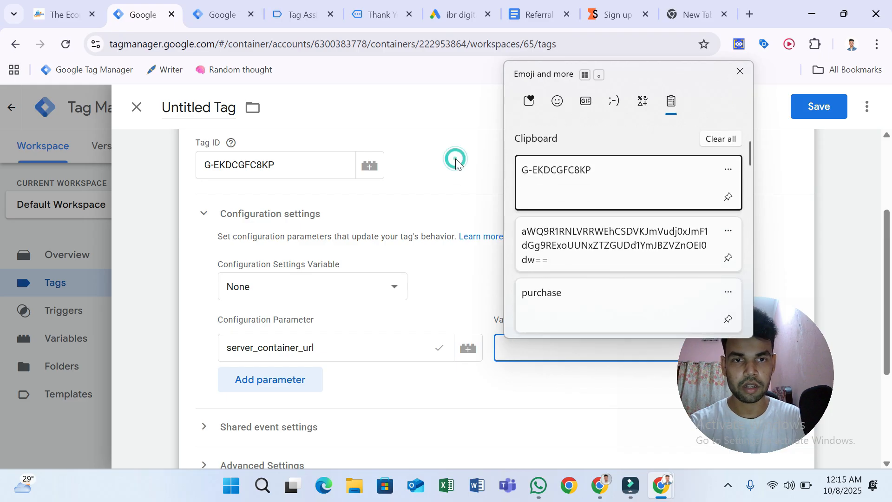
{"action": "left_click", "coordinate": [455, 158]}
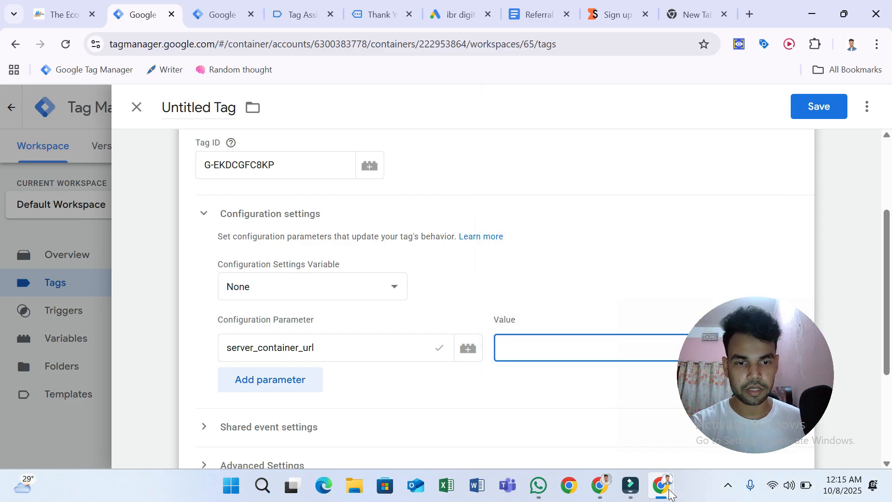
Copy the custom tagging server URL from the Stape window and paste it as the server_container_url value in Tag Manager.
{"action": "mouse_move", "coordinate": [669, 493]}
{"action": "left_click", "coordinate": [695, 405]}
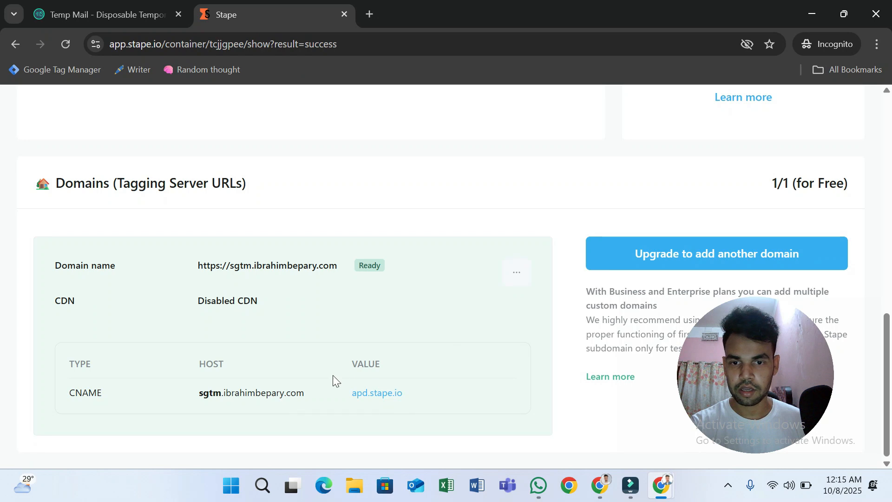
{"action": "left_click_drag", "start_coordinate": [175, 393], "coordinate": [275, 349]}
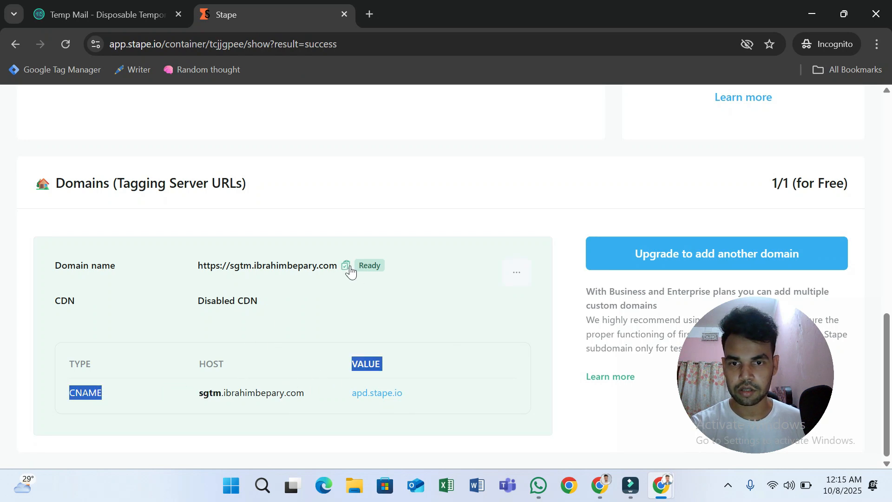
{"action": "left_click", "coordinate": [346, 266]}
{"action": "mouse_move", "coordinate": [661, 486]}
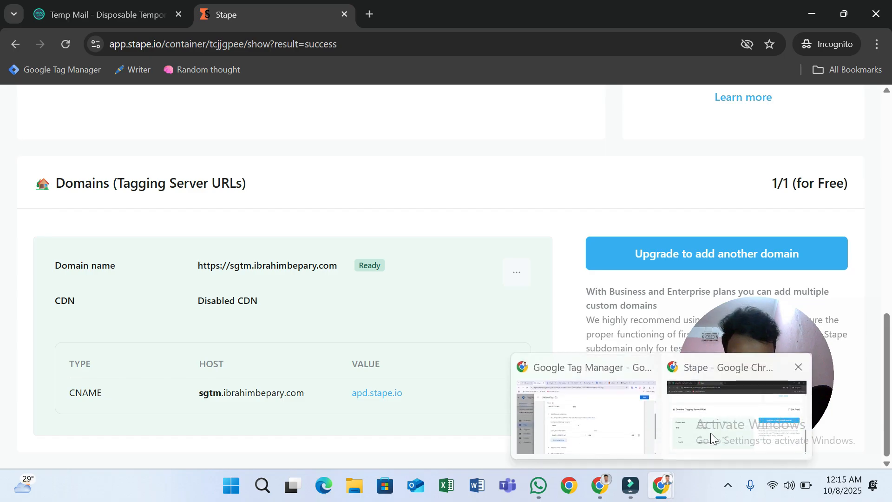
{"action": "left_click", "coordinate": [631, 417]}
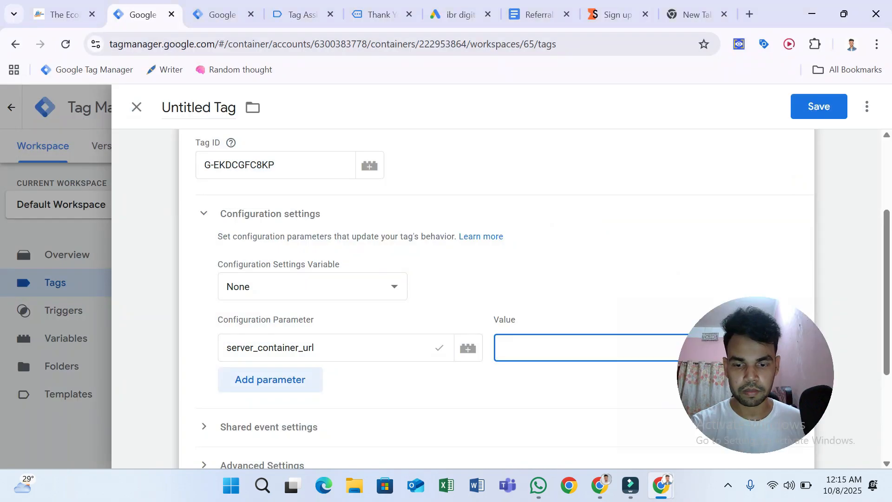
{"action": "key", "text": "ctrl+v"}
{"action": "left_click_drag", "start_coordinate": [720, 387], "coordinate": [729, 253]}
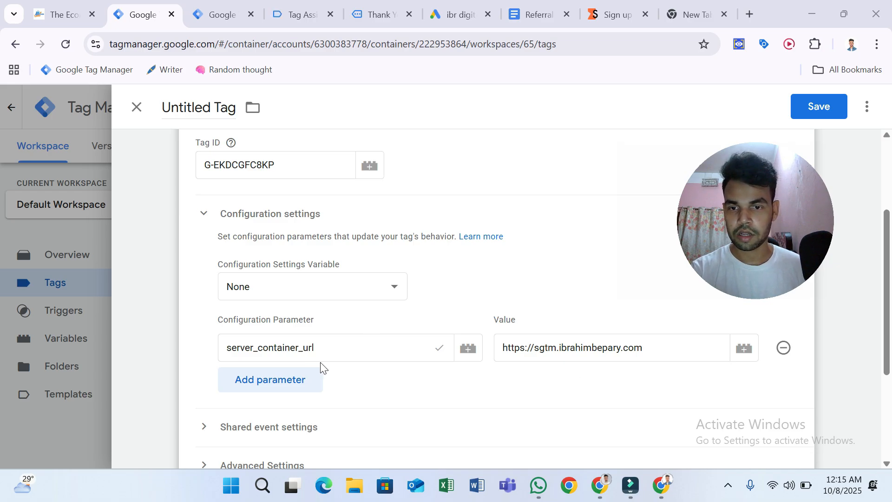
Add a second configuration parameter named send_page_view with the value true.
{"action": "left_click", "coordinate": [274, 380]}
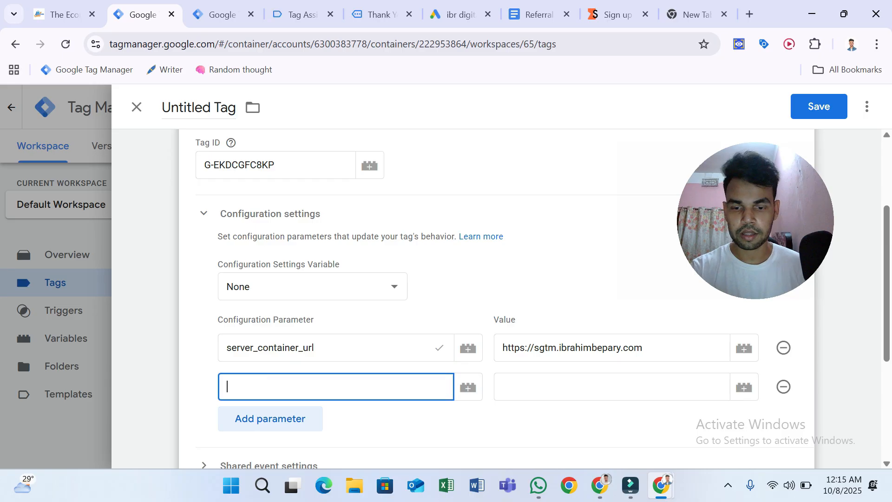
{"action": "type", "text": "send_page_view"}
{"action": "key", "text": "Tab"}
{"action": "left_click", "coordinate": [587, 389]}
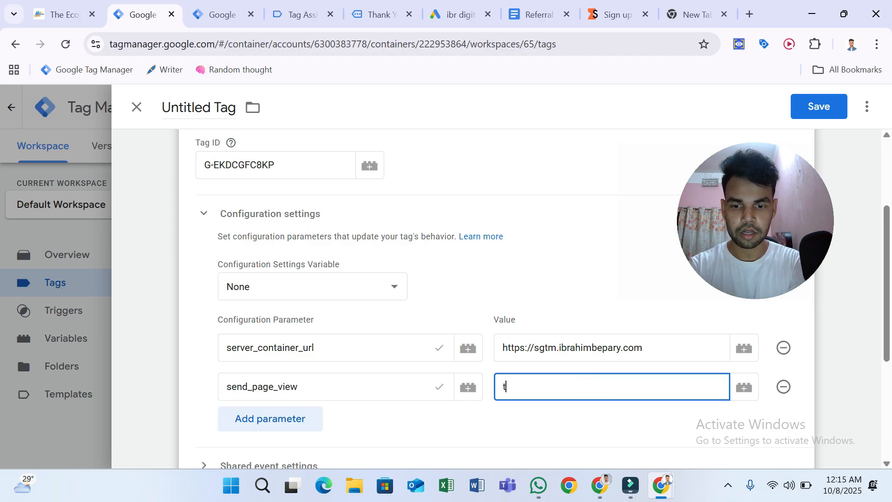
{"action": "scroll", "coordinate": [578, 392], "scroll_direction": "down", "scroll_amount": 3}
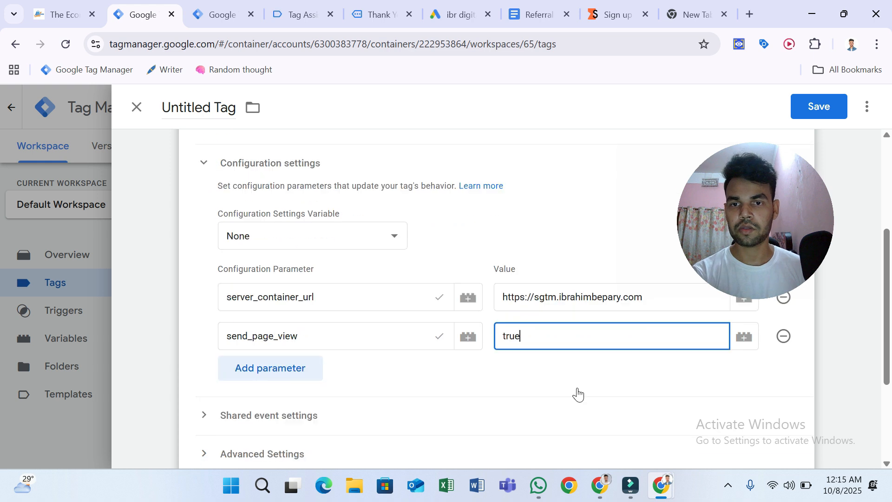
Save the Google Tag under the name GA4 - Config.
{"action": "left_click", "coordinate": [843, 106]}
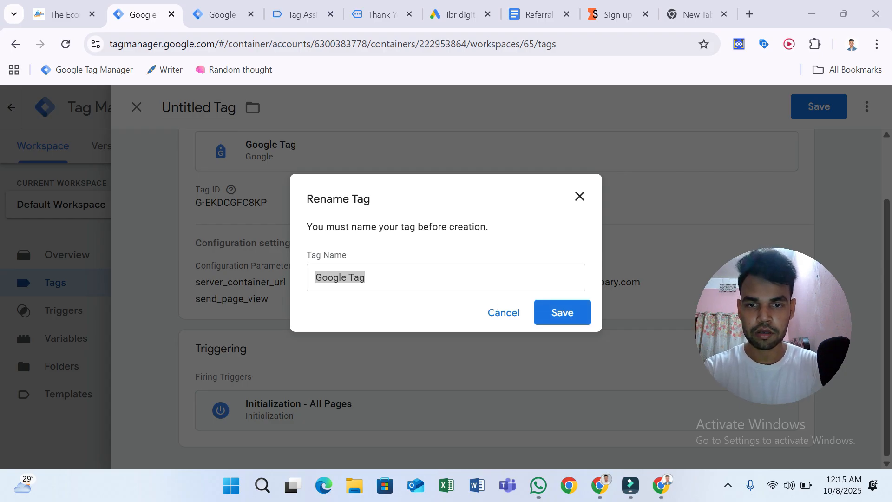
{"action": "left_click", "coordinate": [413, 276]}
{"action": "key", "text": "ctrl+a"}
{"action": "type", "text": "GADS"}
{"action": "key", "text": "BackSpace"}
{"action": "key", "text": "BackSpace"}
{"action": "key", "text": "BackSpace"}
{"action": "key", "text": "BackSpace"}
{"action": "type", "text": "G"}
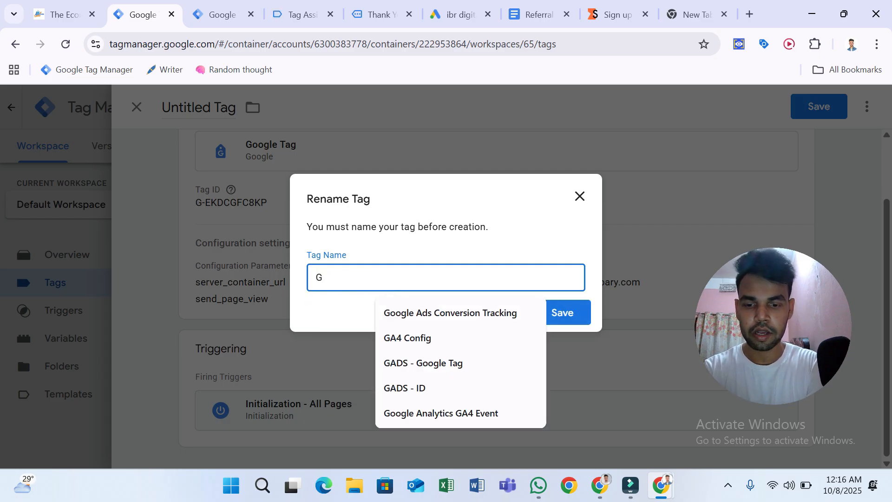
{"action": "type", "text": "A5"}
{"action": "key", "text": "BackSpace"}
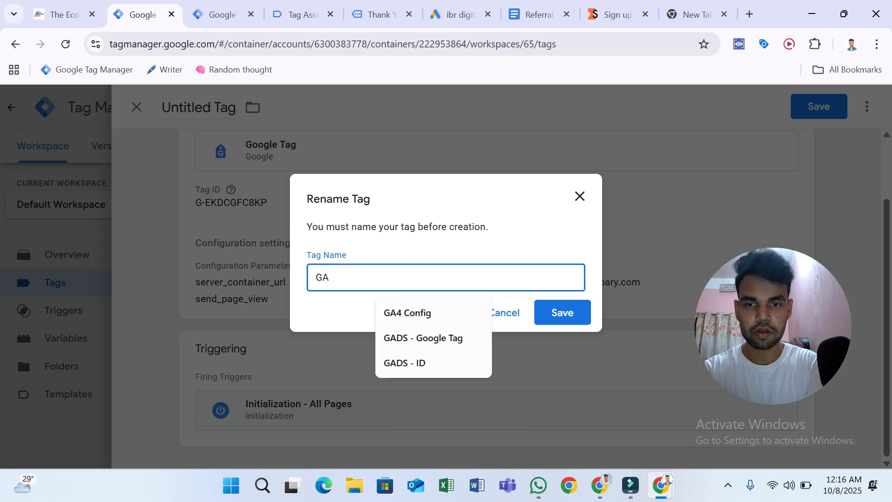
{"action": "type", "text": "4 - Config"}
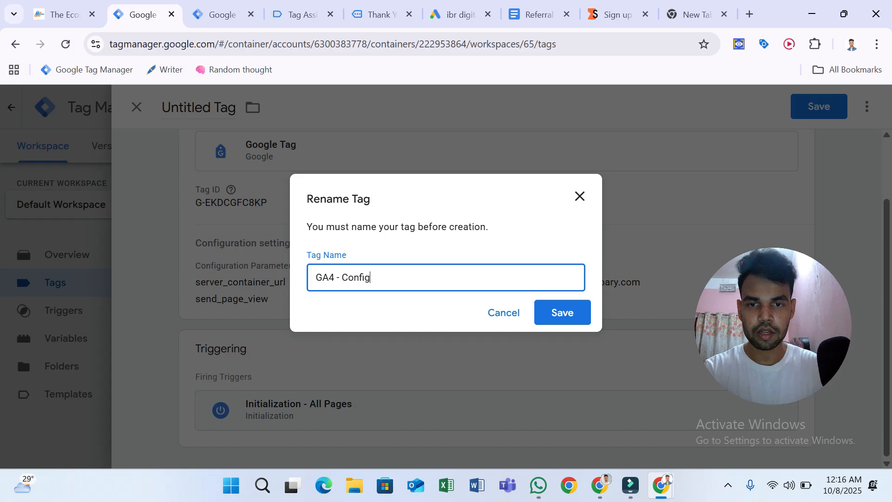
{"action": "left_click", "coordinate": [544, 314]}
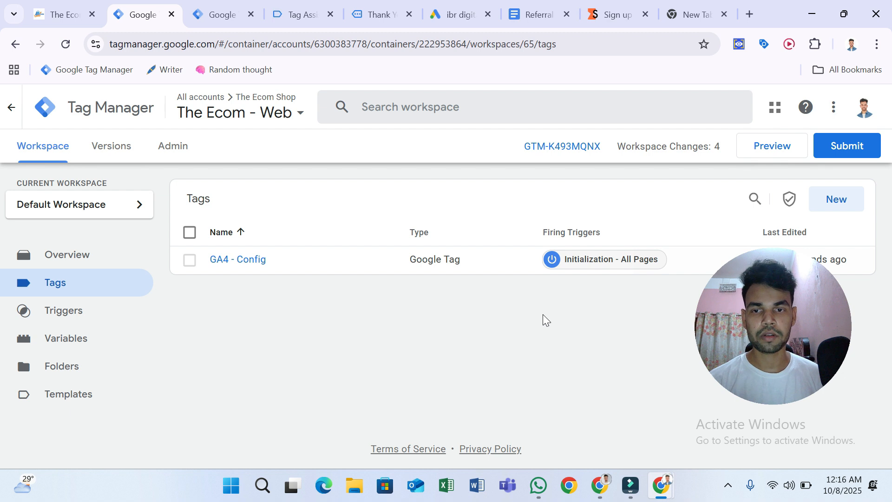
Create another tag in the web container and set its type to Google Analytics: GA4 Event.
{"action": "left_click", "coordinate": [846, 191]}
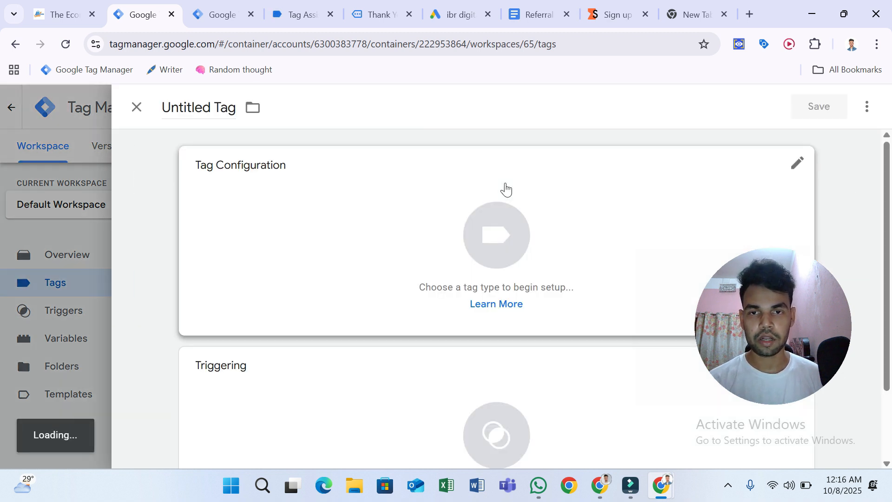
{"action": "left_click", "coordinate": [505, 185]}
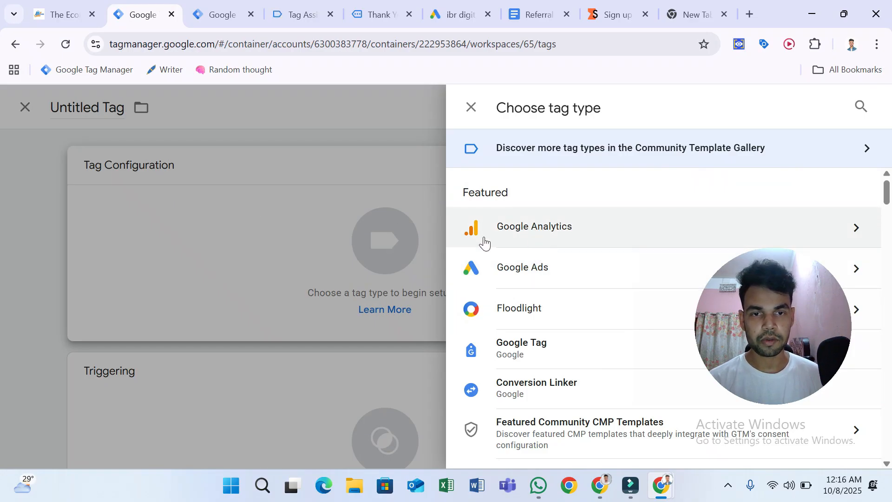
{"action": "left_click", "coordinate": [542, 240]}
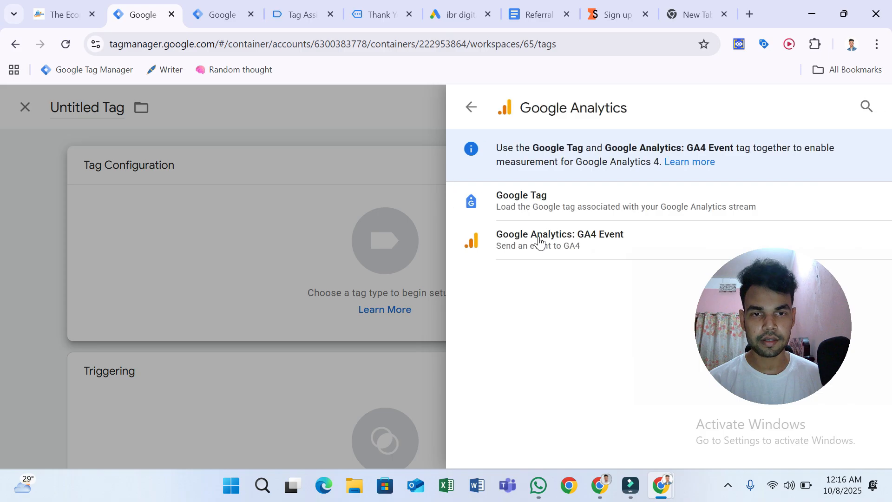
{"action": "left_click", "coordinate": [567, 247]}
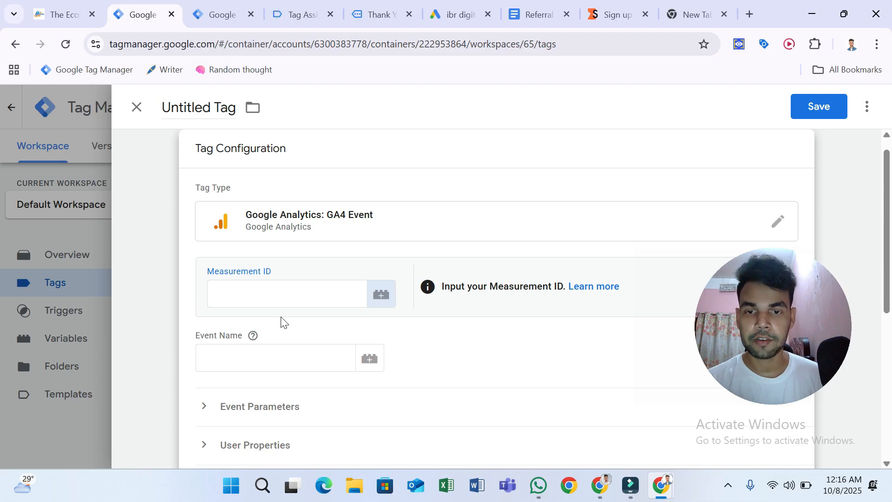
Create a Constant variable for the tag's Measurement ID and paste the GA4 measurement ID G-EKDCGFC8KP as its value.
{"action": "left_click", "coordinate": [377, 299]}
{"action": "left_click", "coordinate": [868, 107]}
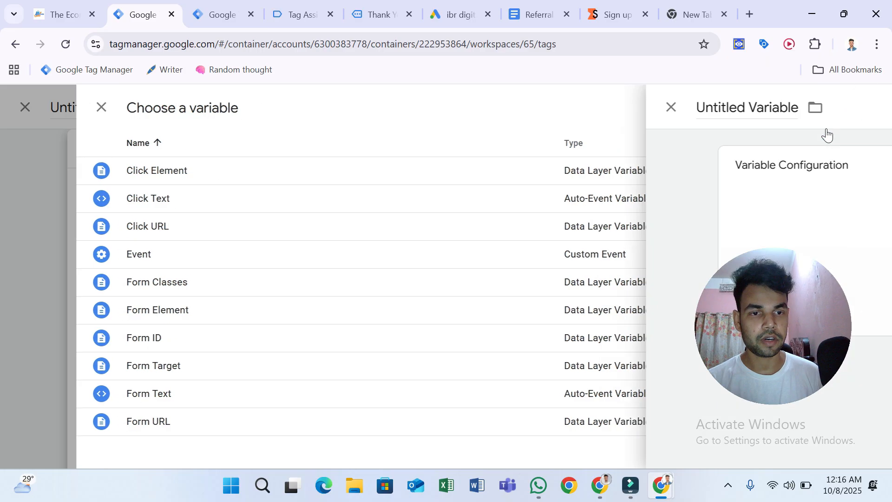
{"action": "left_click", "coordinate": [669, 173]}
{"action": "left_click", "coordinate": [860, 112]}
{"action": "type", "text": "cons"}
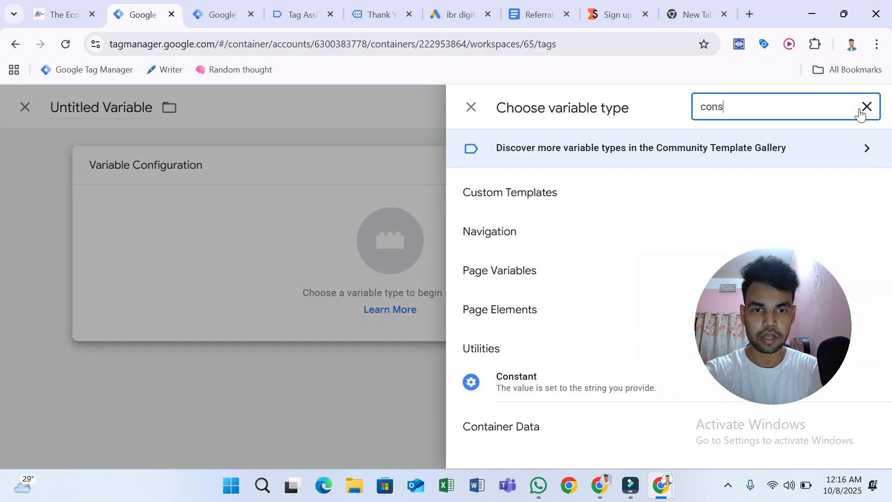
{"action": "left_click", "coordinate": [593, 390]}
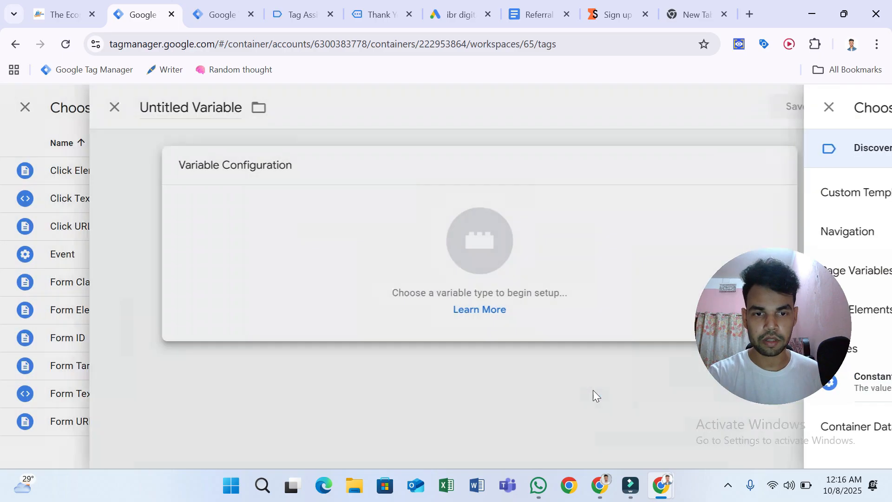
{"action": "left_click", "coordinate": [319, 312]}
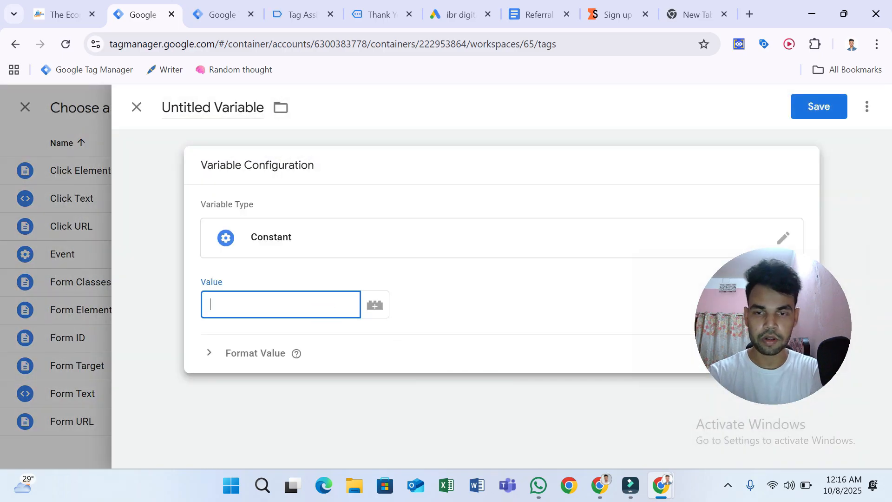
{"action": "key", "text": "super+v"}
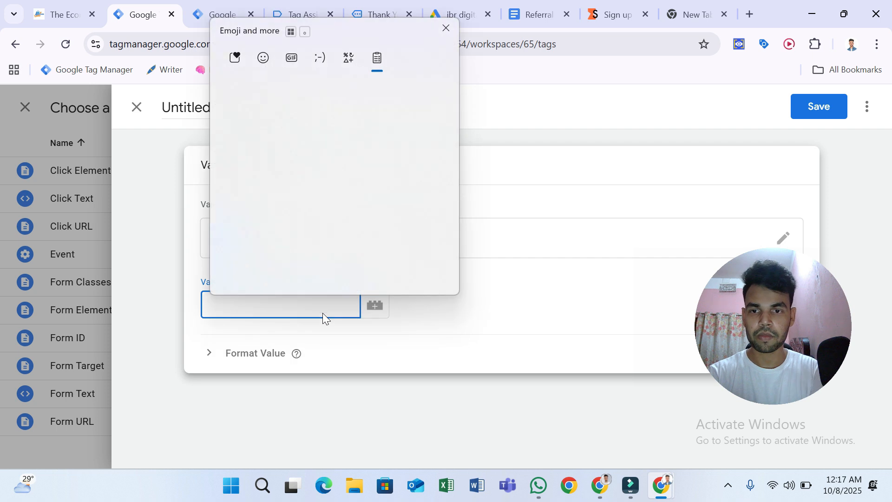
{"action": "left_click", "coordinate": [304, 158]}
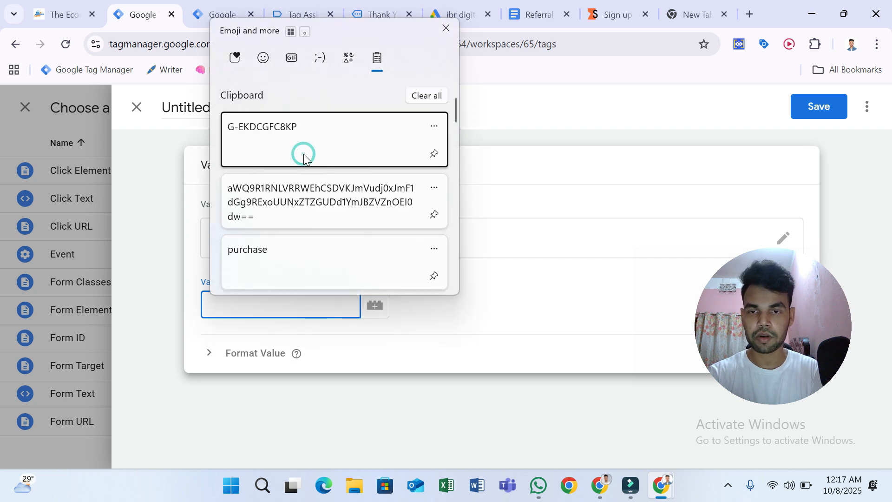
Name the new constant variable GA4 - ID and save it as the tag's Measurement ID.
{"action": "left_click", "coordinate": [243, 116]}
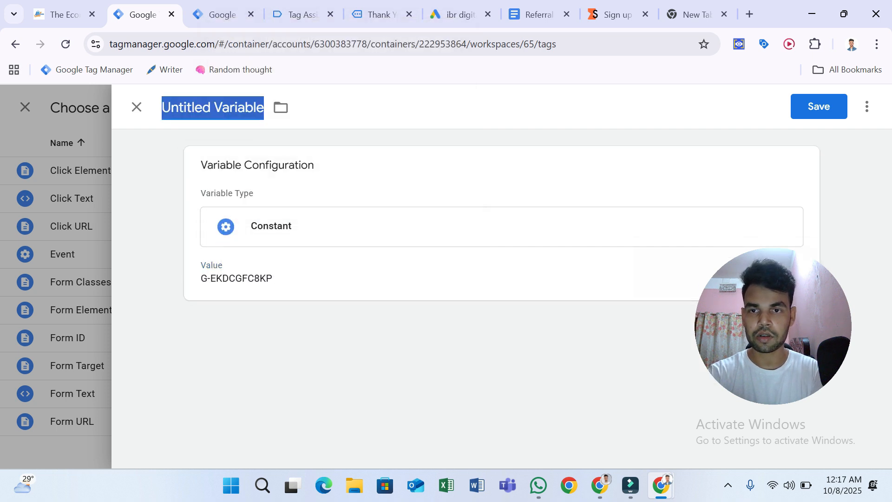
{"action": "type", "text": "GA4 "}
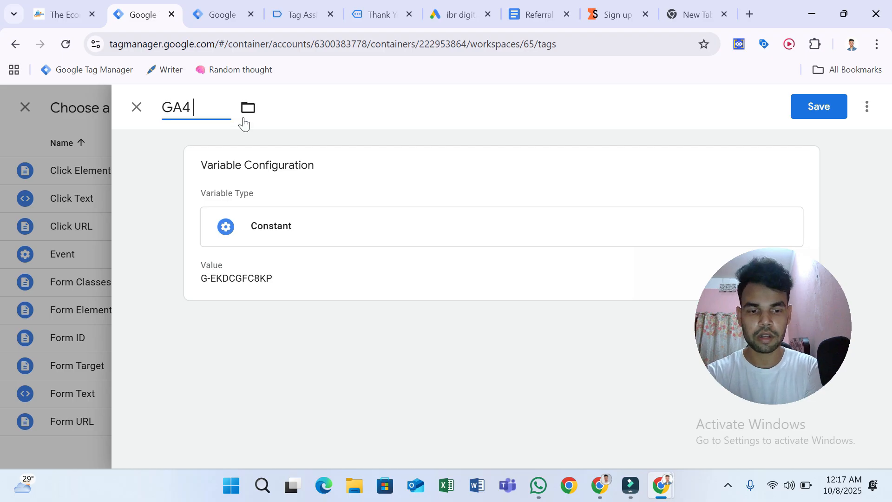
{"action": "type", "text": "- ID"}
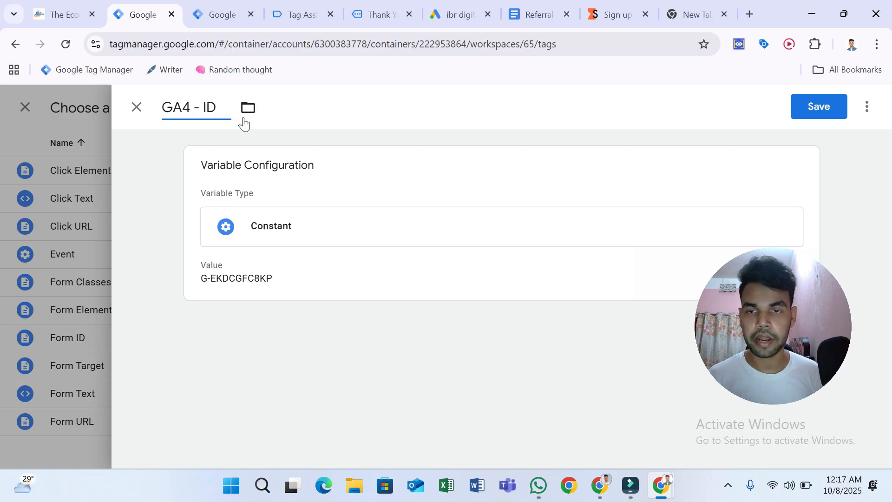
{"action": "left_click", "coordinate": [817, 110]}
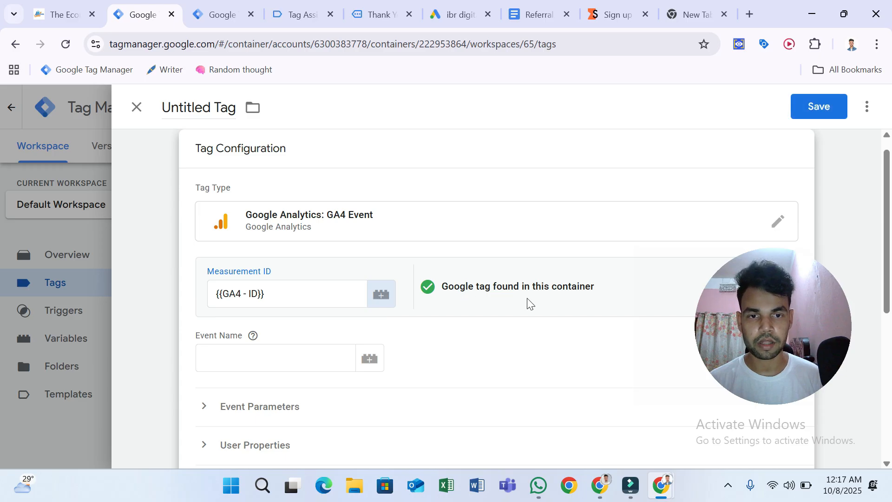
Check the conversion categories in Google Ads and set the GA4 event tag's Event Name to add_to_cart.
{"action": "scroll", "coordinate": [460, 331], "scroll_direction": "down", "scroll_amount": 2}
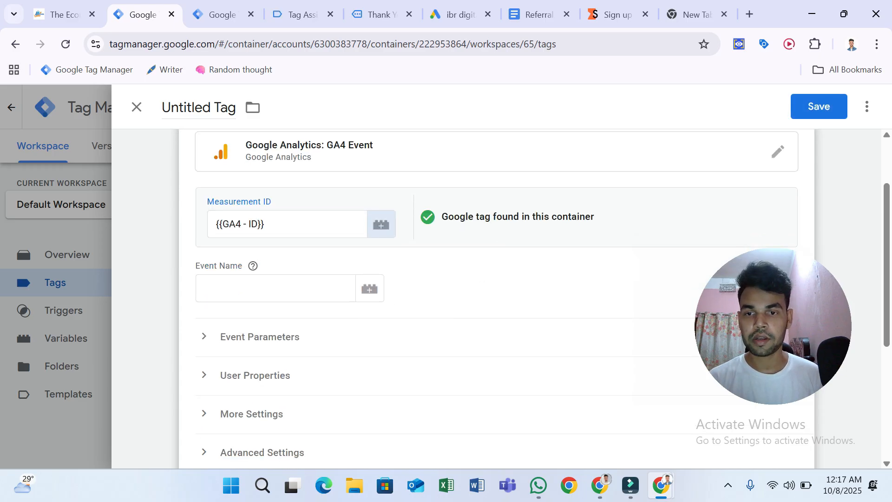
{"action": "left_click", "coordinate": [321, 289]}
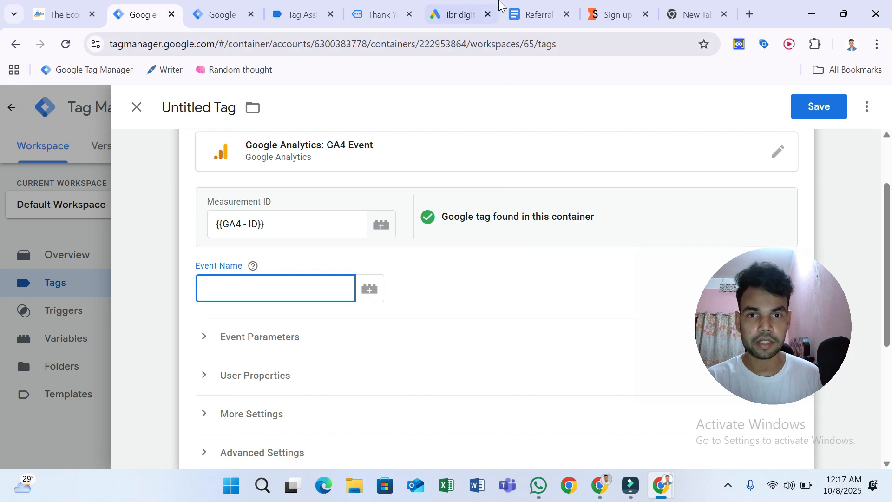
{"action": "left_click", "coordinate": [462, 23]}
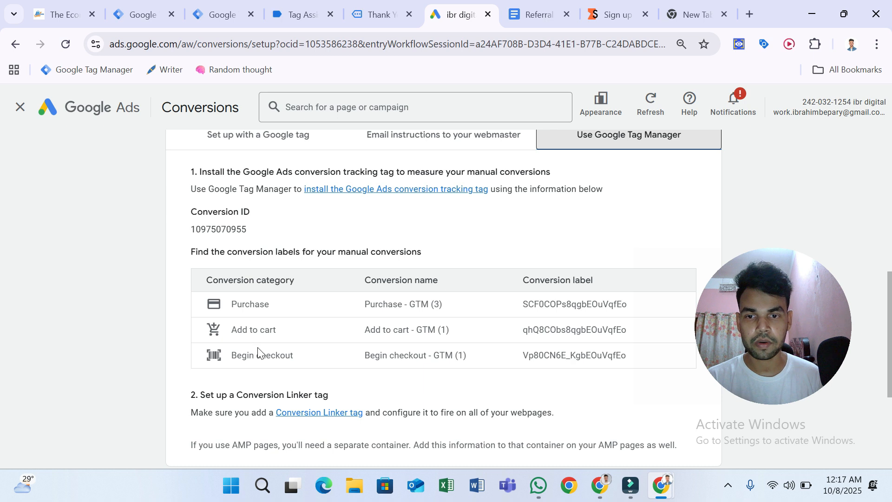
{"action": "left_click", "coordinate": [218, 14]}
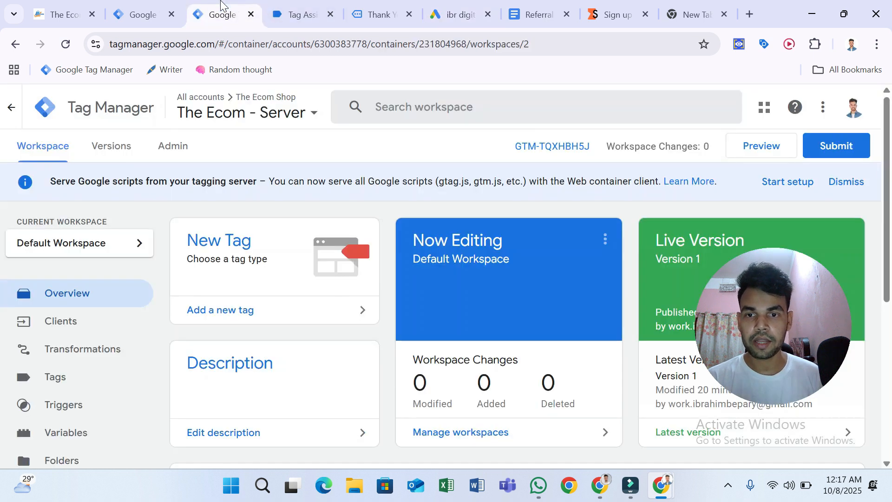
{"action": "left_click", "coordinate": [142, 14]}
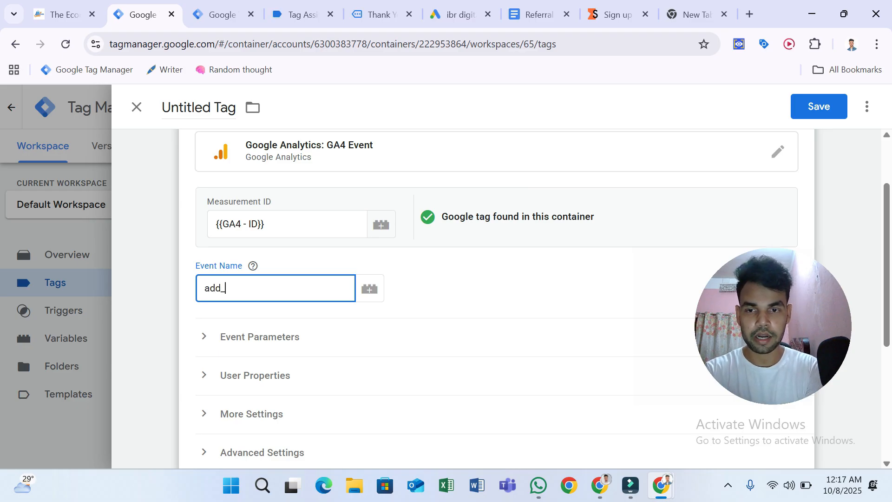
{"action": "type", "text": "add_to_cart"}
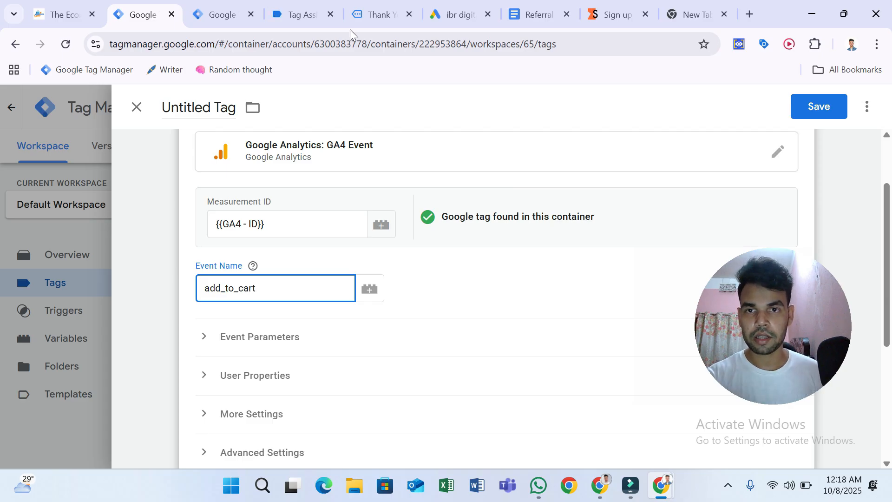
Copy the add_to_cart event name from the Product Page event in Tag Assistant and return to the tag's Event Name in Tag Manager.
{"action": "left_click", "coordinate": [297, 15]}
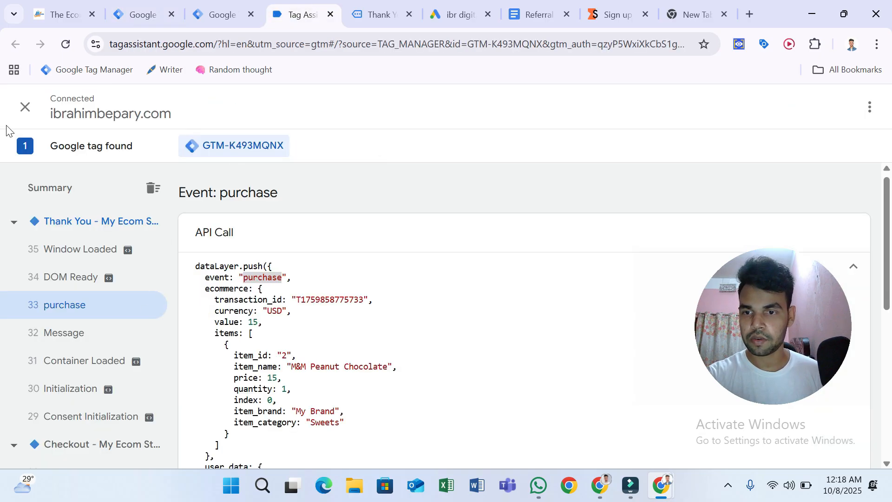
{"action": "scroll", "coordinate": [118, 365], "scroll_direction": "down", "scroll_amount": 15}
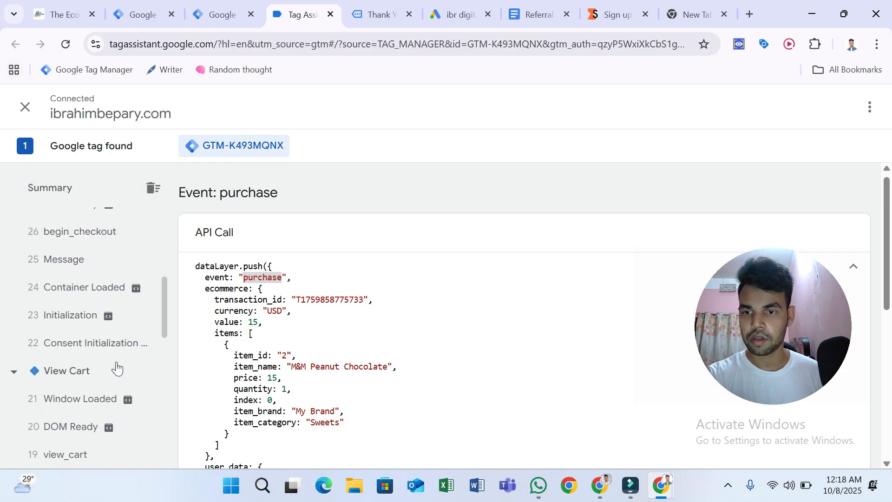
{"action": "scroll", "coordinate": [116, 367], "scroll_direction": "down", "scroll_amount": 2}
{"action": "scroll", "coordinate": [116, 366], "scroll_direction": "up", "scroll_amount": 5}
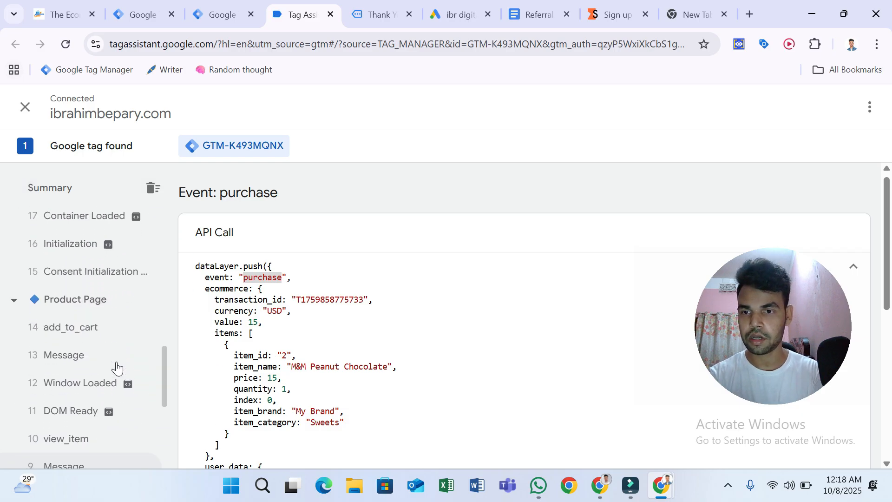
{"action": "left_click", "coordinate": [91, 389]}
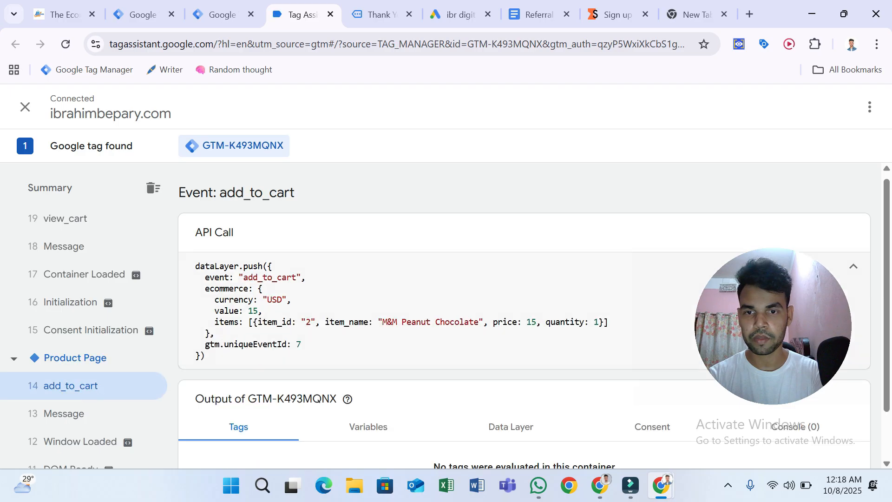
{"action": "double_click", "coordinate": [268, 277]}
{"action": "right_click", "coordinate": [260, 279]}
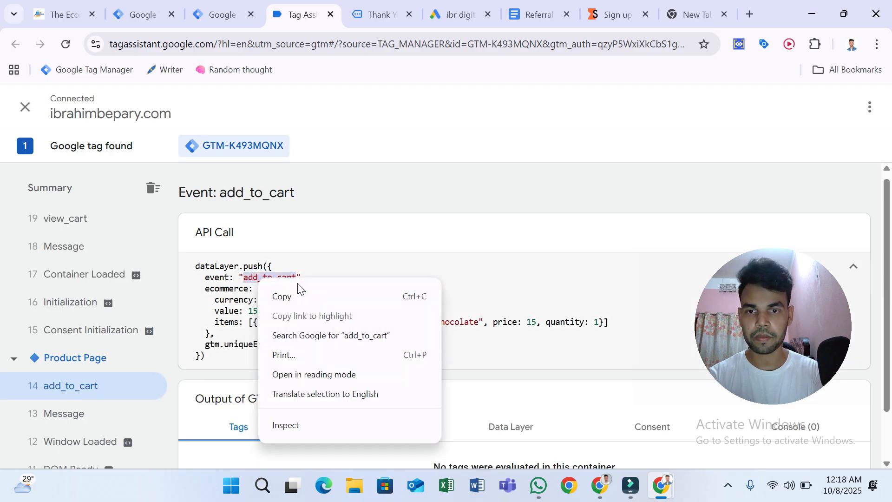
{"action": "left_click", "coordinate": [301, 295]}
{"action": "left_click", "coordinate": [165, 10]}
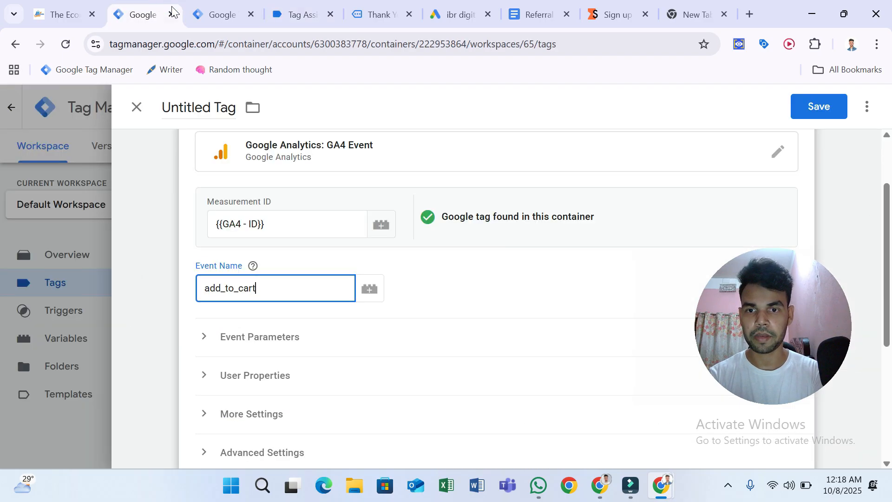
{"action": "key", "text": "ctrl+a"}
{"action": "left_click", "coordinate": [269, 257]}
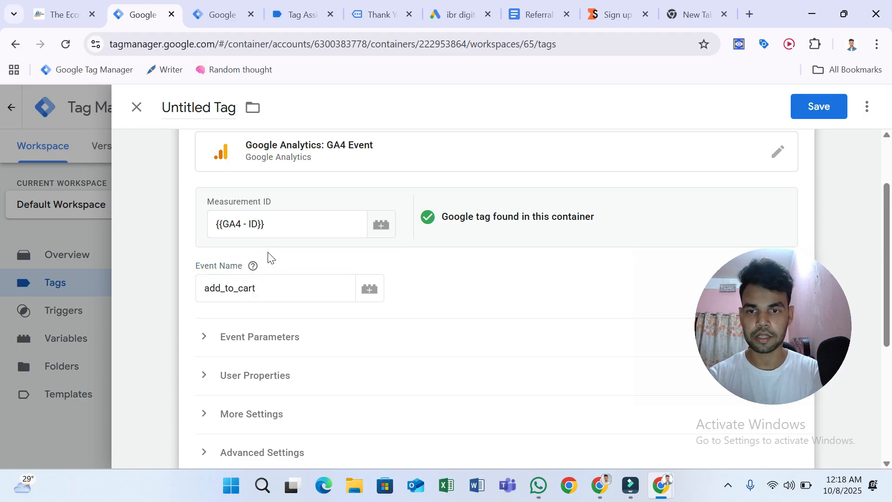
Add AddToCart - Trigger as the firing trigger of the add_to_cart event tag.
{"action": "scroll", "coordinate": [511, 303], "scroll_direction": "down", "scroll_amount": 5}
{"action": "left_click", "coordinate": [316, 346]}
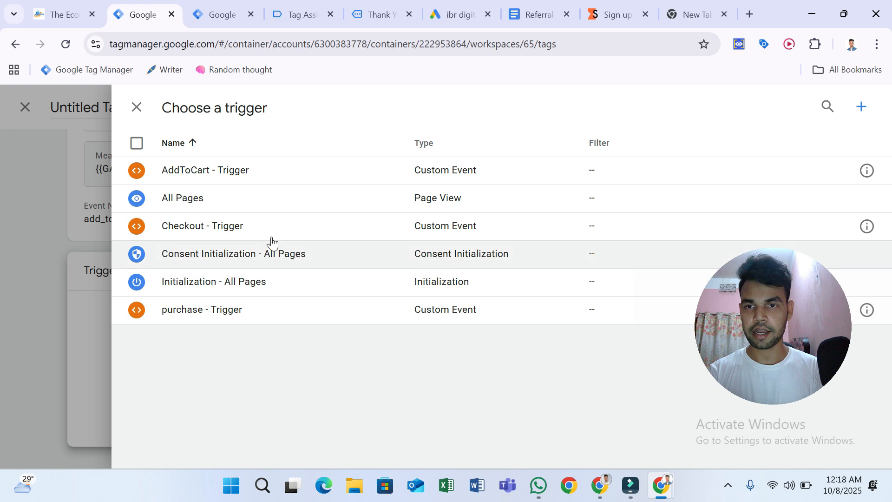
{"action": "left_click", "coordinate": [247, 170]}
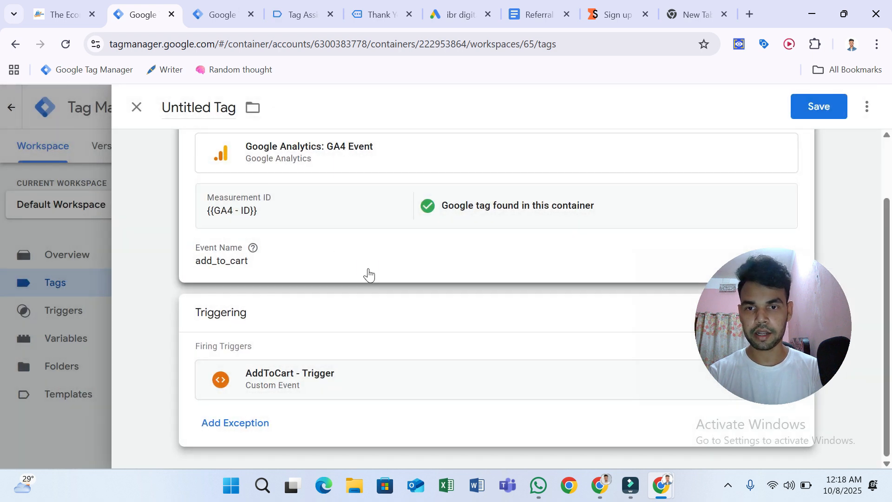
Reopen the tag configuration to view its Event Parameters, and examine the ecommerce data of the add_to_cart event in Tag Assistant.
{"action": "left_click", "coordinate": [367, 273]}
{"action": "scroll", "coordinate": [368, 273], "scroll_direction": "down", "scroll_amount": 1}
{"action": "left_click", "coordinate": [281, 287]}
{"action": "scroll", "coordinate": [281, 287], "scroll_direction": "down", "scroll_amount": 1}
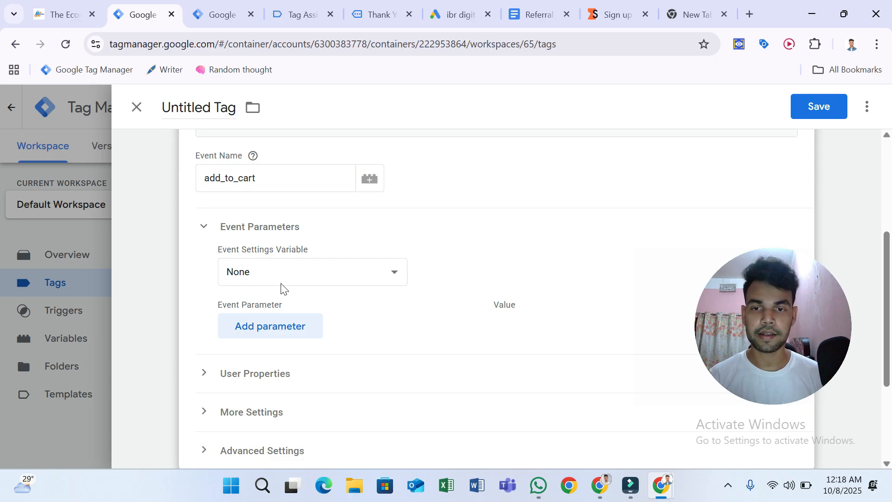
{"action": "left_click", "coordinate": [260, 229]}
{"action": "left_click", "coordinate": [291, 5]}
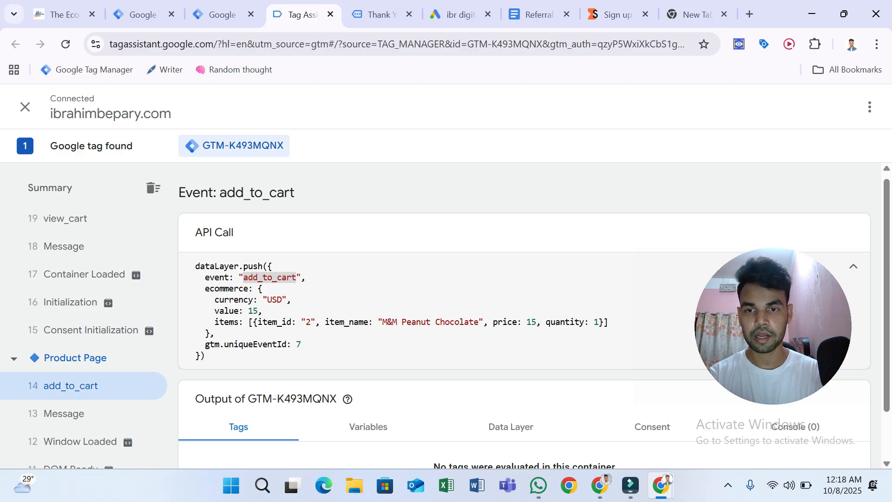
{"action": "left_click_drag", "start_coordinate": [219, 288], "coordinate": [296, 322]}
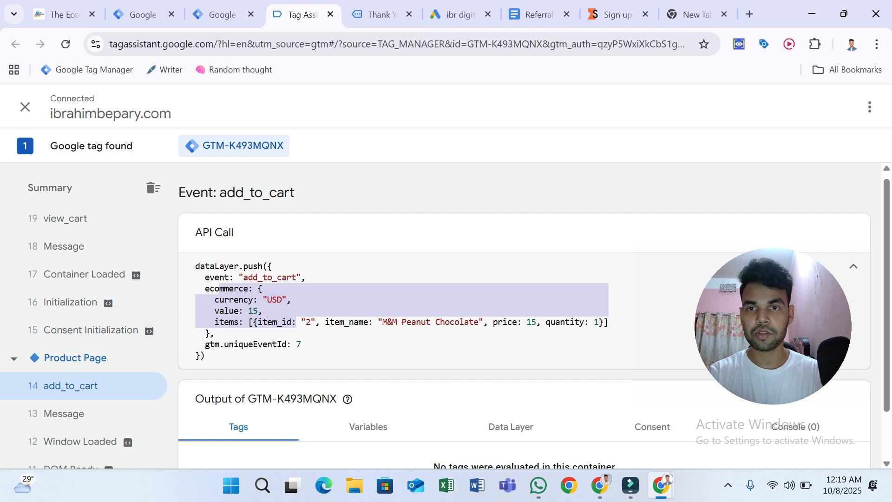
{"action": "left_click", "coordinate": [169, 4]}
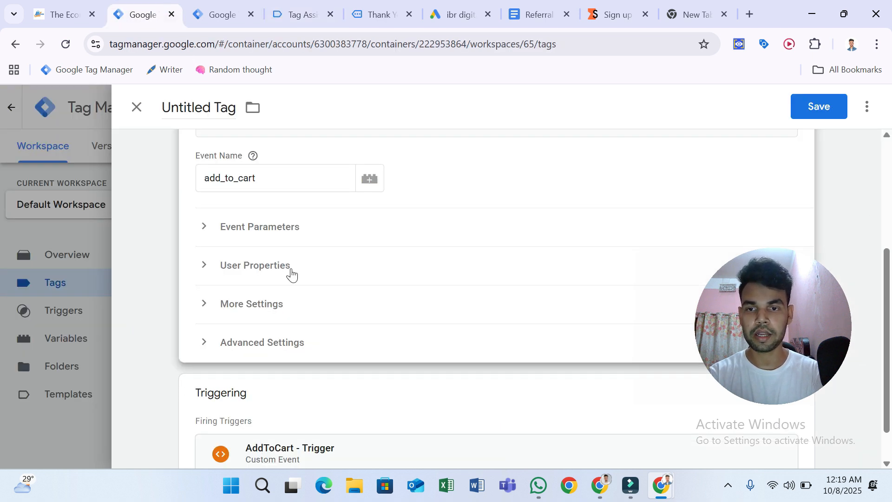
Enable Send Ecommerce data in the add_to_cart tag's More Settings.
{"action": "left_click", "coordinate": [284, 303]}
{"action": "scroll", "coordinate": [285, 306], "scroll_direction": "down", "scroll_amount": 1}
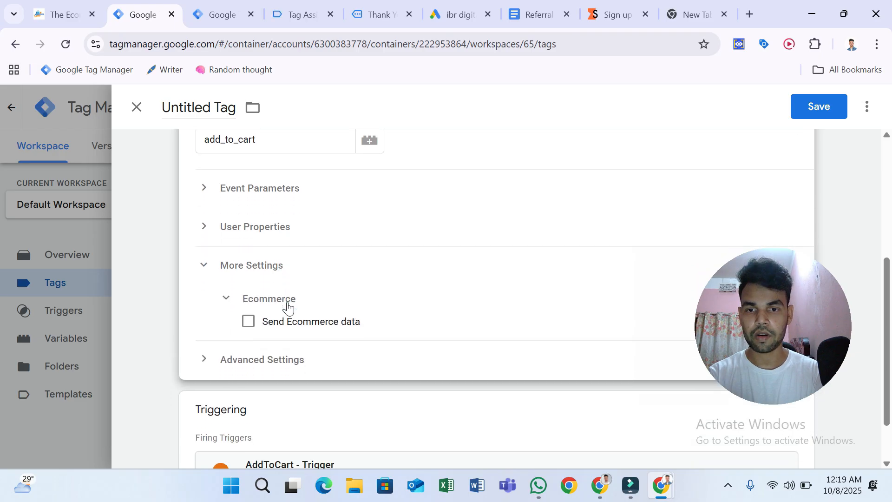
{"action": "left_click", "coordinate": [248, 321]}
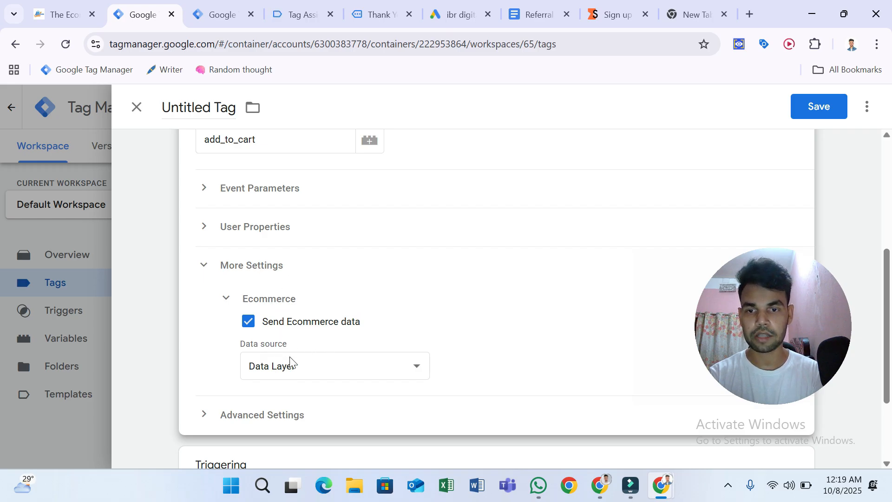
Compare the currency, value and items of the add_to_cart event in Tag Assistant with the tag's Ecommerce settings in Tag Manager.
{"action": "left_click", "coordinate": [304, 3]}
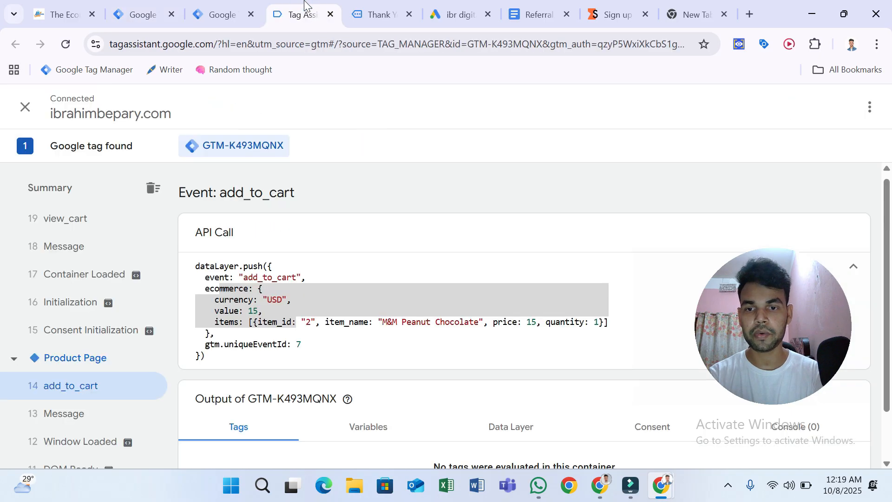
{"action": "left_click", "coordinate": [263, 310]}
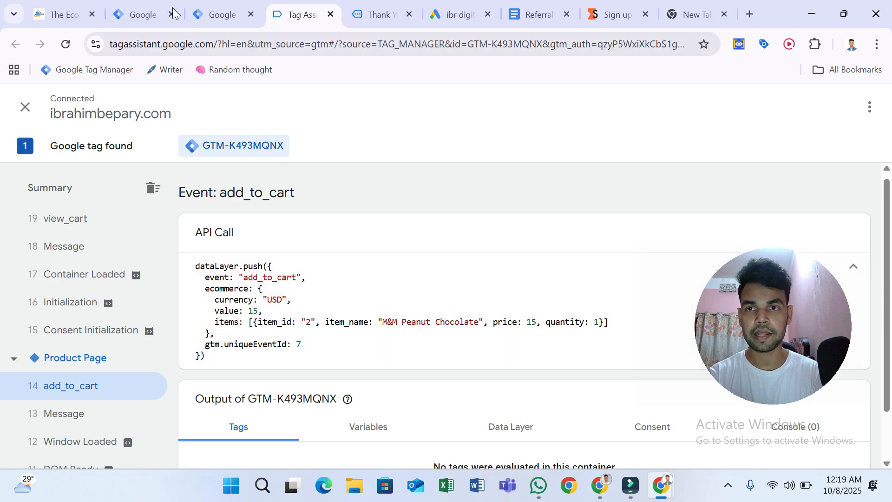
{"action": "left_click", "coordinate": [139, 14]}
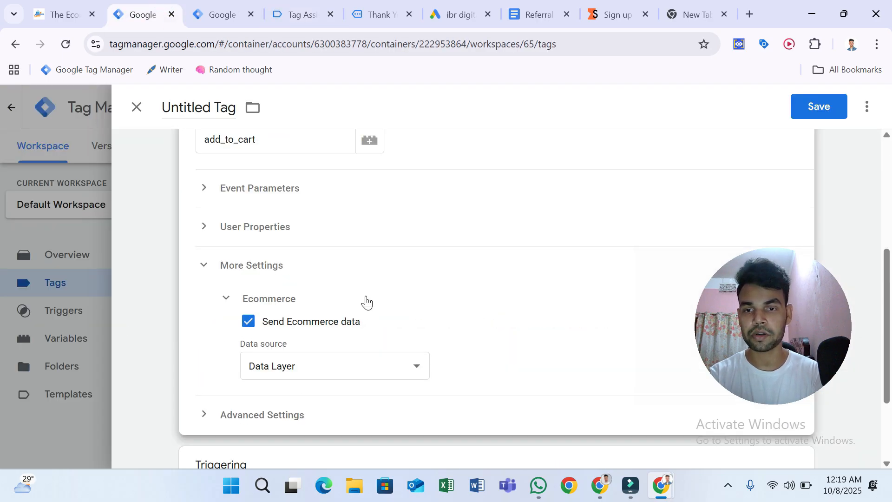
{"action": "left_click", "coordinate": [300, 14]}
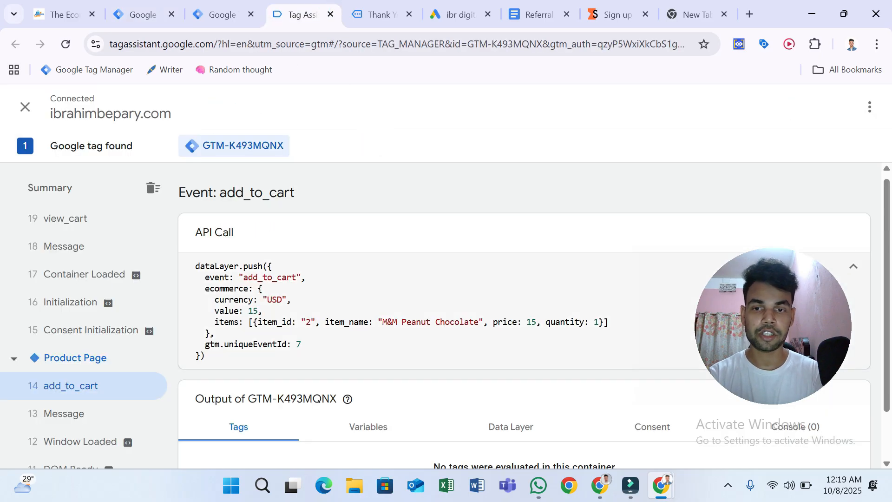
{"action": "left_click", "coordinate": [154, 11]}
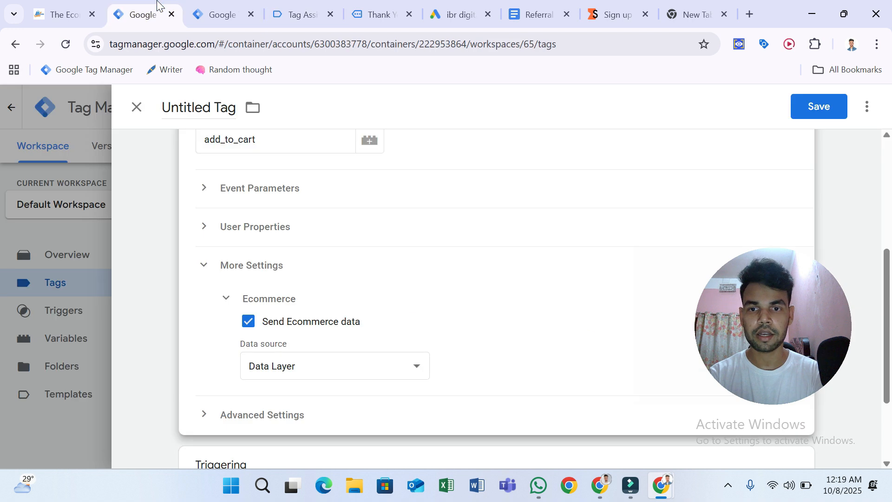
Name the untitled add_to_cart event tag "GA4 - AddToCart".
{"action": "scroll", "coordinate": [504, 287], "scroll_direction": "down", "scroll_amount": 2}
{"action": "scroll", "coordinate": [504, 287], "scroll_direction": "up", "scroll_amount": 4}
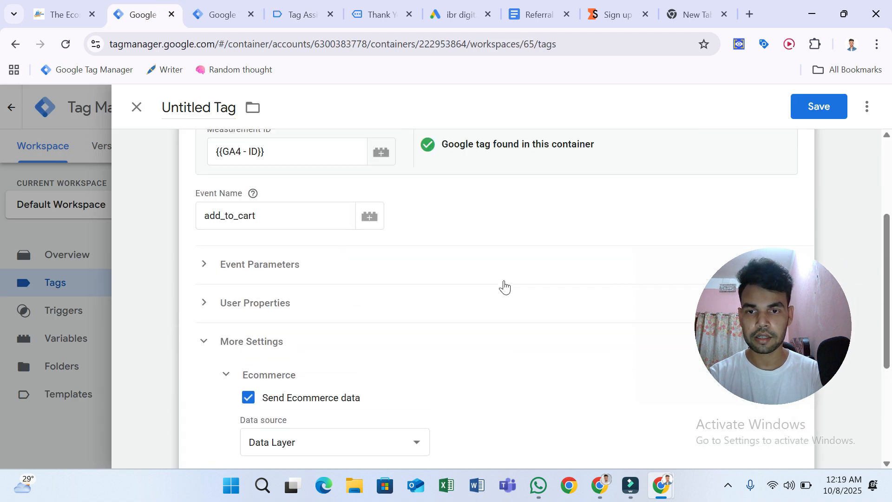
{"action": "scroll", "coordinate": [355, 420], "scroll_direction": "down", "scroll_amount": 1}
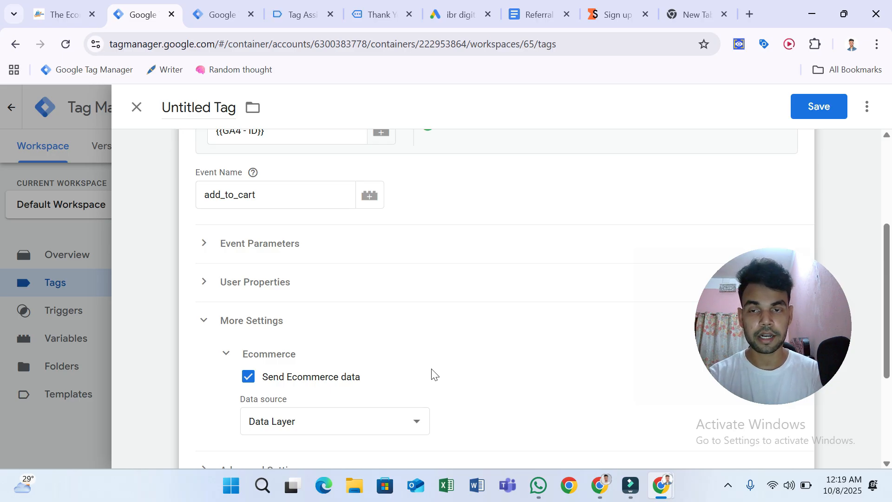
{"action": "scroll", "coordinate": [432, 374], "scroll_direction": "up", "scroll_amount": 4}
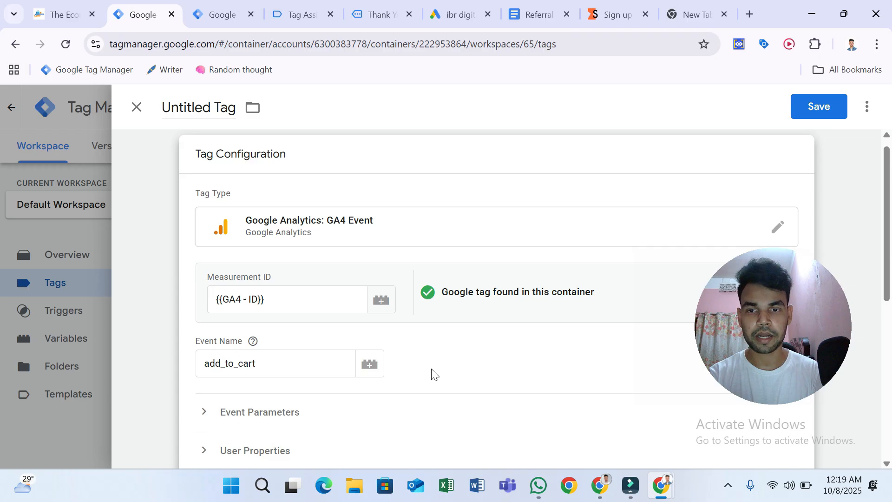
{"action": "left_click_drag", "start_coordinate": [211, 108], "coordinate": [161, 107]}
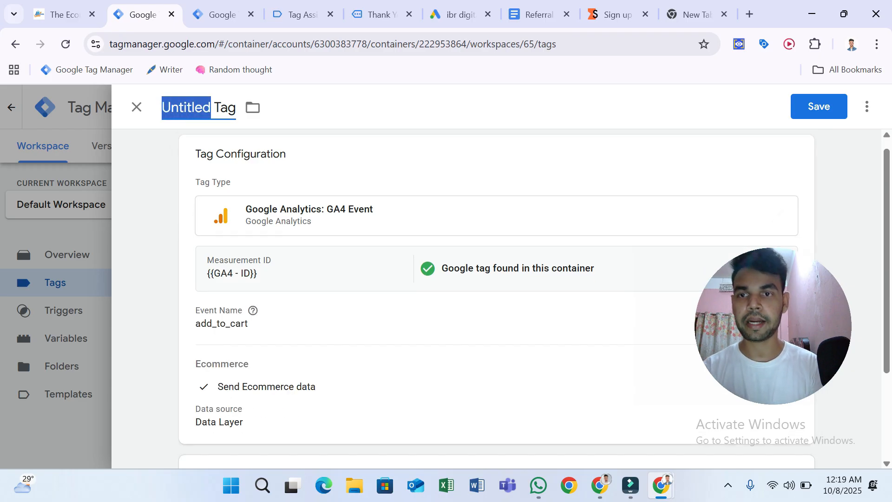
{"action": "type", "text": "GA"}
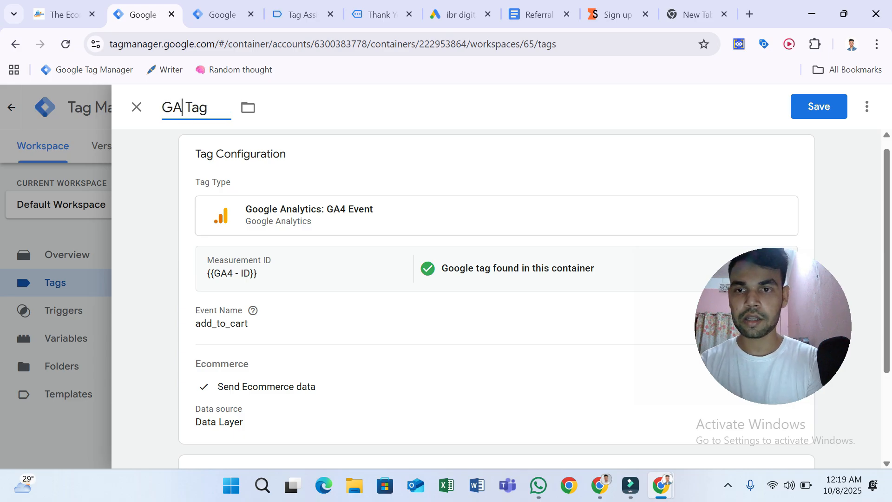
{"action": "type", "text": "4 - Add"}
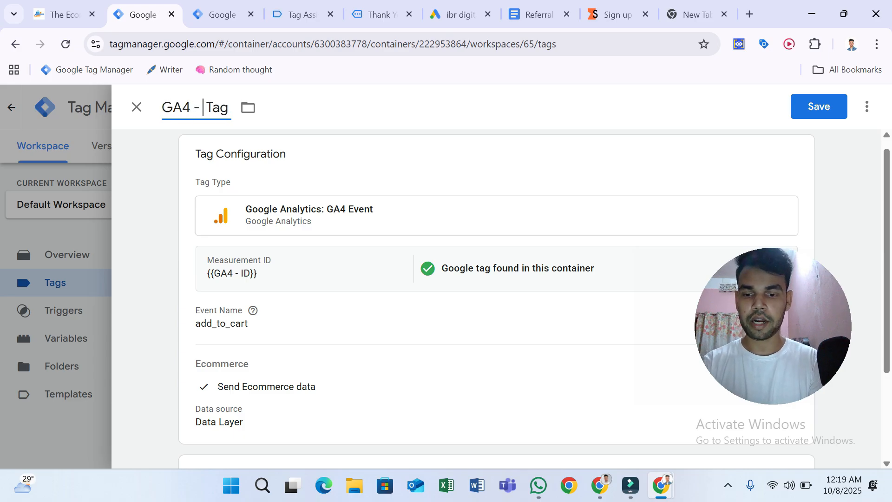
{"action": "type", "text": "ToCa"}
{"action": "type", "text": "rt"}
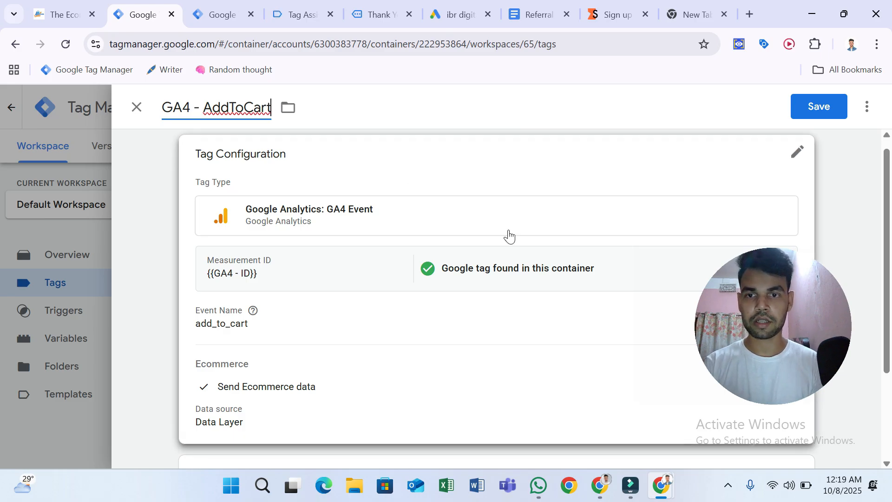
Start creating a new event settings variable within the event parameters of the GA4 - AddToCart tag.
{"action": "left_click", "coordinate": [416, 324]}
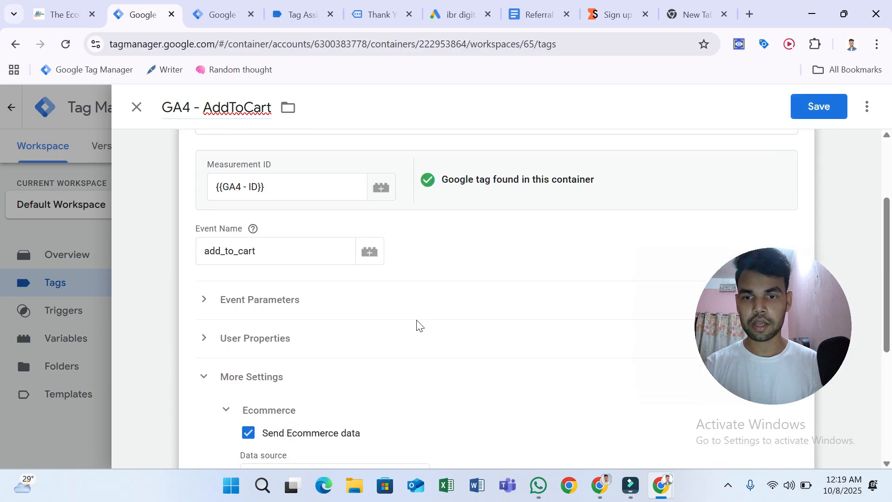
{"action": "left_click", "coordinate": [260, 301]}
{"action": "scroll", "coordinate": [265, 297], "scroll_direction": "down", "scroll_amount": 2}
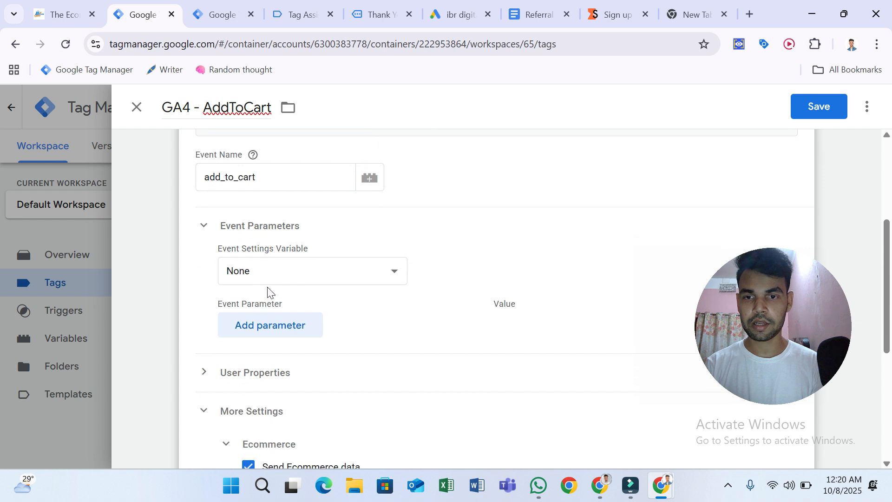
{"action": "left_click", "coordinate": [308, 263]}
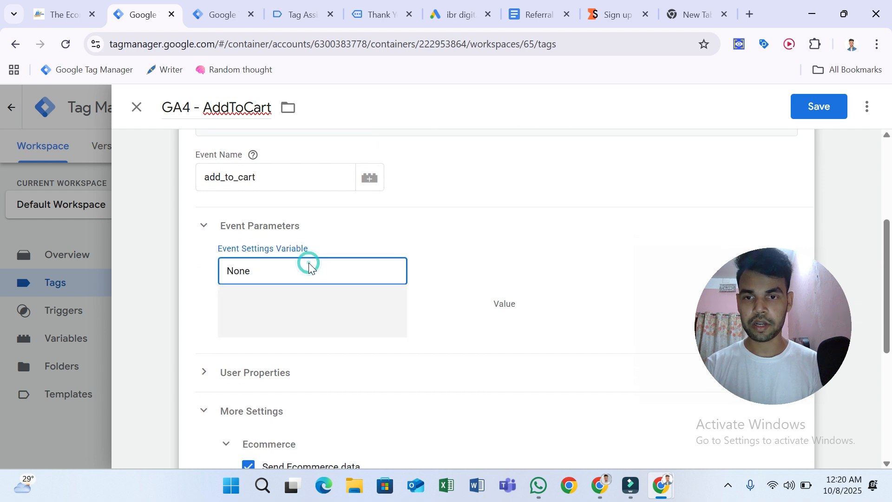
{"action": "left_click", "coordinate": [291, 321]}
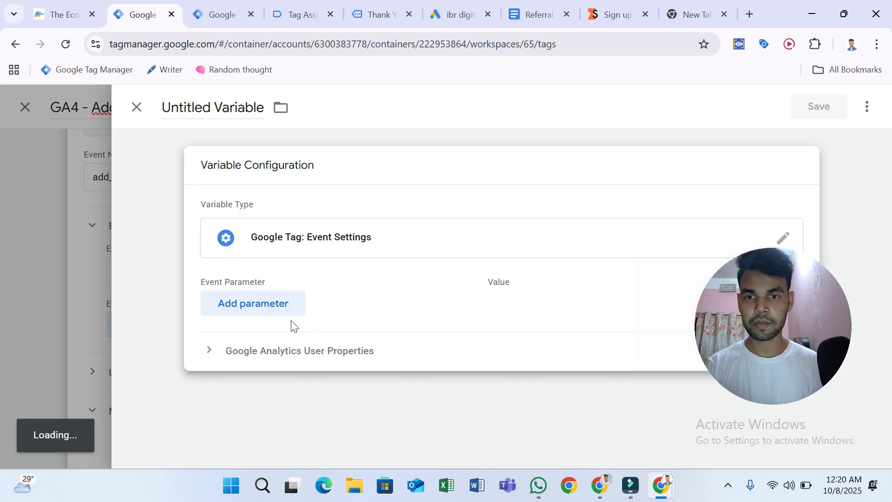
Add an event parameter called server_container_url to the new event settings variable.
{"action": "left_click", "coordinate": [262, 311]}
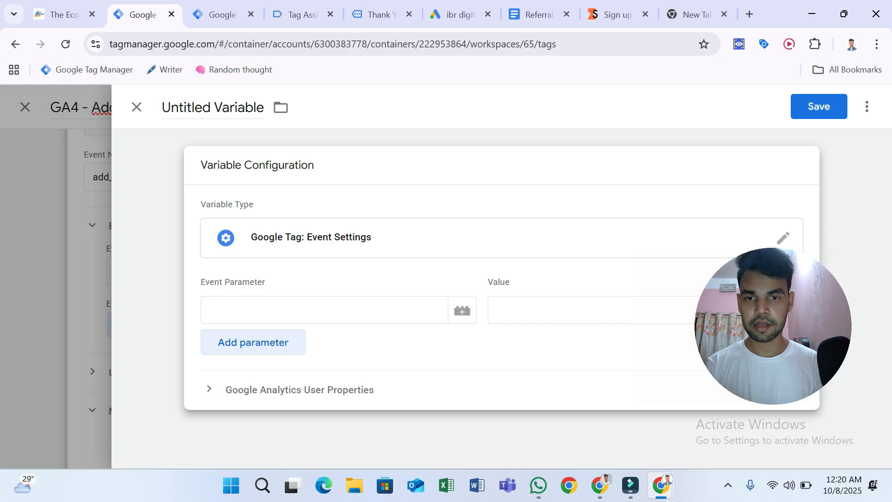
{"action": "left_click", "coordinate": [373, 306]}
{"action": "type", "text": "server_container"}
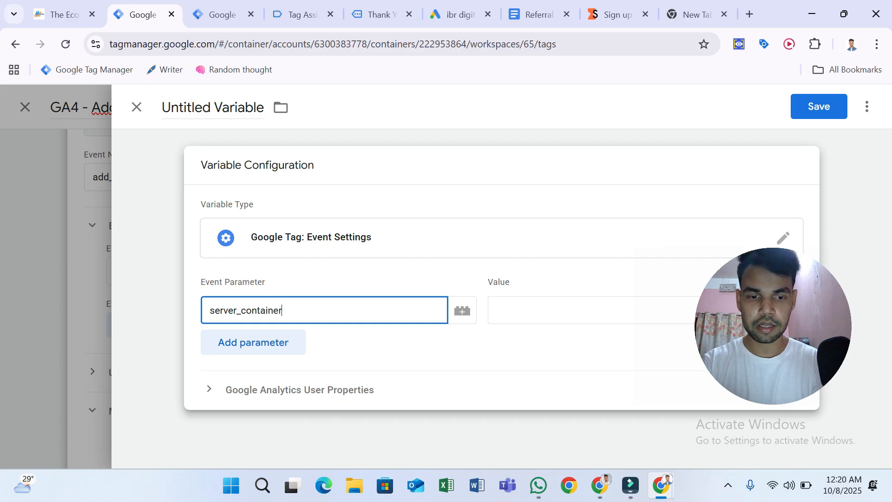
{"action": "key", "text": "Tab"}
{"action": "left_click", "coordinate": [546, 308]}
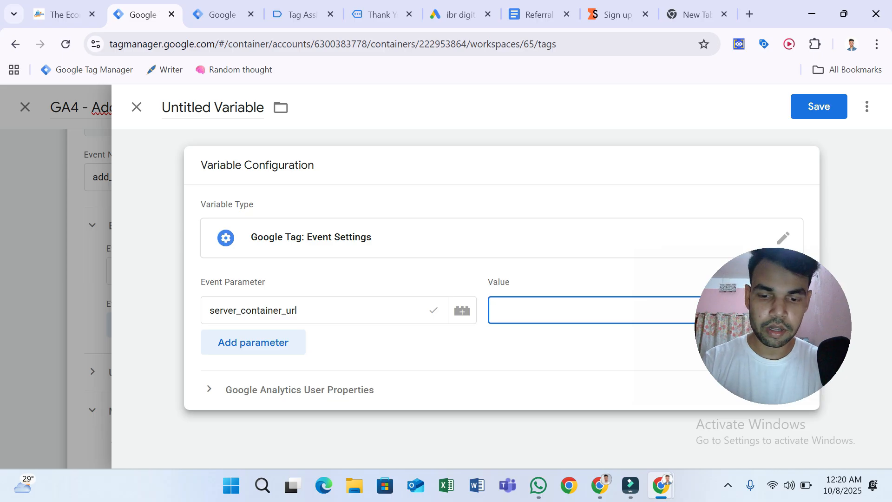
{"action": "key", "text": "super+v"}
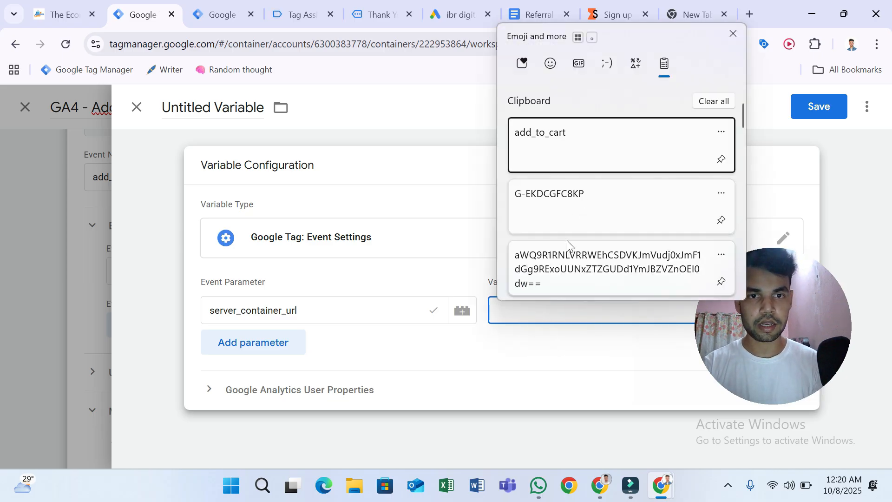
{"action": "scroll", "coordinate": [566, 240], "scroll_direction": "down", "scroll_amount": 3}
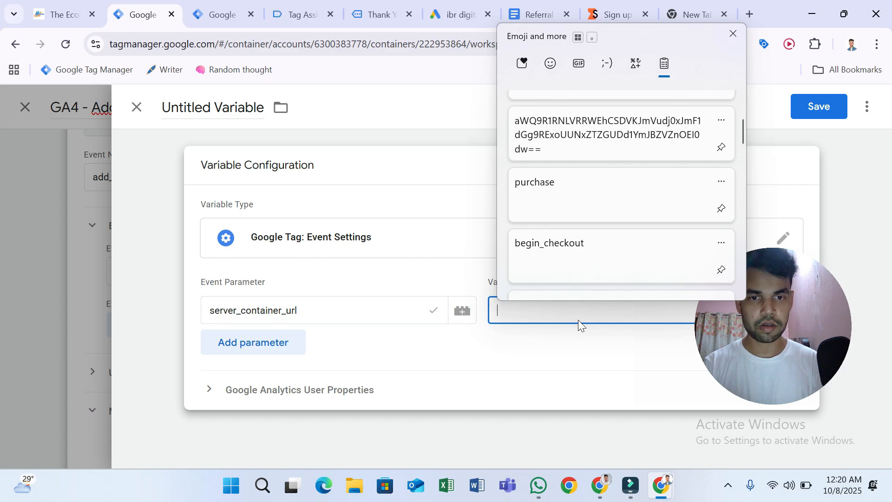
{"action": "key", "text": "Escape"}
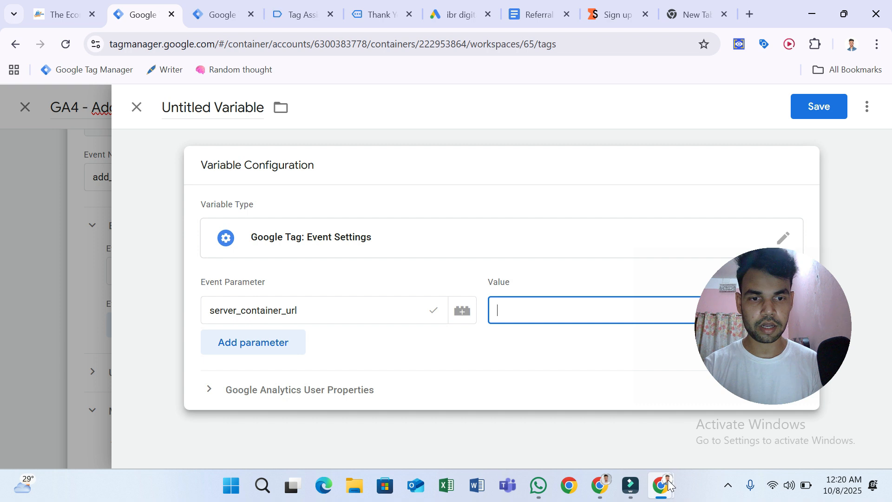
Copy the tagging server's domain URL from the Stape container page and enter it as the server_container_url value in Google Tag Manager.
{"action": "mouse_move", "coordinate": [669, 484]}
{"action": "left_click", "coordinate": [704, 419]}
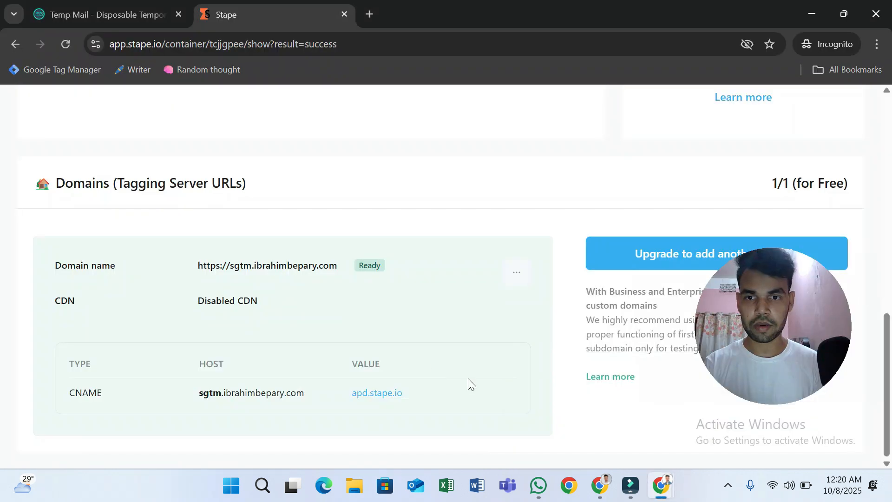
{"action": "left_click", "coordinate": [346, 267]}
{"action": "mouse_move", "coordinate": [669, 488]}
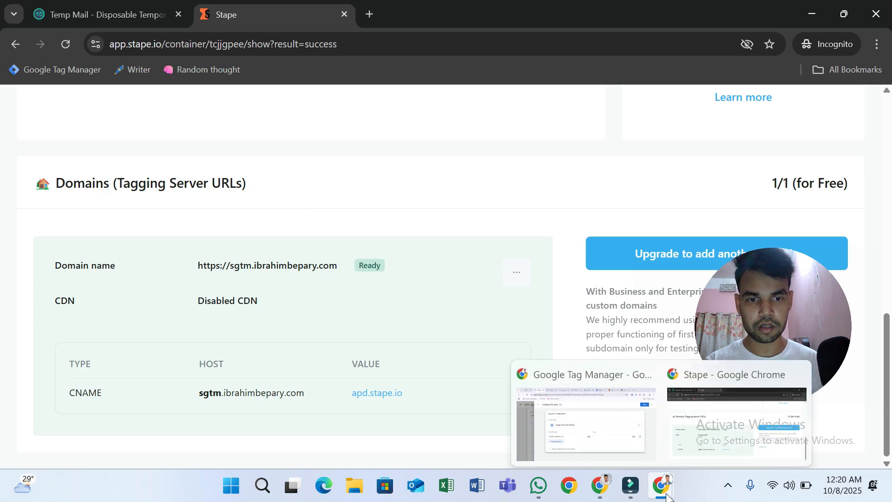
{"action": "left_click", "coordinate": [617, 418]}
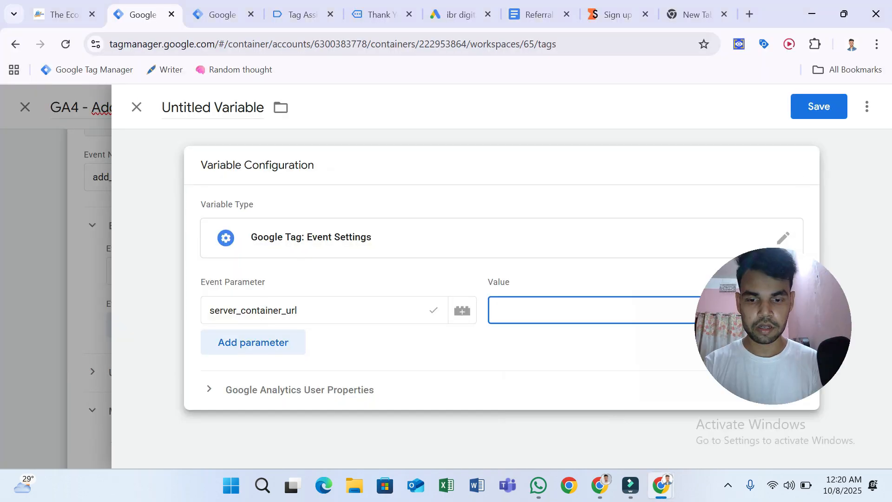
{"action": "key", "text": "ctrl+v"}
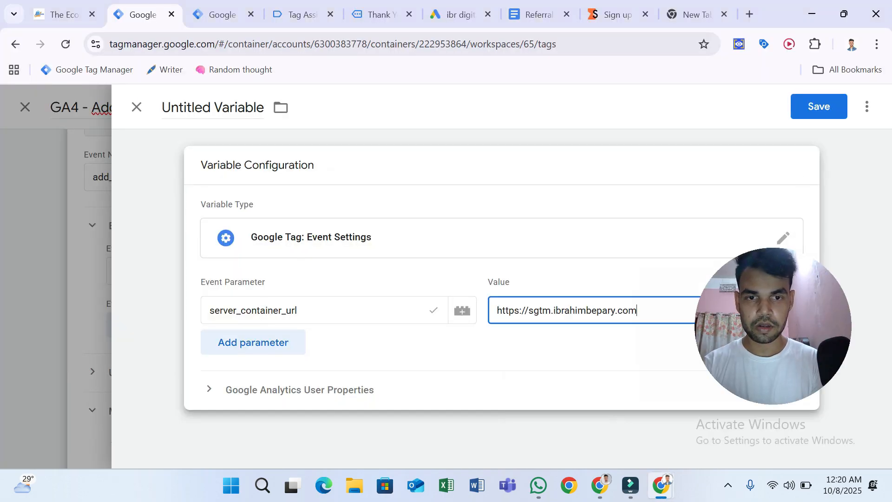
Save the event settings variable under the name "SERVER URL".
{"action": "left_click", "coordinate": [826, 108]}
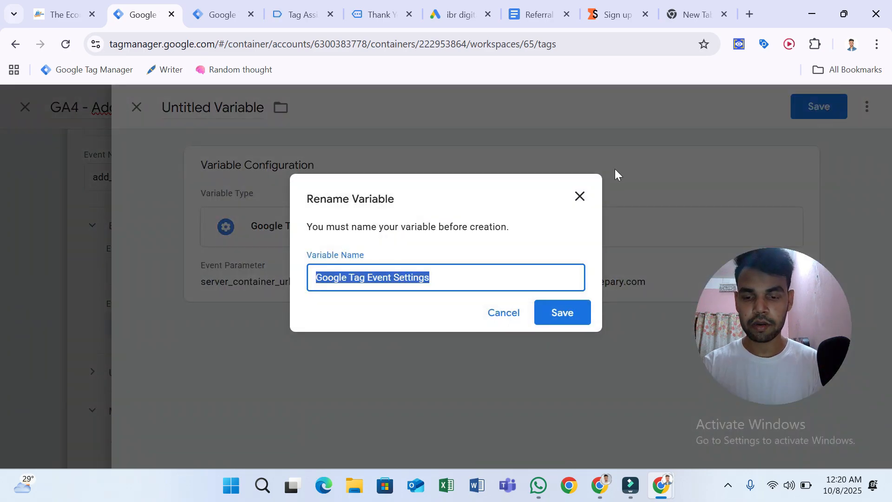
{"action": "type", "text": "SERVER URL"}
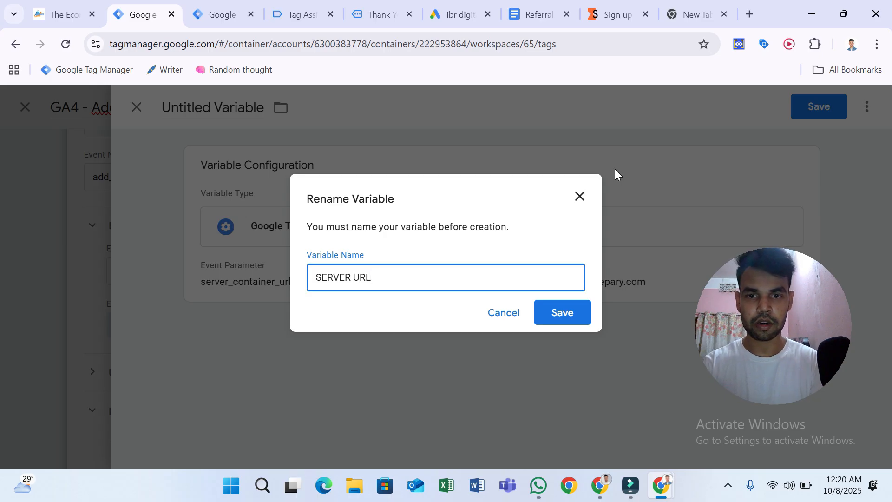
{"action": "left_click", "coordinate": [552, 311]}
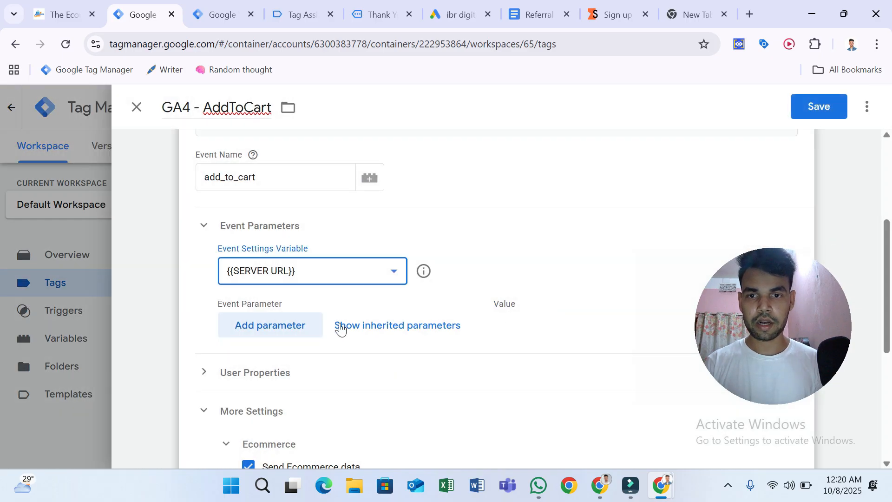
Review the settings and trigger of the GA4 - AddToCart tag and save it.
{"action": "scroll", "coordinate": [480, 306], "scroll_direction": "down", "scroll_amount": 5}
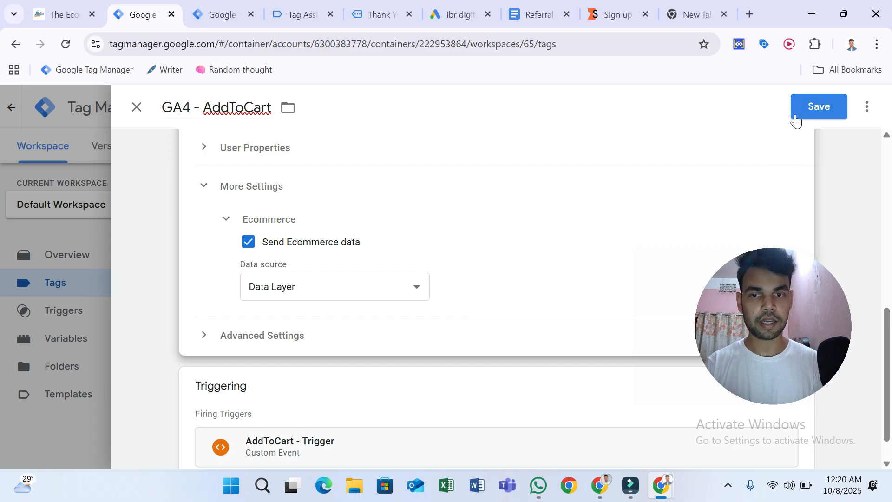
{"action": "scroll", "coordinate": [468, 276], "scroll_direction": "up", "scroll_amount": 5}
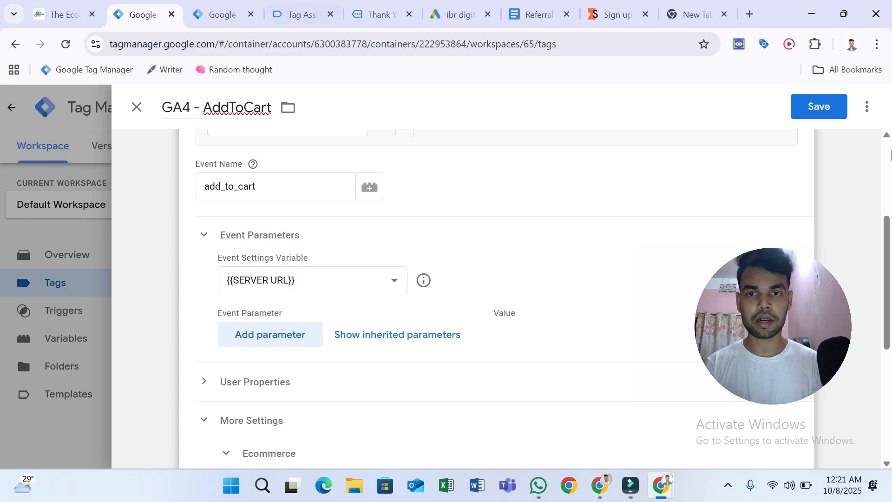
{"action": "left_click", "coordinate": [829, 114]}
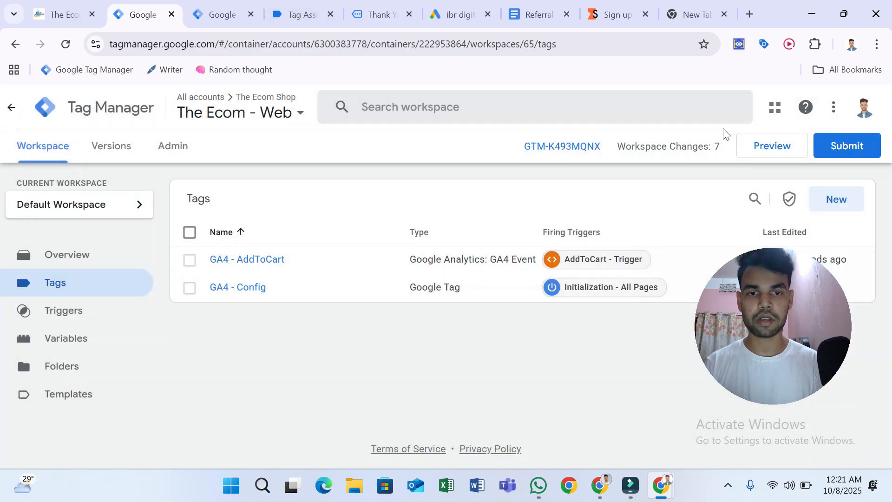
Make a copy of the GA4 - AddToCart tag.
{"action": "left_click", "coordinate": [280, 269]}
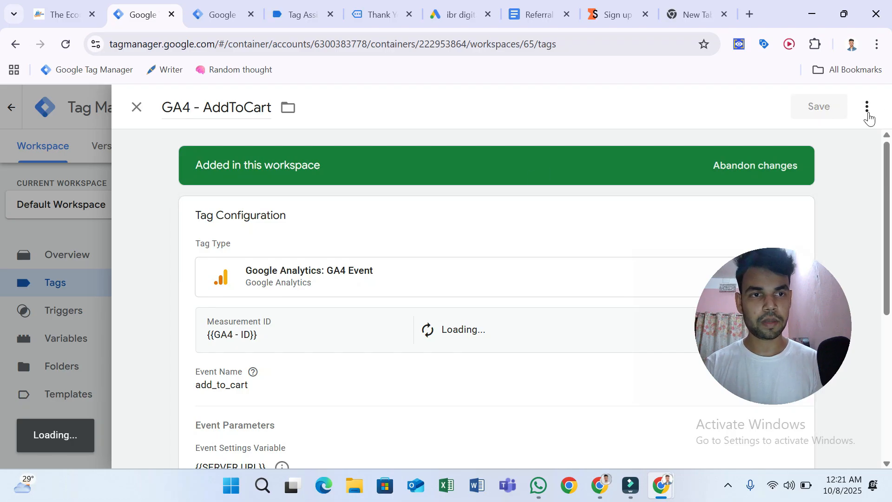
{"action": "left_click", "coordinate": [867, 114]}
{"action": "left_click", "coordinate": [844, 139]}
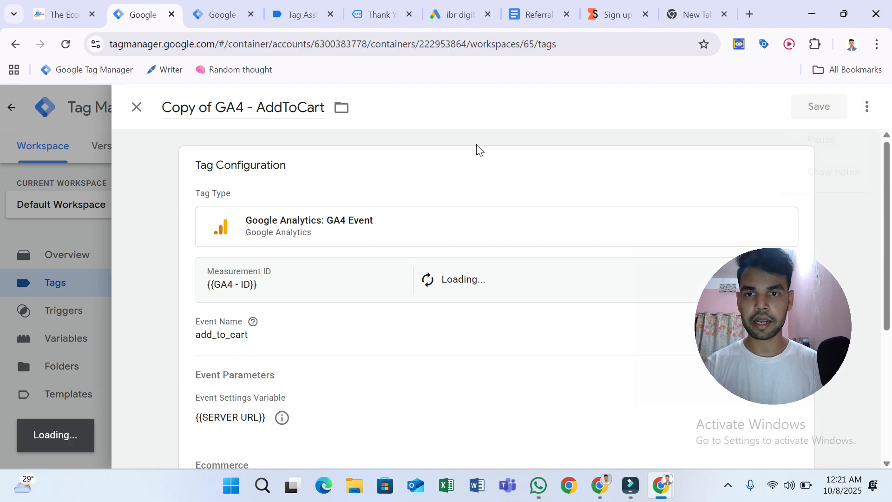
Rename the copied tag as "GA4 - Checkout".
{"action": "key", "text": "BackSpace"}
{"action": "key", "text": "BackSpace"}
{"action": "key", "text": "BackSpace"}
{"action": "key", "text": "BackSpace"}
{"action": "key", "text": "BackSpace"}
{"action": "key", "text": "BackSpace"}
{"action": "key", "text": "BackSpace"}
{"action": "key", "text": "BackSpace"}
{"action": "double_click", "coordinate": [220, 110]}
{"action": "type", "text": "Checko"}
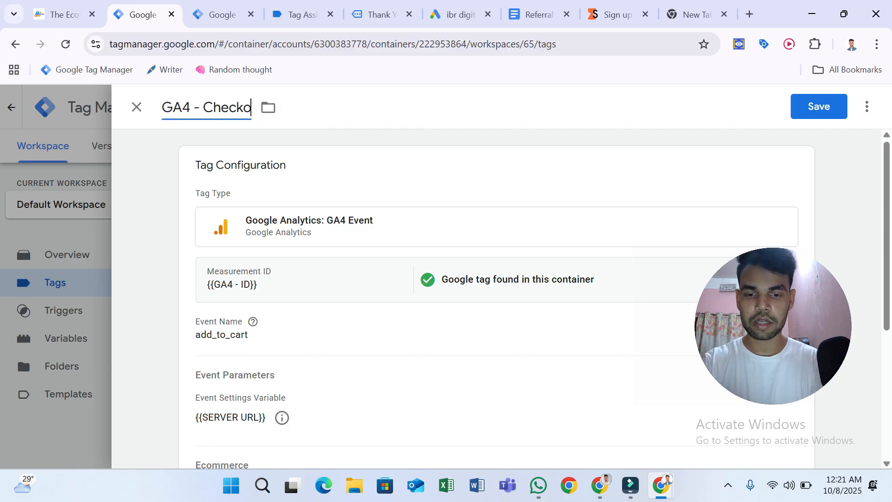
Open the copied tag's configuration for editing, and copy the begin_checkout event name from that event's API call in Tag Assistant.
{"action": "left_click", "coordinate": [342, 360]}
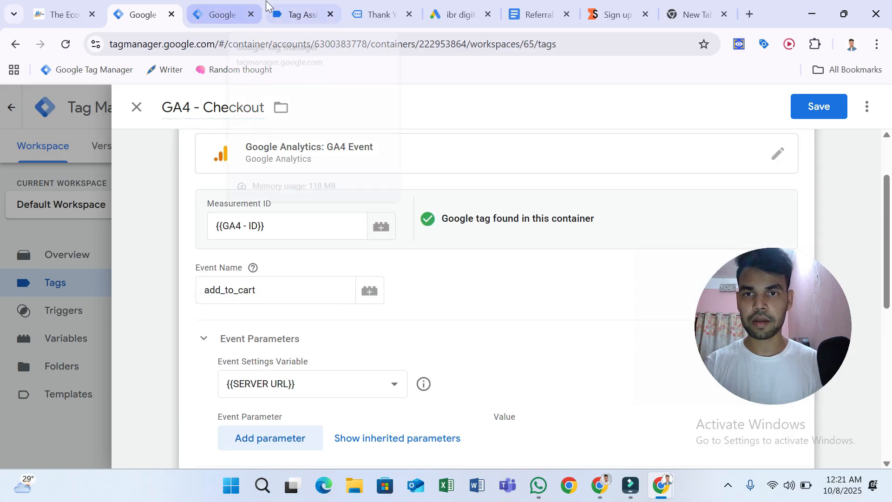
{"action": "left_click", "coordinate": [297, 14]}
{"action": "scroll", "coordinate": [94, 327], "scroll_direction": "up", "scroll_amount": 5}
{"action": "scroll", "coordinate": [93, 326], "scroll_direction": "up", "scroll_amount": 1}
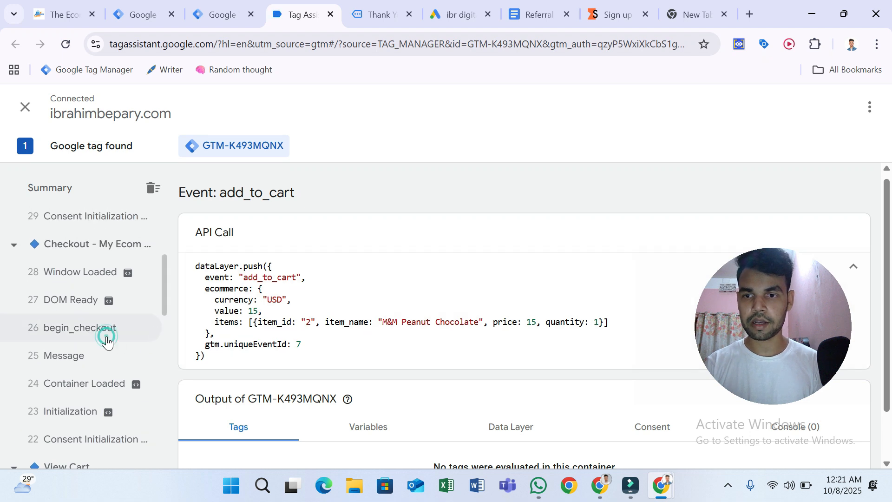
{"action": "left_click", "coordinate": [107, 340]}
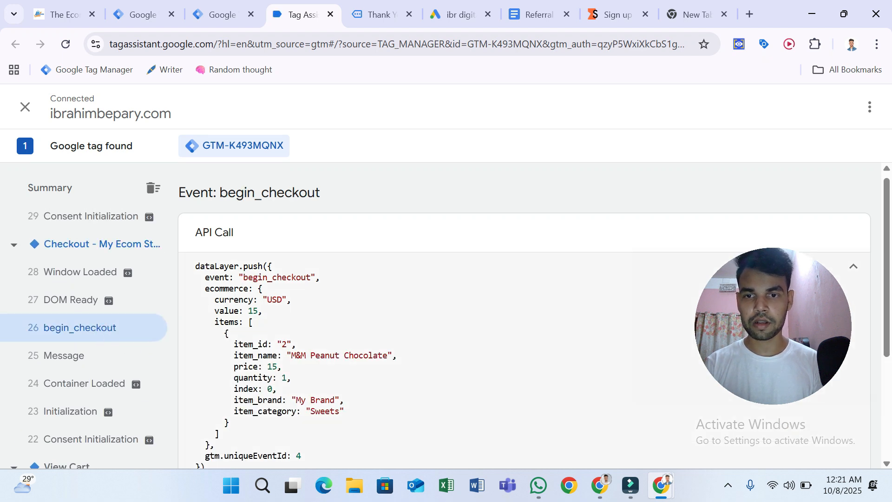
{"action": "double_click", "coordinate": [254, 278]}
{"action": "right_click", "coordinate": [256, 280]}
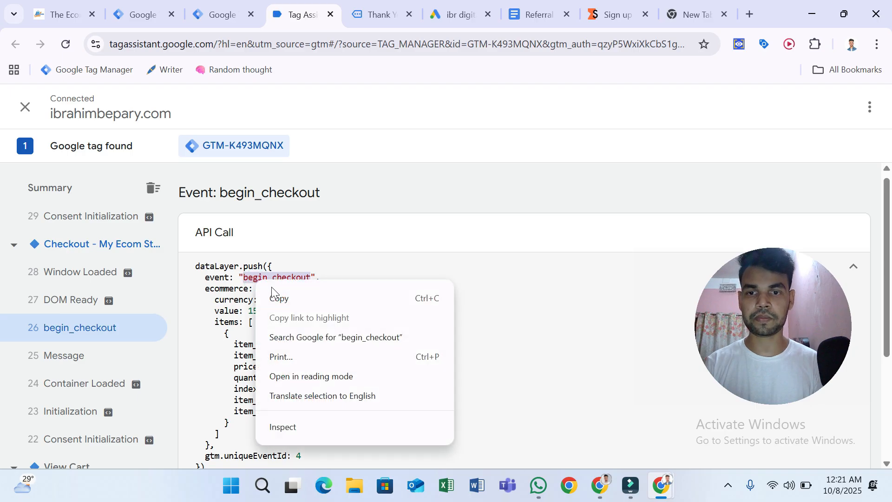
{"action": "left_click", "coordinate": [274, 298]}
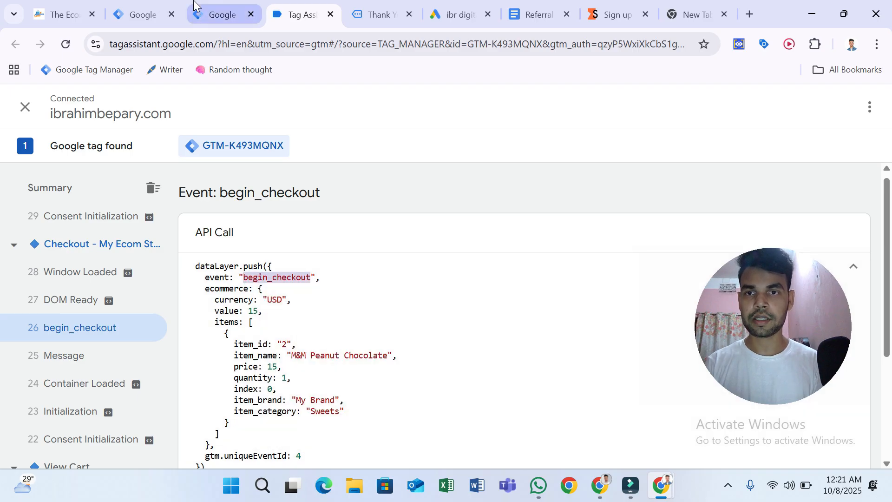
Return to the GA4 - Checkout tag in Tag Manager and replace its event name with begin_checkout.
{"action": "left_click", "coordinate": [219, 15]}
{"action": "left_click", "coordinate": [144, 15]}
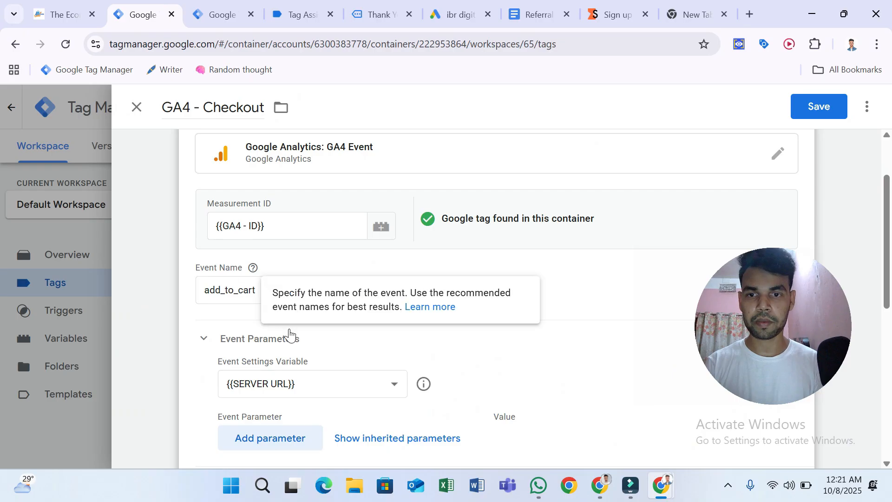
{"action": "left_click", "coordinate": [279, 290]}
{"action": "key", "text": "ctrl+a"}
{"action": "key", "text": "ctrl+v"}
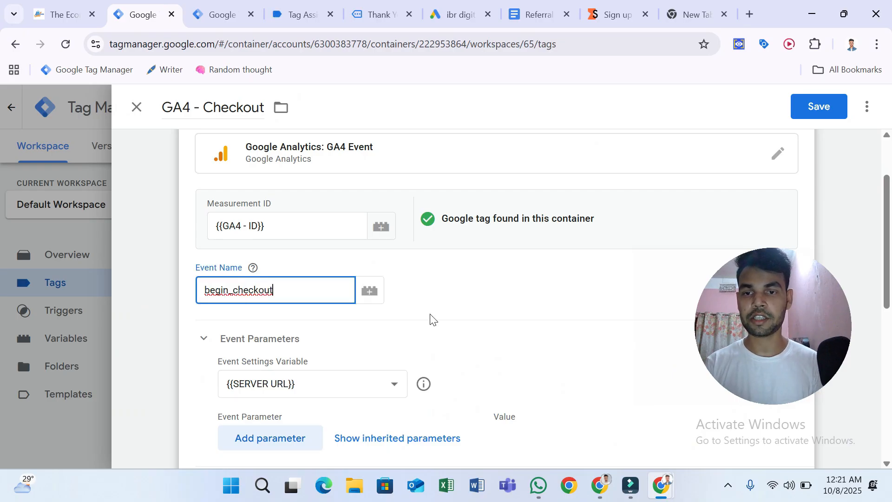
{"action": "key", "text": "ctrl+a"}
{"action": "key", "text": "ctrl+x"}
{"action": "key", "text": "ctrl+v"}
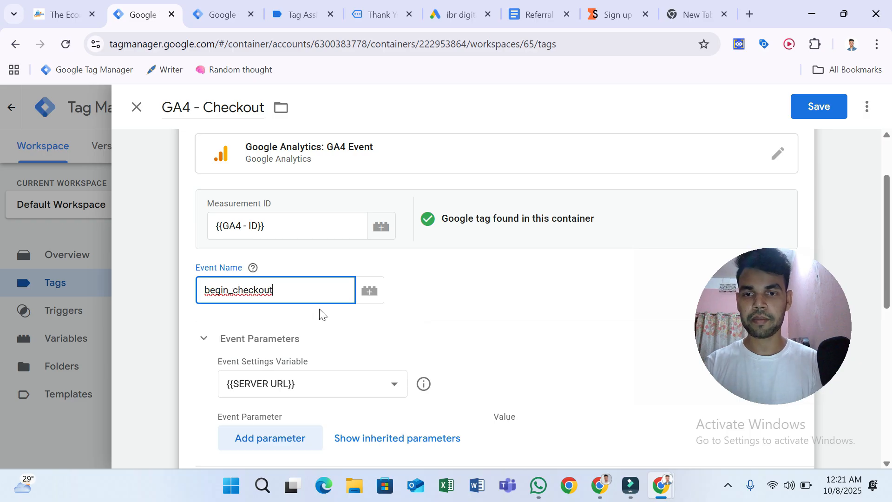
Replace the AddToCart - Trigger on the GA4 - Checkout tag with Checkout - Trigger.
{"action": "scroll", "coordinate": [486, 336], "scroll_direction": "down", "scroll_amount": 2}
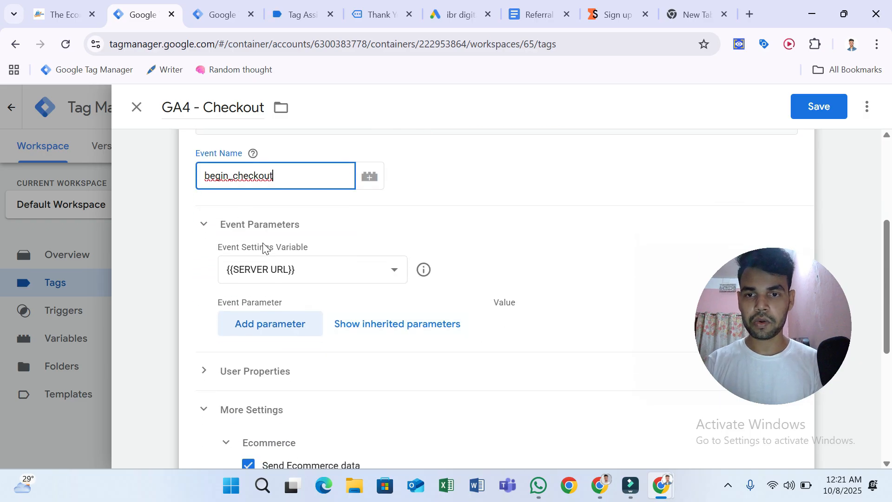
{"action": "left_click", "coordinate": [254, 225]}
{"action": "scroll", "coordinate": [373, 301], "scroll_direction": "down", "scroll_amount": 2}
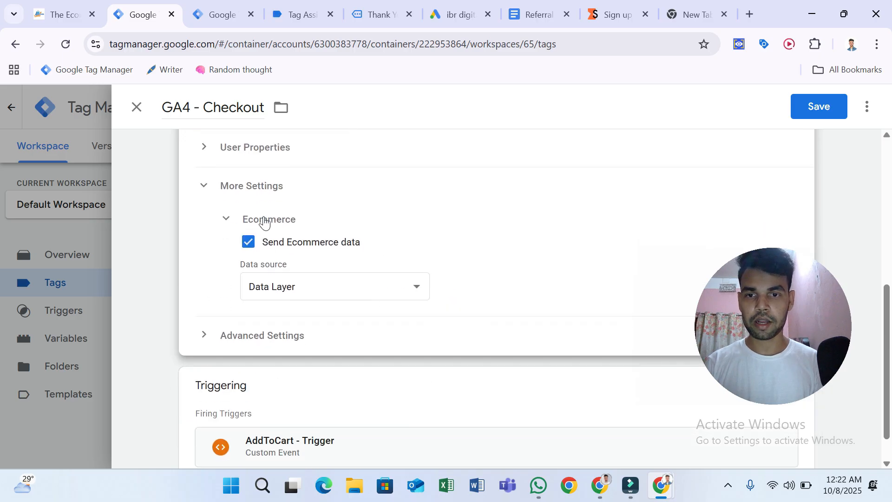
{"action": "scroll", "coordinate": [426, 335], "scroll_direction": "down", "scroll_amount": 1}
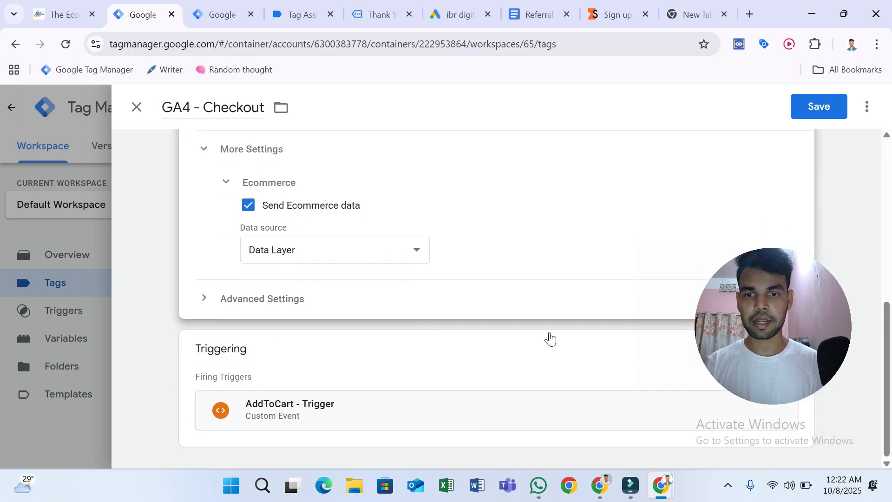
{"action": "left_click_drag", "start_coordinate": [826, 355], "coordinate": [472, 274]}
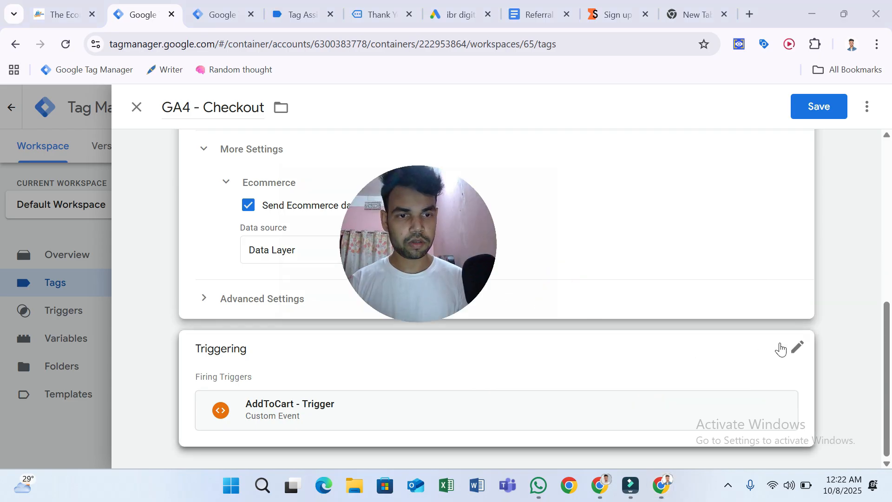
{"action": "left_click", "coordinate": [795, 348]}
{"action": "left_click", "coordinate": [777, 378]}
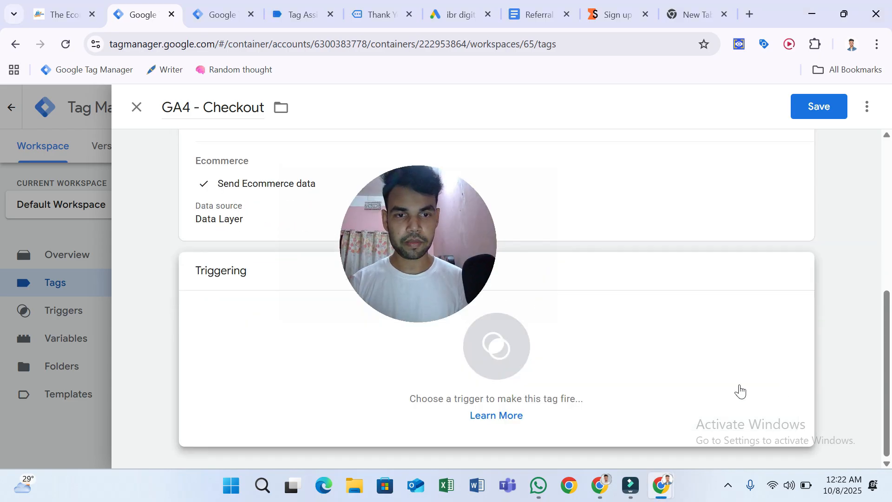
{"action": "left_click", "coordinate": [694, 381]}
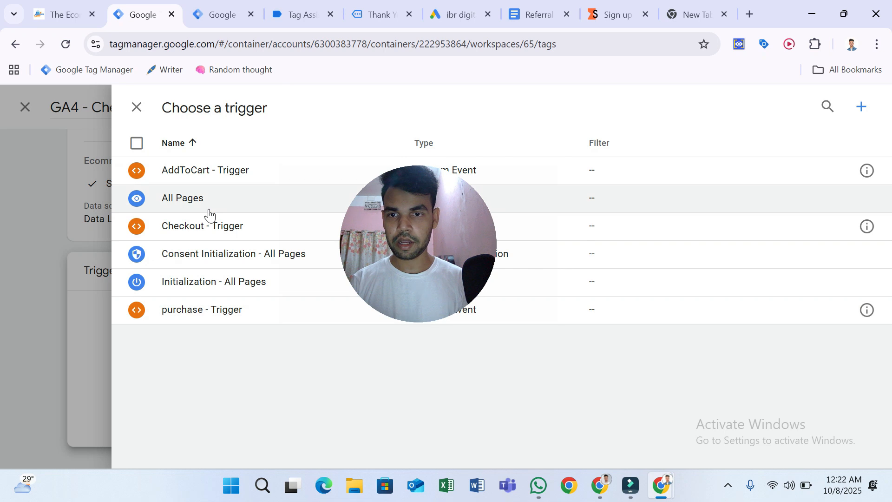
{"action": "left_click", "coordinate": [212, 227]}
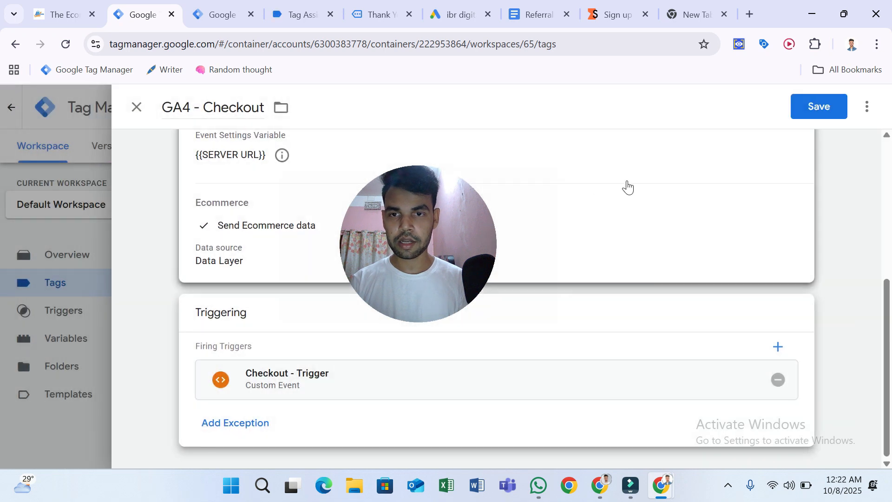
Review the GA4 - Checkout tag's configuration and save the tag.
{"action": "scroll", "coordinate": [626, 185], "scroll_direction": "up", "scroll_amount": 3}
{"action": "scroll", "coordinate": [627, 186], "scroll_direction": "up", "scroll_amount": 3}
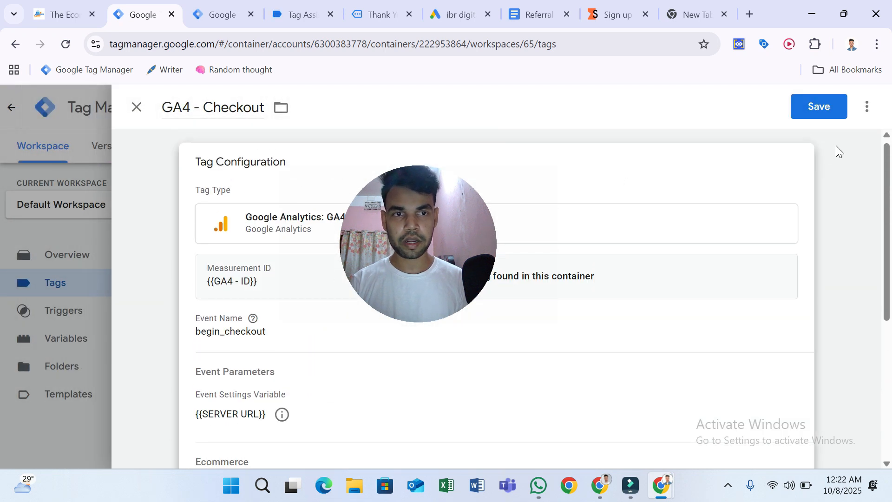
{"action": "left_click", "coordinate": [839, 120]}
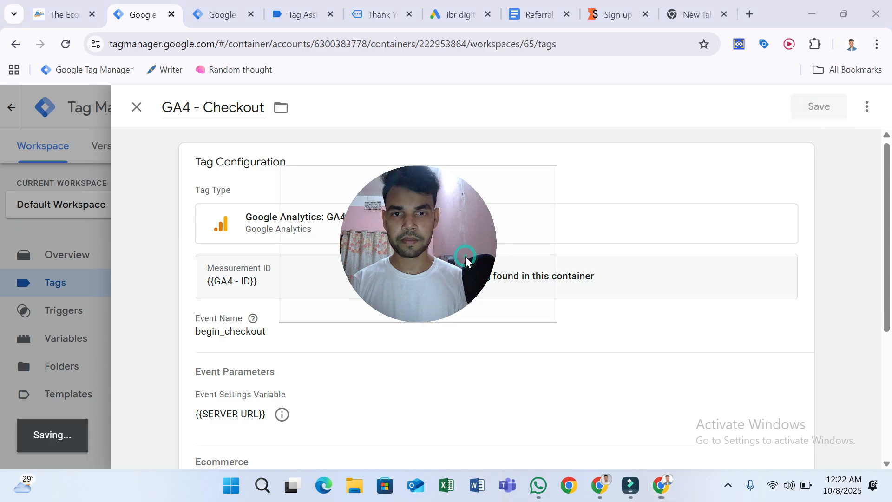
{"action": "left_click_drag", "start_coordinate": [465, 256], "coordinate": [814, 396]}
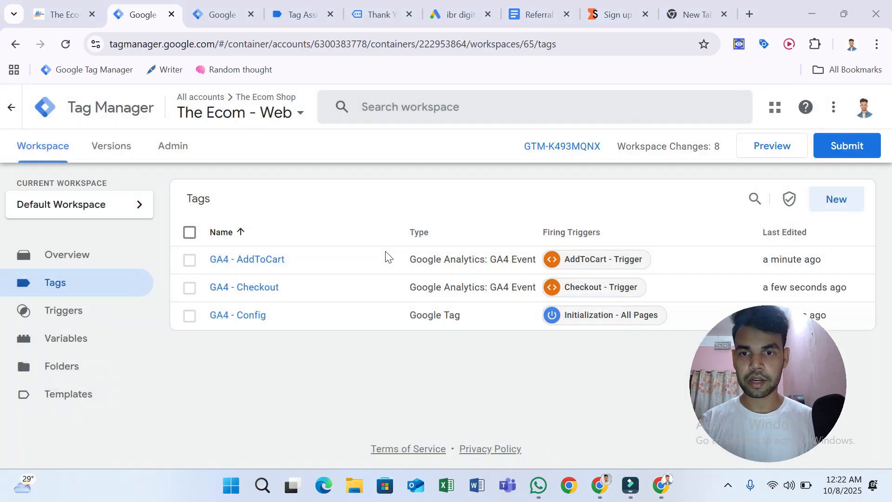
Make a copy of the GA4 - Checkout tag.
{"action": "left_click", "coordinate": [262, 298]}
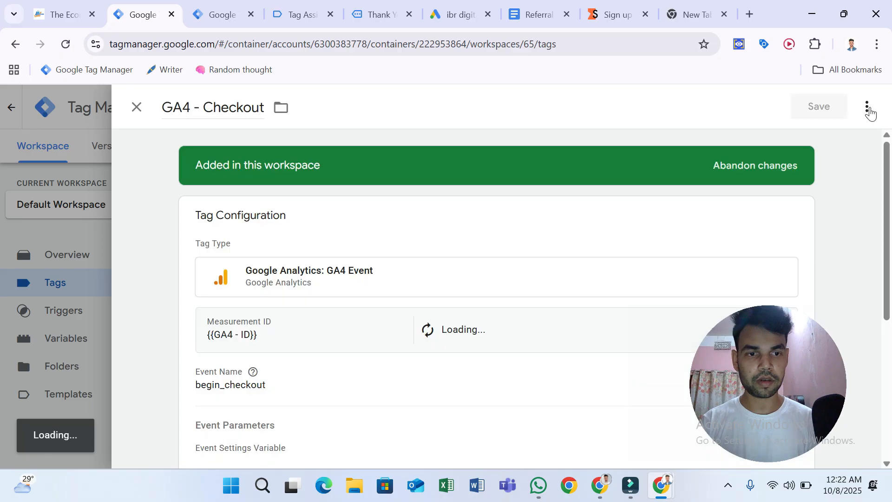
{"action": "left_click", "coordinate": [867, 108]}
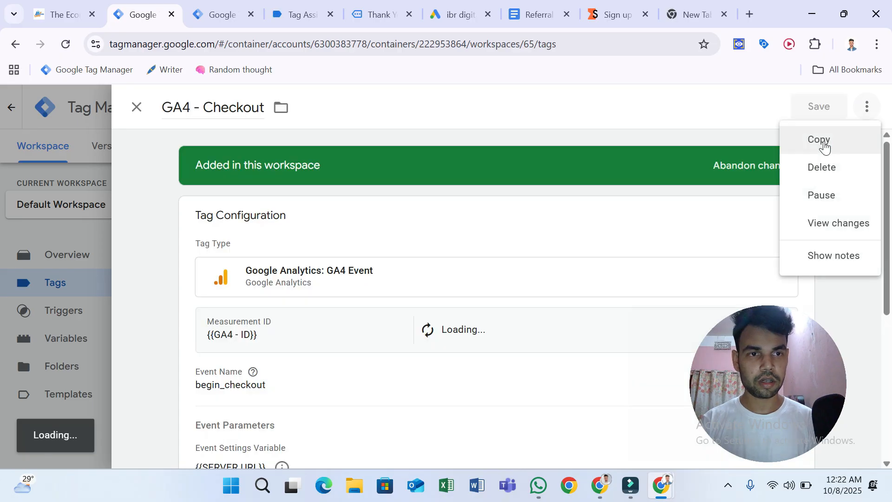
{"action": "left_click", "coordinate": [824, 140]}
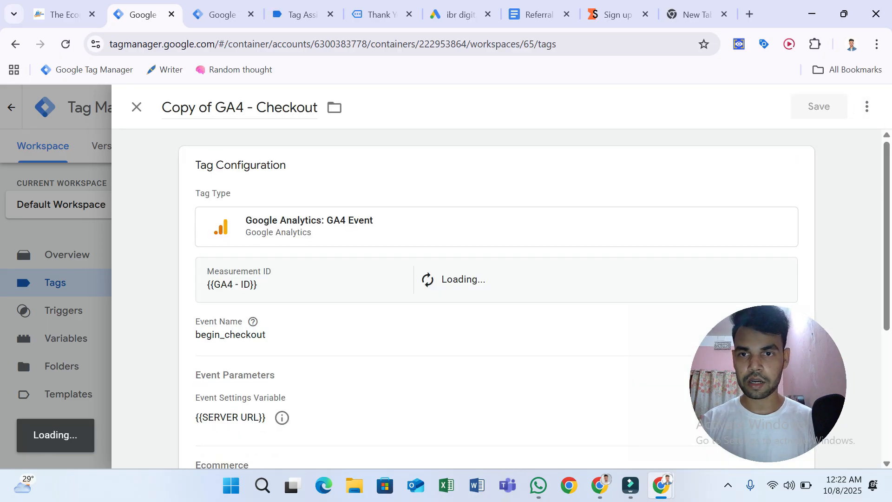
Rename the copied tag as "GA4 - Purchase".
{"action": "left_click_drag", "start_coordinate": [215, 107], "coordinate": [119, 113]}
{"action": "key", "text": "BackSpace"}
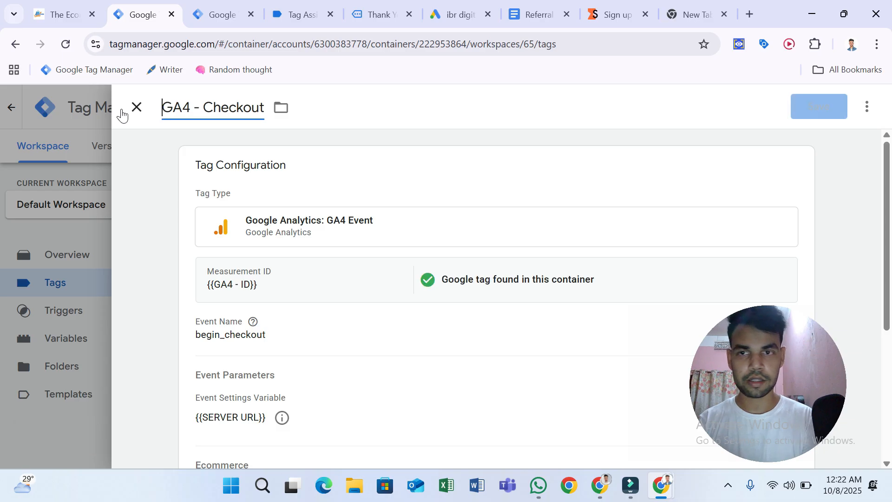
{"action": "left_click_drag", "start_coordinate": [205, 107], "coordinate": [263, 107]}
{"action": "type", "text": "P"}
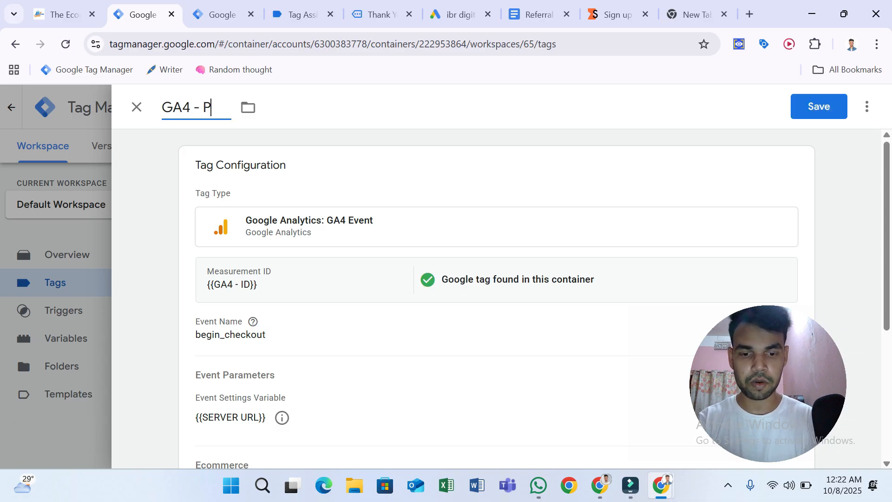
{"action": "type", "text": "urchase"}
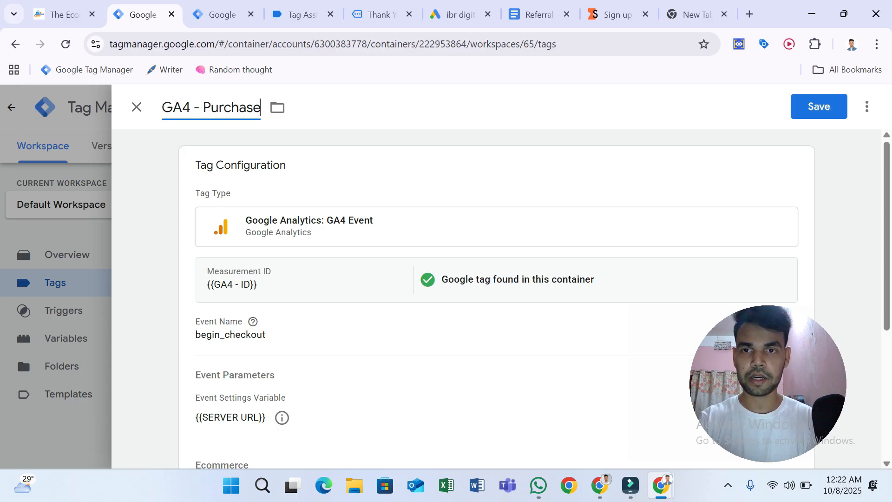
Set the event name of the GA4 - Purchase tag to purchase.
{"action": "scroll", "coordinate": [297, 293], "scroll_direction": "down", "scroll_amount": 1}
{"action": "left_click", "coordinate": [280, 281]}
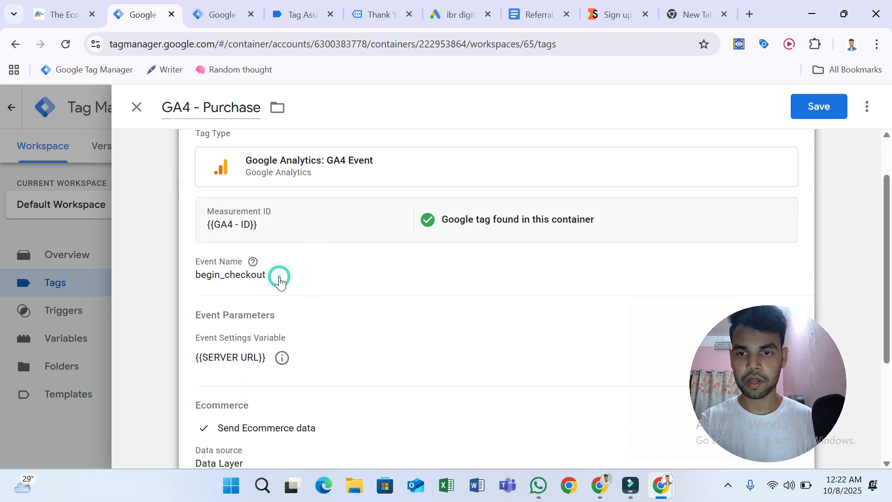
{"action": "double_click", "coordinate": [223, 315]}
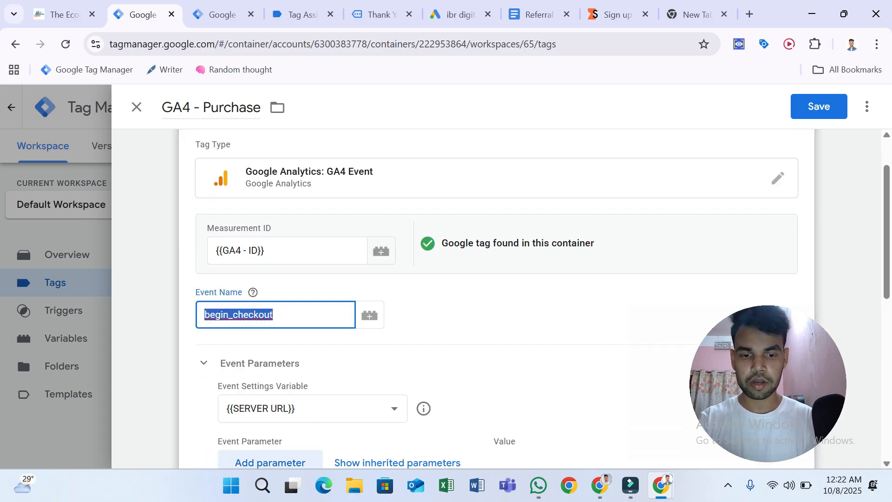
{"action": "type", "text": "purchase"}
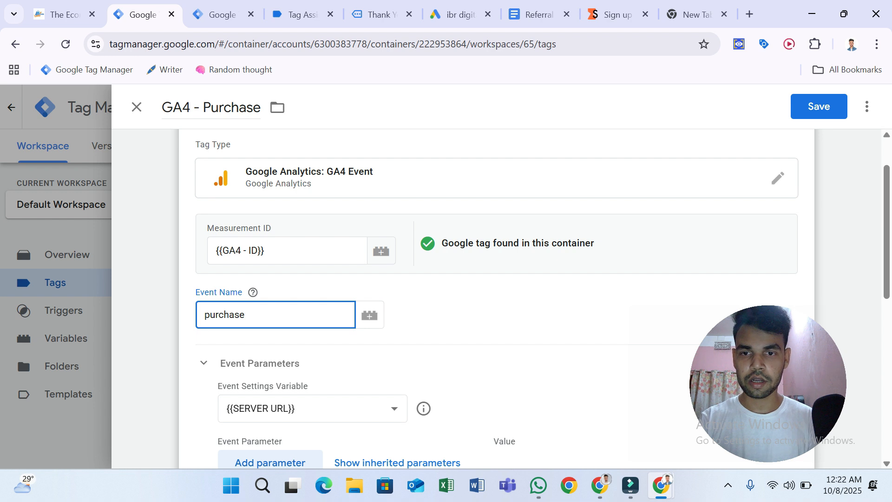
Replace the Checkout - Trigger on the GA4 - Purchase tag with purchase - Trigger and save the tag.
{"action": "scroll", "coordinate": [299, 329], "scroll_direction": "down", "scroll_amount": 3}
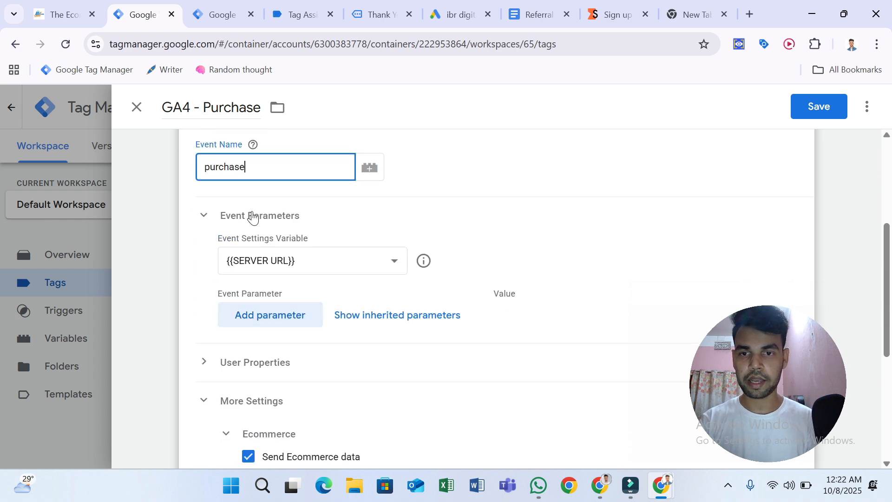
{"action": "scroll", "coordinate": [424, 294], "scroll_direction": "down", "scroll_amount": 5}
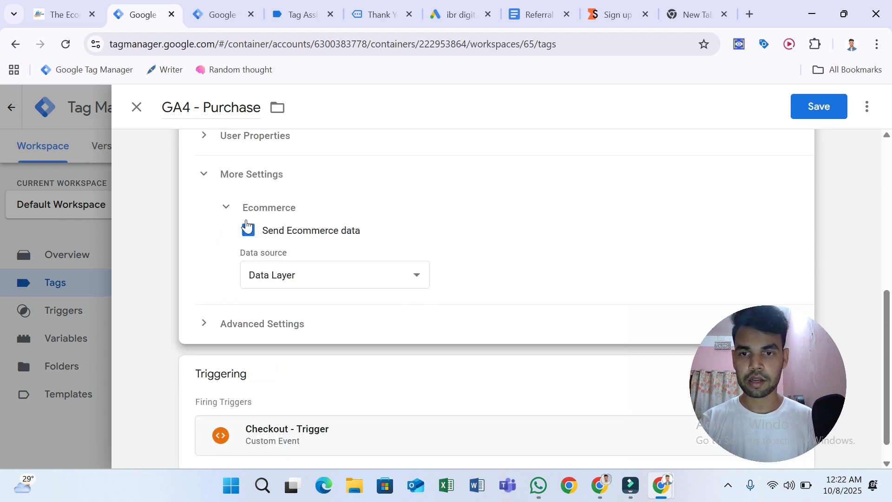
{"action": "scroll", "coordinate": [376, 247], "scroll_direction": "down", "scroll_amount": 1}
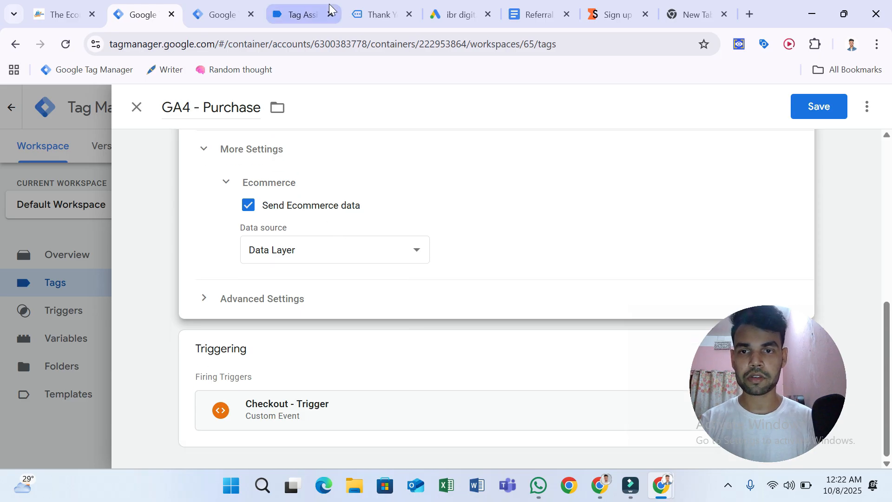
{"action": "left_click_drag", "start_coordinate": [801, 381], "coordinate": [527, 346]}
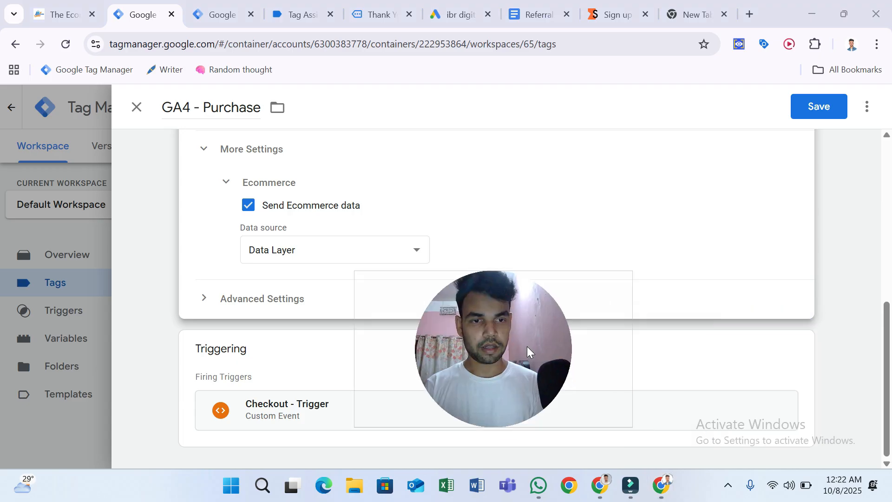
{"action": "left_click", "coordinate": [792, 362]}
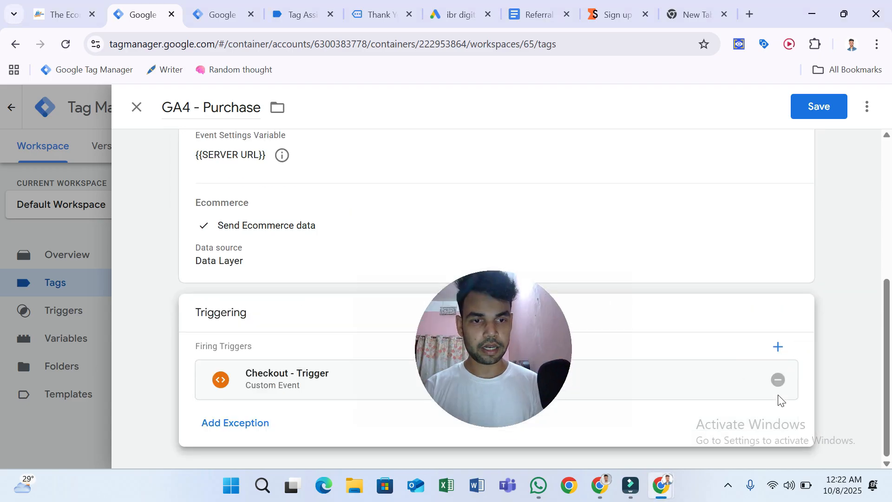
{"action": "left_click", "coordinate": [778, 382]}
{"action": "left_click", "coordinate": [319, 366]}
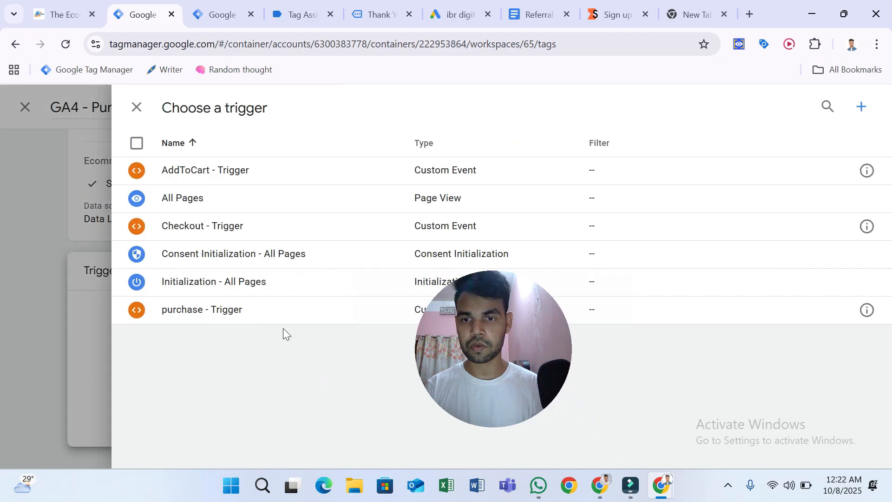
{"action": "left_click", "coordinate": [280, 313]}
{"action": "left_click_drag", "start_coordinate": [507, 363], "coordinate": [759, 394]}
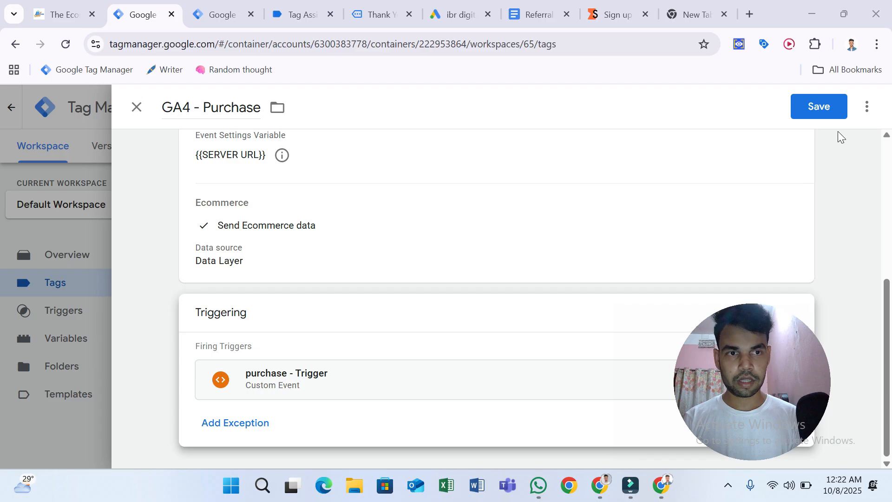
{"action": "left_click", "coordinate": [832, 103]}
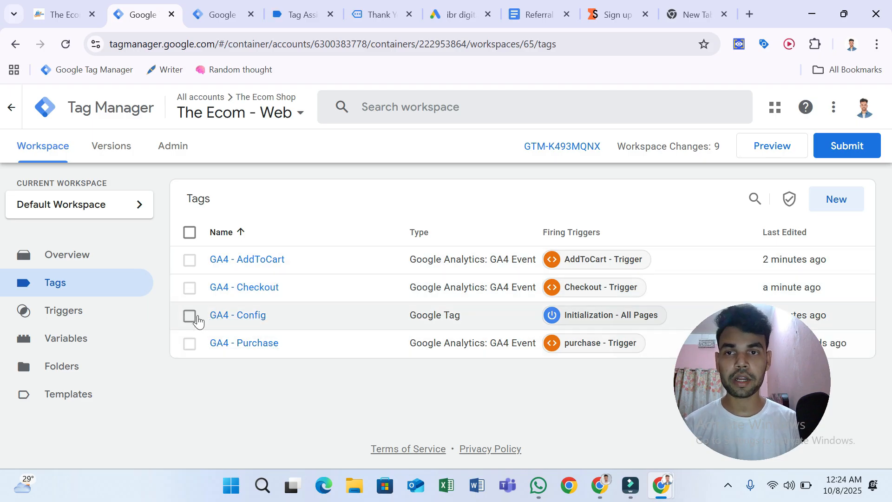
Close the old Tag Assistant session and the order thank-you page, and return to the web container's tag list.
{"action": "left_click", "coordinate": [226, 19]}
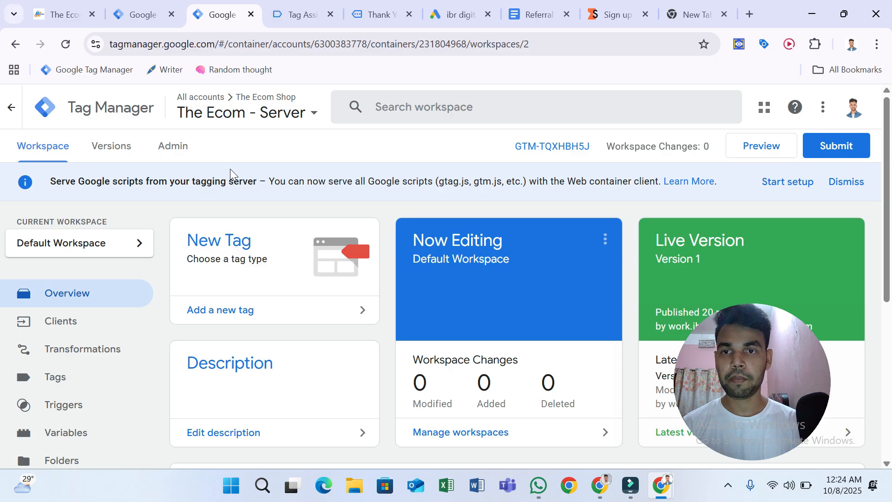
{"action": "mouse_move", "coordinate": [164, 3]}
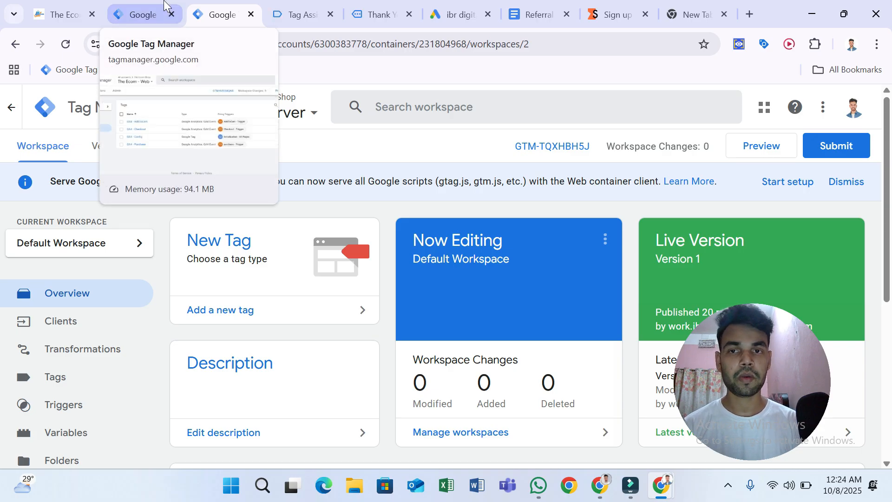
{"action": "left_click", "coordinate": [308, 12]}
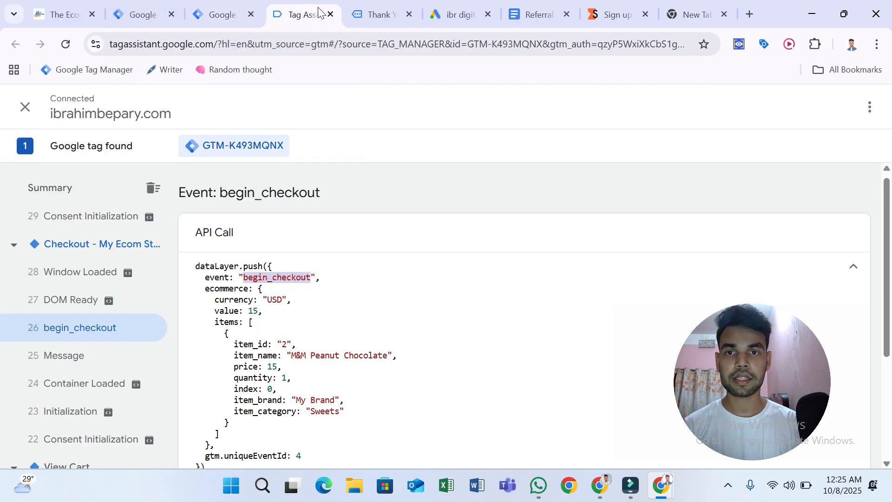
{"action": "left_click", "coordinate": [333, 18]}
{"action": "left_click", "coordinate": [496, 136]}
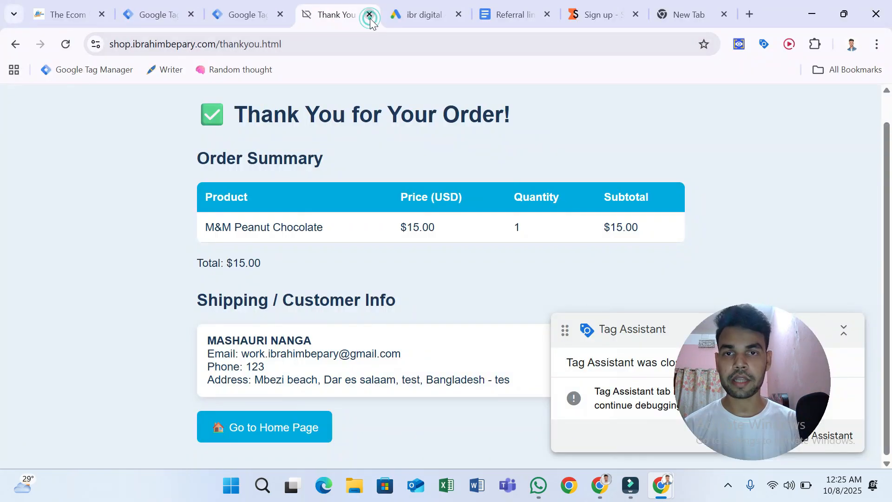
{"action": "left_click", "coordinate": [369, 16]}
{"action": "left_click", "coordinate": [156, 15]}
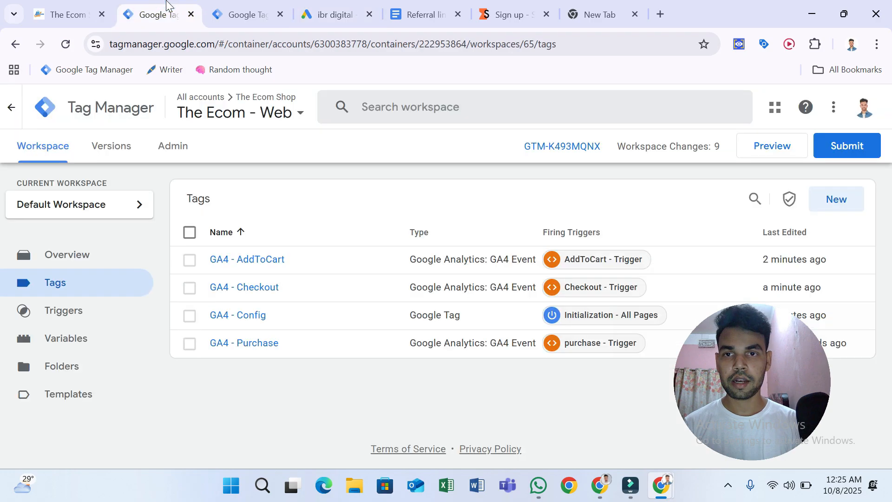
Start preview mode for the server container, and preview the web container with Tag Assistant connected to the shop site.
{"action": "left_click", "coordinate": [308, 9]}
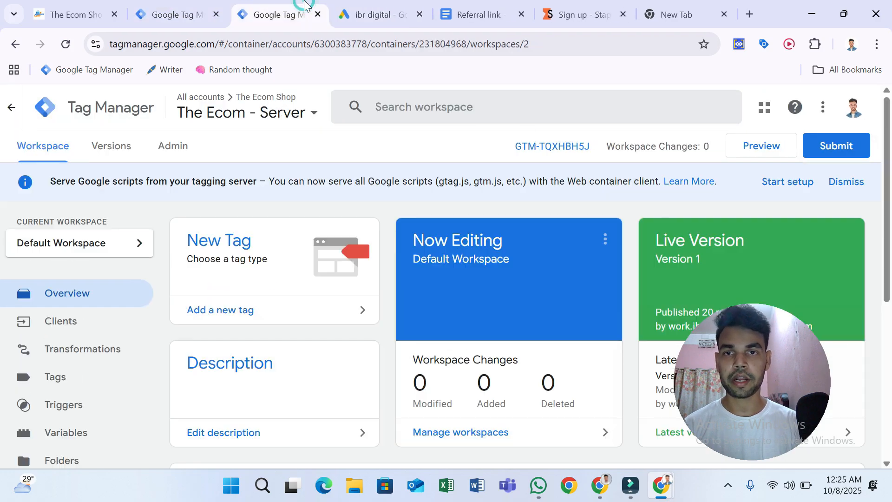
{"action": "left_click", "coordinate": [777, 152]}
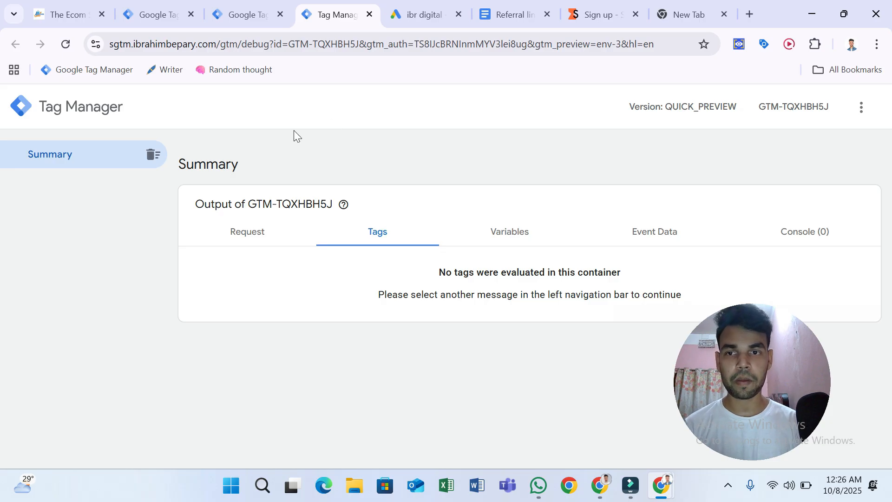
{"action": "left_click", "coordinate": [163, 13]}
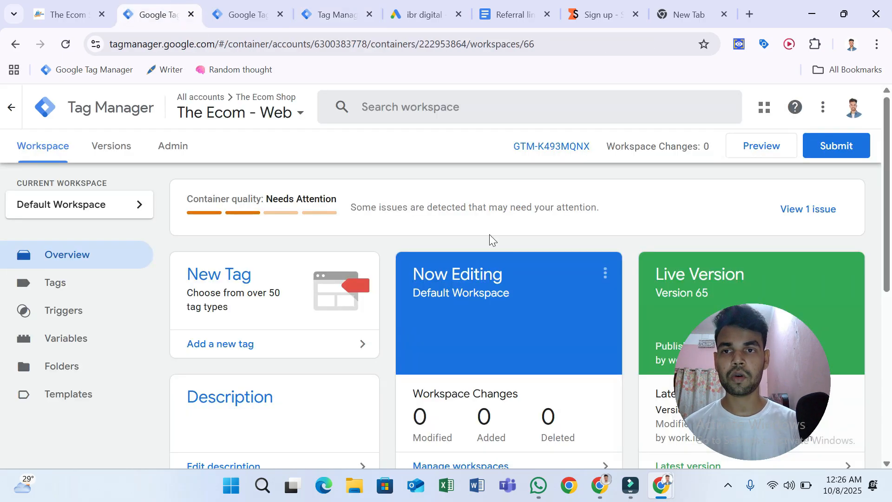
{"action": "left_click", "coordinate": [746, 157]}
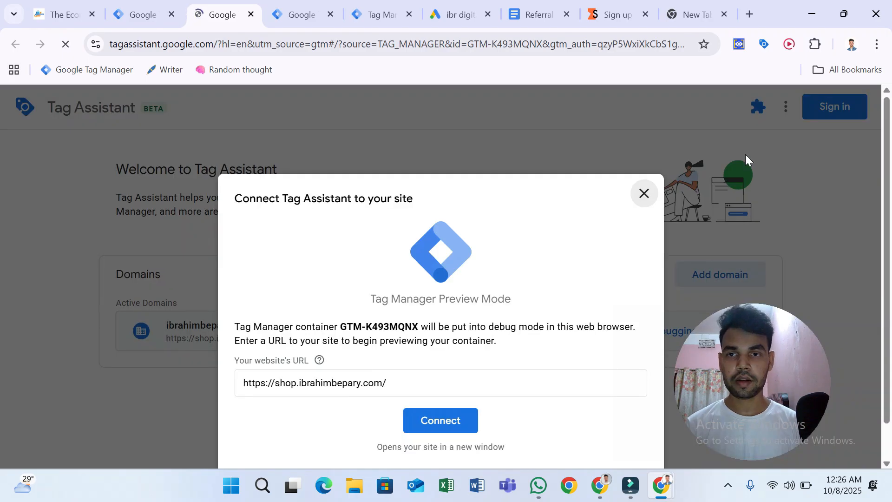
{"action": "left_click", "coordinate": [442, 421]}
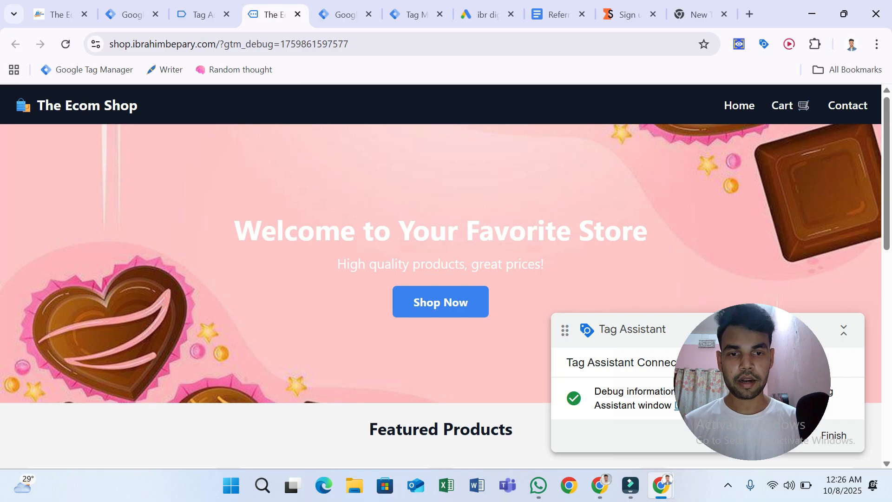
Inspect the shop homepage's page_view event in the server container's preview.
{"action": "scroll", "coordinate": [410, 372], "scroll_direction": "down", "scroll_amount": 4}
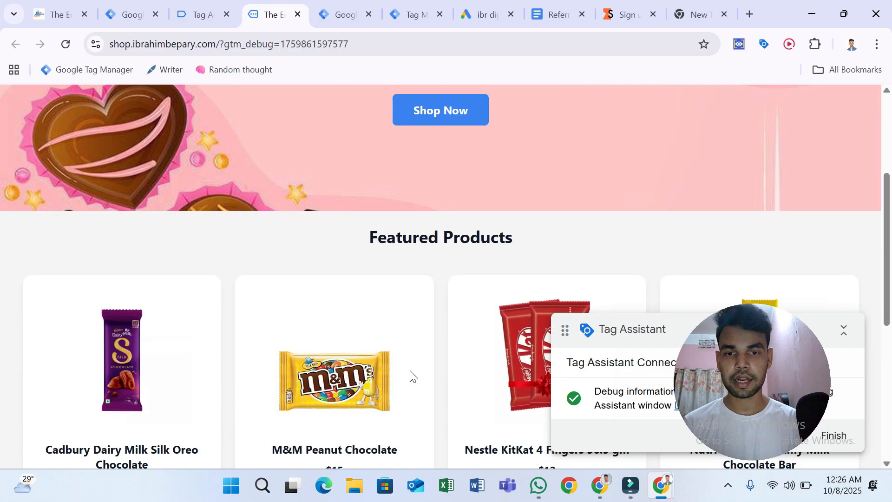
{"action": "left_click", "coordinate": [403, 9]}
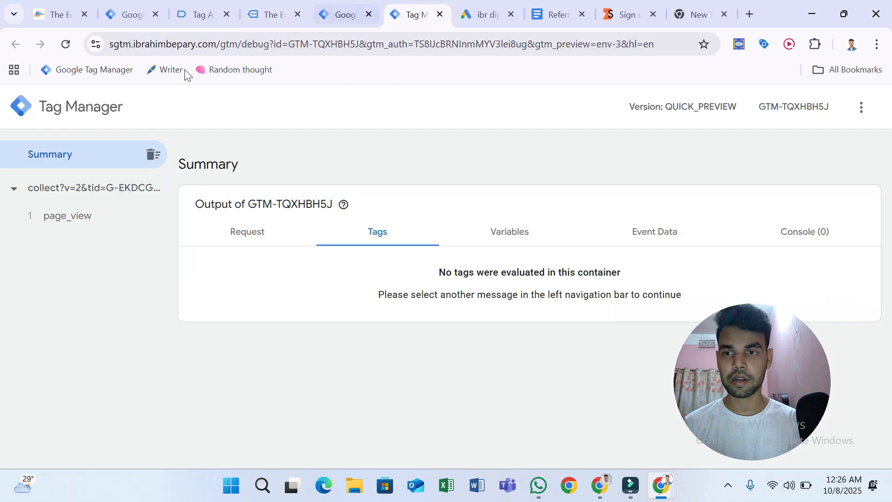
{"action": "left_click", "coordinate": [94, 219]}
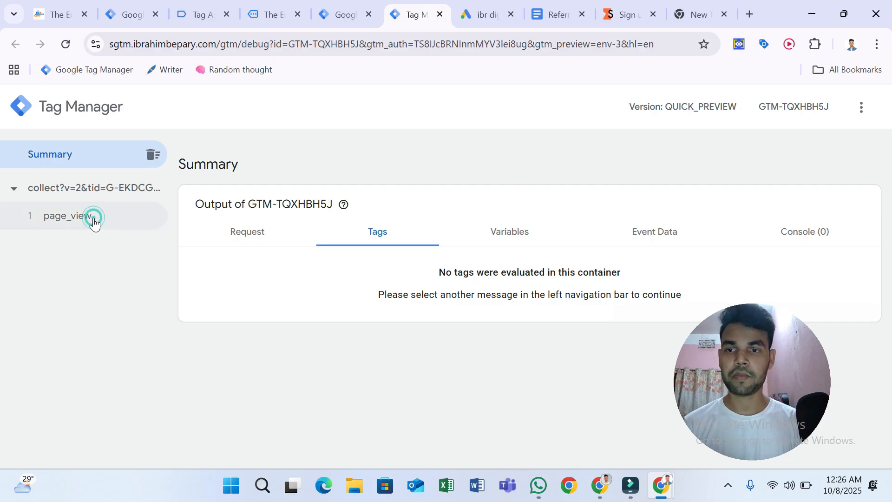
{"action": "left_click", "coordinate": [335, 9]}
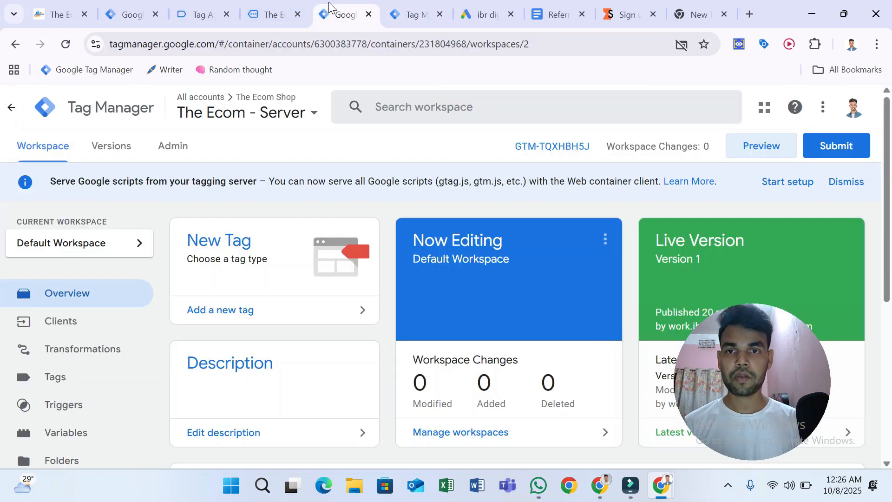
Open the M&M Peanut Chocolate product page in the shop and check the server preview for its events.
{"action": "left_click", "coordinate": [273, 9]}
{"action": "scroll", "coordinate": [333, 269], "scroll_direction": "down", "scroll_amount": 3}
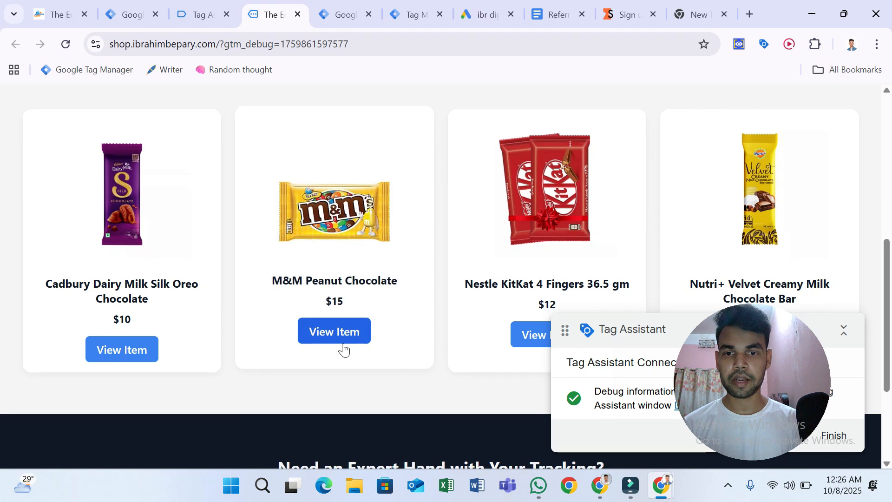
{"action": "left_click", "coordinate": [344, 345]}
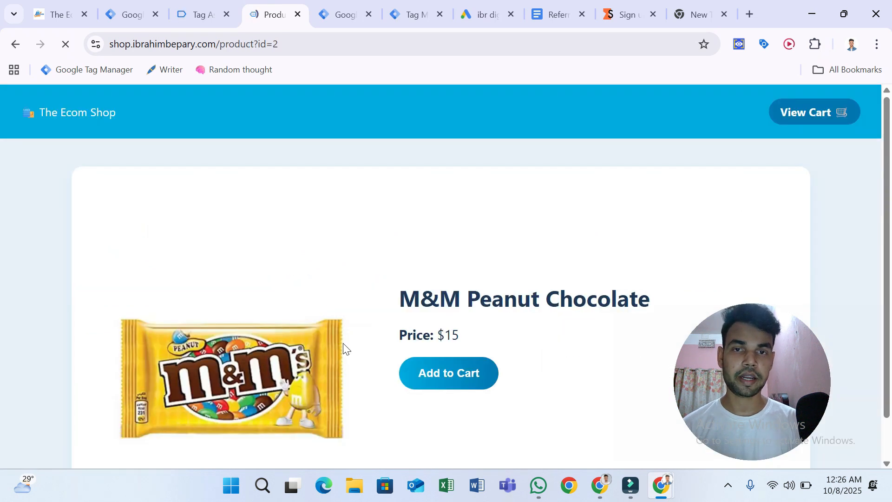
{"action": "left_click", "coordinate": [434, 6]}
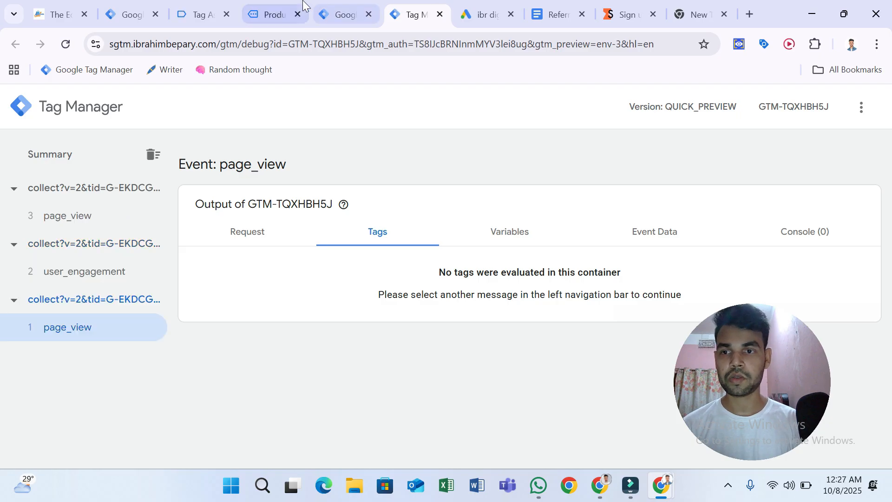
Review the web container's tag list and compare it with the fired and unfired tags in Tag Assistant.
{"action": "left_click", "coordinate": [330, 3]}
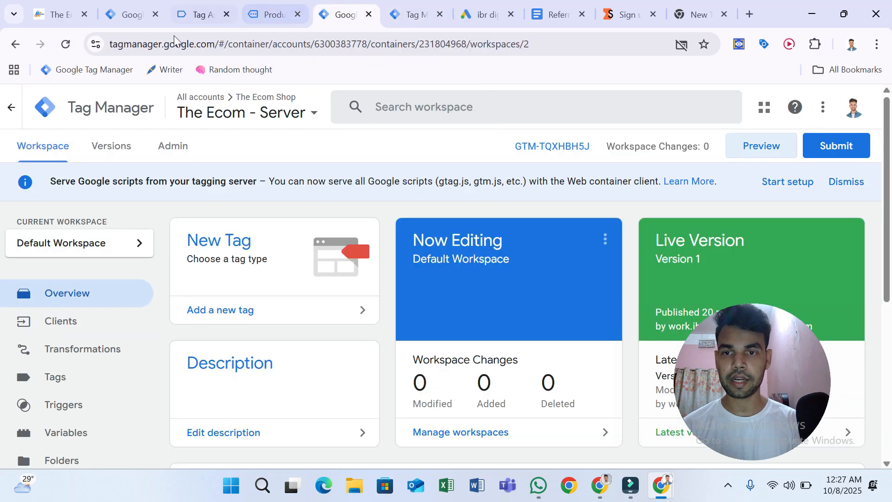
{"action": "left_click", "coordinate": [138, 3]}
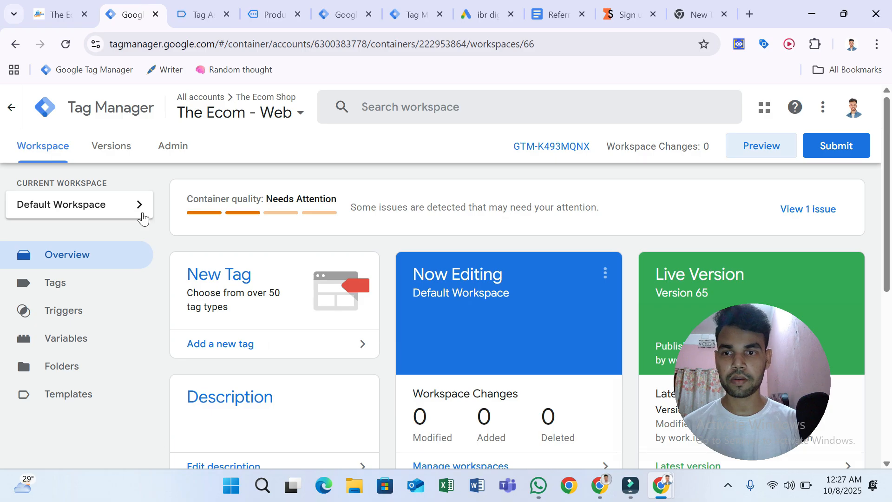
{"action": "left_click", "coordinate": [107, 283]}
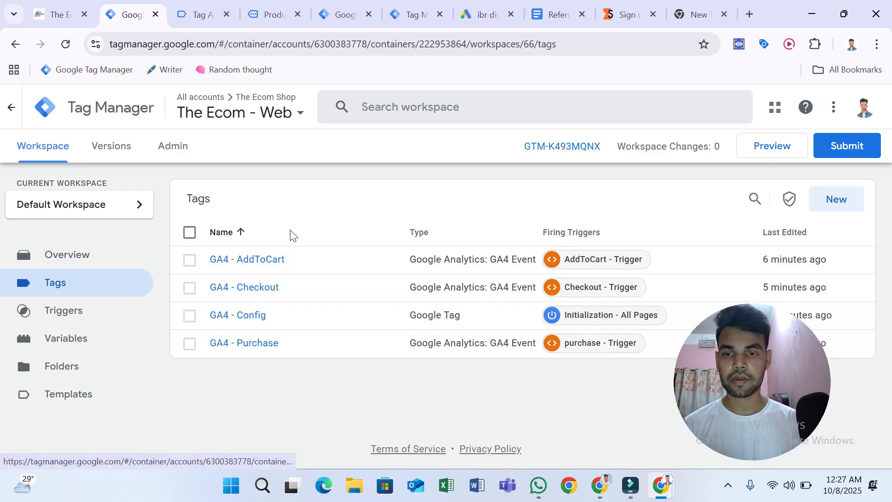
{"action": "left_click", "coordinate": [199, 11]}
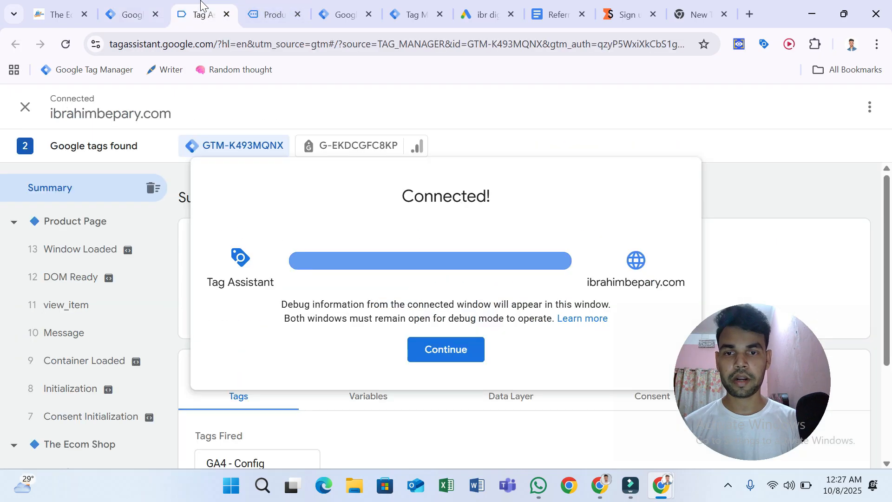
{"action": "left_click", "coordinate": [444, 361]}
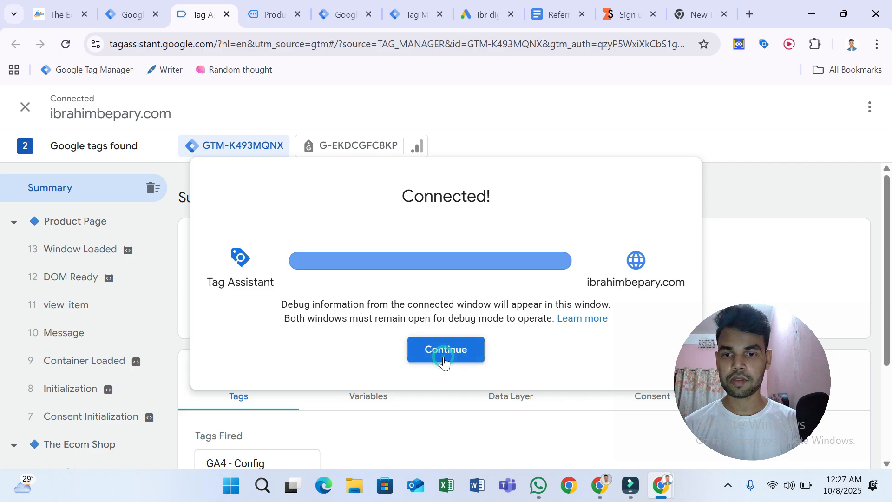
{"action": "scroll", "coordinate": [444, 361], "scroll_direction": "down", "scroll_amount": 1}
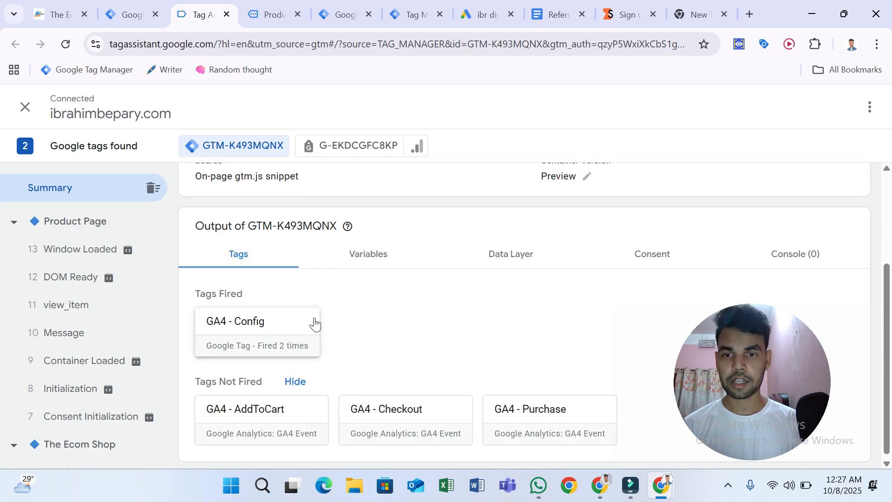
Add the M&M Peanut Chocolate to the cart and check the server preview for the add-to-cart event.
{"action": "left_click", "coordinate": [293, 11]}
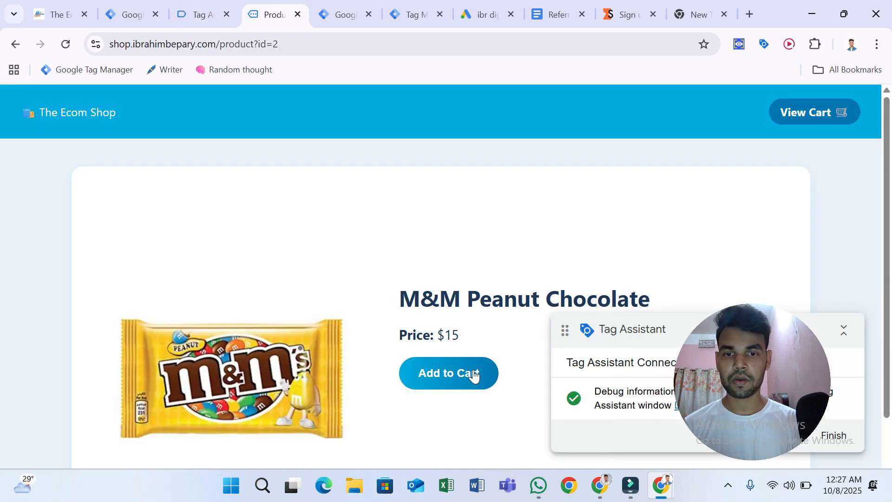
{"action": "scroll", "coordinate": [473, 375], "scroll_direction": "down", "scroll_amount": 1}
{"action": "left_click", "coordinate": [439, 332]}
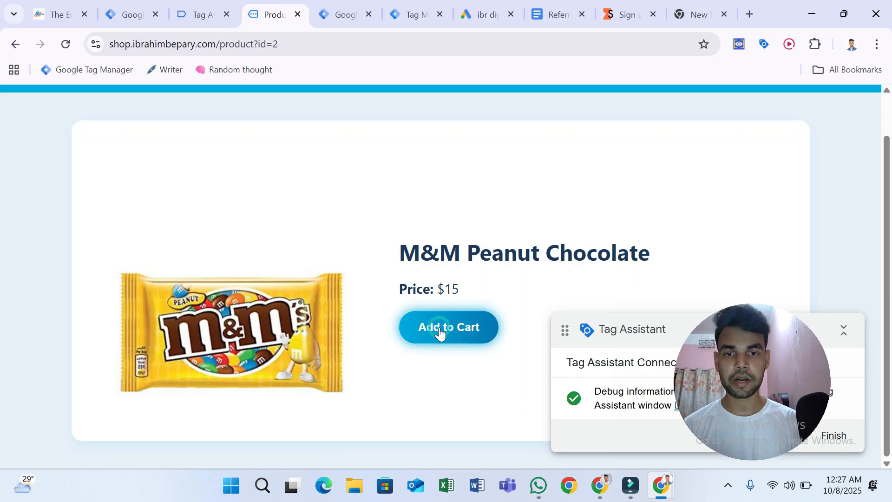
{"action": "left_click", "coordinate": [421, 10]}
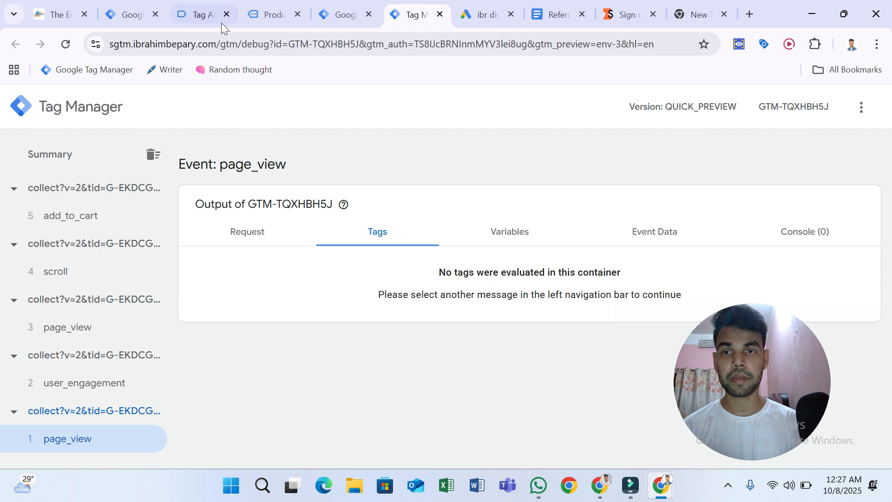
{"action": "left_click", "coordinate": [137, 6]}
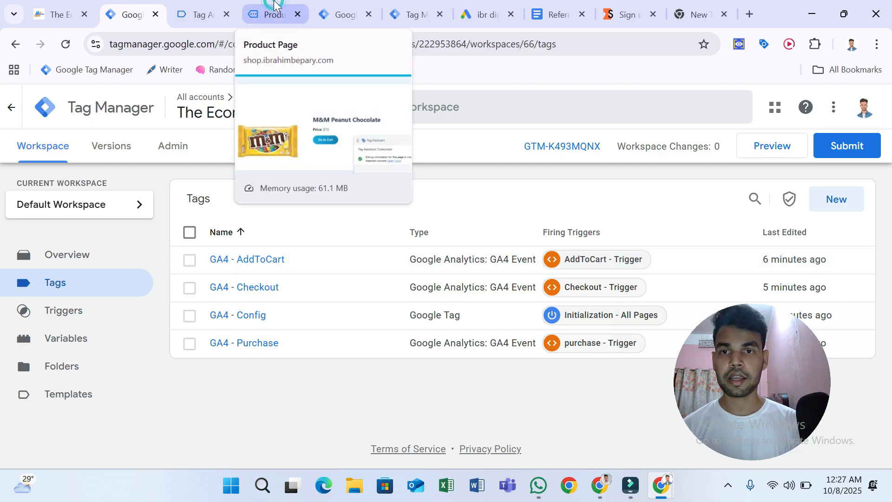
Check out the cart and place the order with the filled-in customer details, accepting the browser's offer to save the address.
{"action": "left_click", "coordinate": [272, 14]}
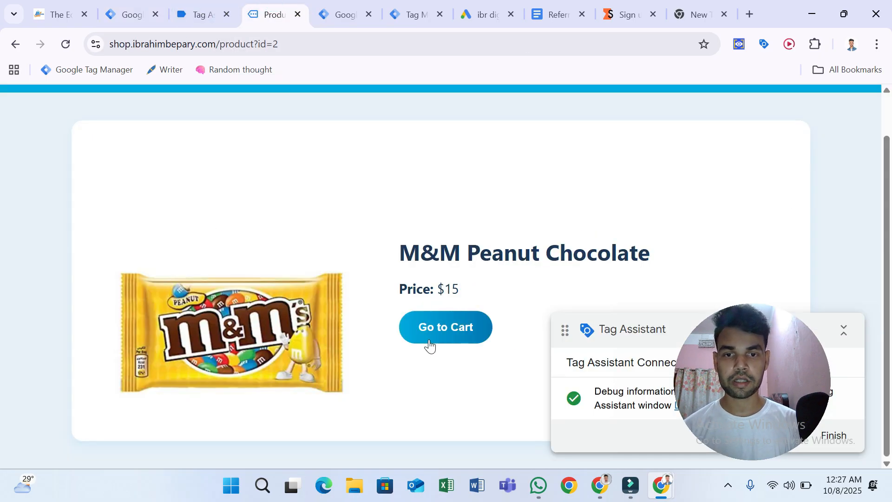
{"action": "left_click", "coordinate": [462, 340]}
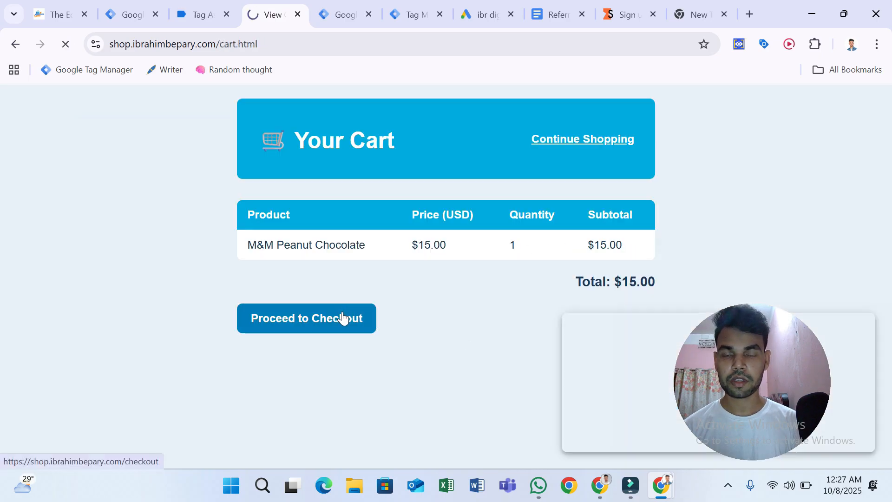
{"action": "left_click", "coordinate": [343, 319]}
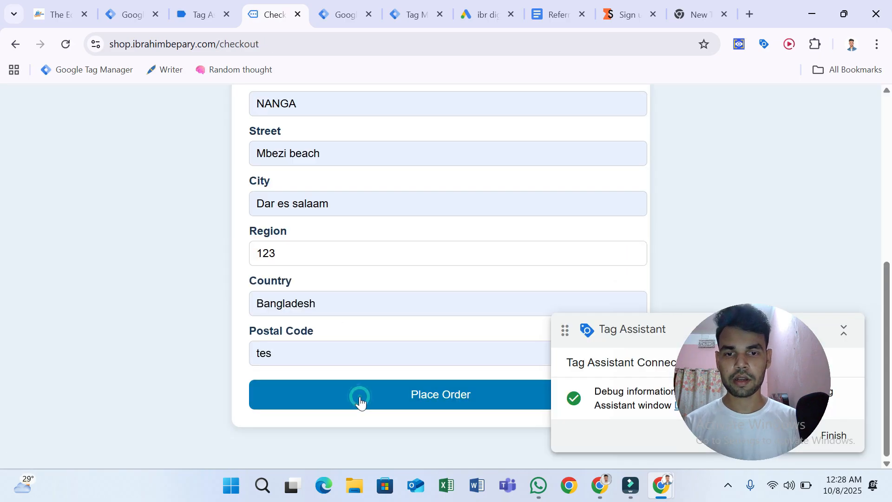
{"action": "left_click", "coordinate": [358, 397]}
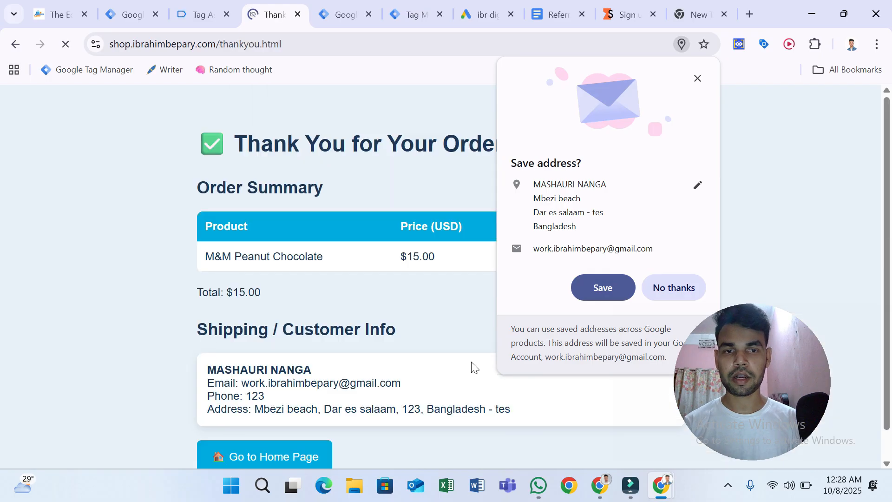
{"action": "left_click", "coordinate": [596, 297]}
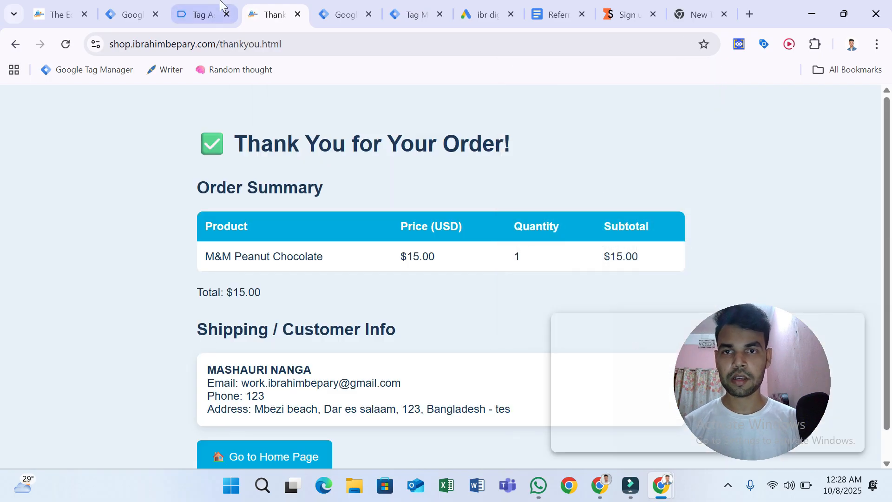
Check the fired tags in the Tag Assistant summary and open the purchase event in the server preview.
{"action": "left_click", "coordinate": [220, 4]}
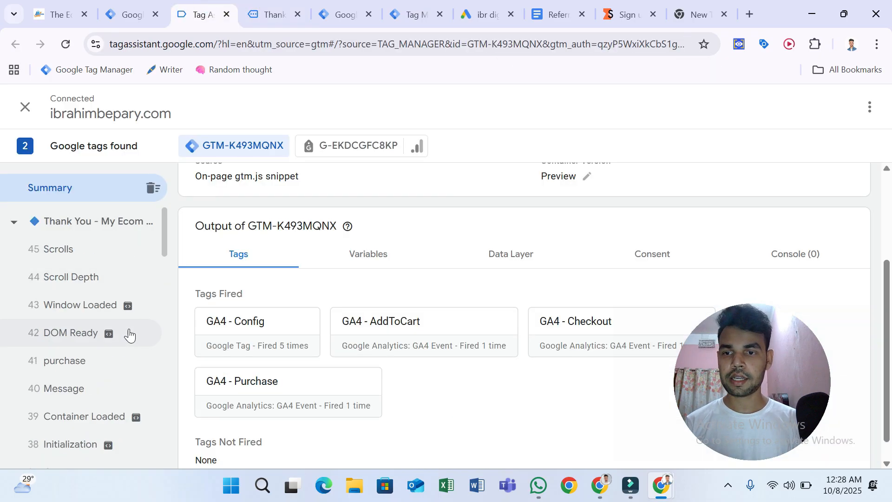
{"action": "scroll", "coordinate": [414, 381], "scroll_direction": "down", "scroll_amount": 1}
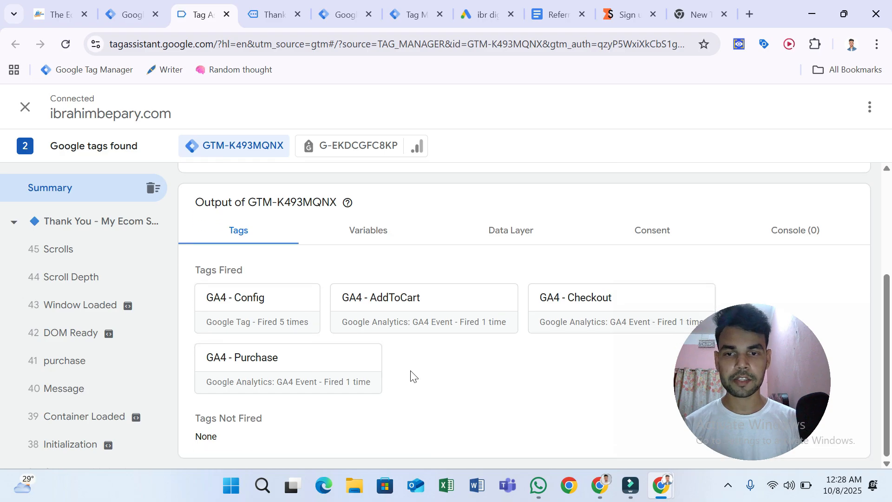
{"action": "left_click", "coordinate": [399, 6]}
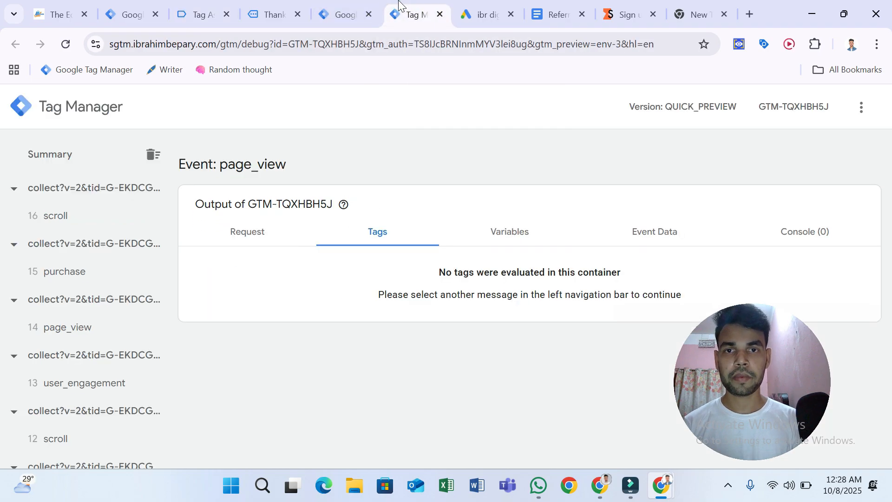
{"action": "left_click", "coordinate": [98, 277]}
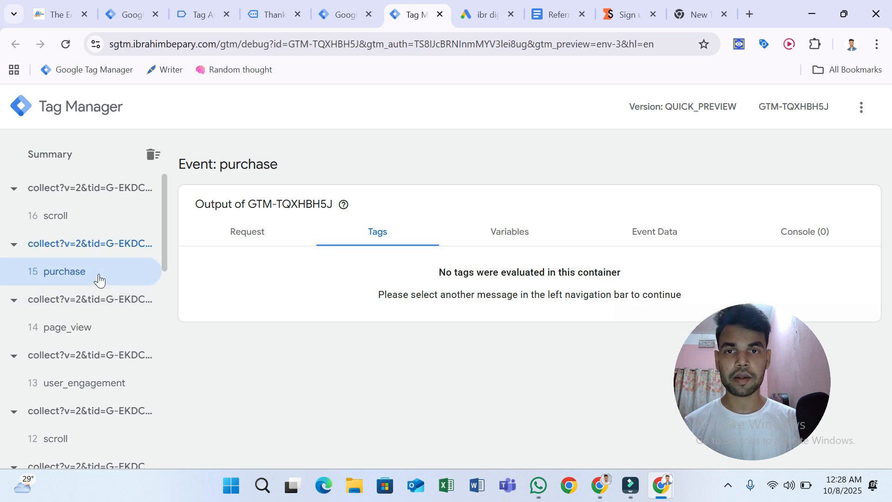
Revisit the web container's tag list and look through the earlier events received in the server preview.
{"action": "left_click", "coordinate": [353, 10]}
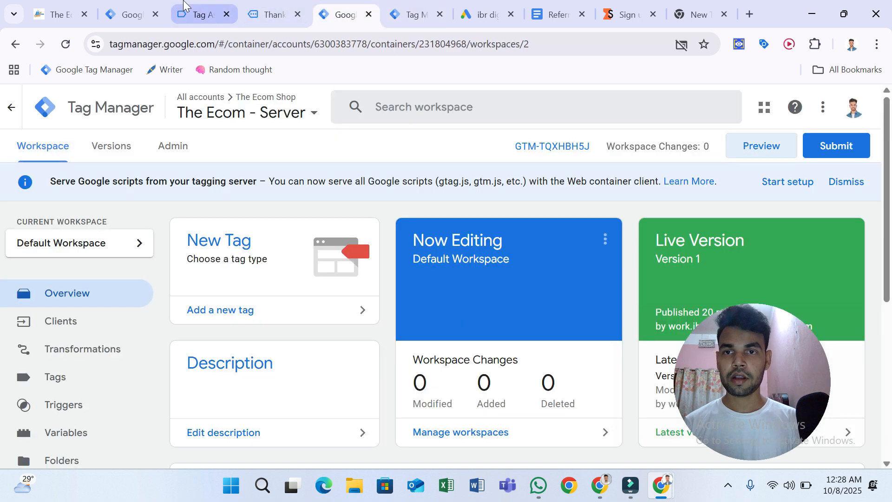
{"action": "left_click", "coordinate": [151, 6]}
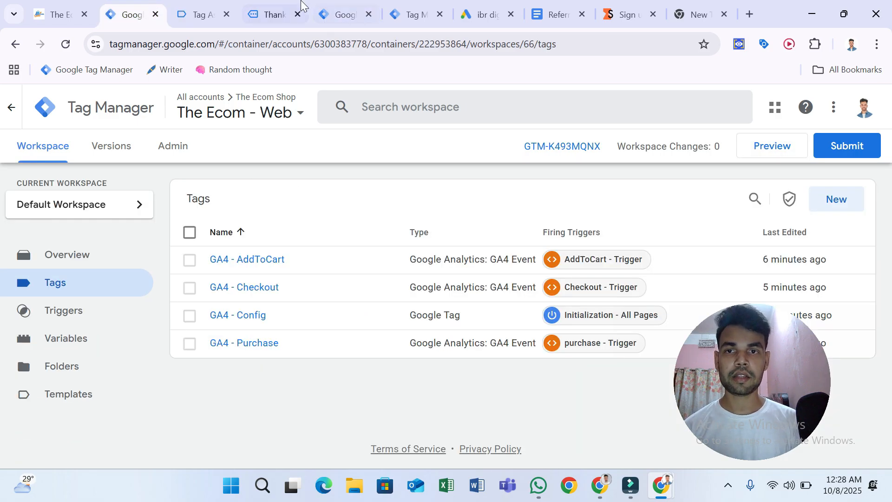
{"action": "left_click", "coordinate": [344, 13]}
{"action": "left_click", "coordinate": [391, 7]}
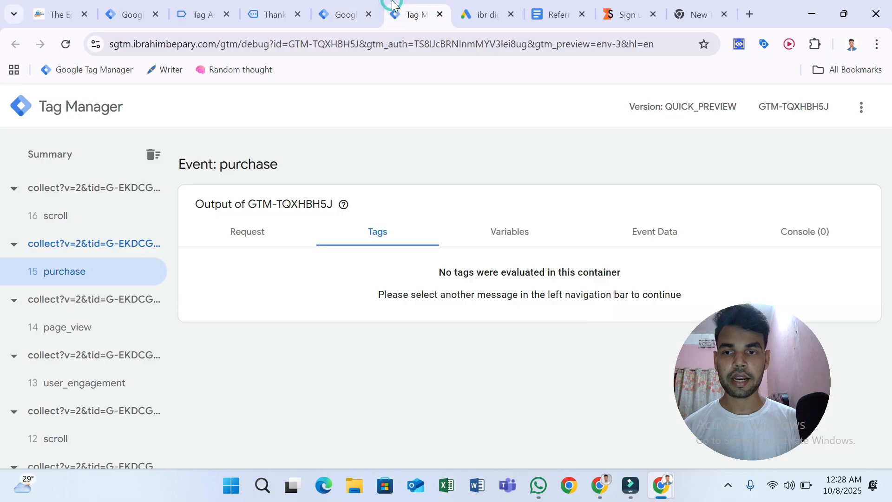
{"action": "scroll", "coordinate": [116, 335], "scroll_direction": "down", "scroll_amount": 5}
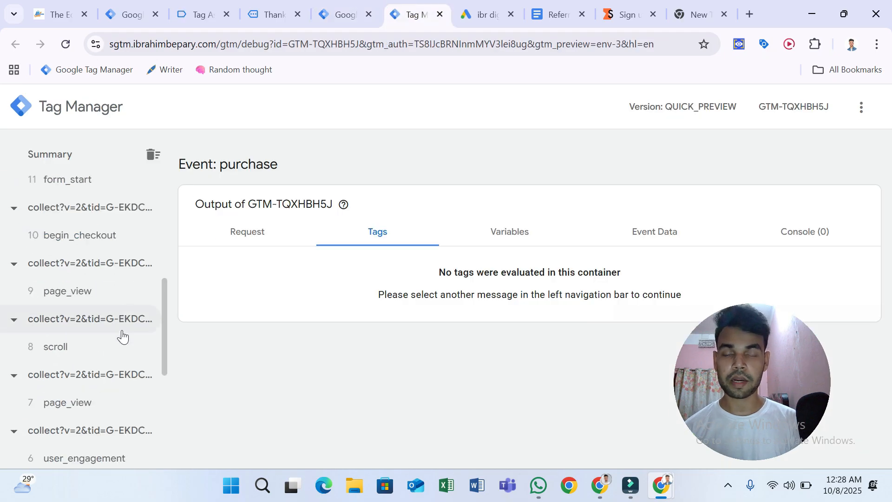
Start a new trigger of type Custom Event in The Ecom - Server container.
{"action": "left_click", "coordinate": [359, 5]}
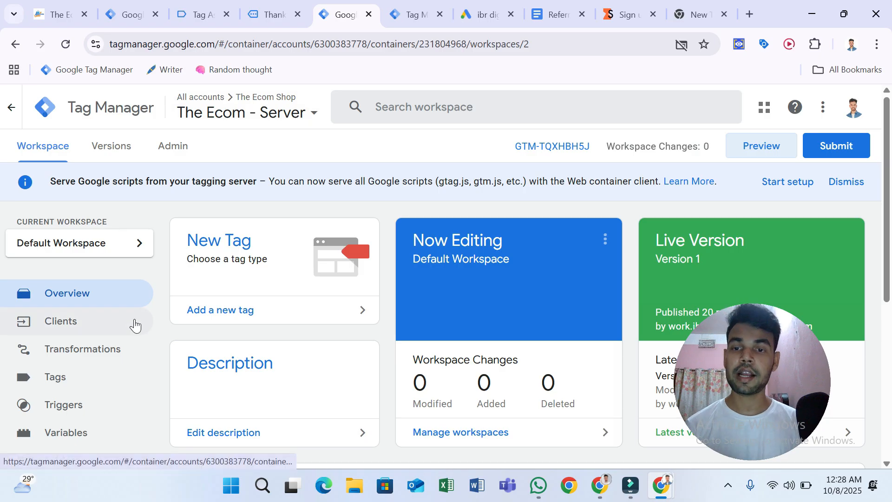
{"action": "scroll", "coordinate": [133, 325], "scroll_direction": "down", "scroll_amount": 2}
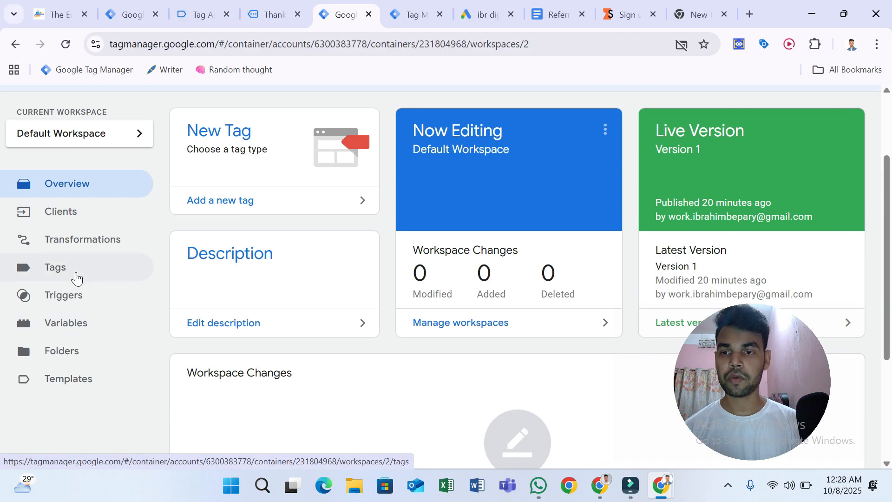
{"action": "left_click", "coordinate": [75, 274]}
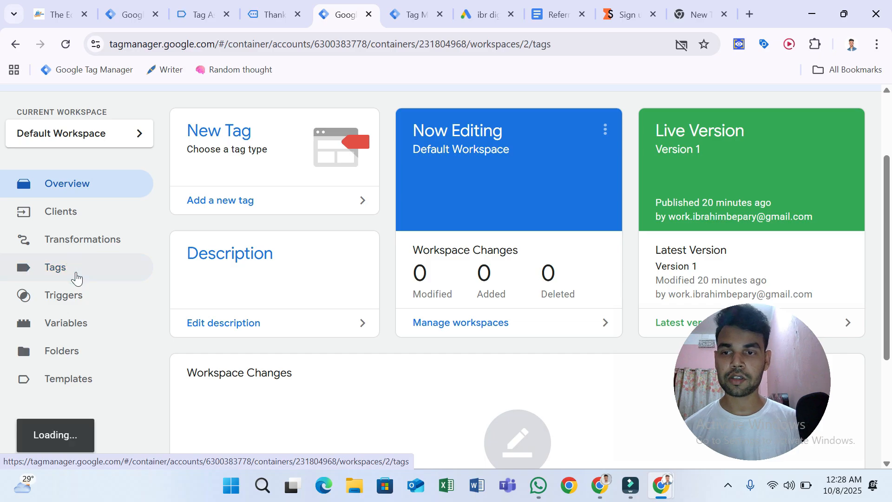
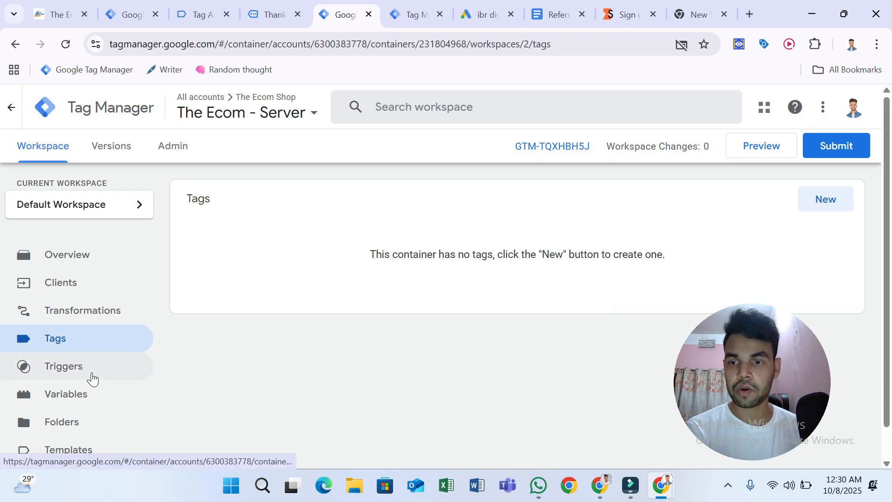
{"action": "left_click", "coordinate": [89, 374]}
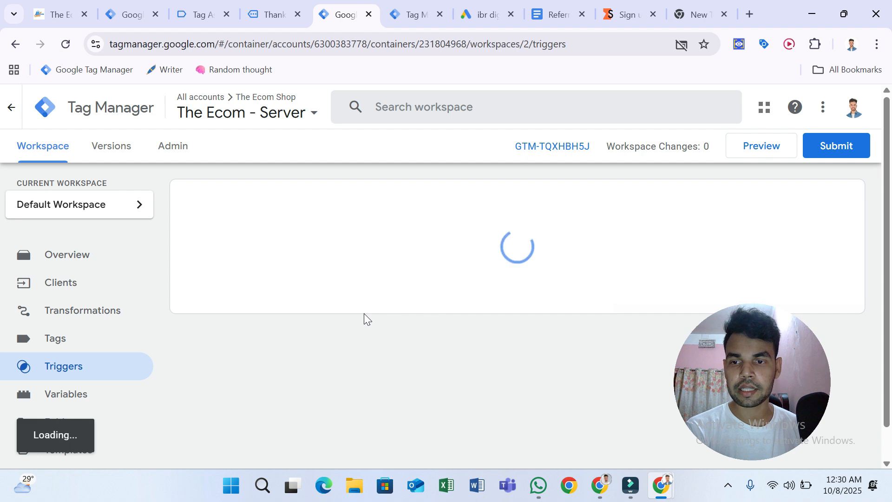
{"action": "left_click", "coordinate": [826, 200]}
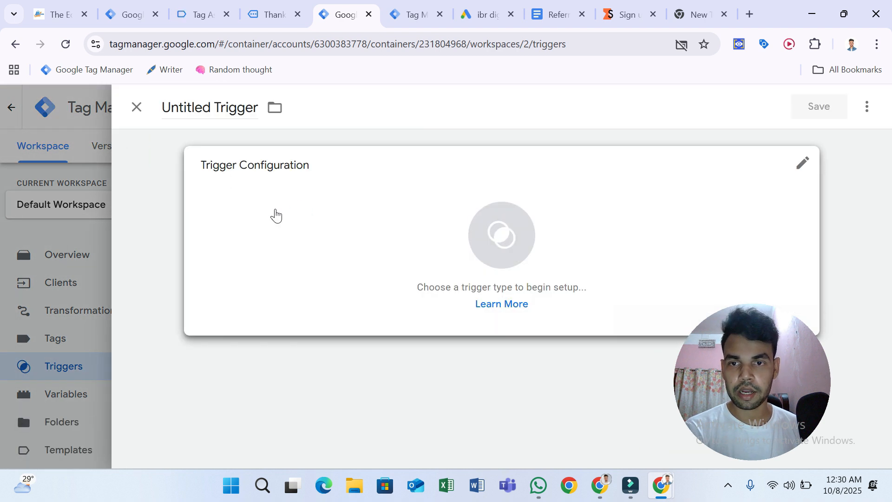
{"action": "left_click", "coordinate": [365, 218]}
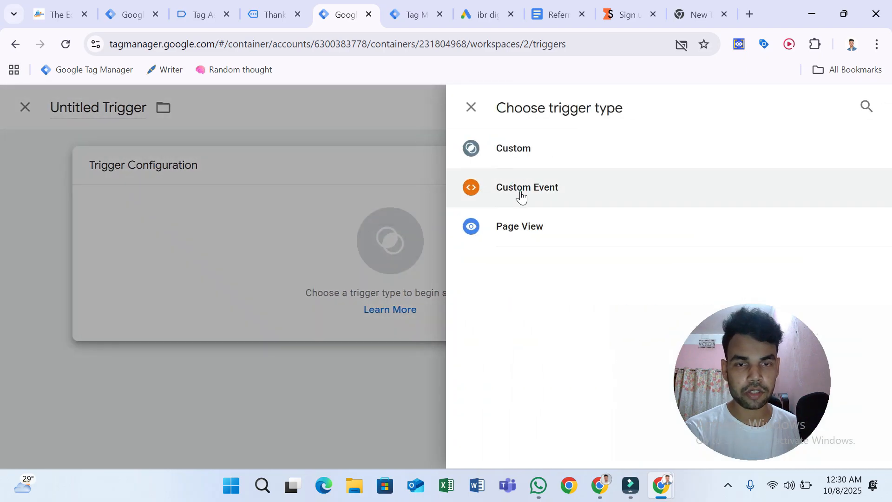
{"action": "left_click", "coordinate": [521, 197]}
Copy the event name purchase from the purchase event in the server container's preview.
{"action": "left_click", "coordinate": [411, 15]}
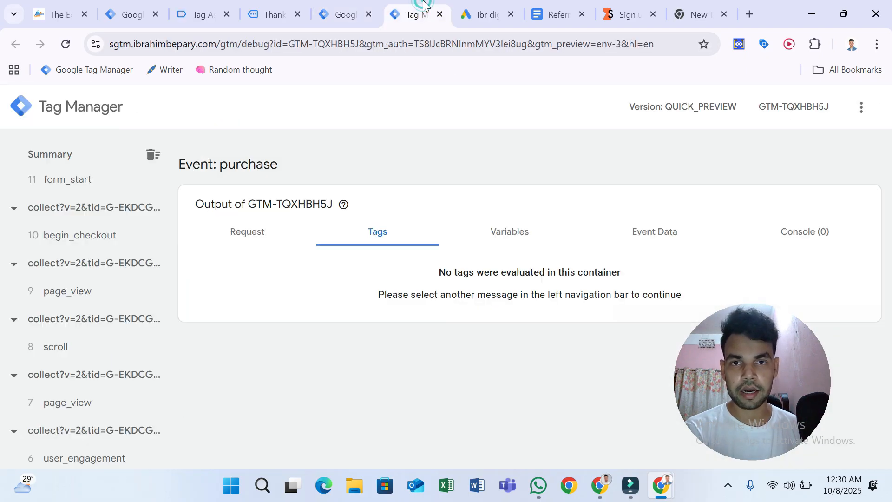
{"action": "scroll", "coordinate": [105, 344], "scroll_direction": "down", "scroll_amount": 5}
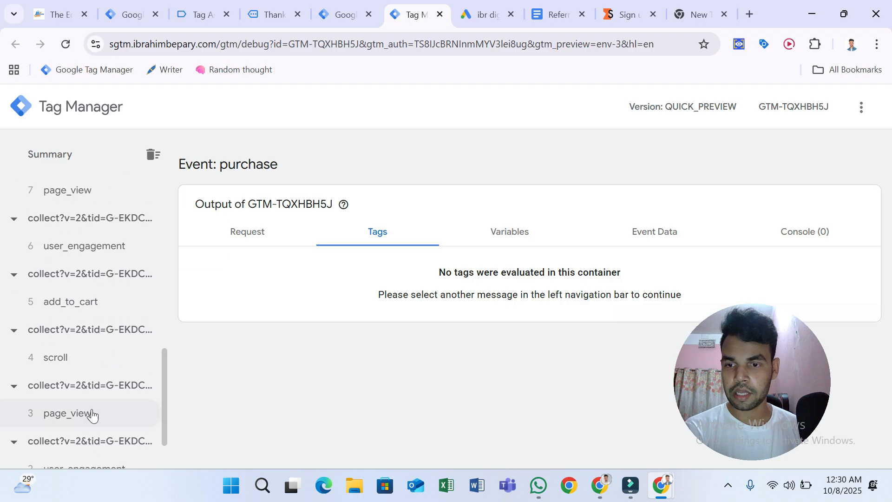
{"action": "scroll", "coordinate": [76, 358], "scroll_direction": "up", "scroll_amount": 2}
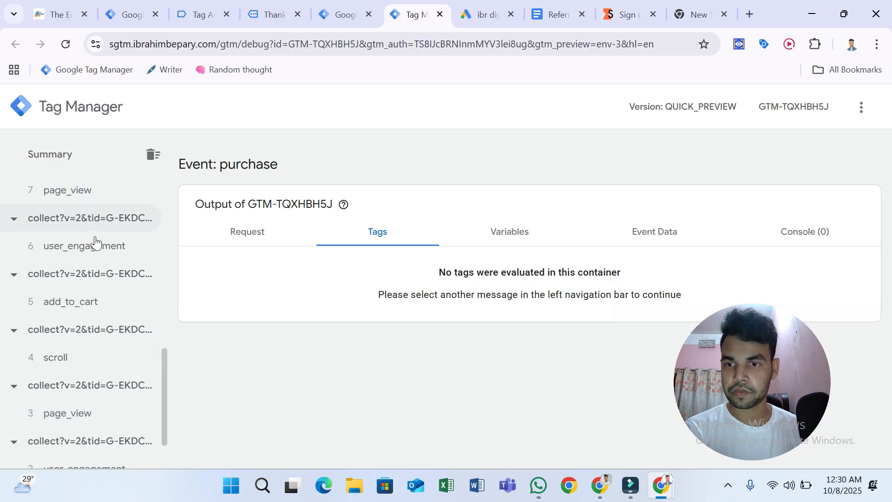
{"action": "scroll", "coordinate": [96, 244], "scroll_direction": "up", "scroll_amount": 10}
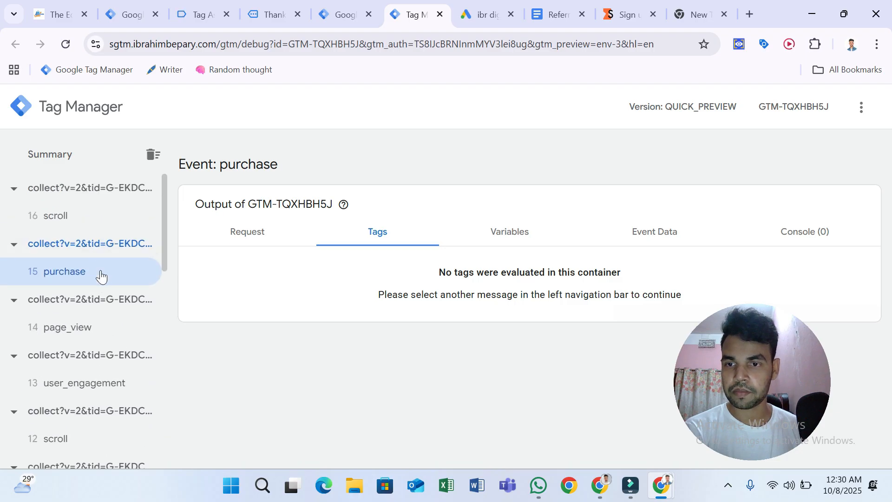
{"action": "left_click", "coordinate": [234, 234]}
{"action": "left_click", "coordinate": [378, 232]}
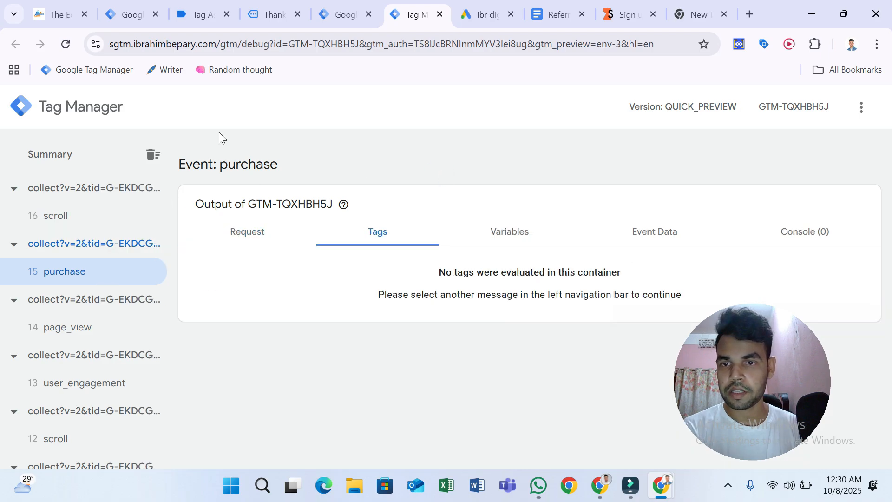
{"action": "double_click", "coordinate": [242, 166]}
{"action": "right_click", "coordinate": [242, 169]}
{"action": "left_click", "coordinate": [276, 191]}
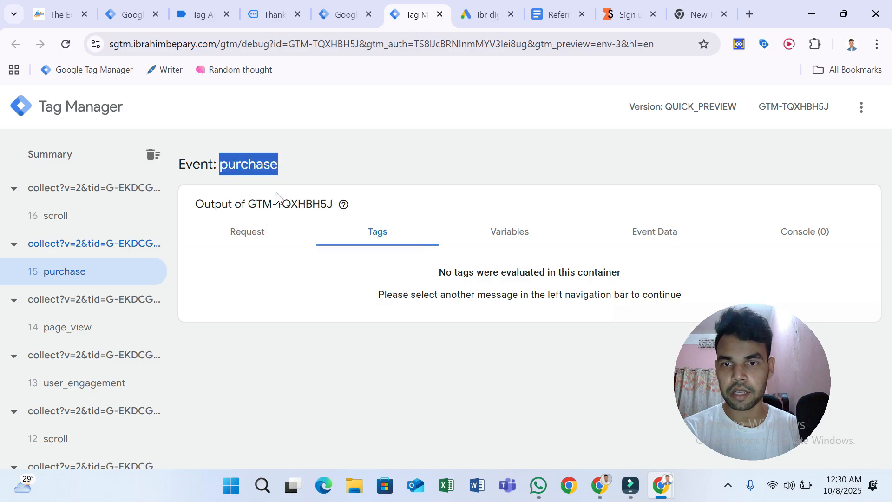
Paste purchase as the new trigger's event name and save the trigger as "purchase - Trigger".
{"action": "left_click", "coordinate": [365, 3]}
{"action": "left_click", "coordinate": [258, 305]}
{"action": "right_click", "coordinate": [261, 311]}
{"action": "left_click", "coordinate": [303, 315]}
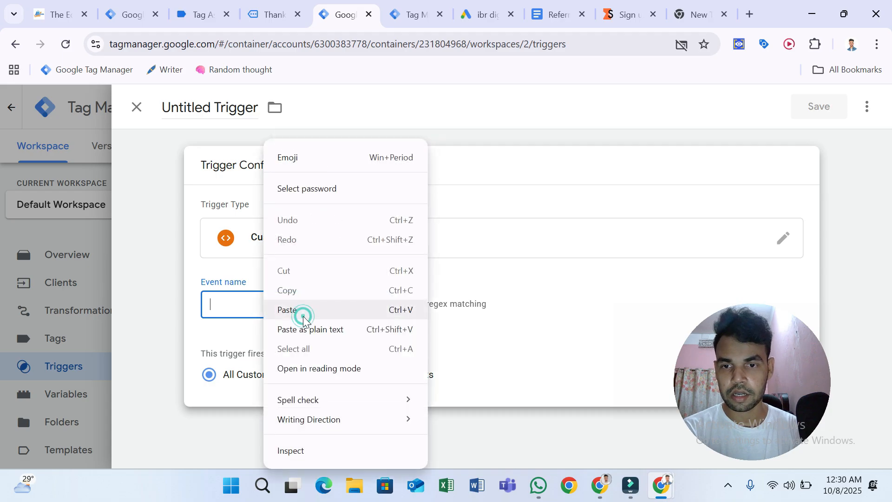
{"action": "left_click", "coordinate": [801, 116]}
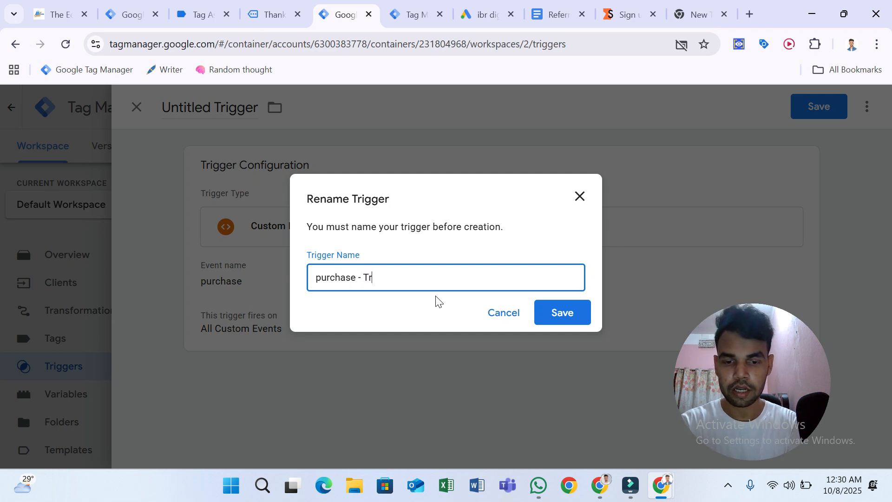
{"action": "left_click", "coordinate": [563, 320]}
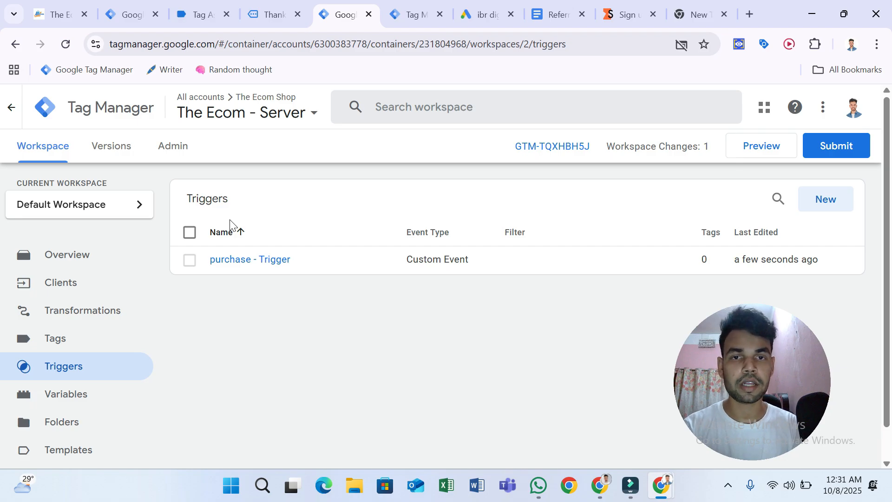
Duplicate the purchase trigger and open the copy's configuration for editing.
{"action": "left_click", "coordinate": [251, 263]}
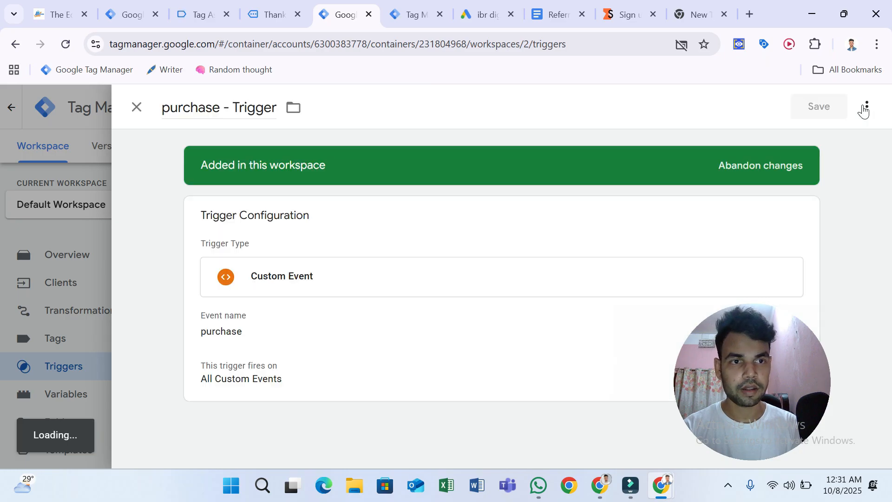
{"action": "left_click", "coordinate": [865, 108]}
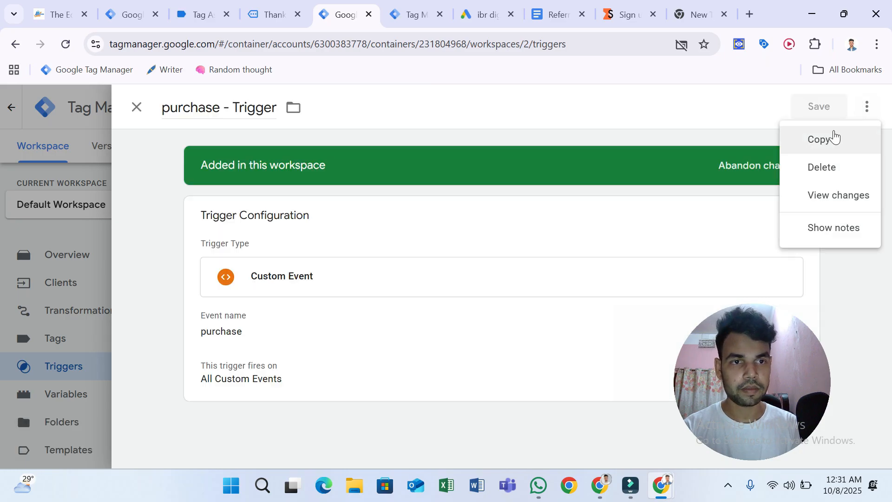
{"action": "left_click", "coordinate": [834, 136]}
{"action": "left_click", "coordinate": [335, 274]}
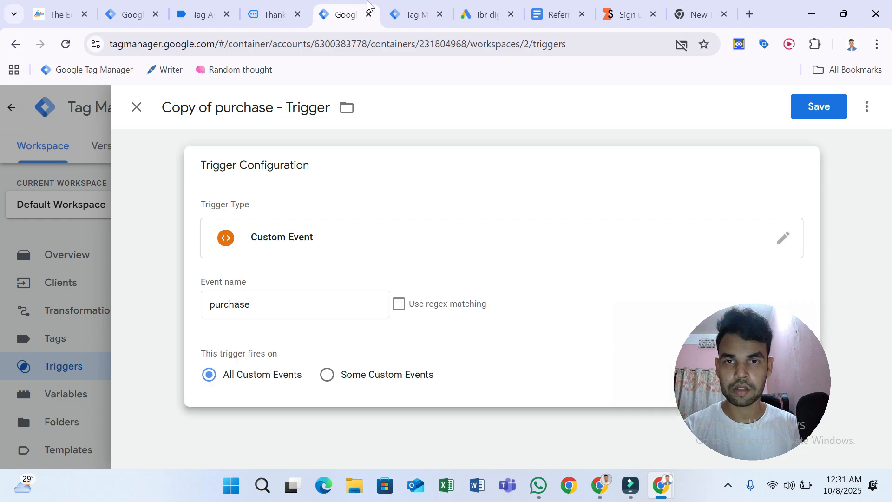
Set the copied trigger's event name to begin_checkout, copied from the matching event in the server preview.
{"action": "left_click", "coordinate": [285, 11]}
{"action": "left_click", "coordinate": [407, 6]}
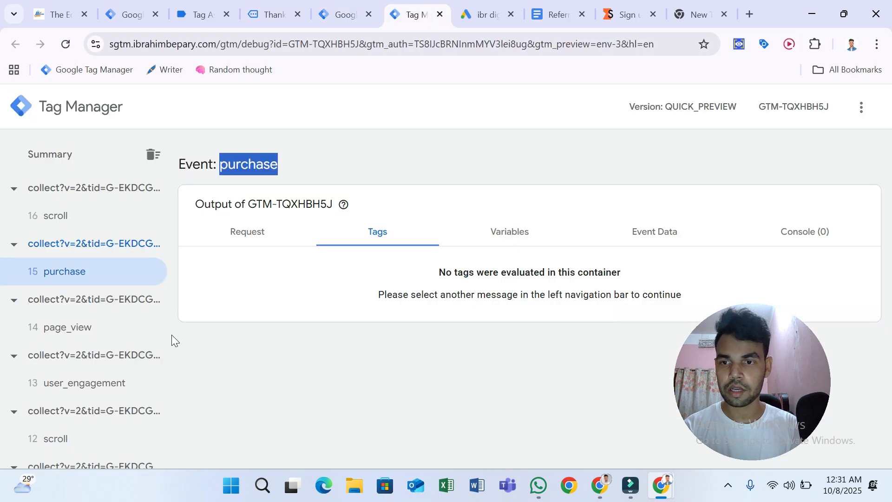
{"action": "scroll", "coordinate": [109, 351], "scroll_direction": "down", "scroll_amount": 4}
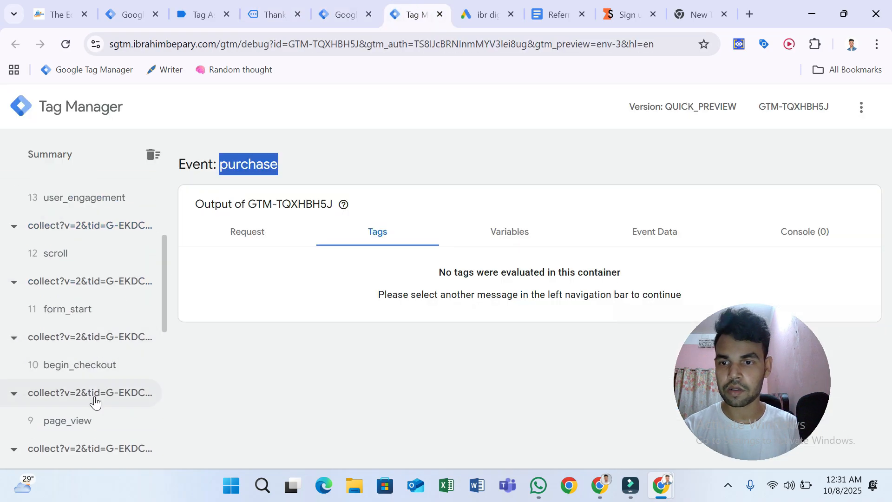
{"action": "left_click", "coordinate": [90, 378]}
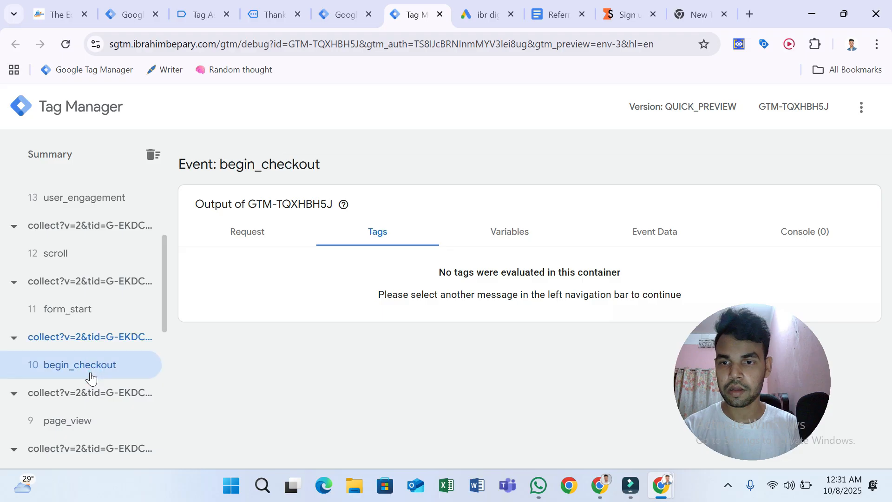
{"action": "double_click", "coordinate": [266, 171]}
{"action": "right_click", "coordinate": [267, 170]}
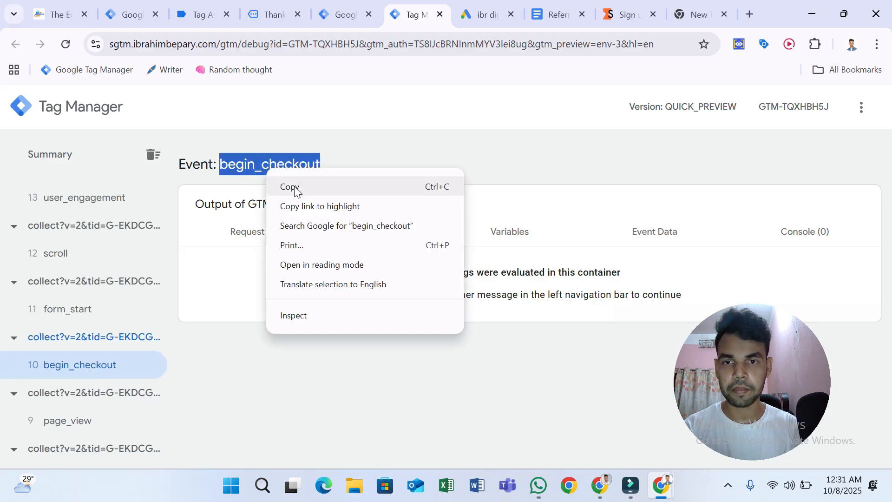
{"action": "left_click", "coordinate": [294, 186]}
{"action": "left_click", "coordinate": [332, 4]}
{"action": "left_click", "coordinate": [273, 305]}
{"action": "key", "text": "ctrl+v"}
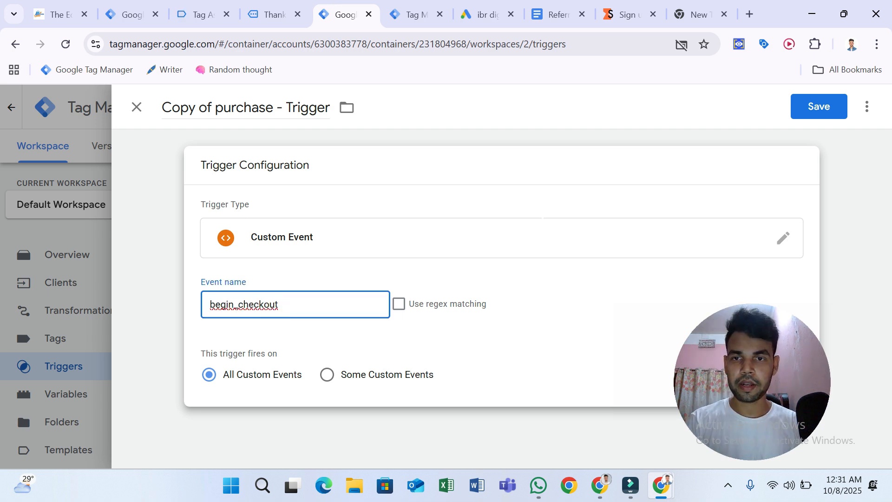
Rename the copied trigger "Checkout - Trigger" and save it.
{"action": "left_click_drag", "start_coordinate": [269, 106], "coordinate": [135, 117]}
{"action": "left_click", "coordinate": [136, 114]}
{"action": "left_click", "coordinate": [478, 273]}
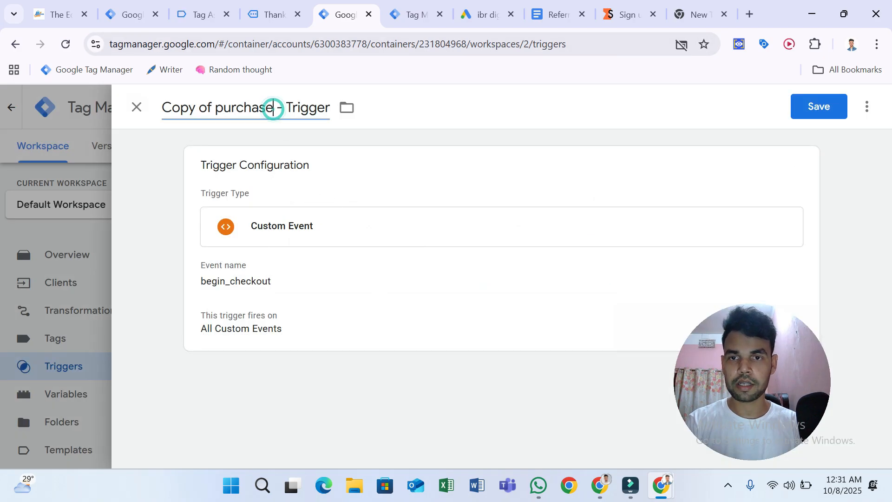
{"action": "left_click_drag", "start_coordinate": [273, 108], "coordinate": [172, 108]}
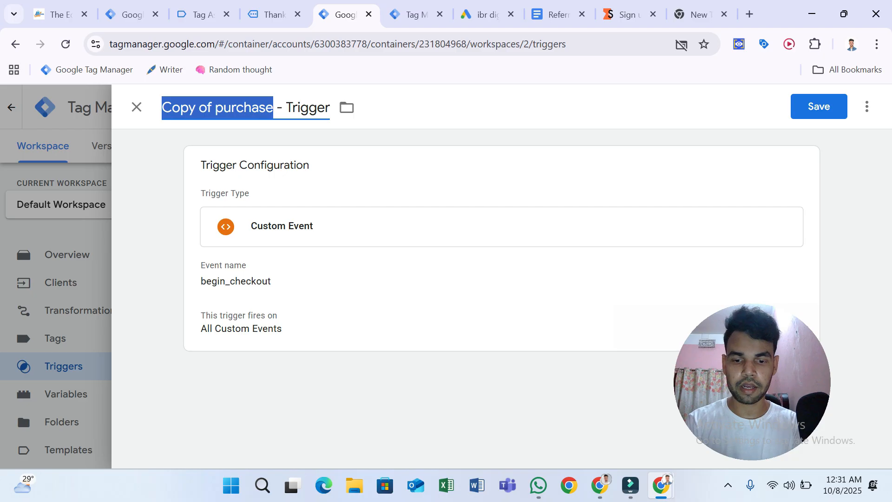
{"action": "type", "text": "C"}
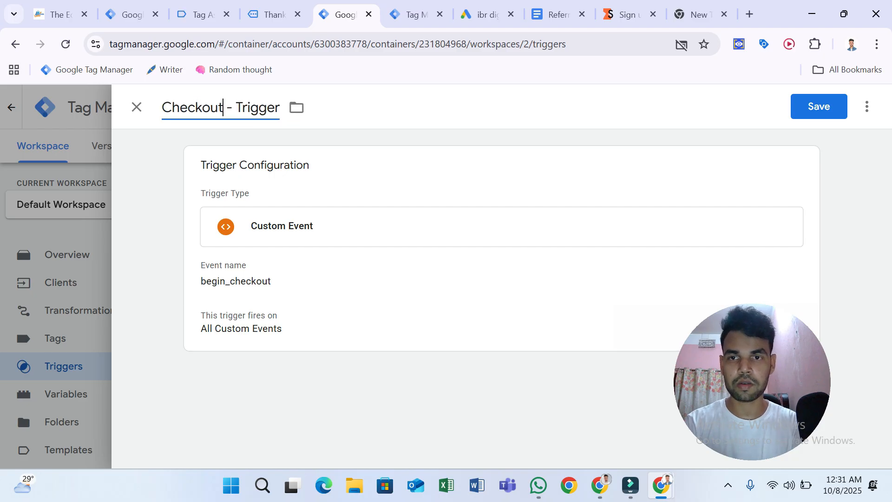
{"action": "left_click", "coordinate": [793, 111]}
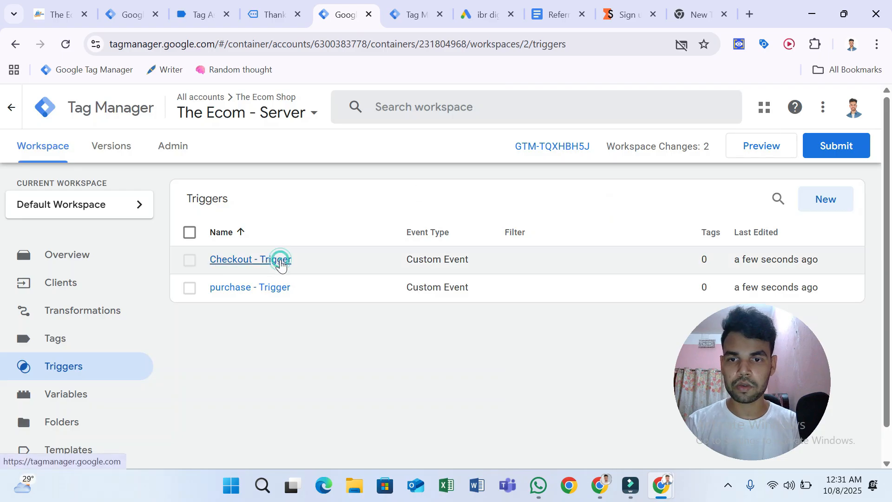
Duplicate the Checkout trigger in the server container.
{"action": "left_click", "coordinate": [281, 263]}
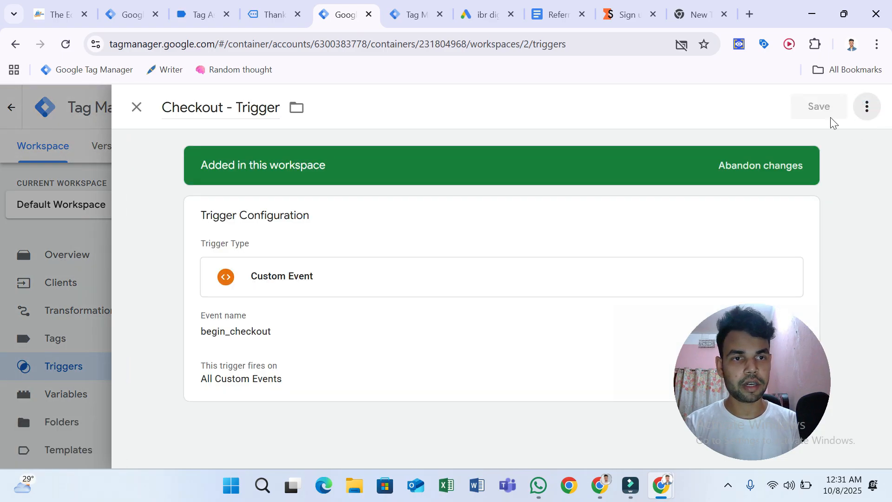
{"action": "left_click", "coordinate": [863, 115]}
{"action": "left_click", "coordinate": [864, 114]}
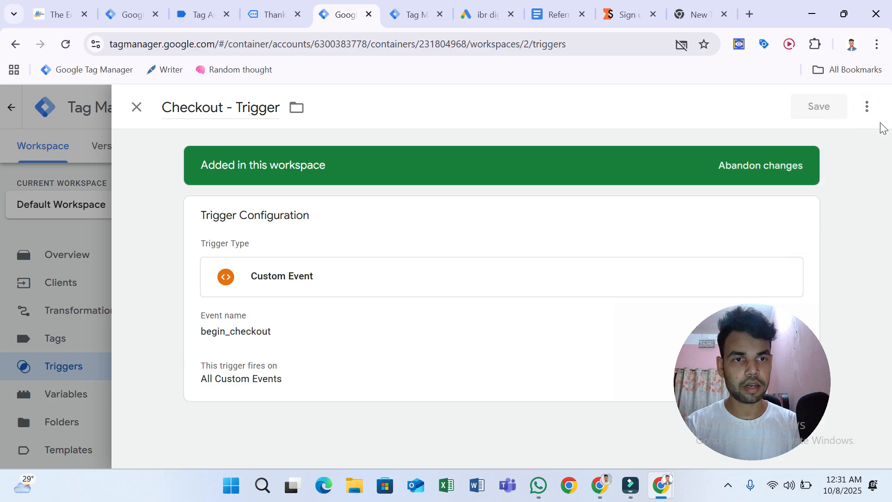
{"action": "left_click", "coordinate": [868, 110]}
{"action": "left_click", "coordinate": [839, 138]}
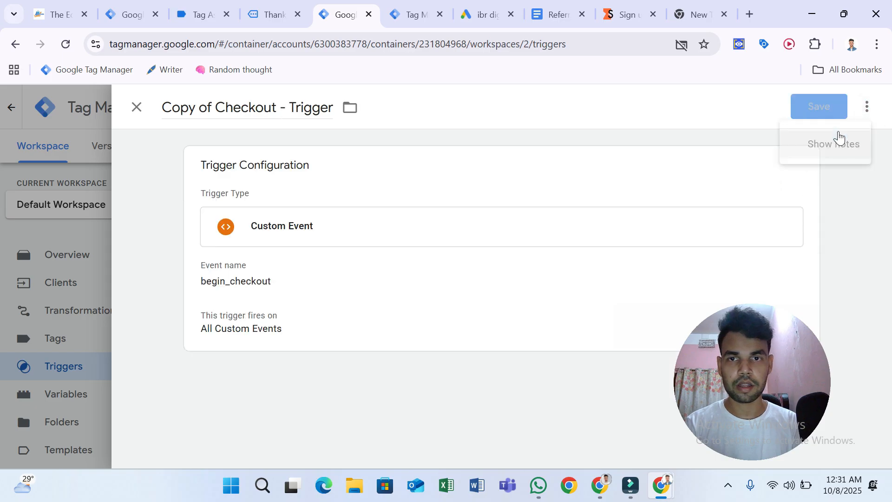
Set the copied Checkout trigger's event name to add_to_cart, copied from the matching event in the server preview.
{"action": "left_click", "coordinate": [399, 5]}
{"action": "scroll", "coordinate": [126, 312], "scroll_direction": "up", "scroll_amount": 3}
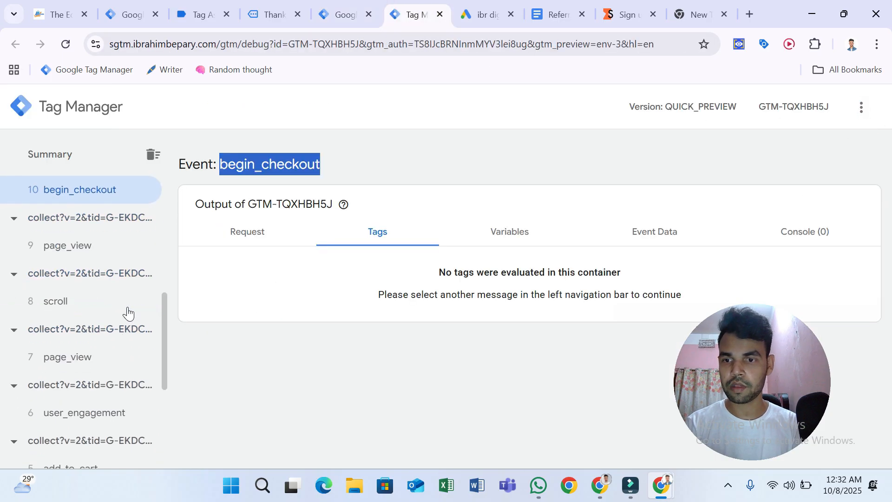
{"action": "scroll", "coordinate": [89, 257], "scroll_direction": "down", "scroll_amount": 4}
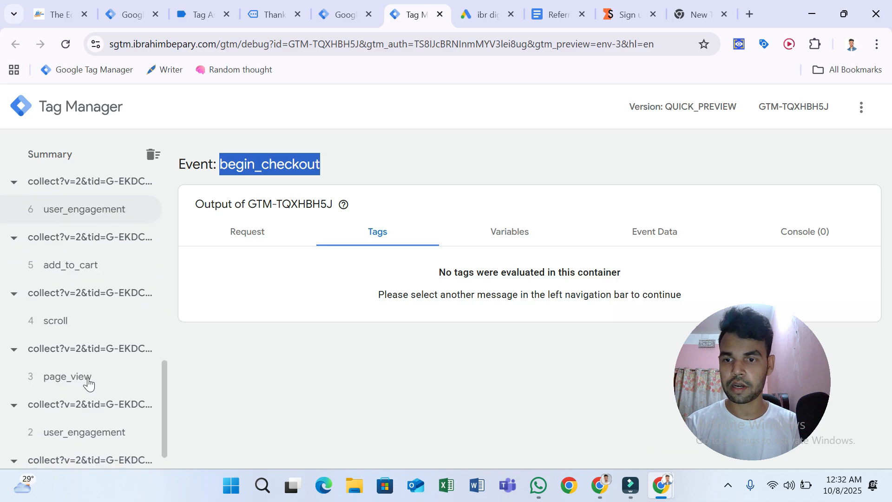
{"action": "left_click", "coordinate": [96, 273]}
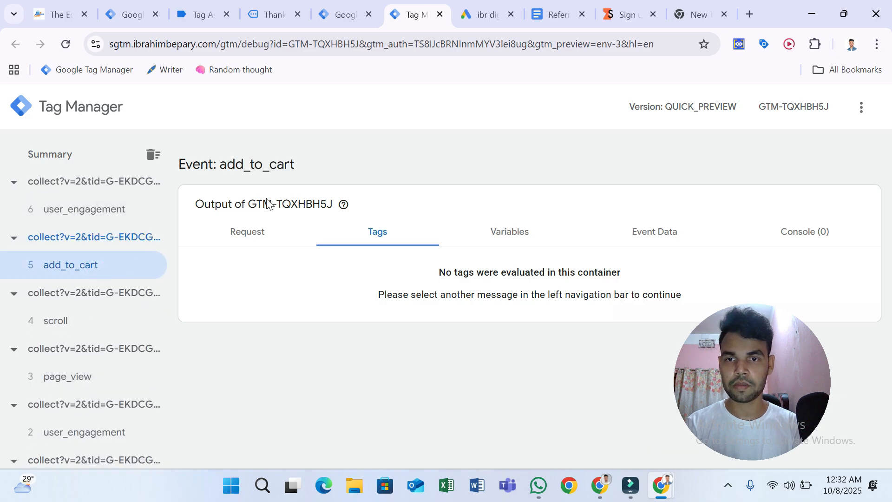
{"action": "right_click", "coordinate": [263, 163]}
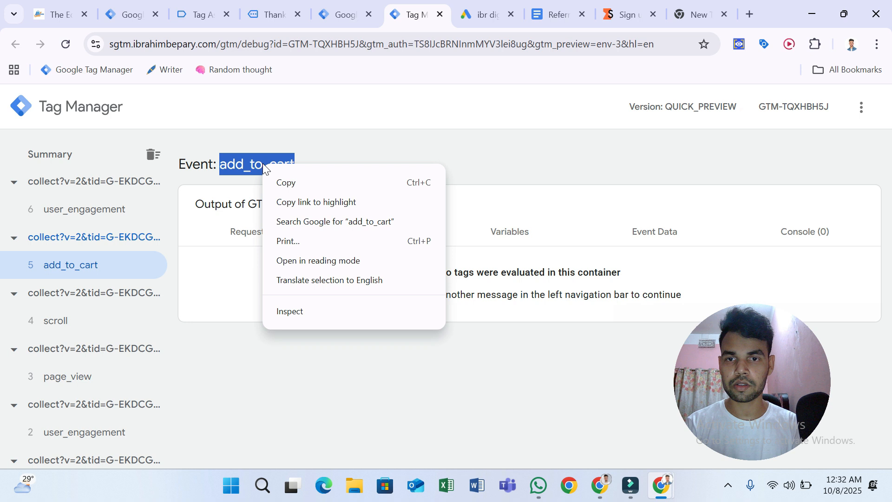
{"action": "left_click", "coordinate": [291, 182]}
{"action": "left_click", "coordinate": [327, 5]}
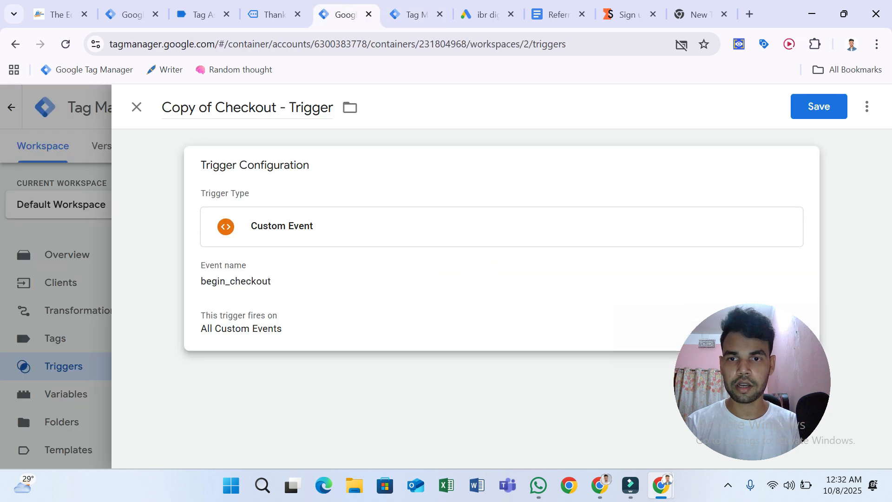
{"action": "left_click", "coordinate": [283, 300]}
{"action": "double_click", "coordinate": [271, 299]}
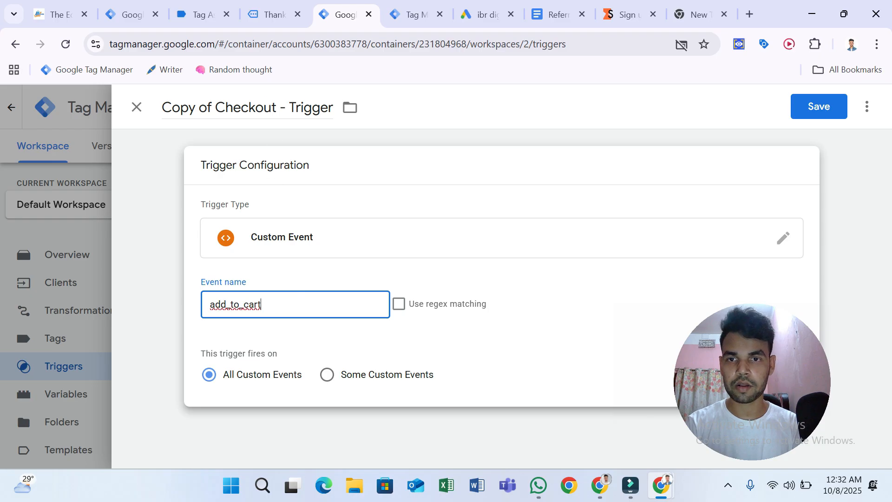
Rename the copied trigger "AddToCart - Trigger" and save it.
{"action": "left_click_drag", "start_coordinate": [278, 108], "coordinate": [124, 111]}
{"action": "type", "text": "AddToCart"}
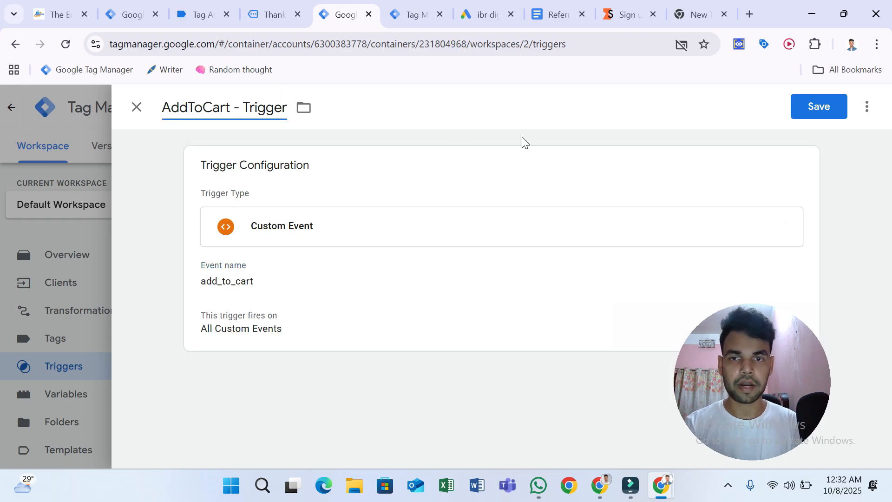
{"action": "left_click", "coordinate": [821, 110]}
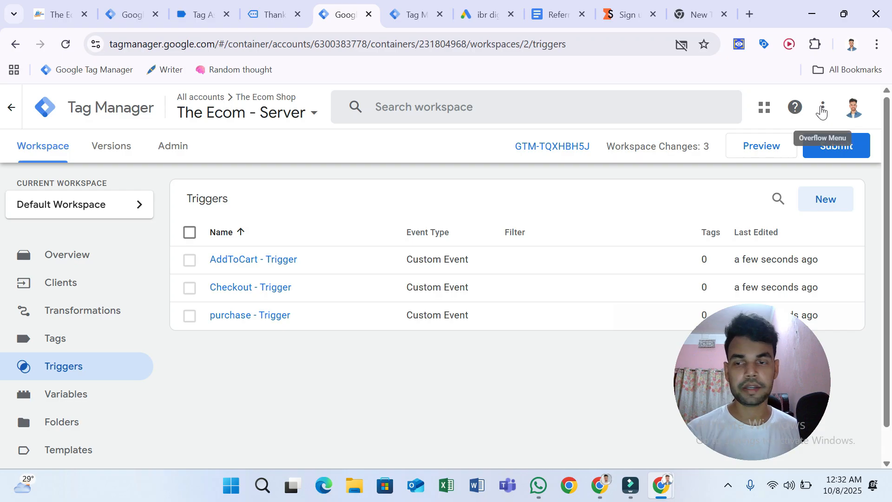
Start a new user-defined variable of type Event Data in the server container.
{"action": "left_click", "coordinate": [82, 411]}
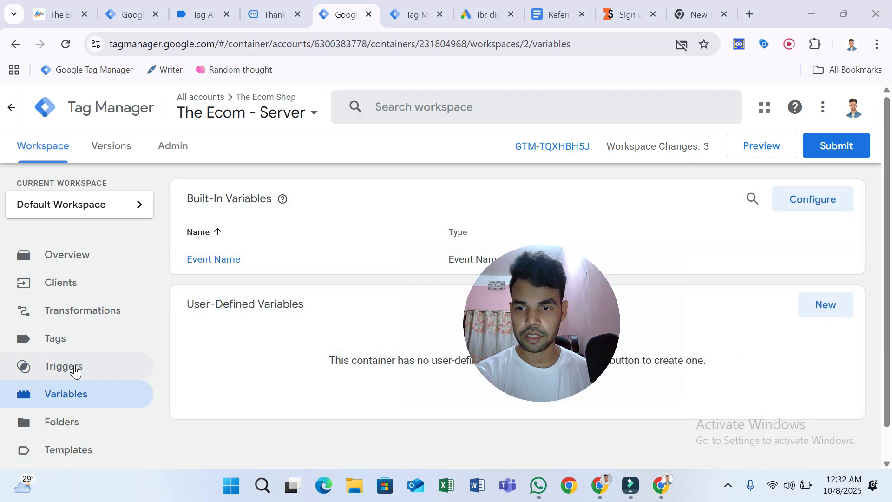
{"action": "left_click_drag", "start_coordinate": [197, 310], "coordinate": [307, 305]}
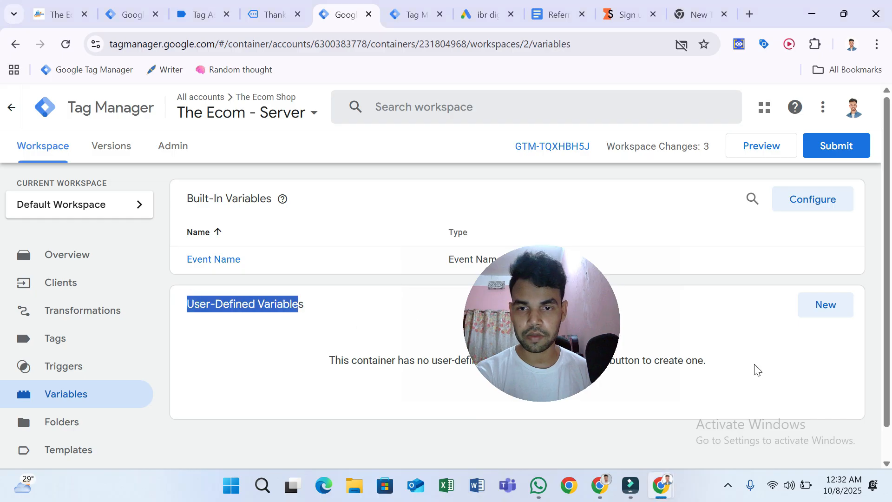
{"action": "left_click", "coordinate": [807, 308]}
{"action": "left_click", "coordinate": [328, 188]}
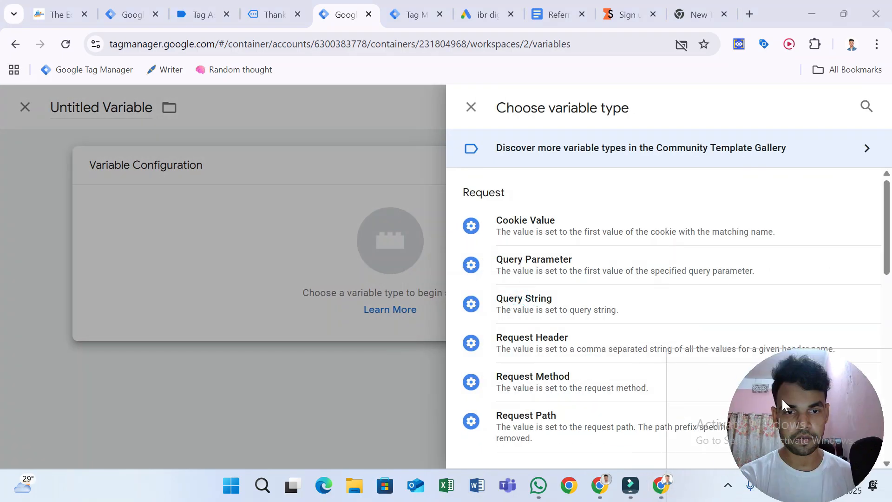
{"action": "scroll", "coordinate": [566, 302], "scroll_direction": "down", "scroll_amount": 5}
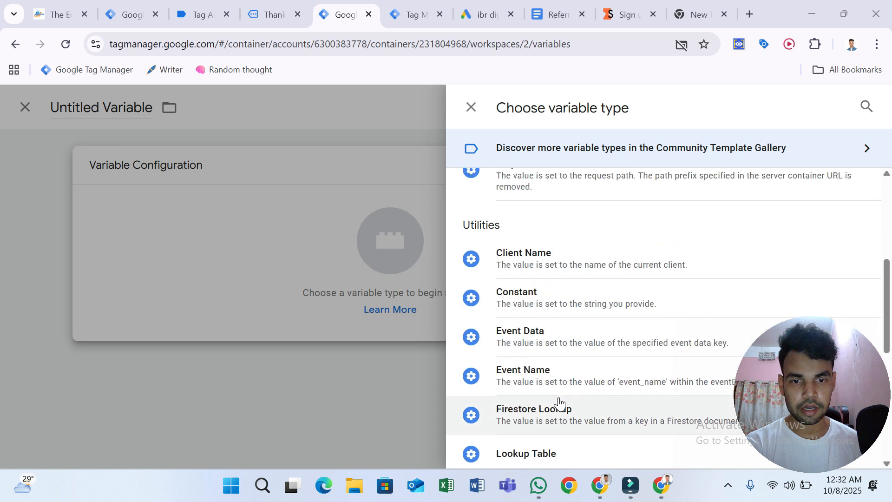
{"action": "left_click", "coordinate": [509, 374]}
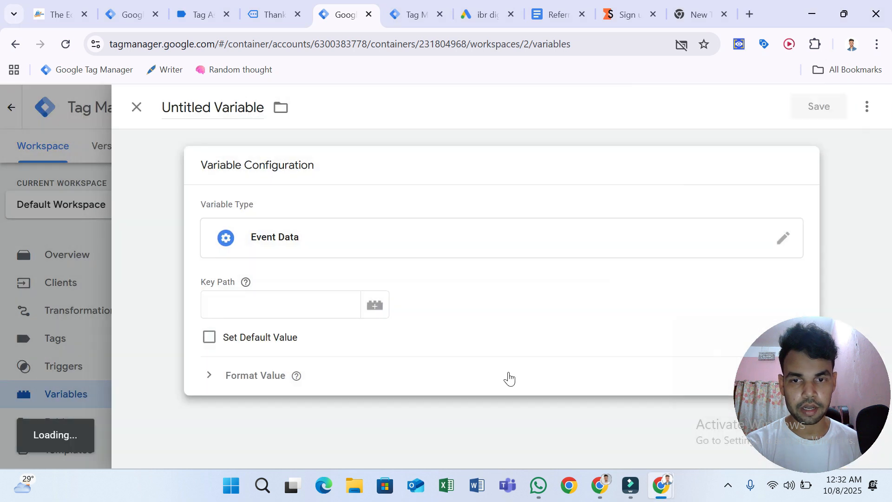
Examine the add_to_cart event data in the server preview and compare its value parameter with the price on the order's thank-you page.
{"action": "left_click", "coordinate": [391, 4]}
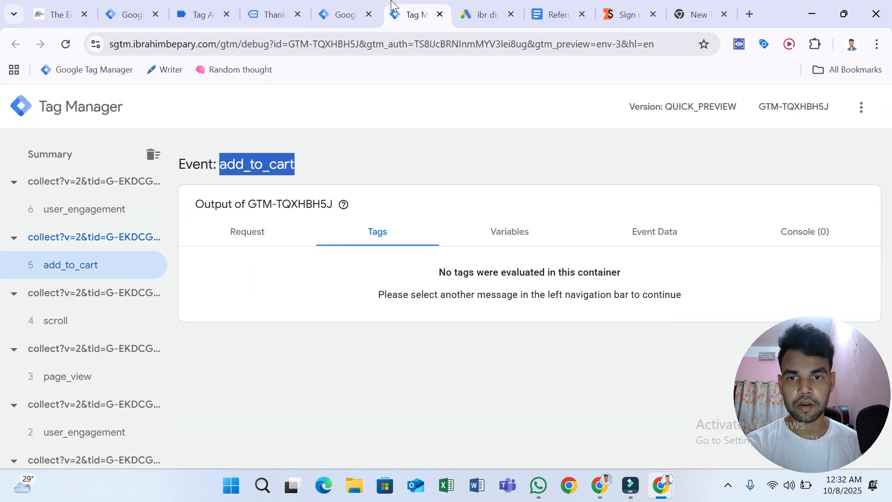
{"action": "scroll", "coordinate": [139, 297], "scroll_direction": "down", "scroll_amount": 1}
{"action": "scroll", "coordinate": [143, 295], "scroll_direction": "up", "scroll_amount": 2}
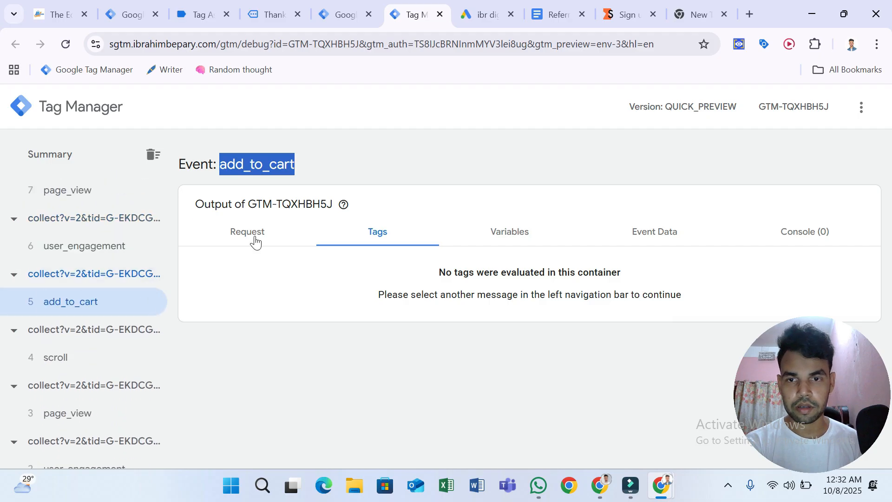
{"action": "left_click", "coordinate": [652, 244]}
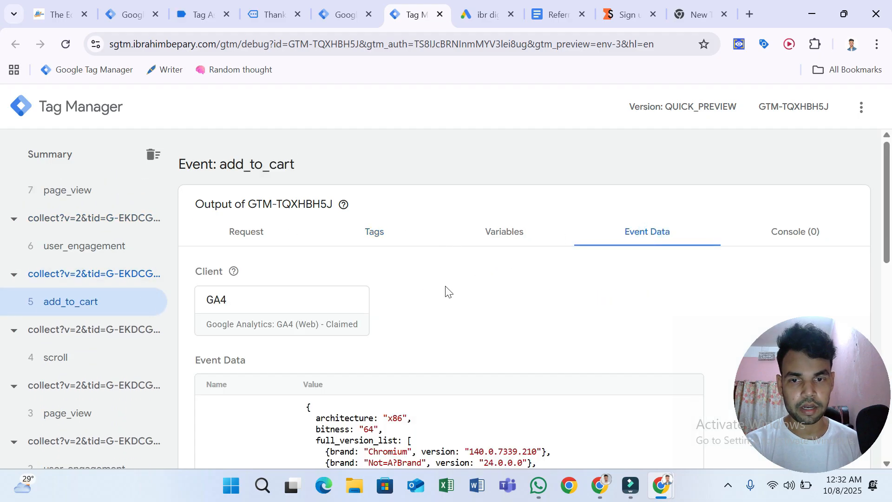
{"action": "scroll", "coordinate": [446, 290], "scroll_direction": "down", "scroll_amount": 3}
{"action": "scroll", "coordinate": [446, 291], "scroll_direction": "down", "scroll_amount": 8}
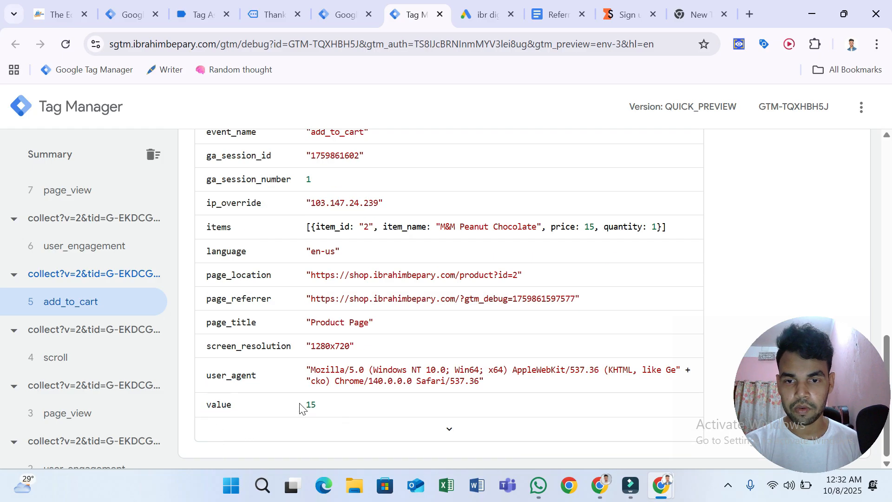
{"action": "left_click", "coordinate": [353, 13]}
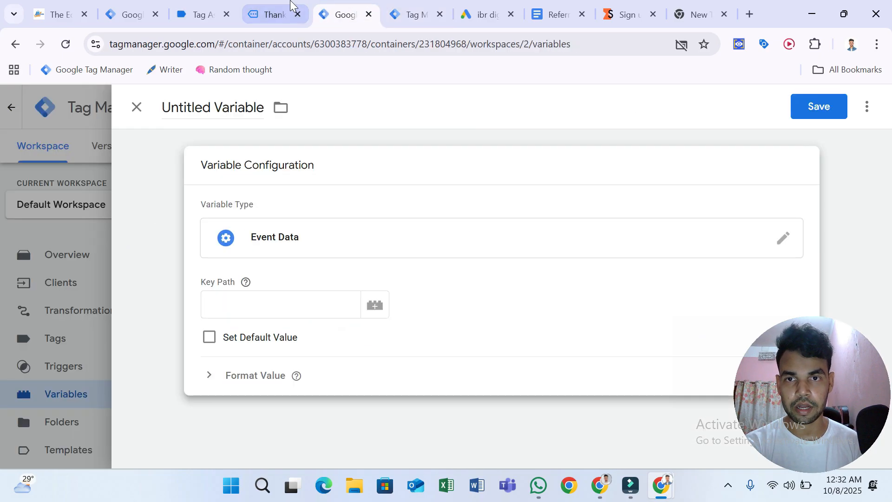
{"action": "left_click", "coordinate": [278, 13]}
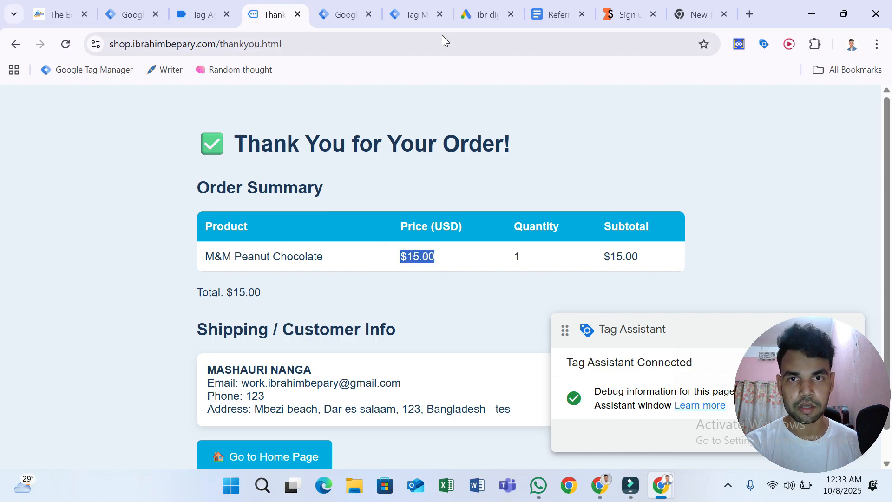
{"action": "left_click", "coordinate": [415, 15]}
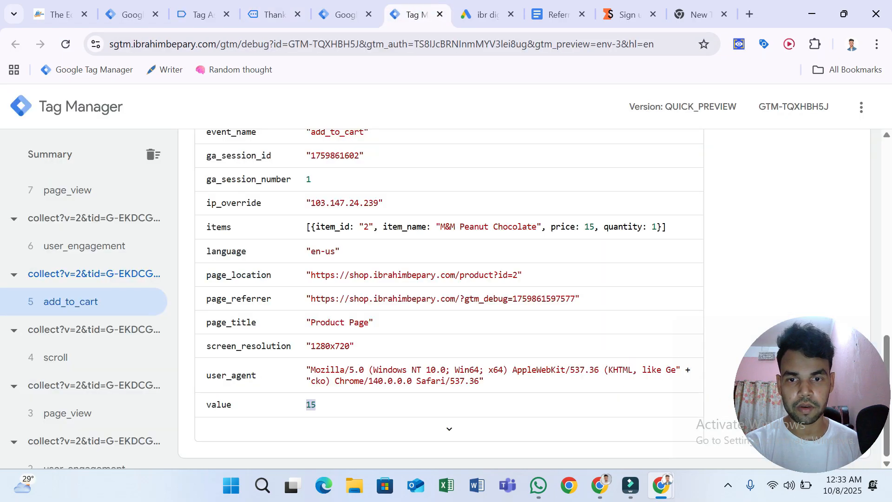
Set the Event Data variable's key path to value, copied from the add_to_cart event data in the server preview.
{"action": "right_click", "coordinate": [221, 408]}
{"action": "left_click", "coordinate": [247, 259]}
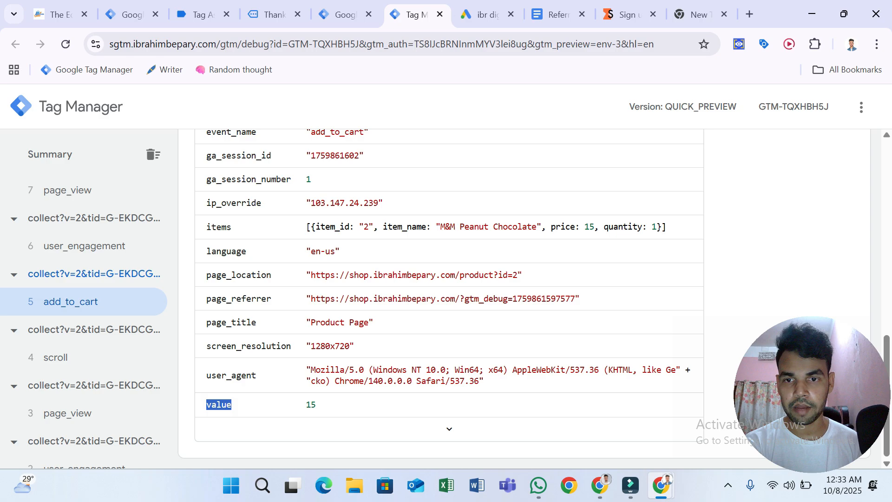
{"action": "left_click", "coordinate": [349, 5]}
{"action": "left_click", "coordinate": [336, 304]}
{"action": "right_click", "coordinate": [340, 301]}
{"action": "left_click", "coordinate": [352, 309]}
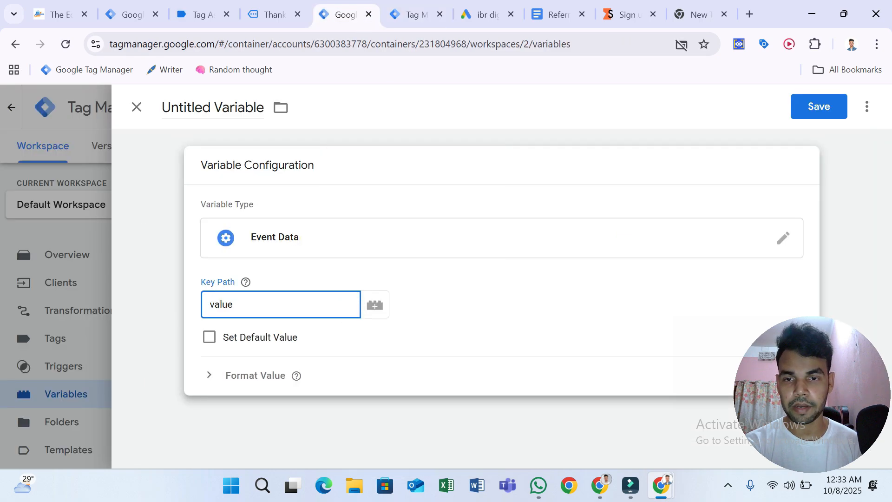
Save the new variable under the name "ED - Value".
{"action": "left_click", "coordinate": [812, 112]}
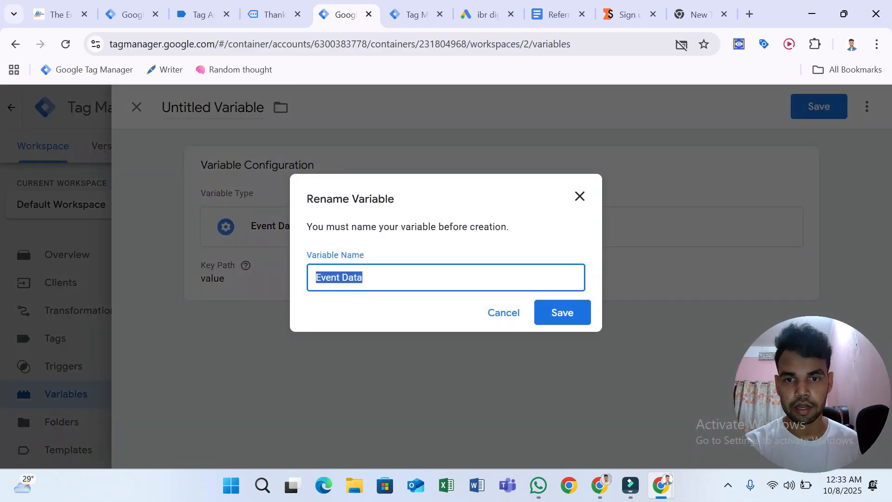
{"action": "type", "text": "ED - Value"}
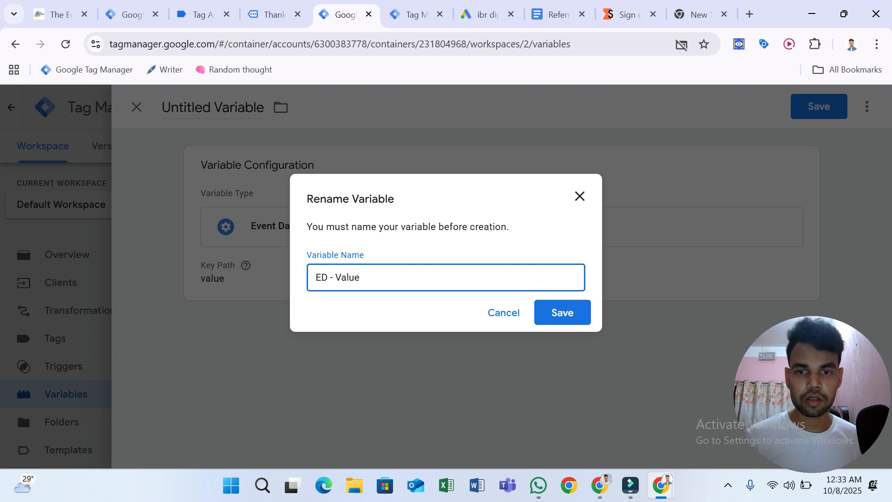
{"action": "left_click", "coordinate": [560, 314]}
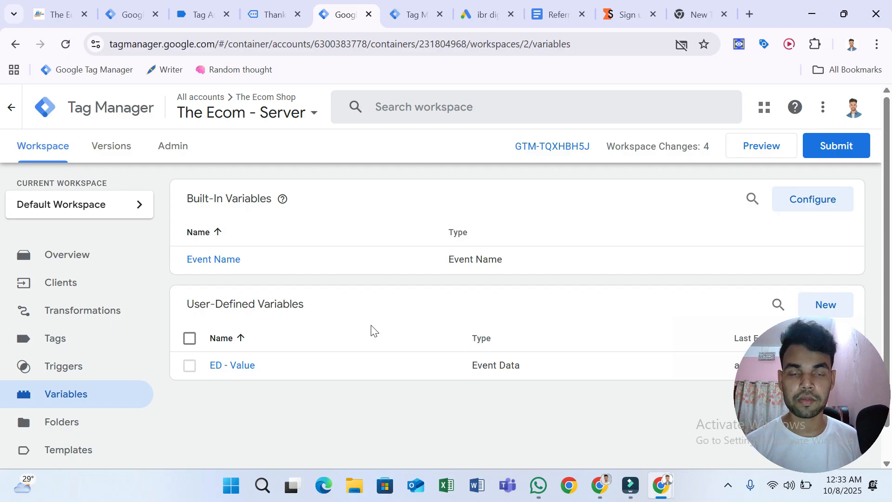
Start another user-defined variable of type Event Data.
{"action": "left_click", "coordinate": [822, 304]}
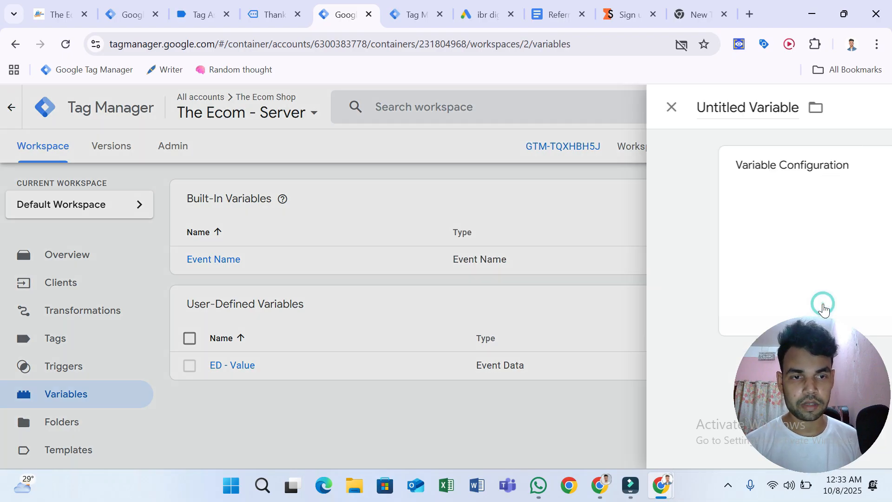
{"action": "left_click", "coordinate": [420, 249]}
{"action": "scroll", "coordinate": [554, 404], "scroll_direction": "down", "scroll_amount": 3}
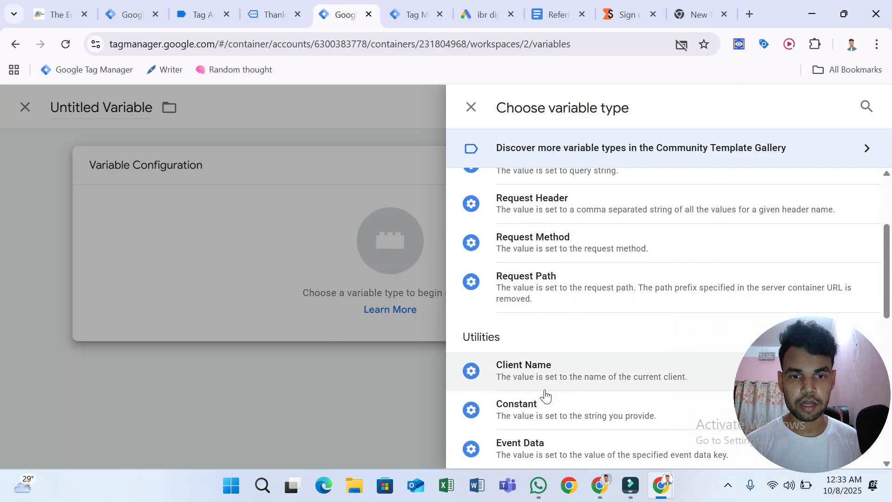
{"action": "left_click", "coordinate": [534, 441]}
Examine the full add_to_cart event data in the server preview, including its collapsed parameters.
{"action": "left_click", "coordinate": [403, 4]}
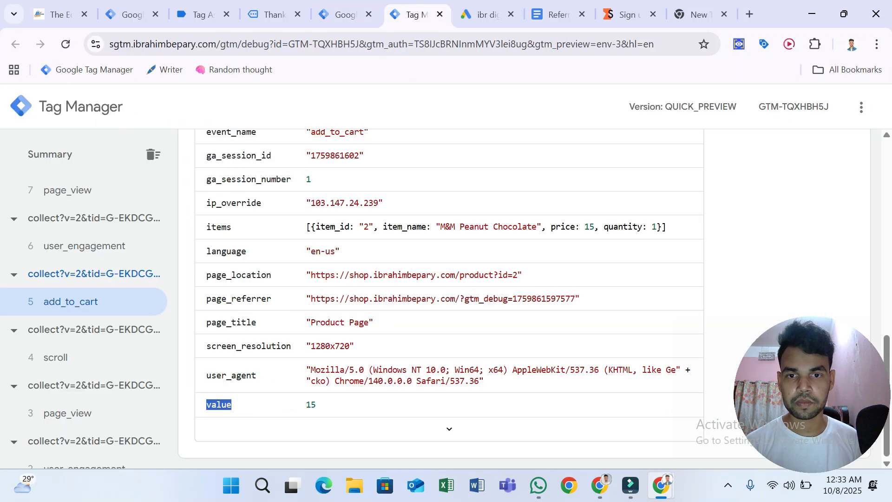
{"action": "scroll", "coordinate": [269, 291], "scroll_direction": "up", "scroll_amount": 2}
{"action": "scroll", "coordinate": [228, 310], "scroll_direction": "up", "scroll_amount": 5}
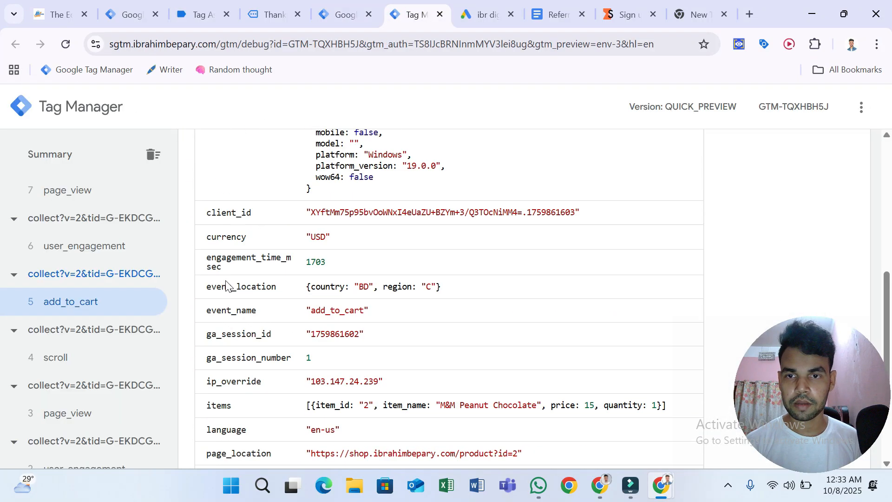
{"action": "scroll", "coordinate": [249, 295], "scroll_direction": "down", "scroll_amount": 5}
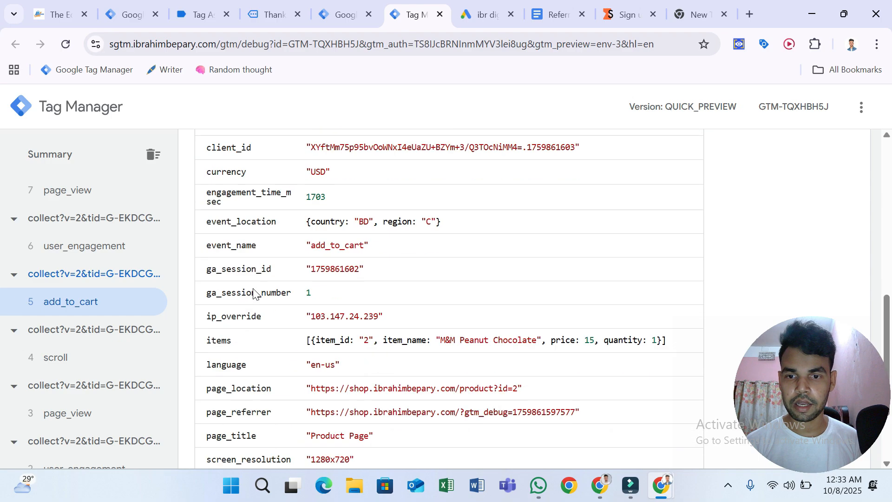
{"action": "scroll", "coordinate": [263, 317], "scroll_direction": "down", "scroll_amount": 2}
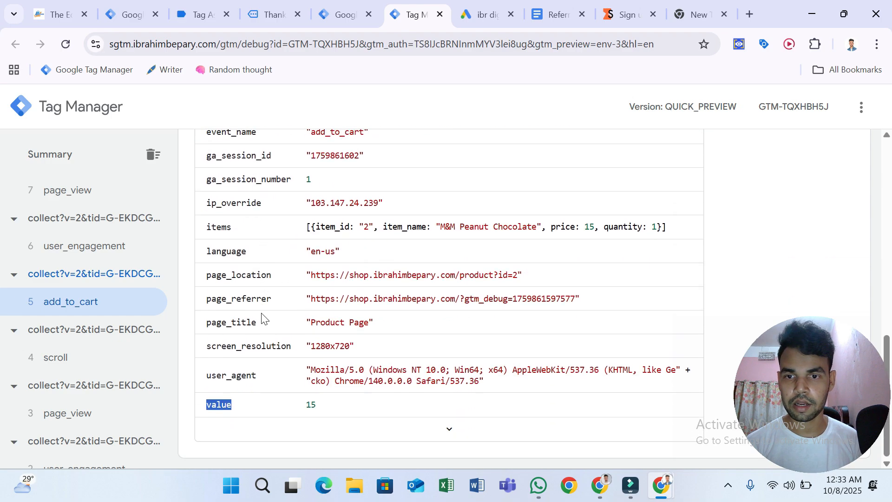
{"action": "left_click", "coordinate": [449, 428]}
{"action": "scroll", "coordinate": [454, 361], "scroll_direction": "down", "scroll_amount": 3}
{"action": "scroll", "coordinate": [454, 360], "scroll_direction": "up", "scroll_amount": 1}
{"action": "scroll", "coordinate": [449, 297], "scroll_direction": "down", "scroll_amount": 10}
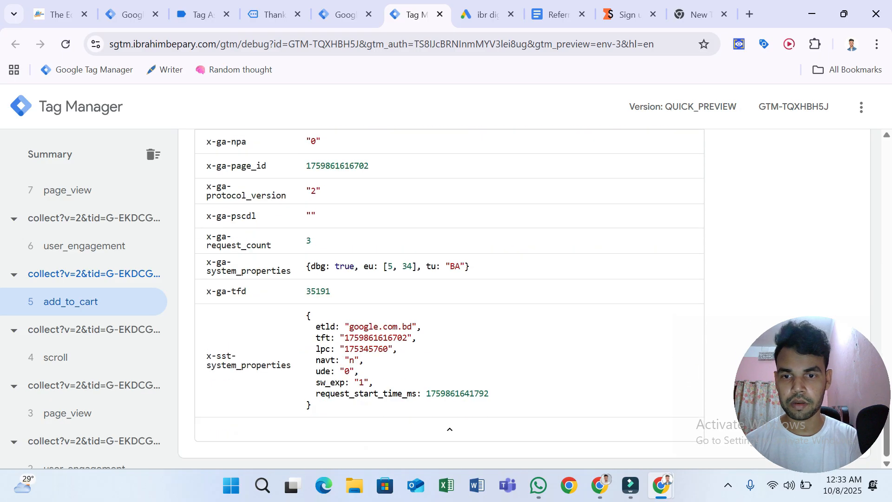
{"action": "scroll", "coordinate": [454, 364], "scroll_direction": "up", "scroll_amount": 10}
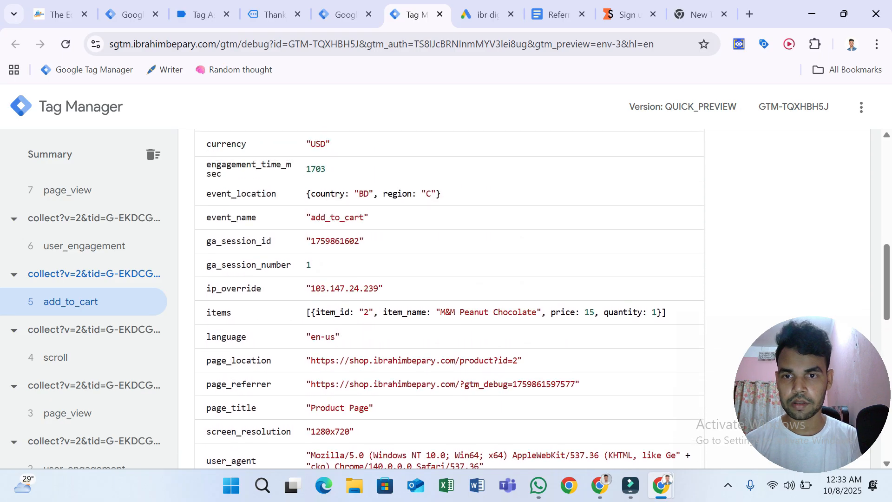
Set the new Event Data variable's key path to currency, copied from the add_to_cart event data in the server preview.
{"action": "scroll", "coordinate": [449, 297], "scroll_direction": "up", "scroll_amount": 1}
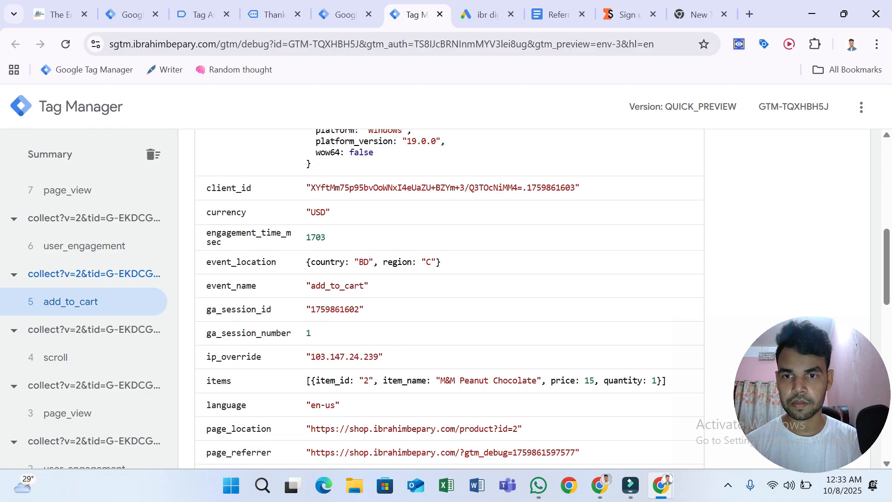
{"action": "right_click", "coordinate": [232, 213]}
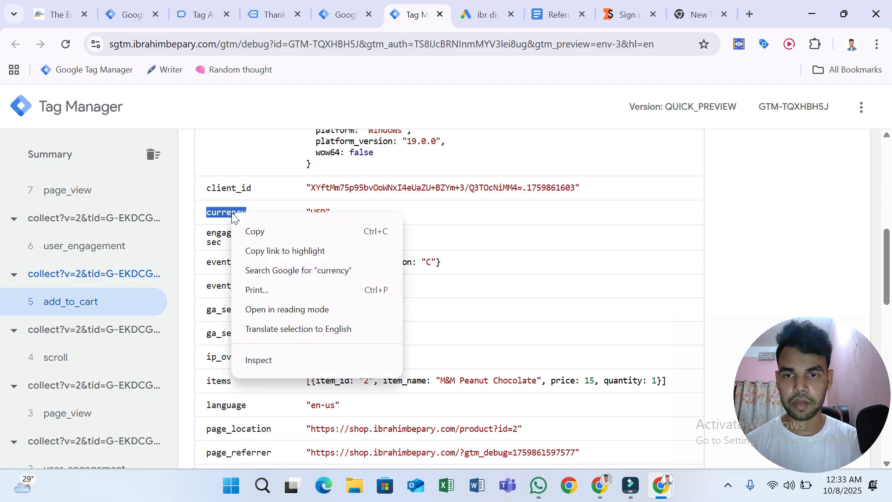
{"action": "left_click", "coordinate": [252, 231]}
{"action": "left_click", "coordinate": [345, 14]}
{"action": "left_click", "coordinate": [307, 300]}
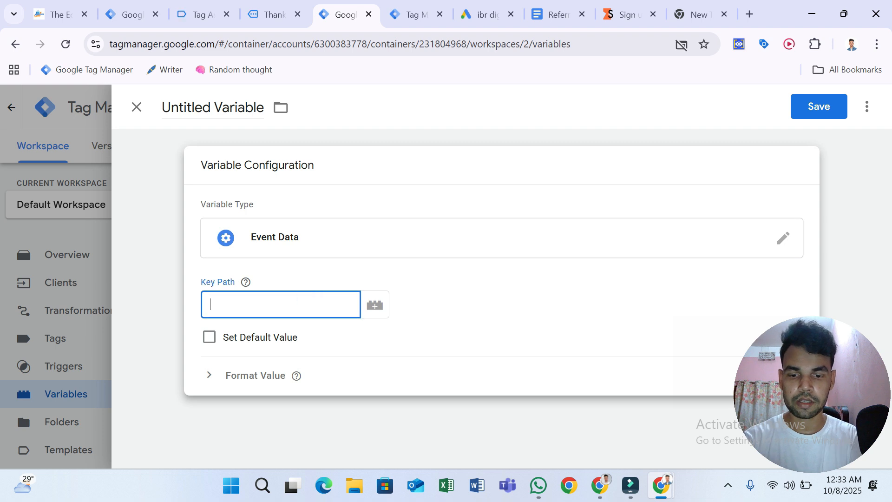
Save the new variable under the name "ED - currency".
{"action": "left_click", "coordinate": [829, 107]}
{"action": "type", "text": "ED - currency"}
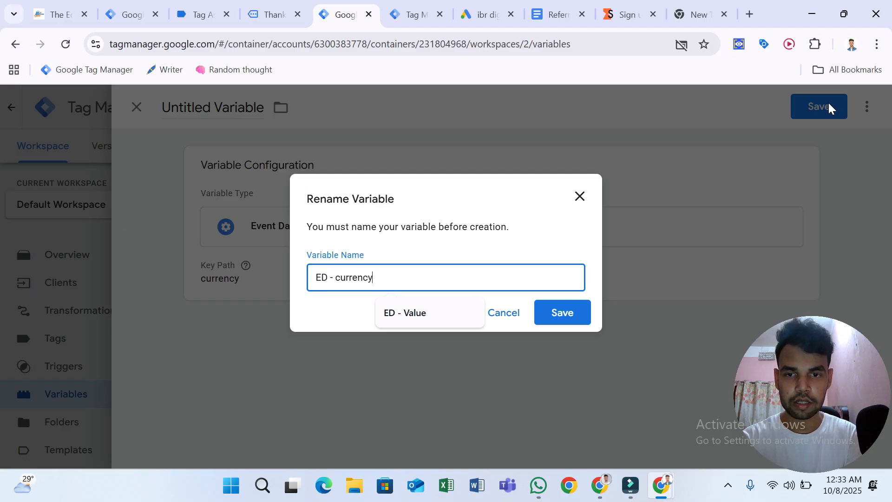
{"action": "left_click", "coordinate": [569, 308]}
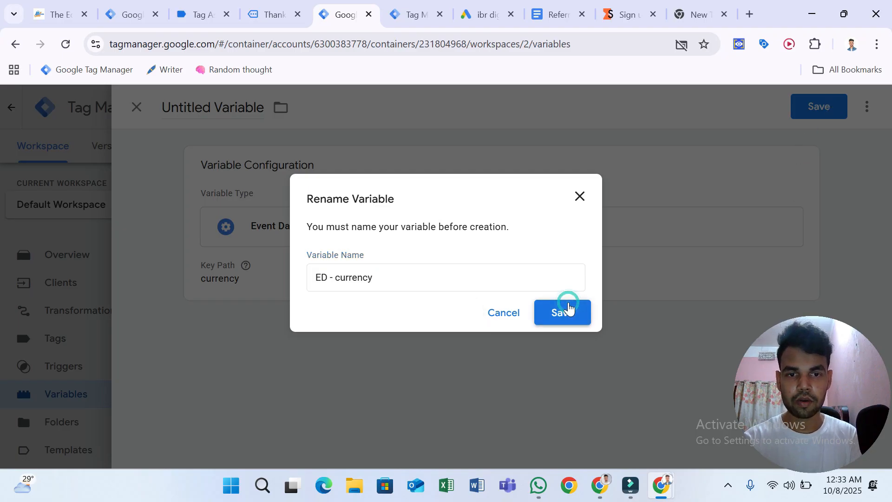
Copy the transaction_id parameter name from the purchase event's data in the server preview.
{"action": "left_click", "coordinate": [437, 6]}
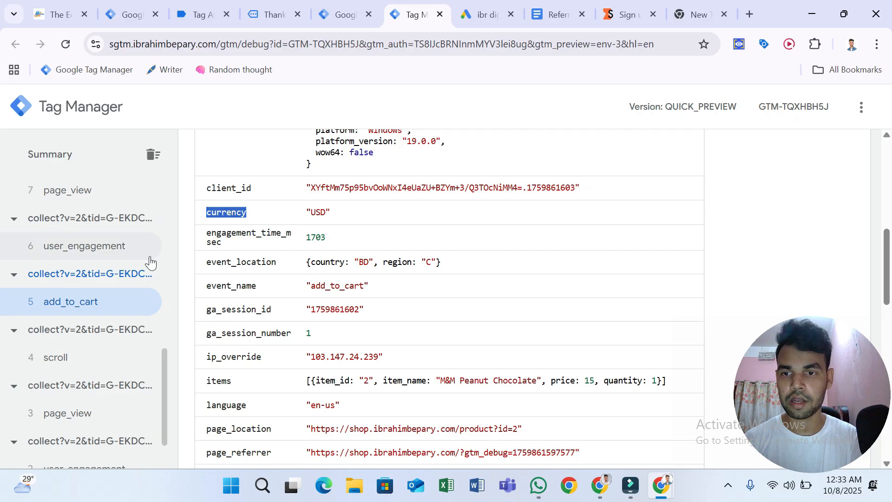
{"action": "scroll", "coordinate": [124, 255], "scroll_direction": "up", "scroll_amount": 10}
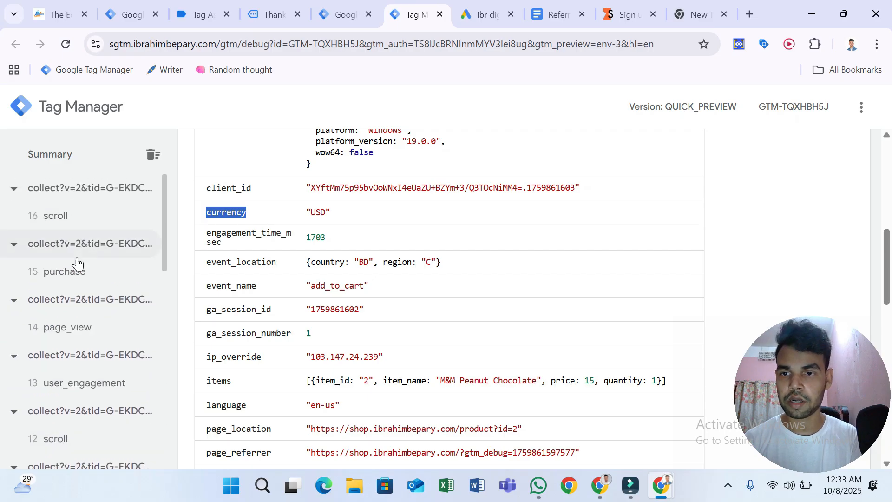
{"action": "left_click", "coordinate": [77, 266]}
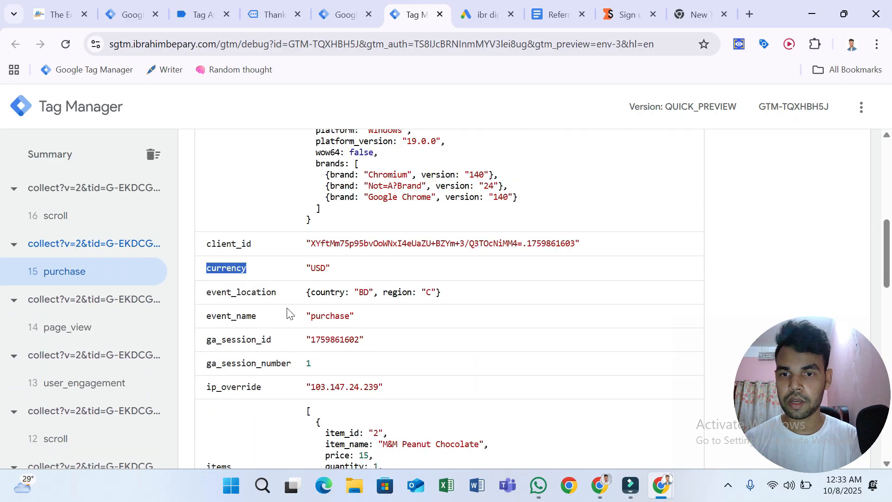
{"action": "scroll", "coordinate": [344, 309], "scroll_direction": "down", "scroll_amount": 3}
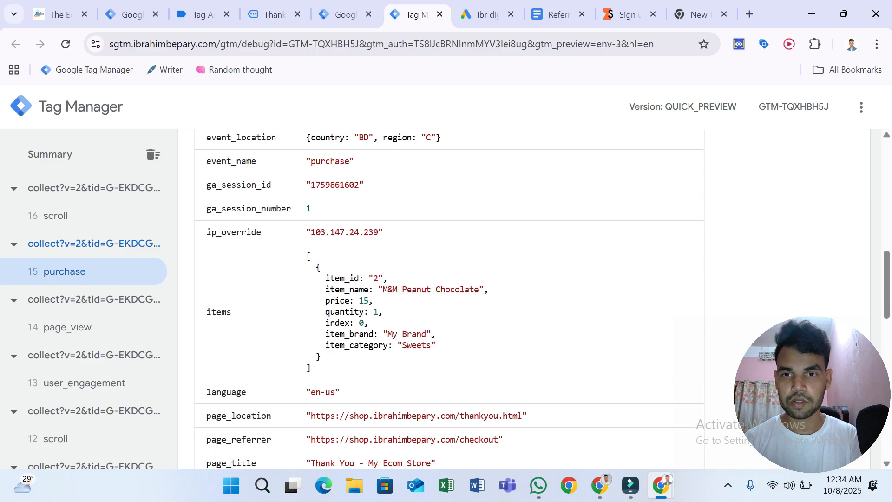
{"action": "scroll", "coordinate": [406, 214], "scroll_direction": "down", "scroll_amount": 5}
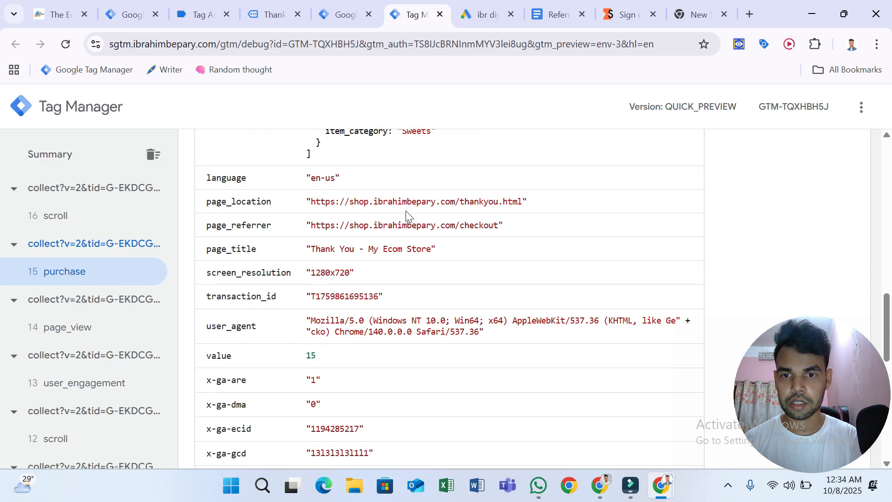
{"action": "right_click", "coordinate": [258, 297]}
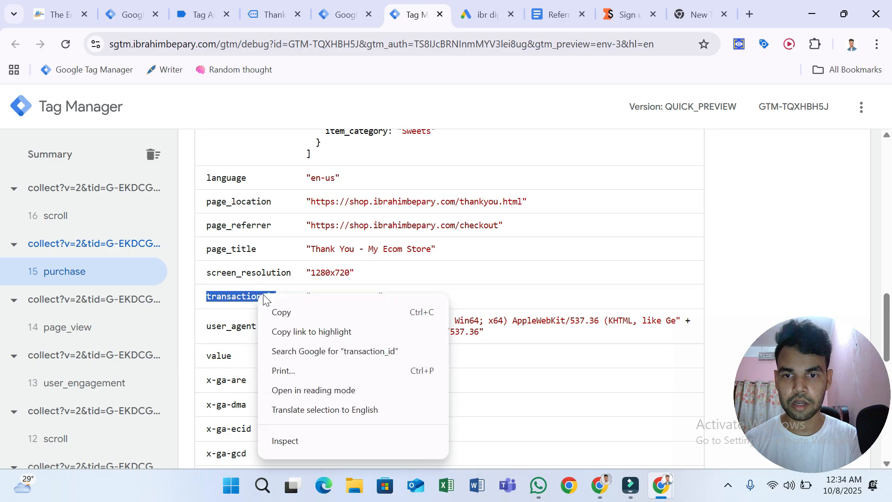
{"action": "left_click", "coordinate": [281, 311]}
{"action": "left_click", "coordinate": [483, 9]}
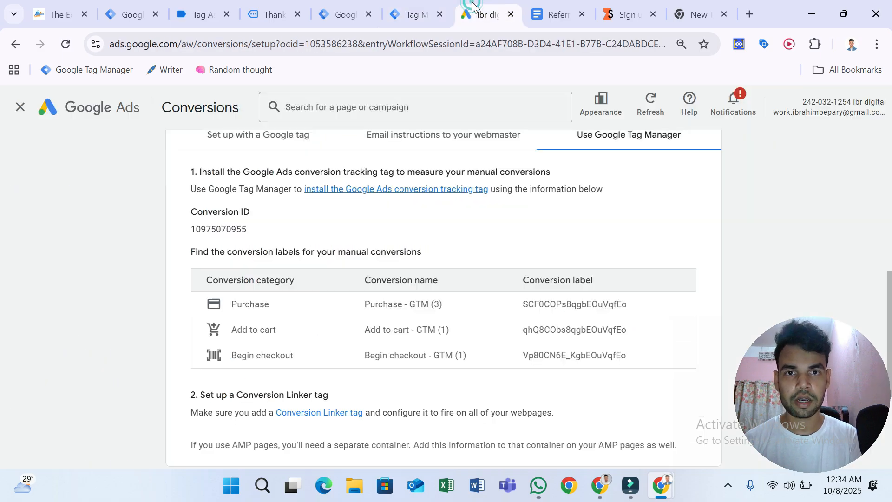
Make a copy of the "ED - currency" variable in the server container.
{"action": "left_click", "coordinate": [325, 5]}
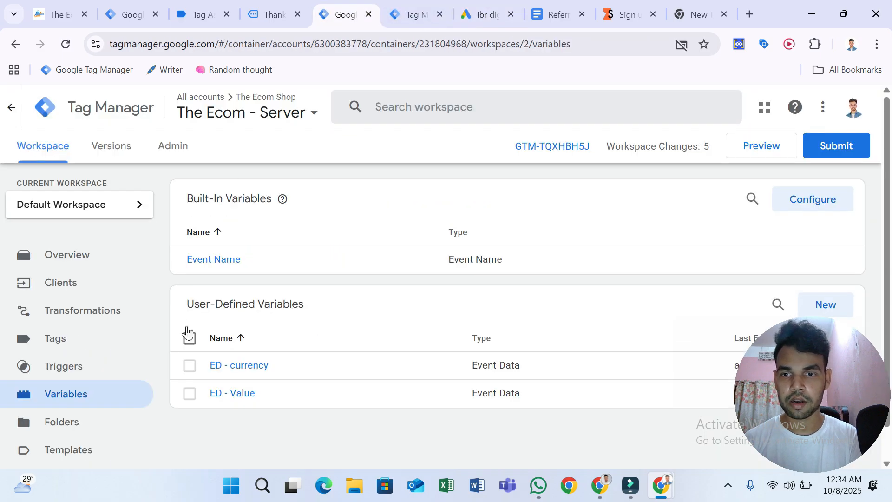
{"action": "left_click", "coordinate": [251, 367]}
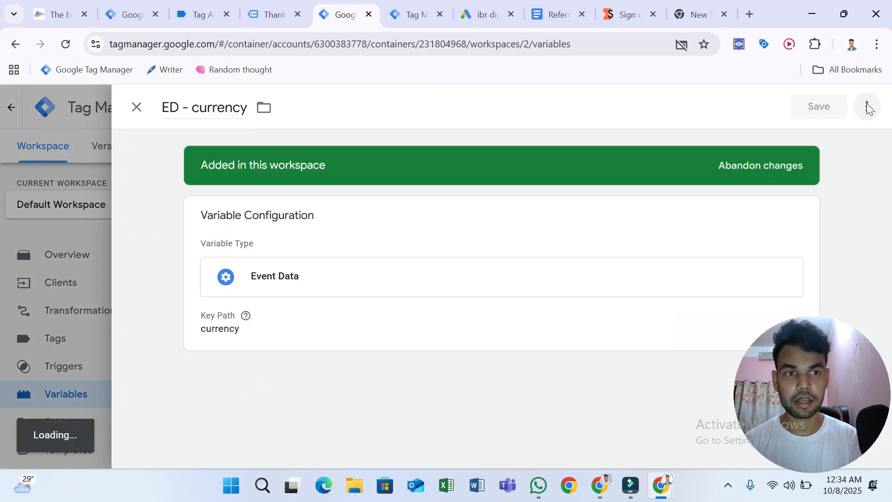
{"action": "left_click", "coordinate": [867, 108]}
{"action": "left_click", "coordinate": [832, 131]}
Set the copied Event Data variable's key path to transaction_id.
{"action": "left_click", "coordinate": [387, 323]}
{"action": "left_click_drag", "start_coordinate": [372, 271], "coordinate": [211, 309]}
{"action": "left_click", "coordinate": [237, 290]}
{"action": "left_click", "coordinate": [237, 293]}
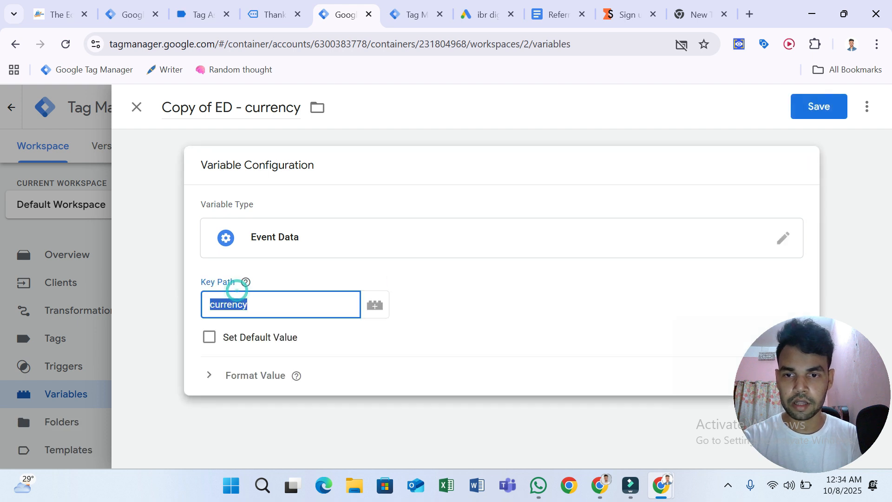
{"action": "left_click", "coordinate": [246, 136]}
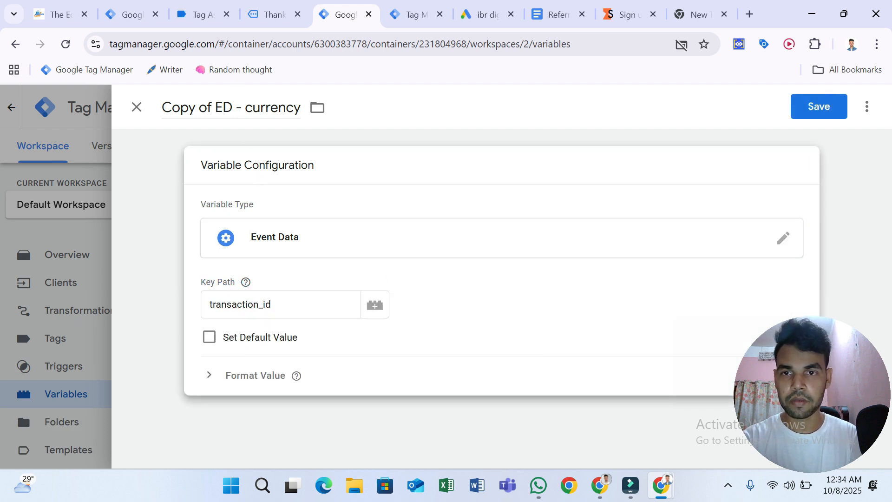
Rename the copied variable as "ED - transaction_id" and save it.
{"action": "left_click_drag", "start_coordinate": [246, 110], "coordinate": [296, 121]}
{"action": "key", "text": "ctrl+v"}
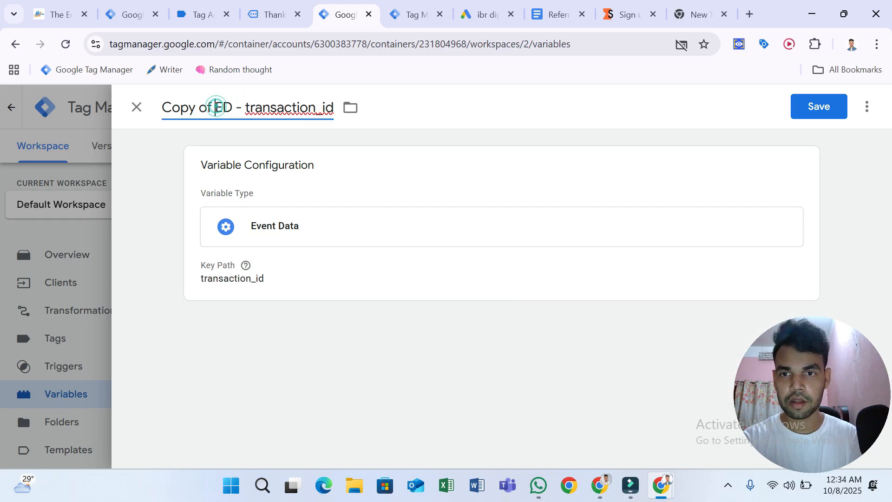
{"action": "key", "text": "BackSpace"}
{"action": "key", "text": "BackSpace"}
{"action": "key", "text": "BackSpace"}
{"action": "key", "text": "BackSpace"}
{"action": "key", "text": "BackSpace"}
{"action": "key", "text": "BackSpace"}
{"action": "key", "text": "BackSpace"}
{"action": "key", "text": "BackSpace"}
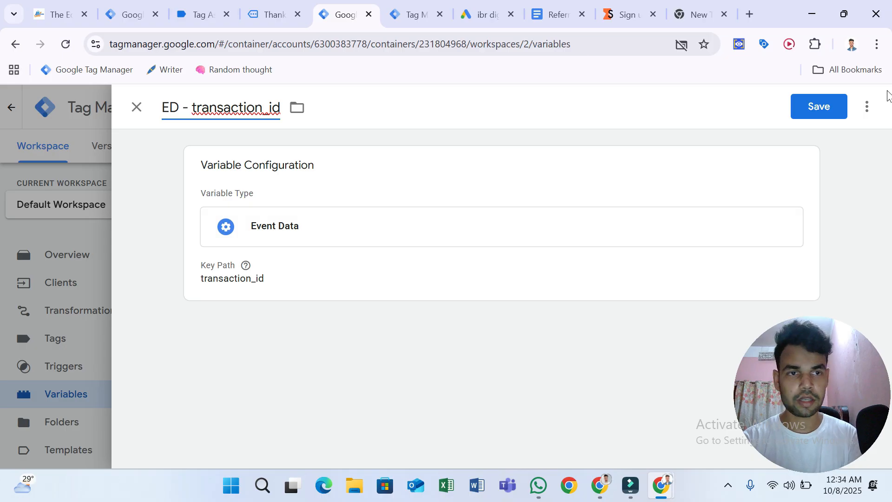
{"action": "left_click", "coordinate": [820, 111]}
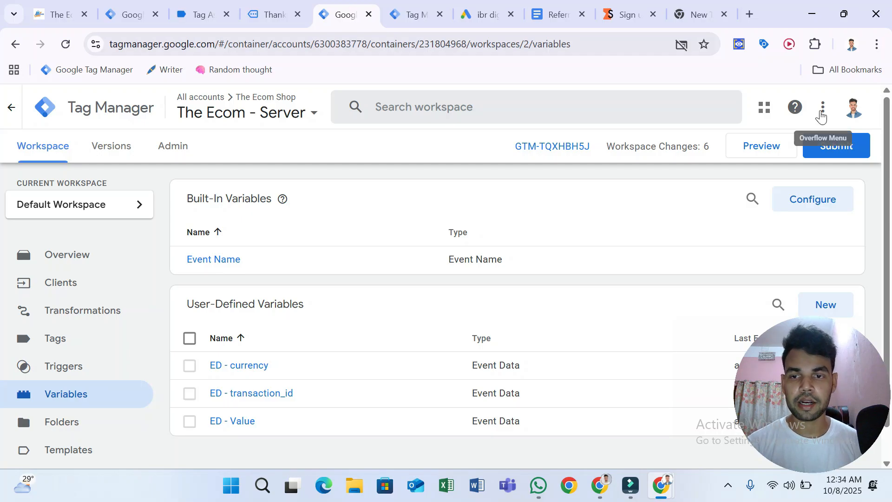
Start a new tag of type Conversion Linker in the server container.
{"action": "left_click", "coordinate": [74, 334]}
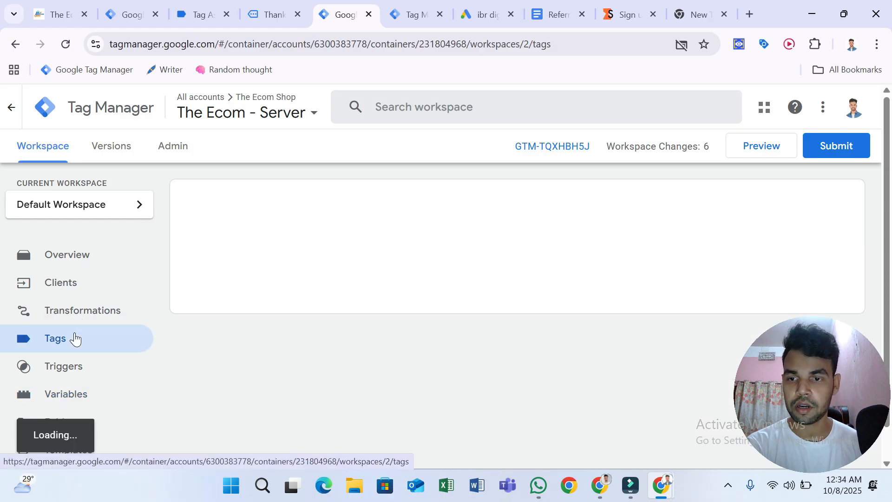
{"action": "left_click", "coordinate": [831, 200]}
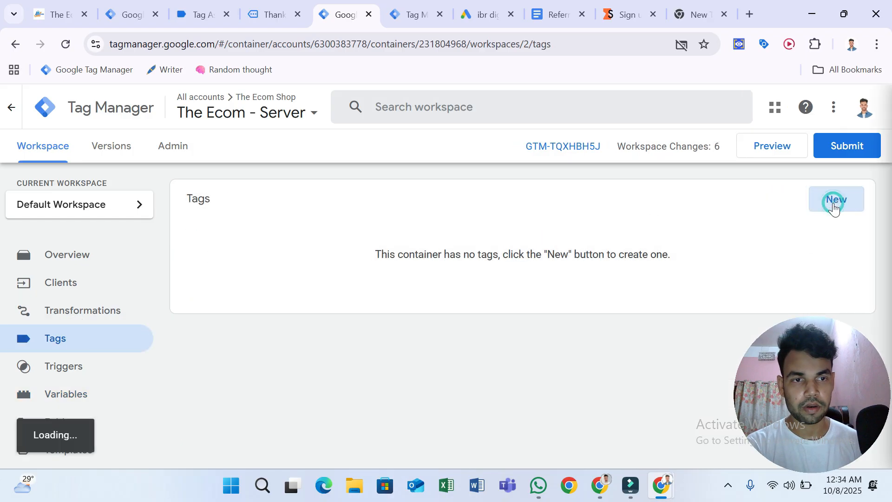
{"action": "left_click", "coordinate": [495, 237]}
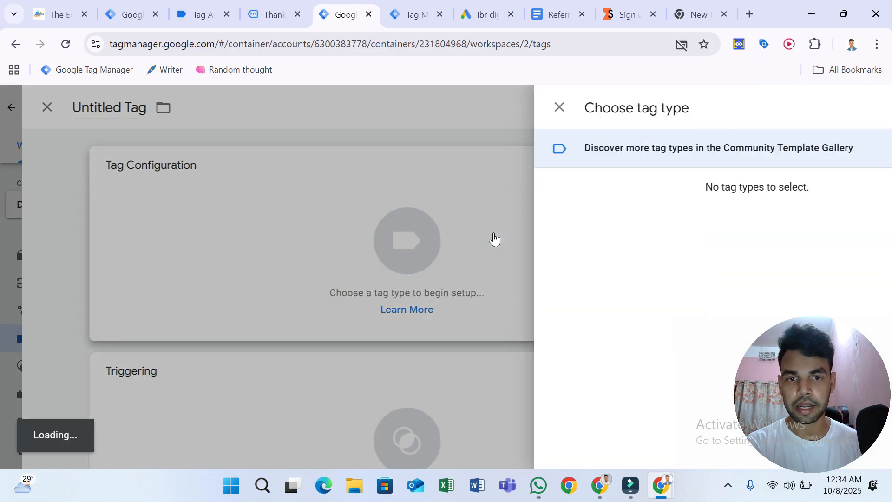
{"action": "left_click", "coordinate": [542, 350]}
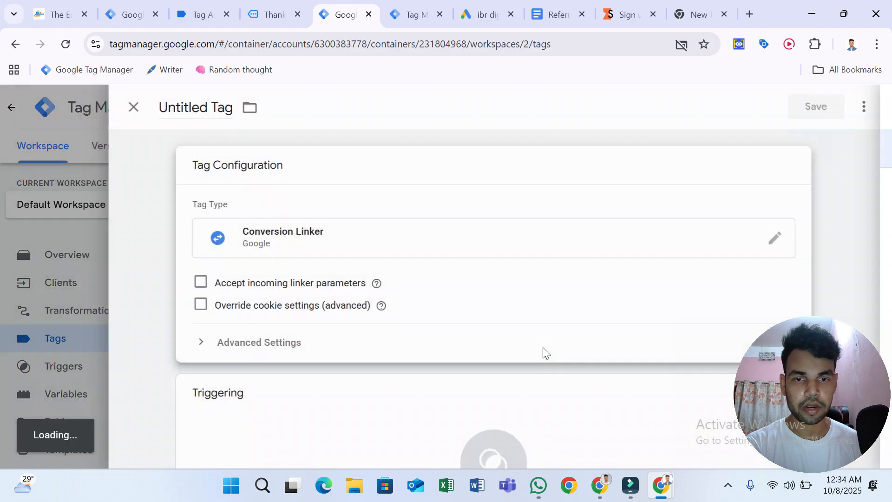
Assign the All Pages trigger to the tag and save it under the name "Conversion Linker".
{"action": "scroll", "coordinate": [463, 331], "scroll_direction": "down", "scroll_amount": 3}
{"action": "left_click", "coordinate": [451, 295]}
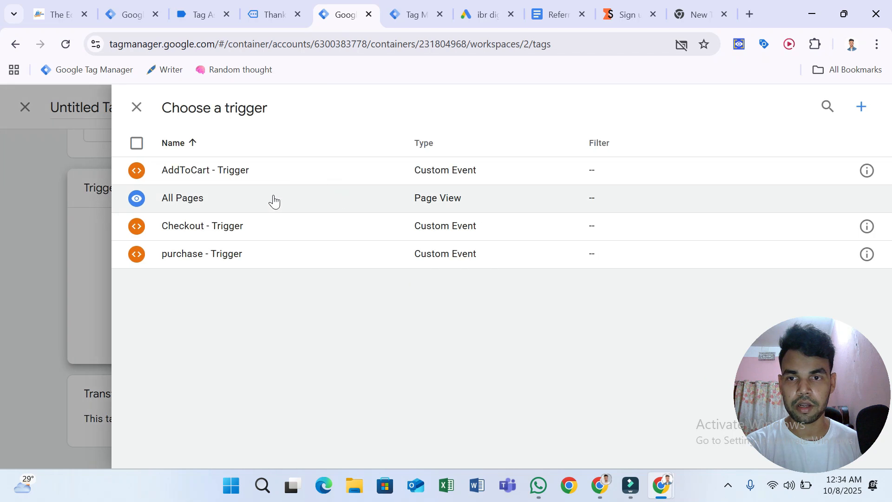
{"action": "left_click", "coordinate": [273, 199]}
{"action": "left_click", "coordinate": [800, 120]}
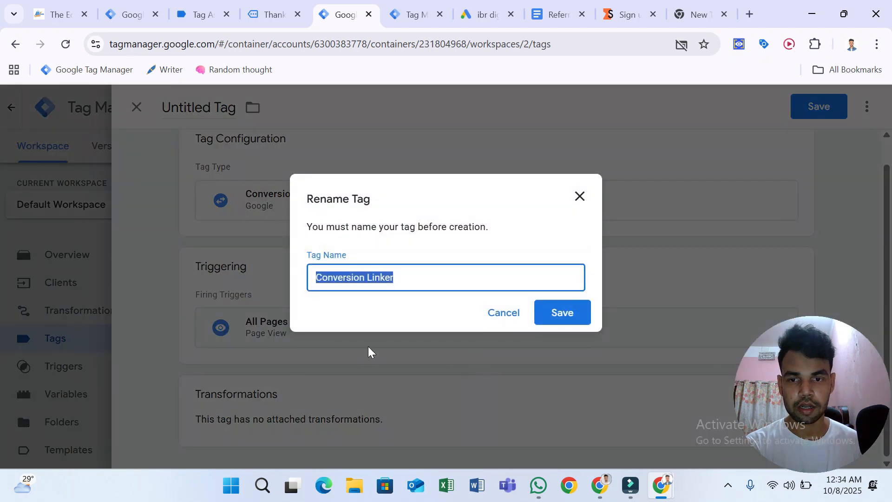
{"action": "left_click", "coordinate": [544, 314]}
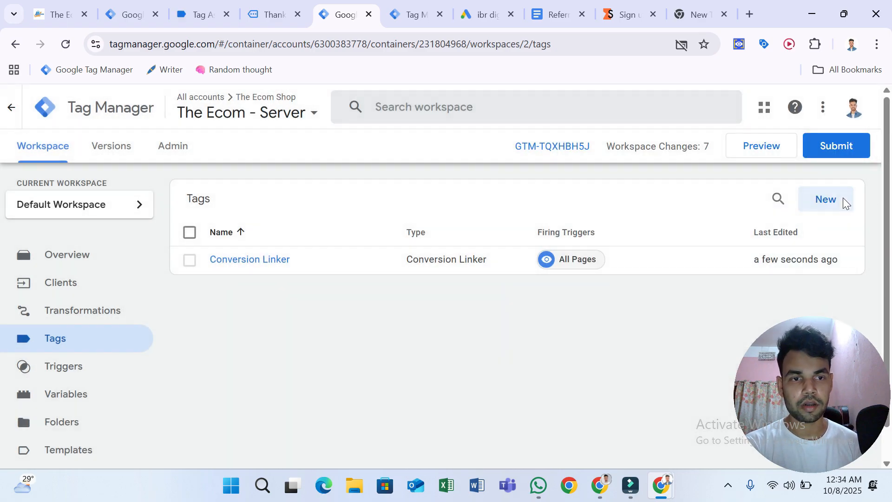
Start a new server container tag of type Google Ads Conversion Tracking.
{"action": "left_click", "coordinate": [842, 199]}
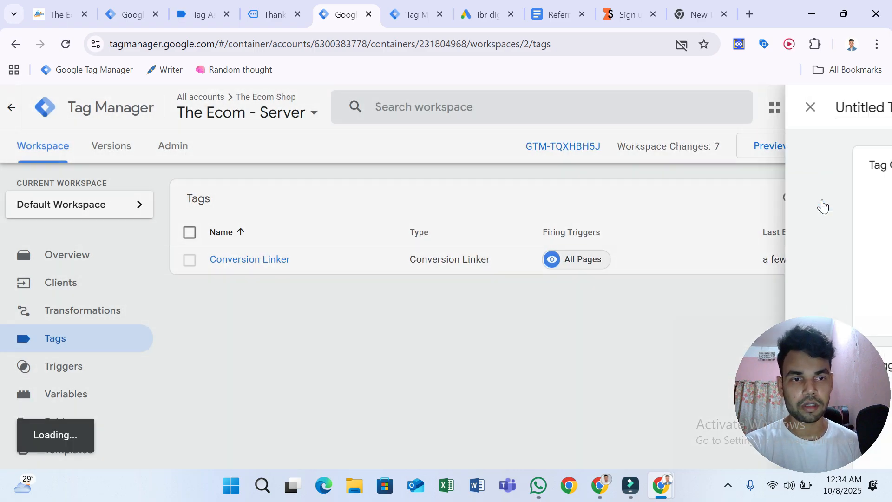
{"action": "left_click", "coordinate": [393, 227]}
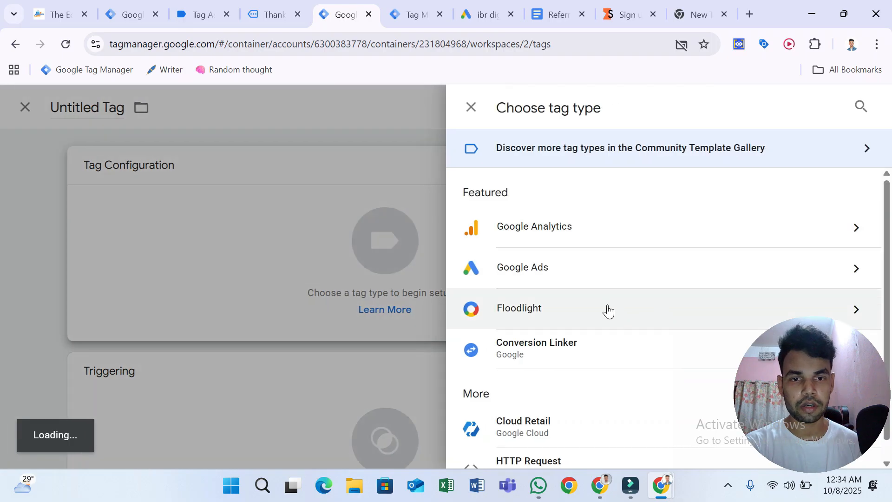
{"action": "left_click", "coordinate": [591, 277]}
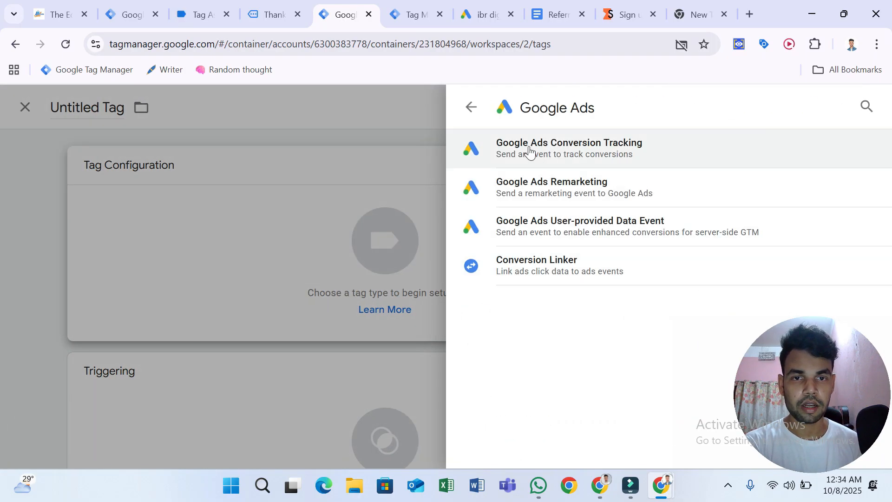
{"action": "left_click", "coordinate": [708, 148]}
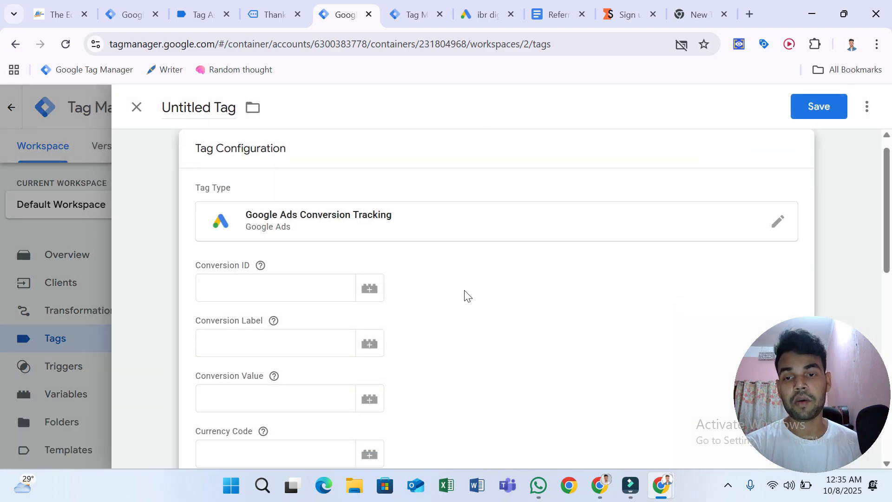
Copy the conversion ID from the Google Ads conversion setup page and return to the untitled tag in Tag Manager.
{"action": "left_click", "coordinate": [483, 15]}
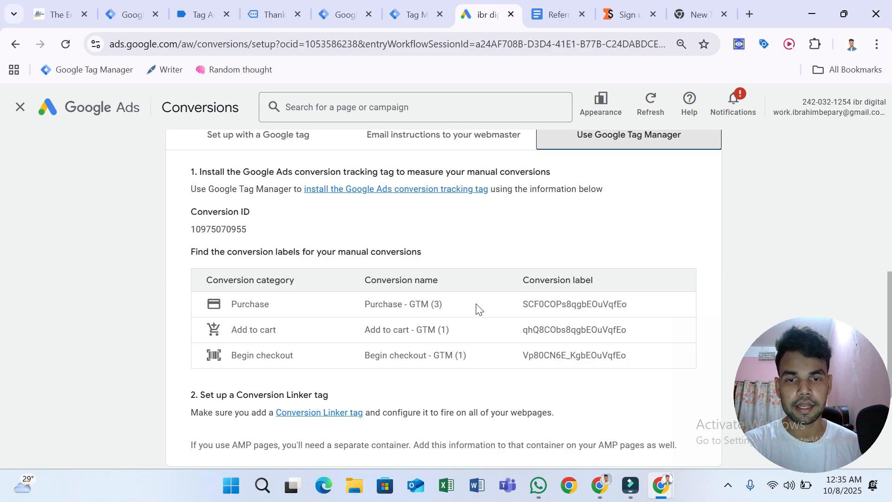
{"action": "double_click", "coordinate": [228, 229]}
{"action": "right_click", "coordinate": [229, 232]}
{"action": "left_click", "coordinate": [253, 249]}
{"action": "left_click", "coordinate": [411, 14]}
{"action": "left_click", "coordinate": [342, 13]}
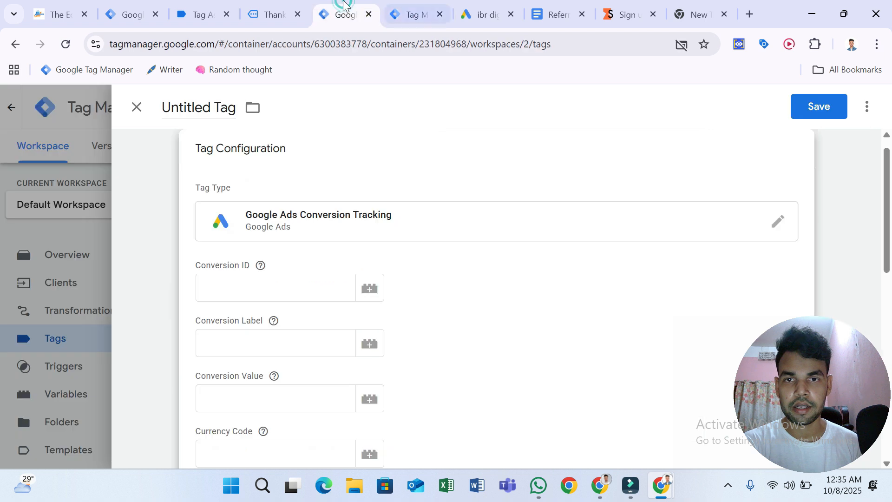
{"action": "mouse_move", "coordinate": [260, 268]}
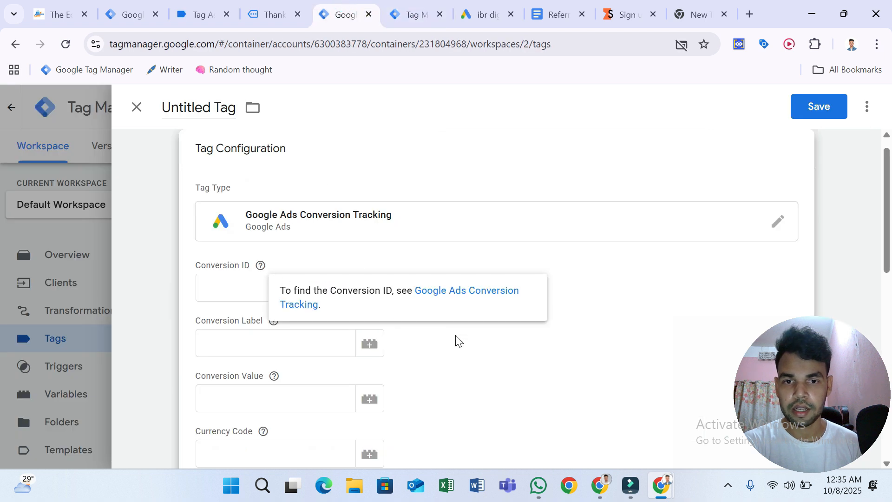
Create a Constant variable holding the copied conversion ID for the tag's Conversion ID and save it as "GADS - ID".
{"action": "left_click", "coordinate": [370, 288]}
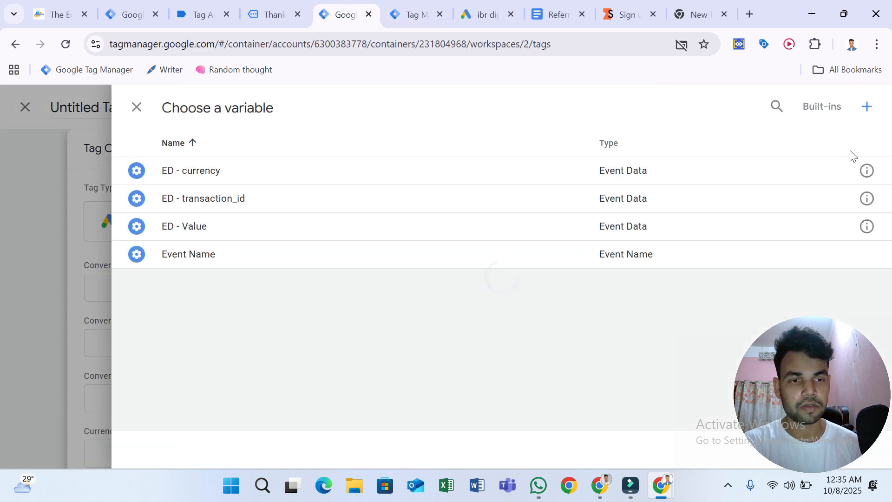
{"action": "left_click", "coordinate": [867, 106]}
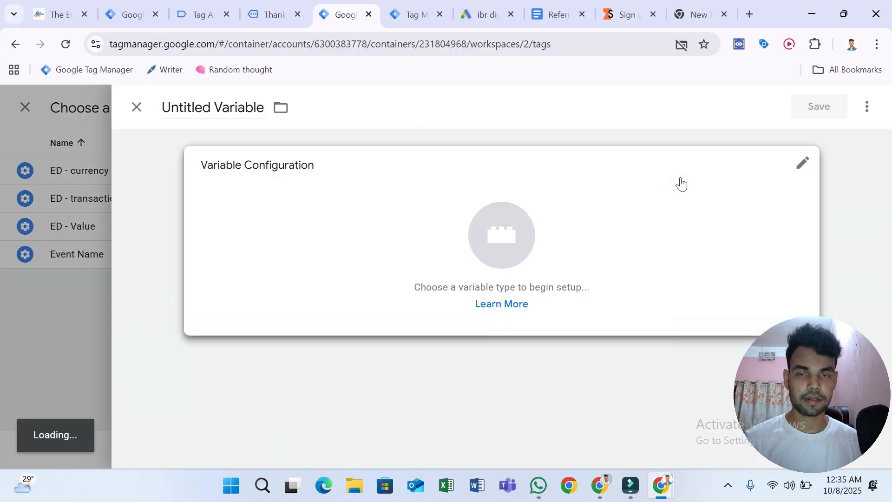
{"action": "left_click", "coordinate": [680, 177]}
{"action": "scroll", "coordinate": [581, 394], "scroll_direction": "down", "scroll_amount": 5}
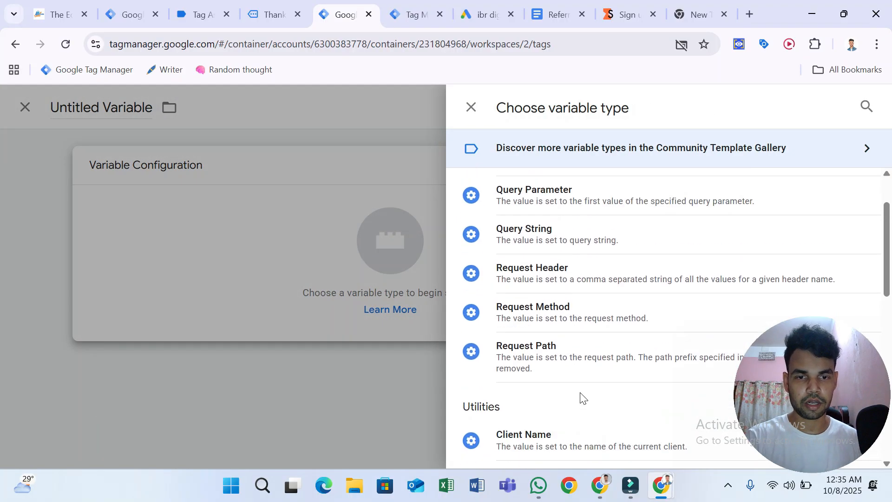
{"action": "left_click", "coordinate": [563, 273]}
{"action": "left_click", "coordinate": [258, 304]}
{"action": "left_click", "coordinate": [829, 108]}
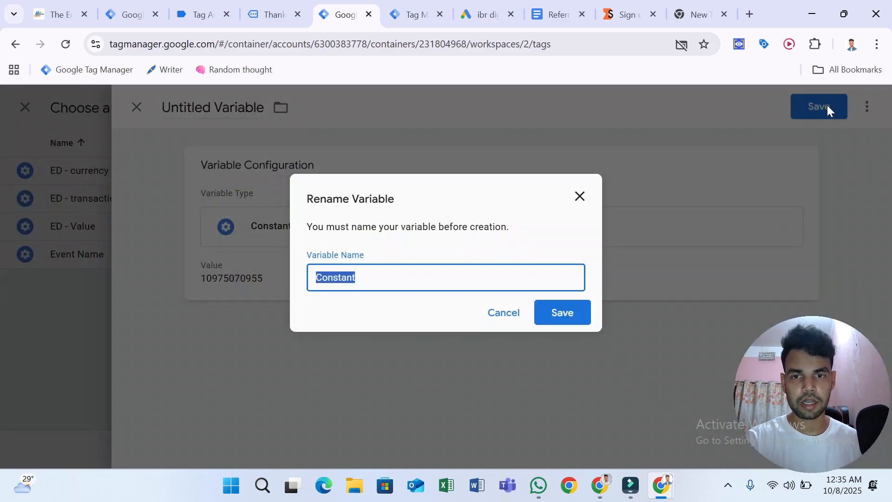
{"action": "type", "text": "GADS - ID"}
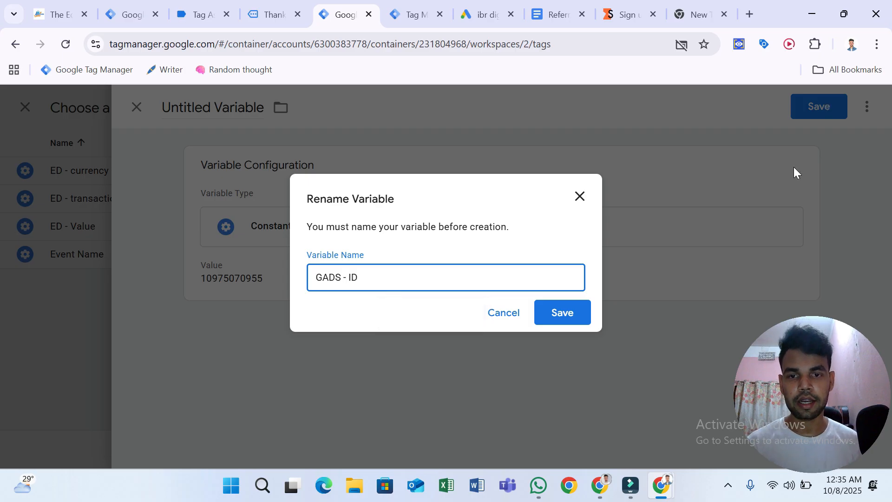
{"action": "left_click", "coordinate": [563, 311]}
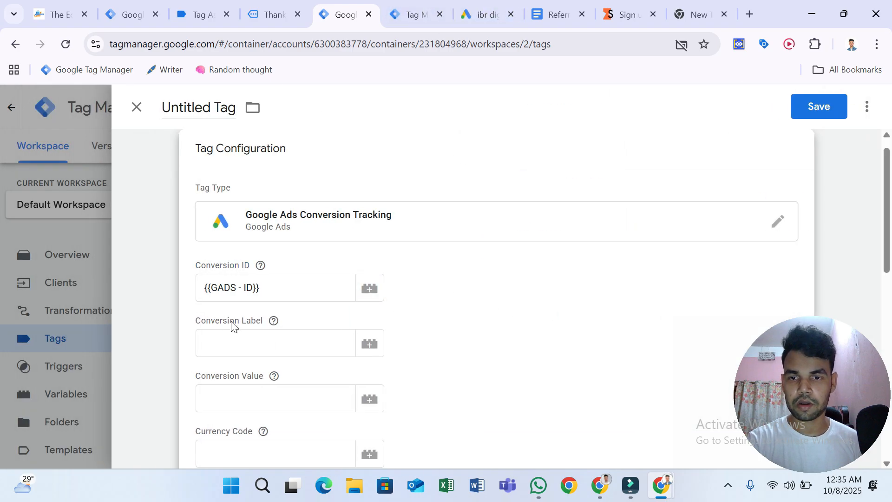
Copy the Purchase conversion label from Google Ads into the tag's Conversion Label in Tag Manager.
{"action": "left_click", "coordinate": [495, 4]}
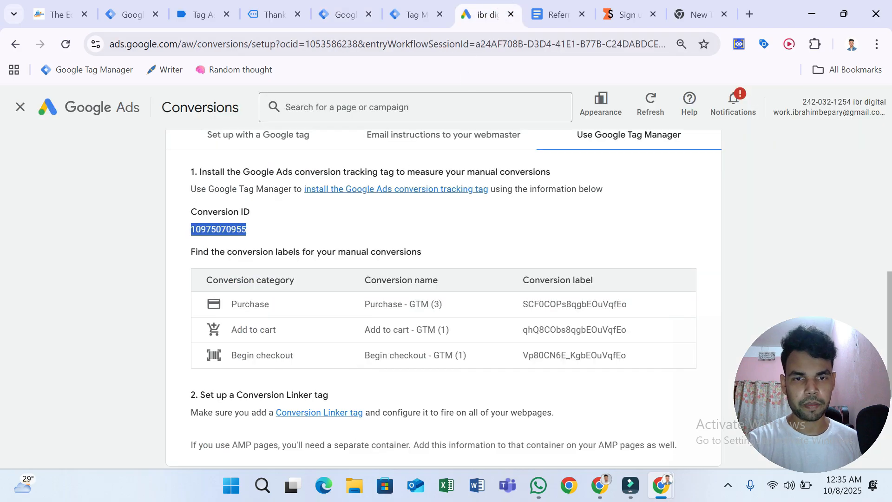
{"action": "double_click", "coordinate": [563, 305]}
{"action": "right_click", "coordinate": [563, 306]}
{"action": "left_click", "coordinate": [595, 156]}
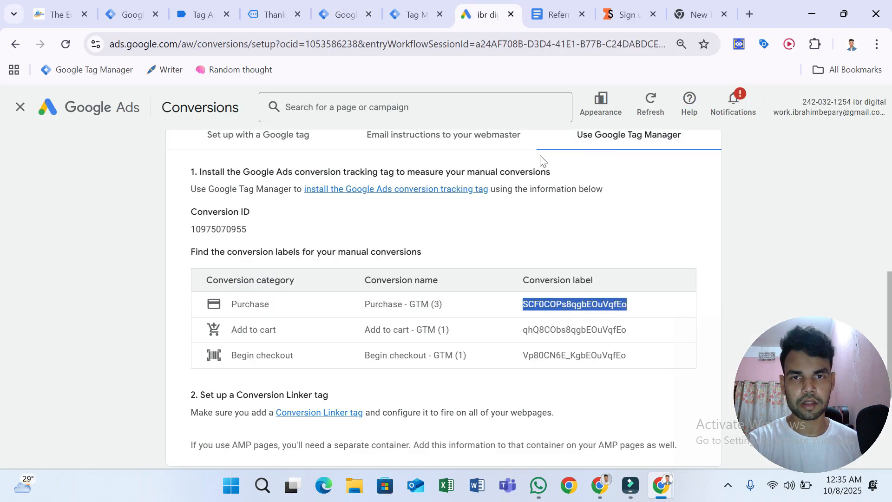
{"action": "left_click", "coordinate": [342, 15]}
{"action": "left_click", "coordinate": [281, 342]}
{"action": "key", "text": "ctrl+v"}
Set the tag's Conversion Value to {{ED - Value}} and its Currency Code to {{ED - currency}}.
{"action": "scroll", "coordinate": [495, 364], "scroll_direction": "down", "scroll_amount": 1}
{"action": "scroll", "coordinate": [311, 386], "scroll_direction": "up", "scroll_amount": 1}
{"action": "scroll", "coordinate": [389, 356], "scroll_direction": "down", "scroll_amount": 2}
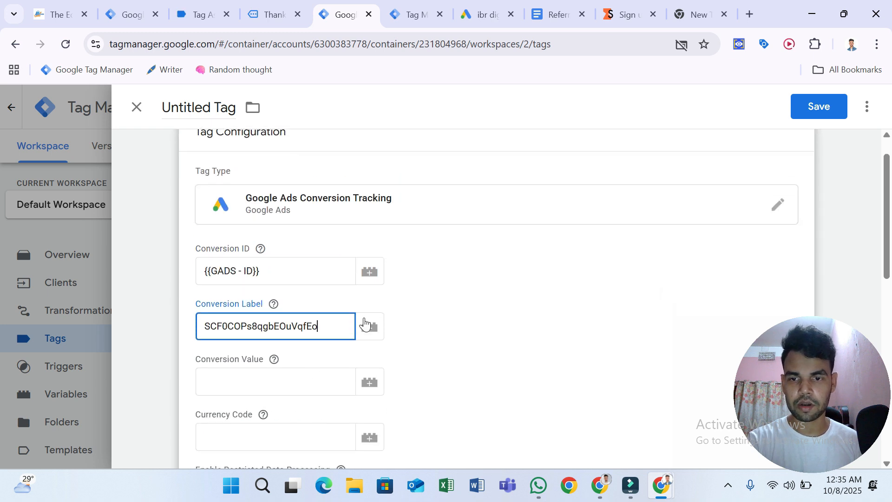
{"action": "left_click", "coordinate": [280, 314]}
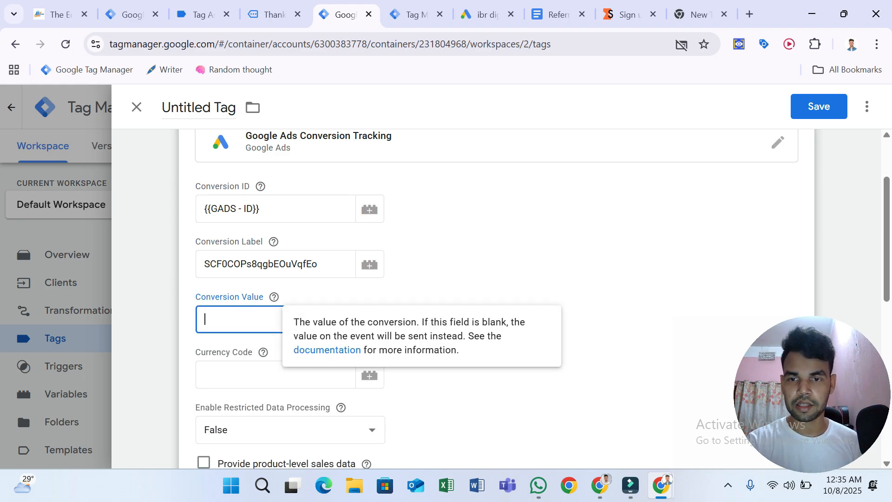
{"action": "type", "text": "{{v"}
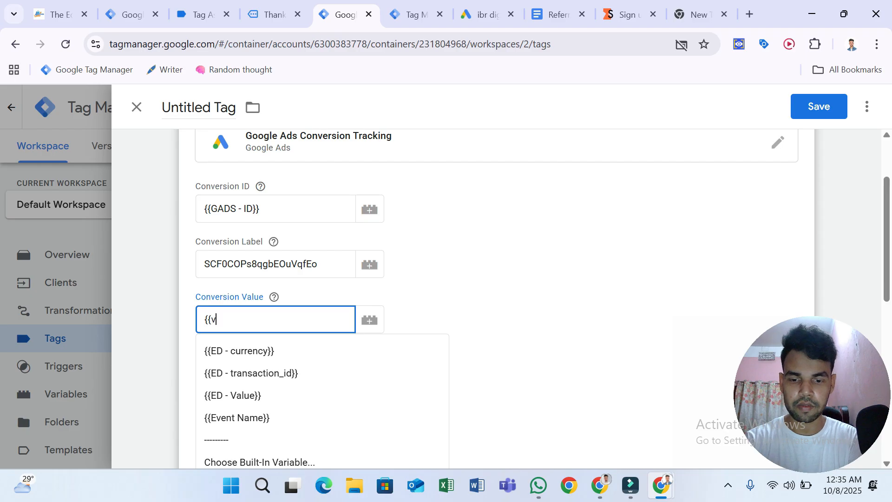
{"action": "type", "text": "a"}
{"action": "left_click", "coordinate": [259, 352]}
{"action": "key", "text": "Tab"}
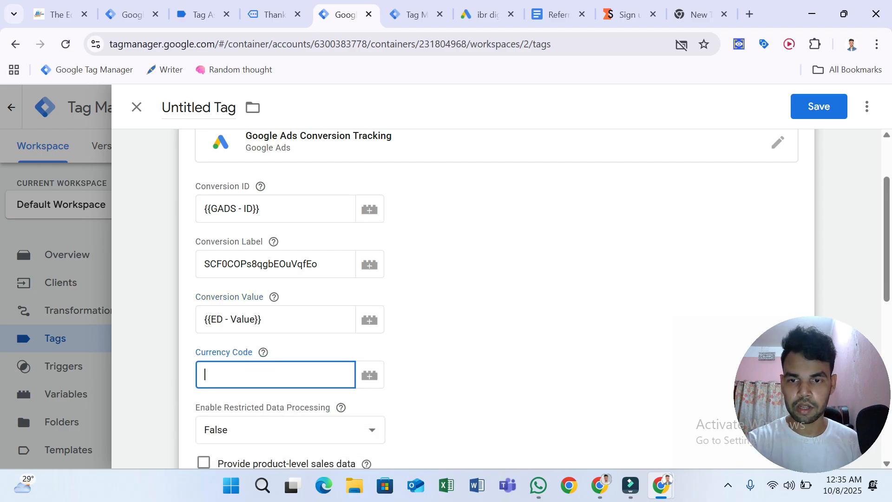
{"action": "type", "text": "{{cu"}
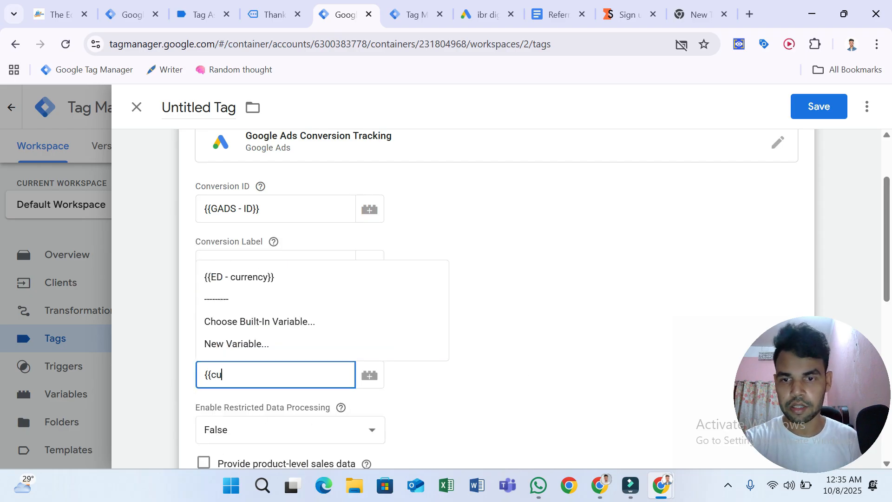
{"action": "left_click", "coordinate": [263, 277]}
{"action": "scroll", "coordinate": [418, 390], "scroll_direction": "down", "scroll_amount": 1}
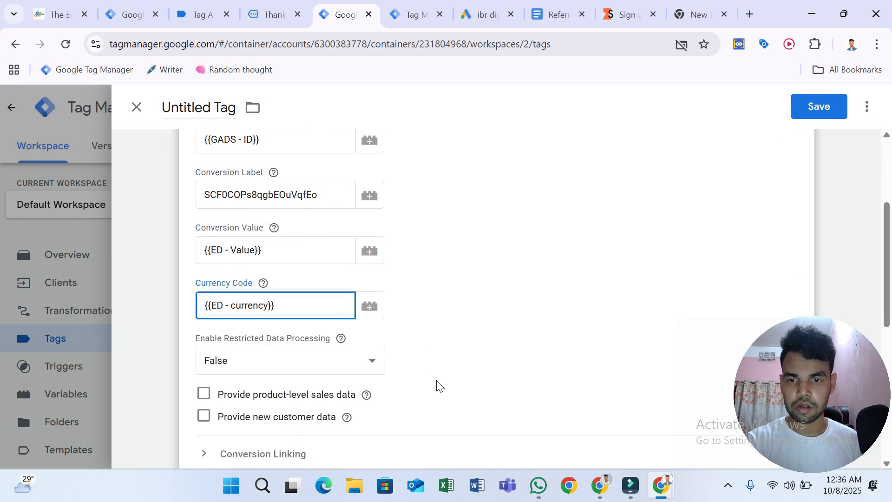
Assign "purchase - Trigger" as the firing trigger of the Google Ads conversion tag.
{"action": "scroll", "coordinate": [519, 358], "scroll_direction": "down", "scroll_amount": 1}
{"action": "scroll", "coordinate": [519, 360], "scroll_direction": "up", "scroll_amount": 2}
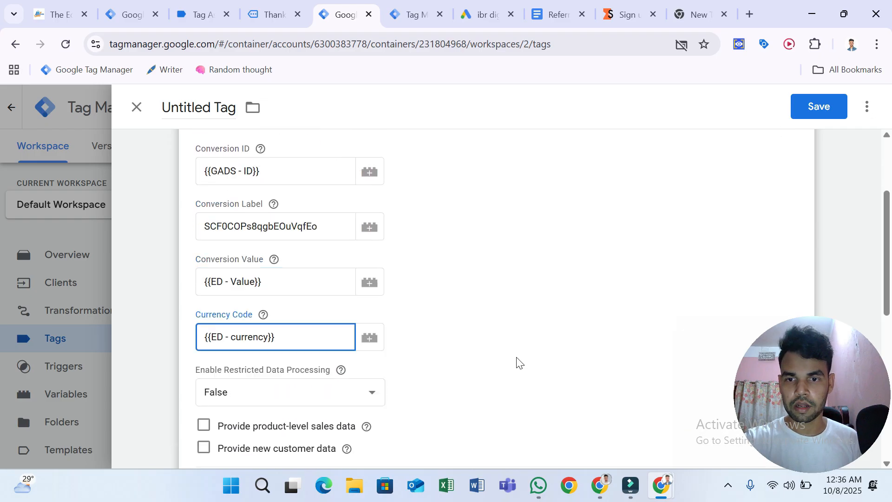
{"action": "scroll", "coordinate": [518, 361], "scroll_direction": "down", "scroll_amount": 5}
{"action": "left_click", "coordinate": [517, 361]}
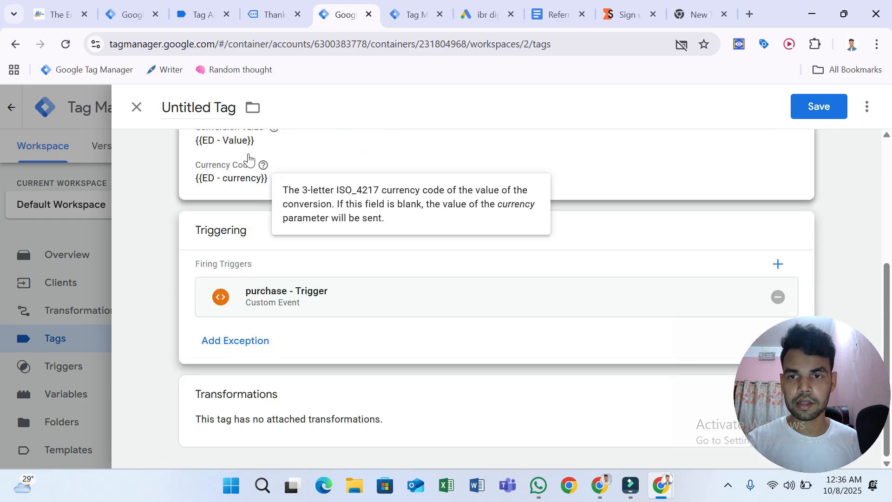
Name the tag "GADS - Purchase", review its configuration and save it.
{"action": "left_click_drag", "start_coordinate": [209, 108], "coordinate": [163, 108]}
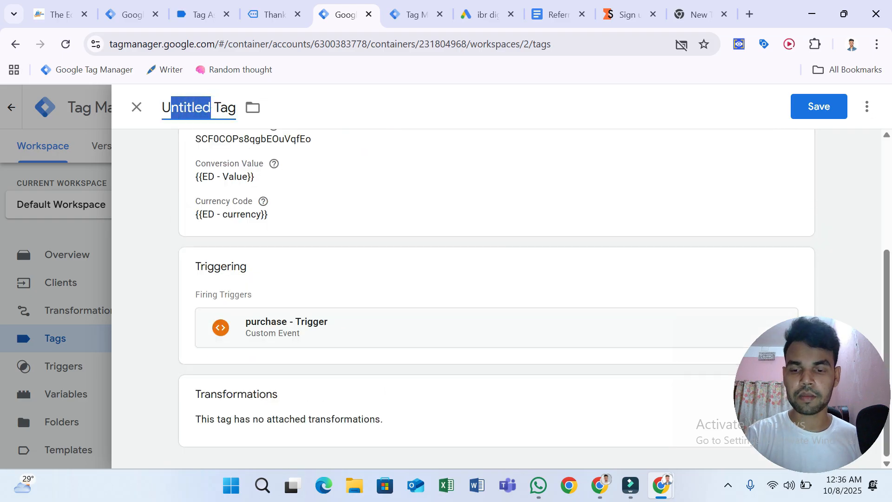
{"action": "type", "text": "Ua"}
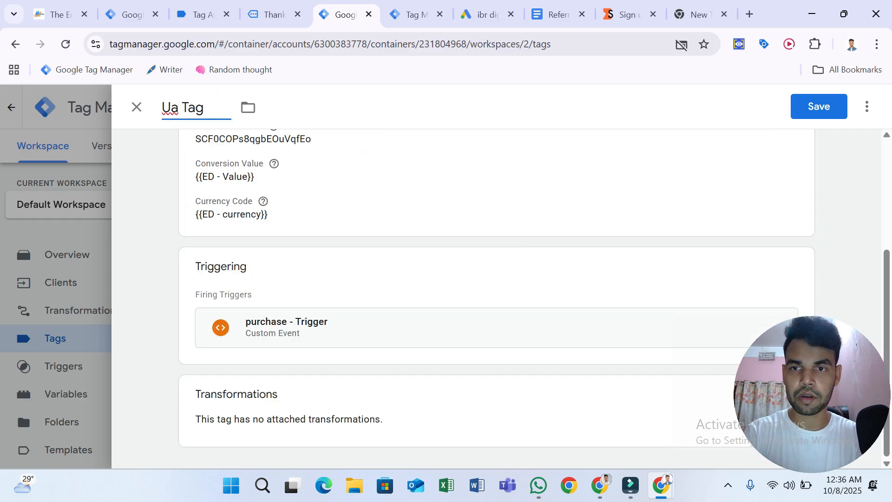
{"action": "key", "text": "ctrl+a"}
{"action": "type", "text": "G"}
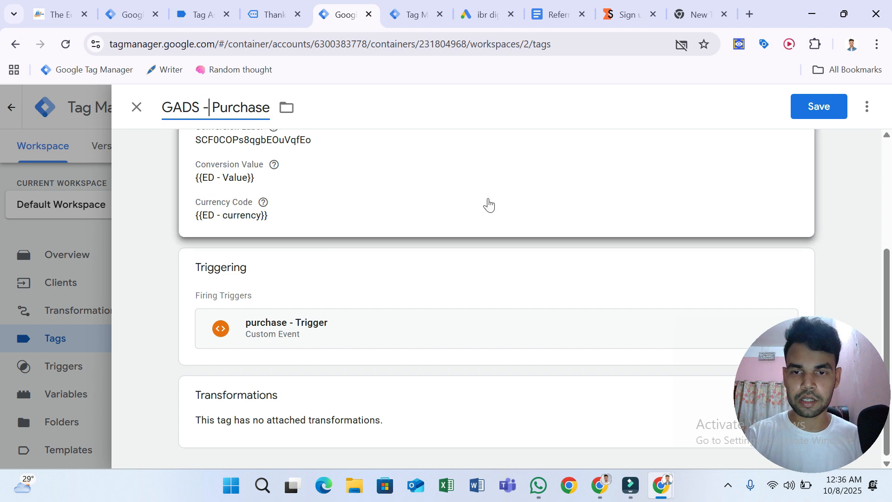
{"action": "scroll", "coordinate": [493, 200], "scroll_direction": "up", "scroll_amount": 4}
{"action": "left_click", "coordinate": [502, 313]}
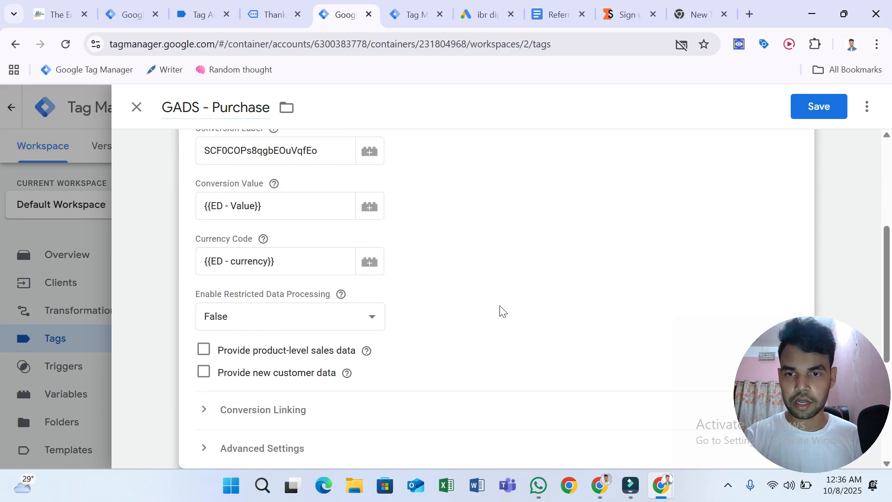
{"action": "scroll", "coordinate": [504, 307], "scroll_direction": "down", "scroll_amount": 3}
{"action": "scroll", "coordinate": [641, 199], "scroll_direction": "up", "scroll_amount": 2}
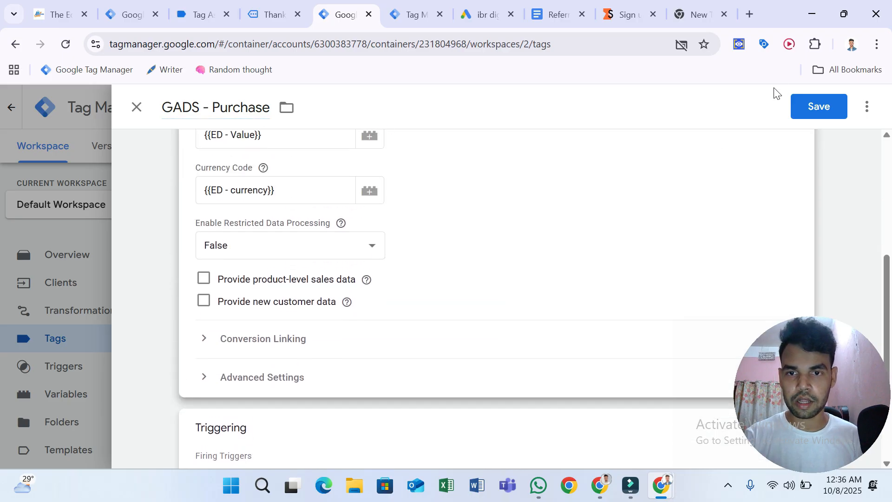
{"action": "left_click", "coordinate": [803, 104]}
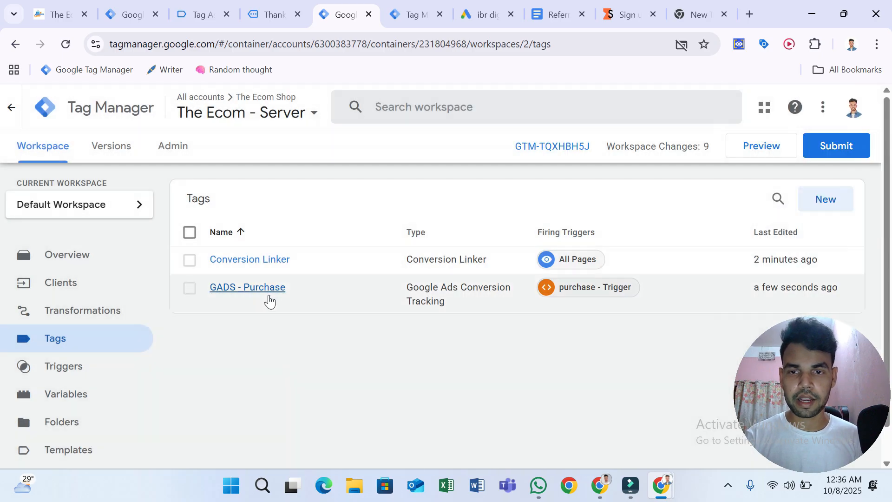
Copy the "GADS - Purchase" tag and rename the copy "GADS - Checkout".
{"action": "left_click", "coordinate": [284, 289]}
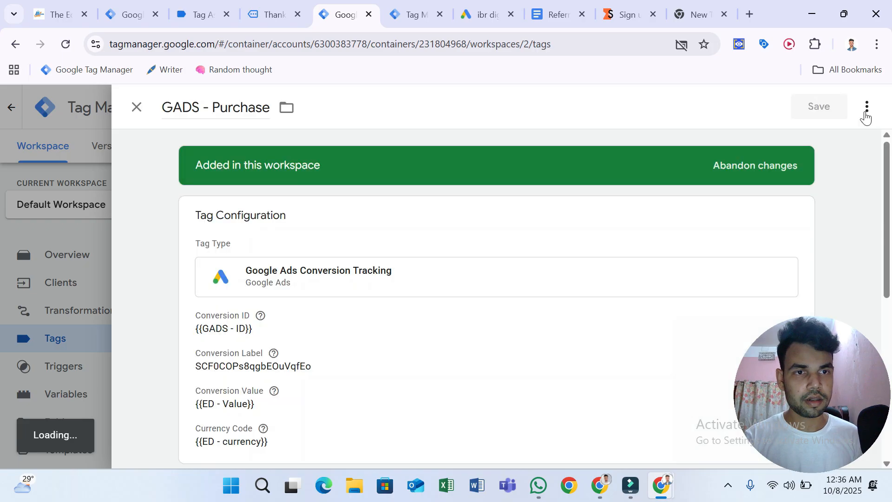
{"action": "left_click", "coordinate": [867, 107]}
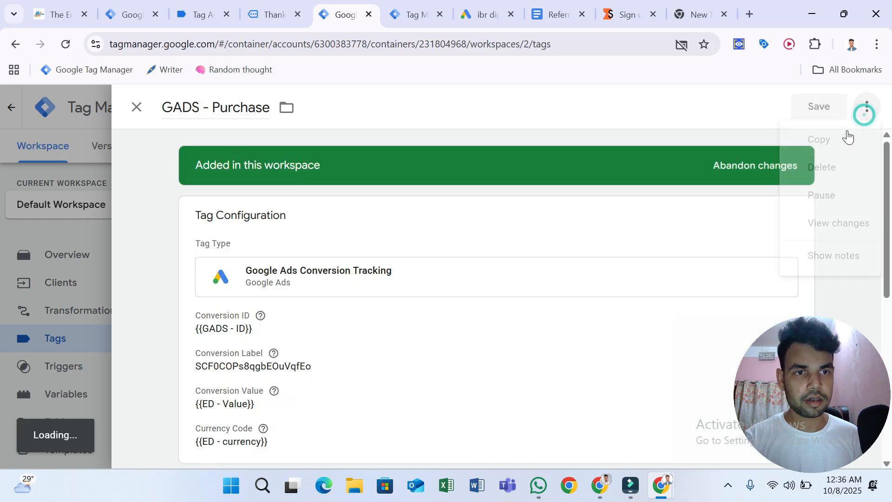
{"action": "left_click", "coordinate": [846, 135]}
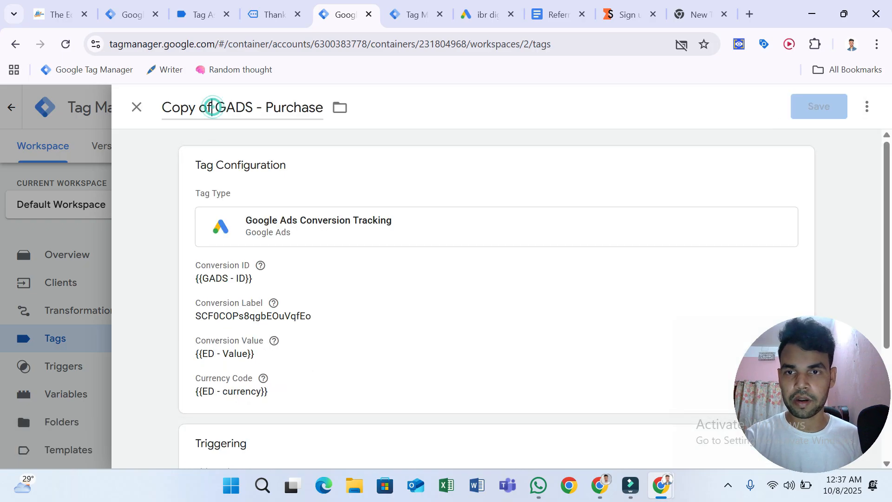
{"action": "left_click_drag", "start_coordinate": [212, 107], "coordinate": [148, 113]}
{"action": "key", "text": "BackSpace"}
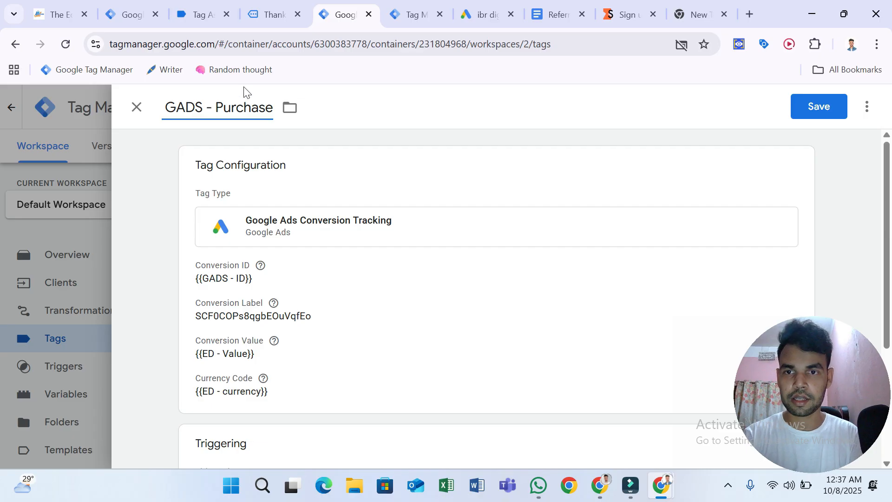
{"action": "double_click", "coordinate": [247, 117]}
{"action": "type", "text": "Ch"}
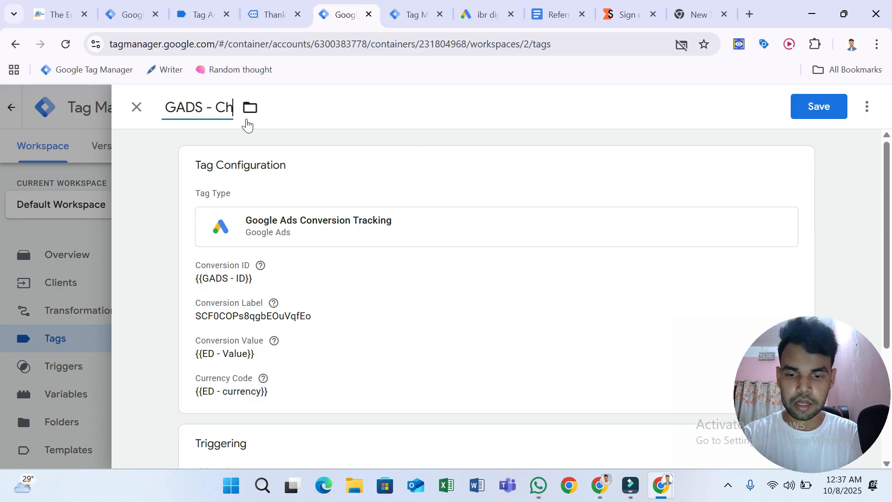
{"action": "type", "text": "eckout"}
Set the checkout tag's Conversion Label to Vp80CN6E_KgbEOuVqfEo, copied from the Begin checkout row in Google Ads.
{"action": "left_click", "coordinate": [324, 264]}
{"action": "left_click", "coordinate": [466, 3]}
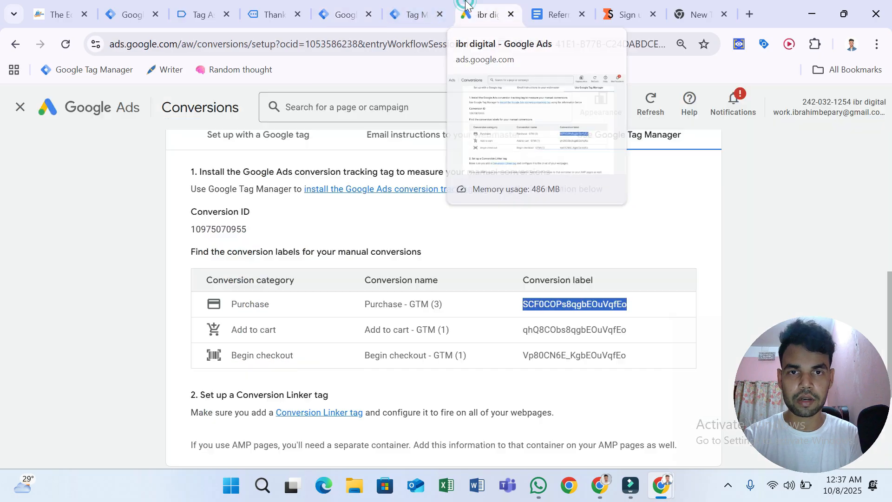
{"action": "left_click_drag", "start_coordinate": [523, 355], "coordinate": [626, 355]}
{"action": "right_click", "coordinate": [599, 354]}
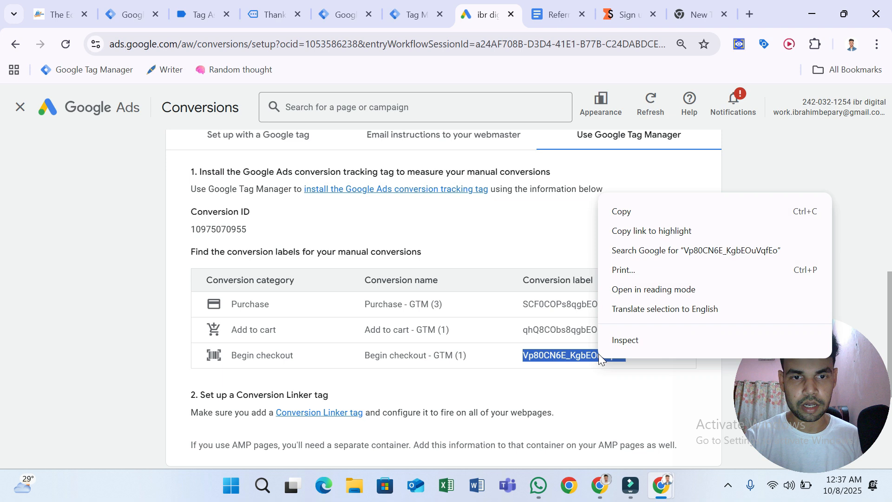
{"action": "left_click", "coordinate": [632, 213]}
{"action": "left_click", "coordinate": [340, 15]}
{"action": "left_click", "coordinate": [271, 360]}
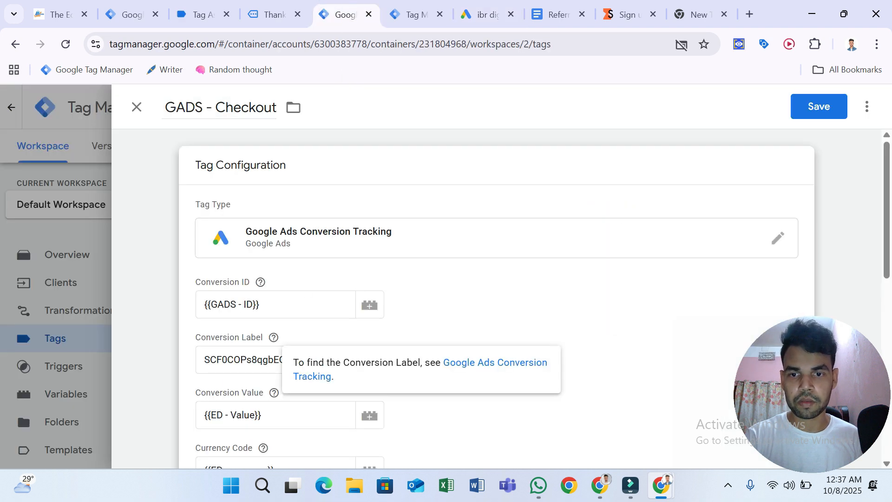
{"action": "key", "text": "ctrl+a"}
{"action": "key", "text": "ctrl+v"}
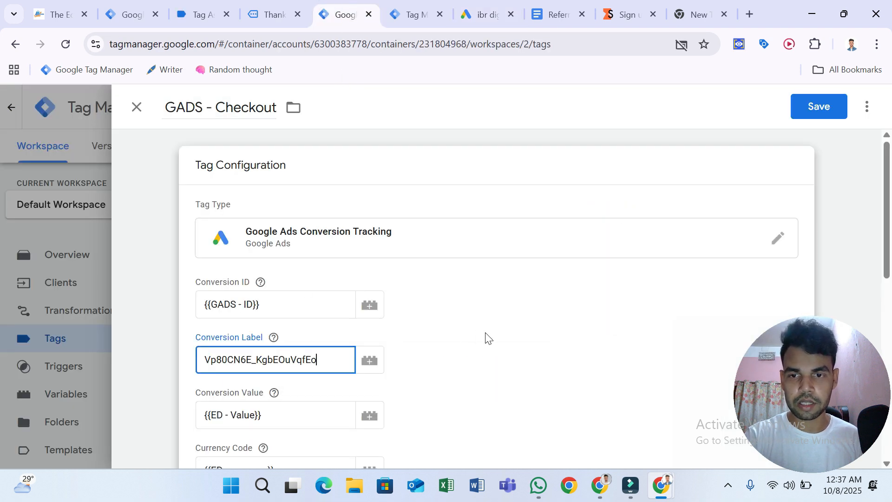
Replace the copied tag's firing trigger with "Checkout - Trigger" and save the "GADS - Checkout" tag.
{"action": "scroll", "coordinate": [493, 333], "scroll_direction": "down", "scroll_amount": 3}
{"action": "scroll", "coordinate": [492, 334], "scroll_direction": "down", "scroll_amount": 3}
{"action": "scroll", "coordinate": [511, 340], "scroll_direction": "up", "scroll_amount": 3}
{"action": "scroll", "coordinate": [395, 281], "scroll_direction": "down", "scroll_amount": 4}
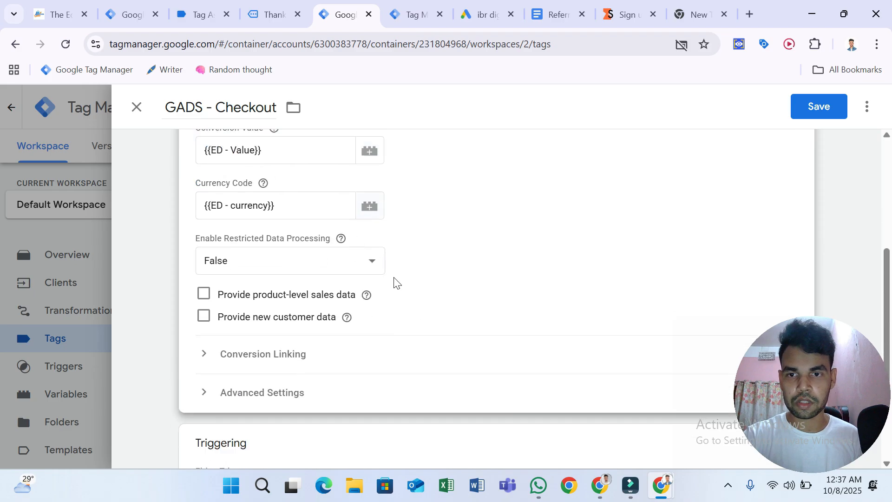
{"action": "left_click_drag", "start_coordinate": [812, 379], "coordinate": [774, 266]}
{"action": "scroll", "coordinate": [797, 368], "scroll_direction": "down", "scroll_amount": 3}
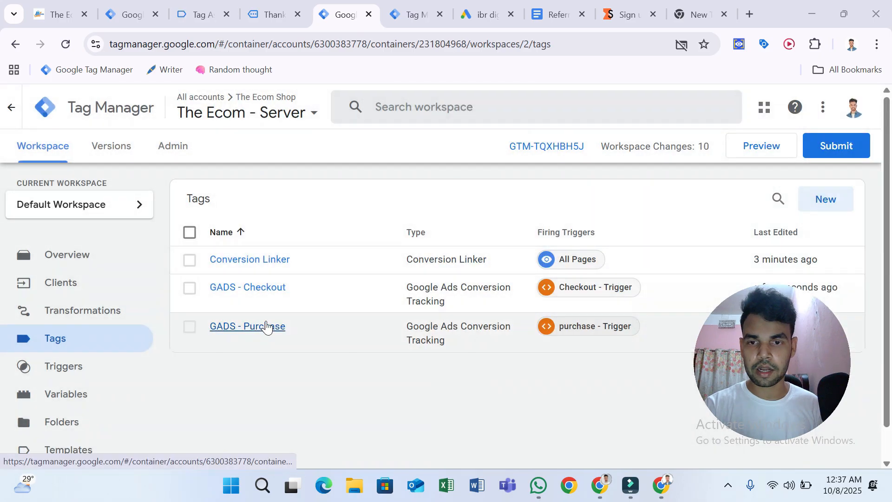
Copy the "GADS - Checkout" tag and rename the copy "GADS - AddTocart".
{"action": "left_click", "coordinate": [273, 287]}
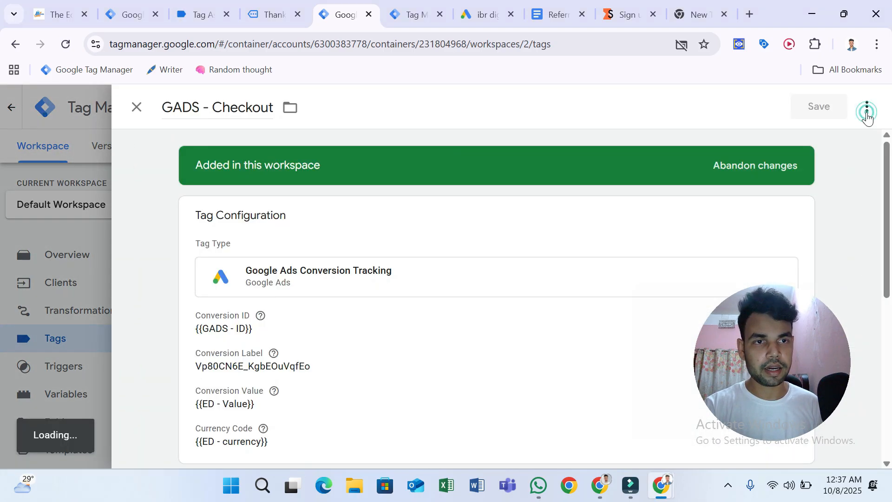
{"action": "left_click", "coordinate": [867, 107]}
{"action": "left_click", "coordinate": [846, 136]}
{"action": "left_click_drag", "start_coordinate": [215, 107], "coordinate": [182, 107]}
{"action": "key", "text": "BackSpace"}
{"action": "key", "text": "BackSpace"}
{"action": "key", "text": "BackSpace"}
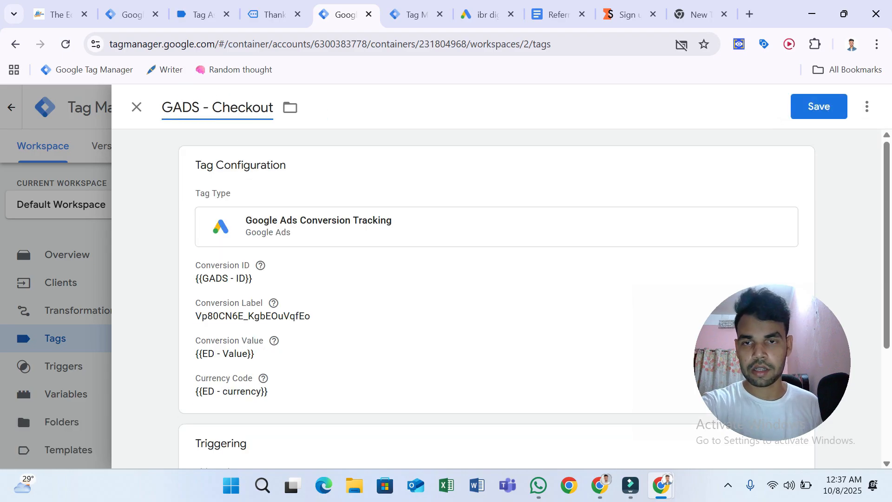
{"action": "double_click", "coordinate": [242, 108]}
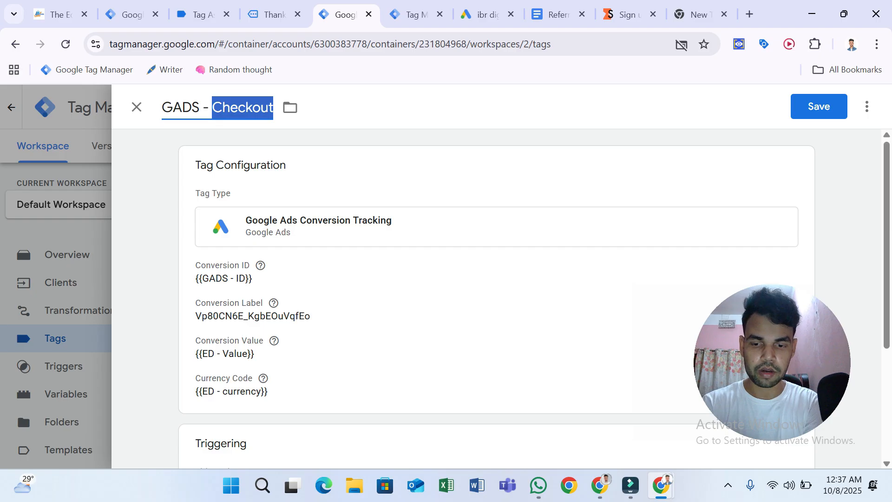
{"action": "type", "text": "AddTocart"}
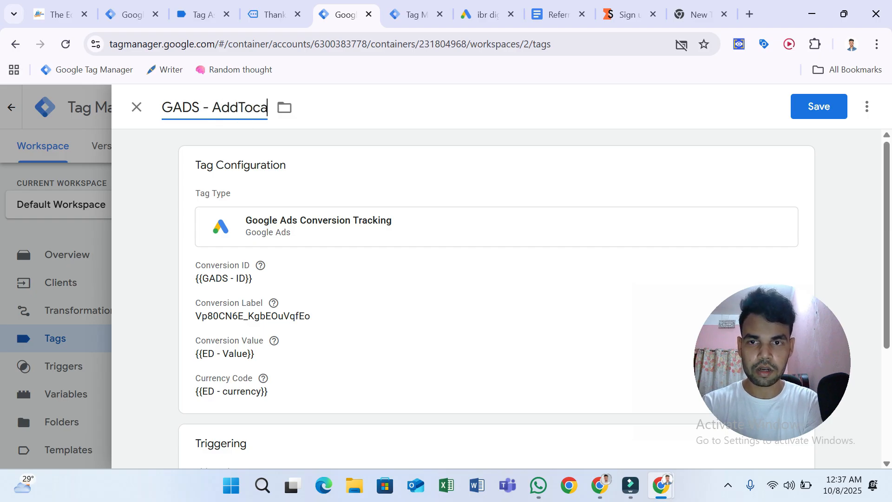
Set the new tag's Conversion Label to qhQ8CObs8qgbEOuVqfEo, copied from the Add to cart row in Google Ads.
{"action": "left_click", "coordinate": [297, 269]}
{"action": "left_click", "coordinate": [483, 14]}
{"action": "left_click_drag", "start_coordinate": [517, 329], "coordinate": [633, 336]}
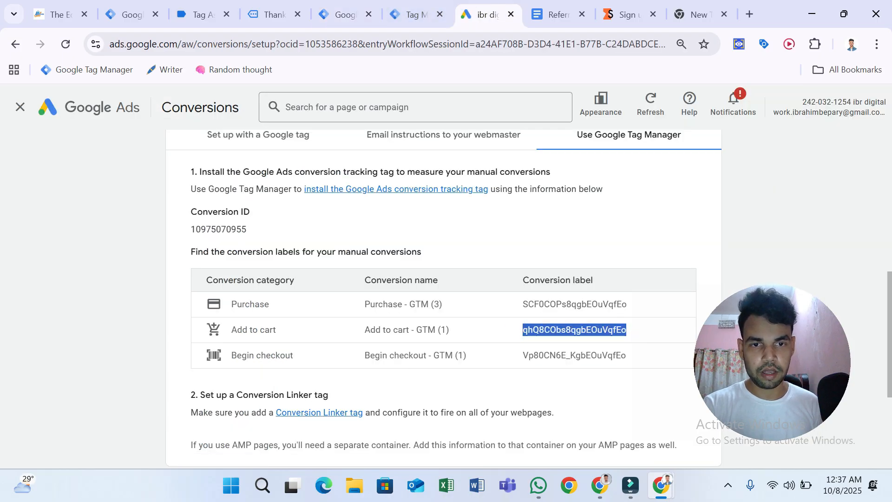
{"action": "right_click", "coordinate": [625, 329]}
{"action": "left_click", "coordinate": [631, 181]}
{"action": "left_click", "coordinate": [356, 9]}
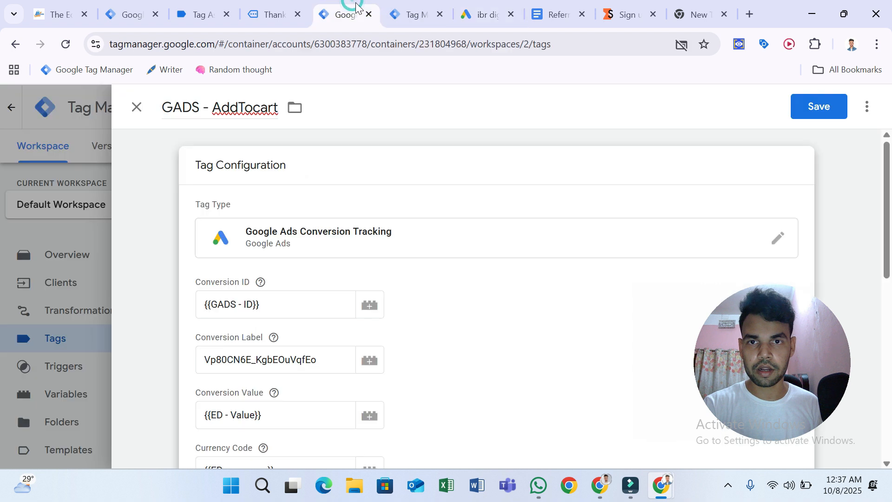
{"action": "left_click", "coordinate": [267, 364]}
{"action": "key", "text": "ctrl+a"}
{"action": "key", "text": "ctrl+v"}
Replace the firing trigger with "AddToCart - Trigger" and save the "GADS - AddTocart" tag.
{"action": "scroll", "coordinate": [399, 364], "scroll_direction": "down", "scroll_amount": 9}
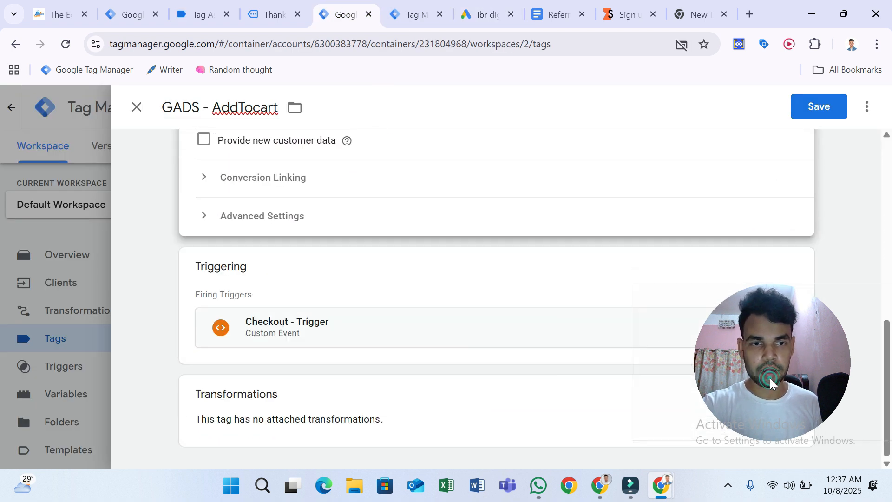
{"action": "left_click", "coordinate": [798, 266]}
{"action": "left_click", "coordinate": [776, 297]}
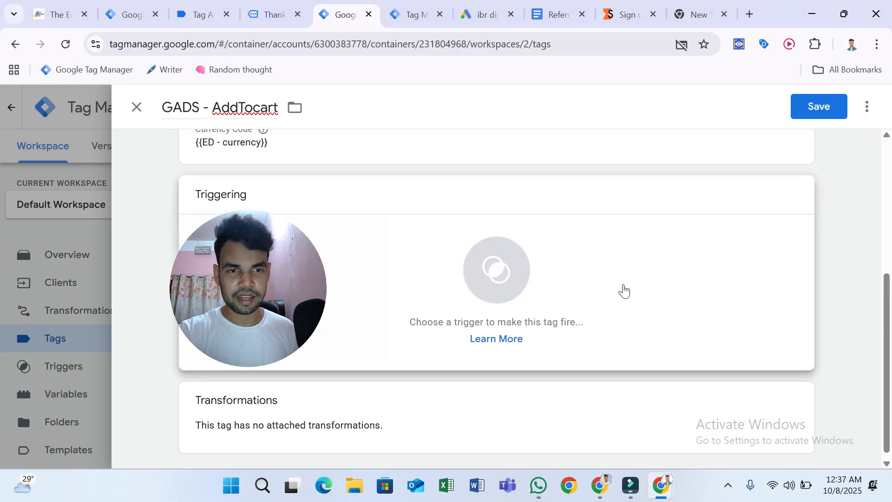
{"action": "left_click", "coordinate": [624, 290]}
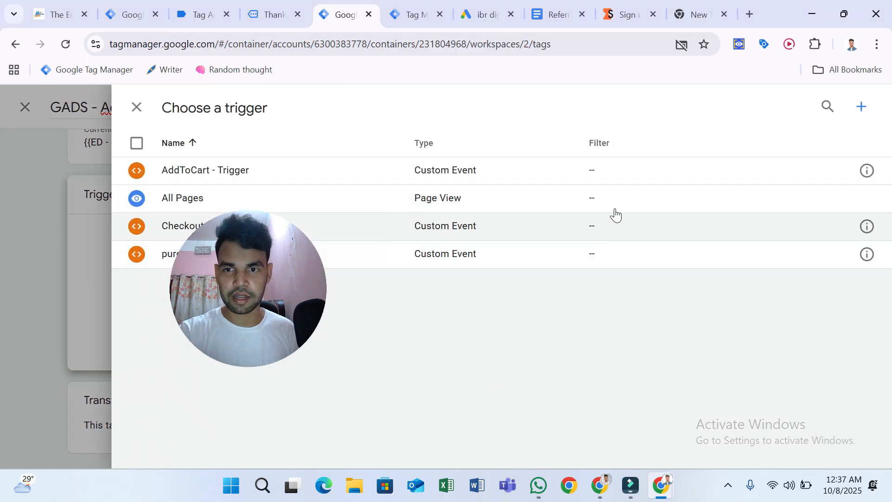
{"action": "left_click", "coordinate": [627, 173]}
{"action": "left_click", "coordinate": [816, 120]}
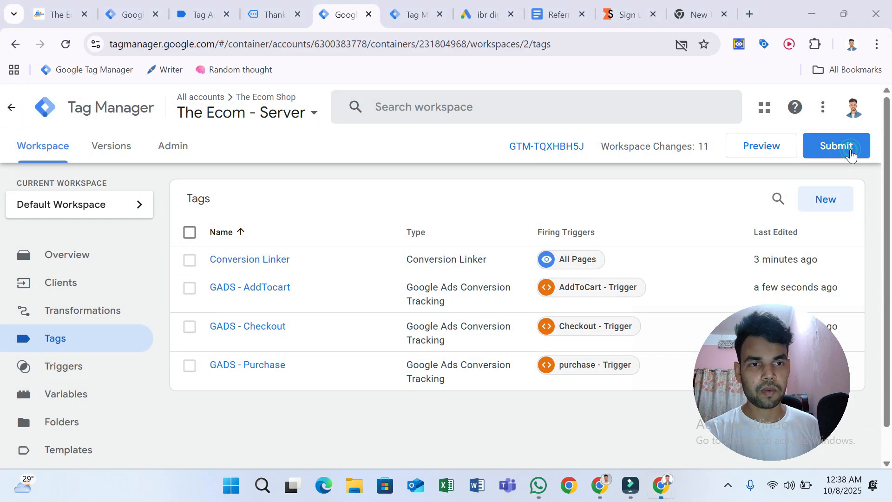
Publish the server container's changes without a version name or description and return to its workspace overview.
{"action": "left_click", "coordinate": [851, 150]}
{"action": "left_click", "coordinate": [858, 109]}
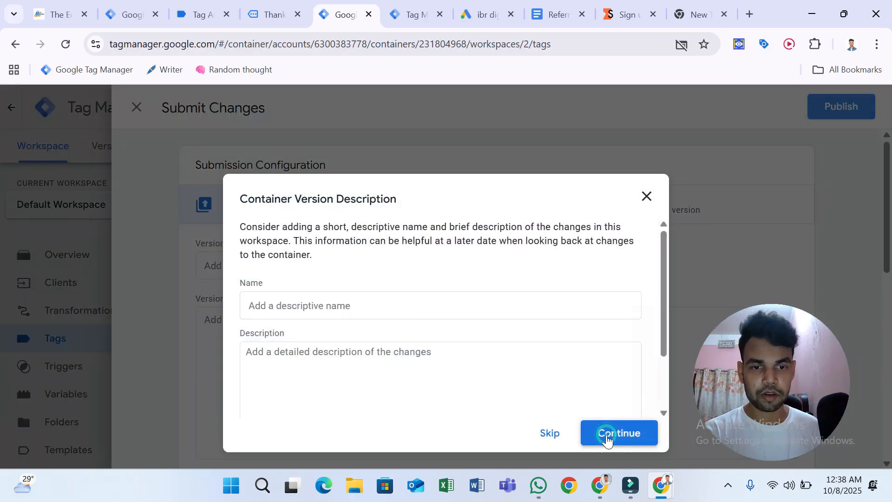
{"action": "left_click", "coordinate": [607, 437]}
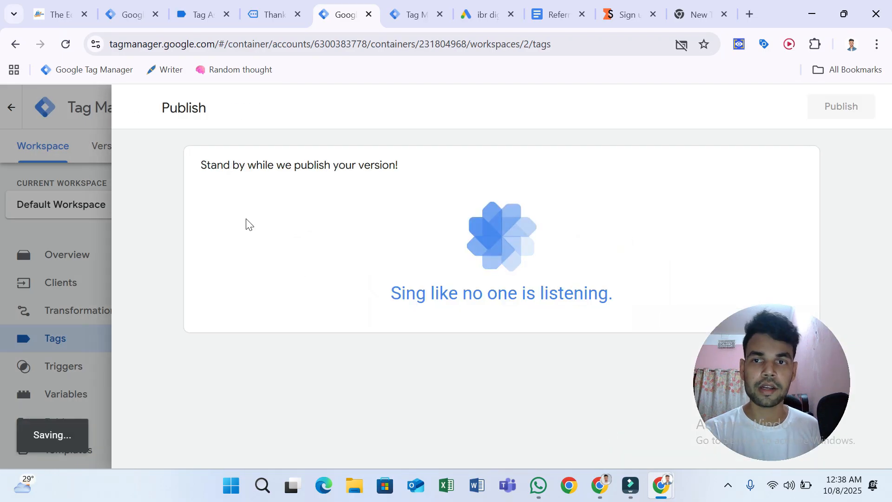
{"action": "left_click", "coordinate": [146, 9]}
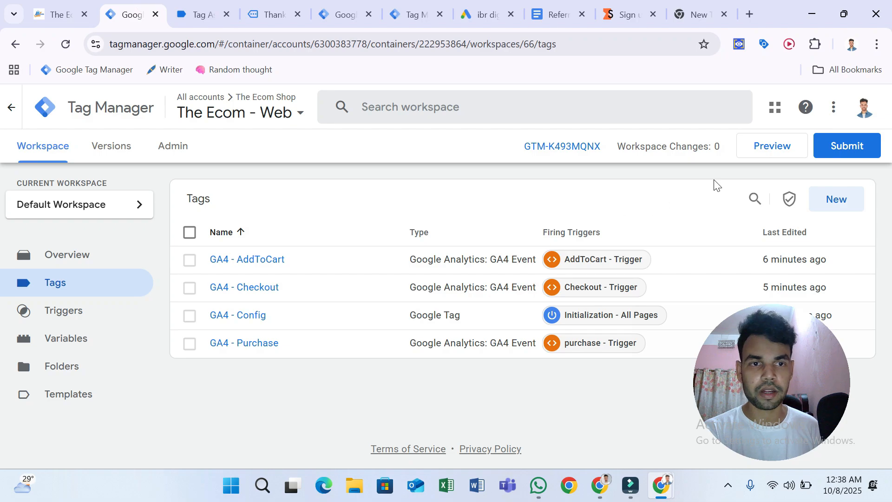
{"action": "left_click", "coordinate": [339, 8]}
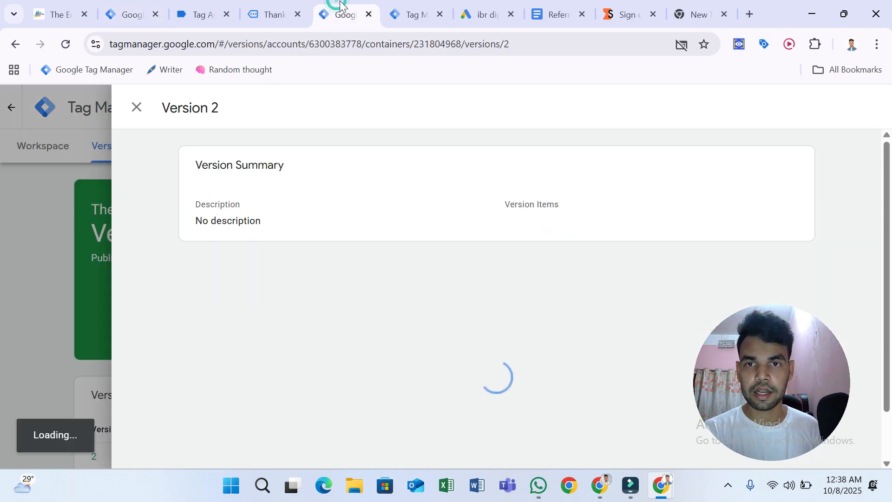
{"action": "left_click", "coordinate": [142, 126]}
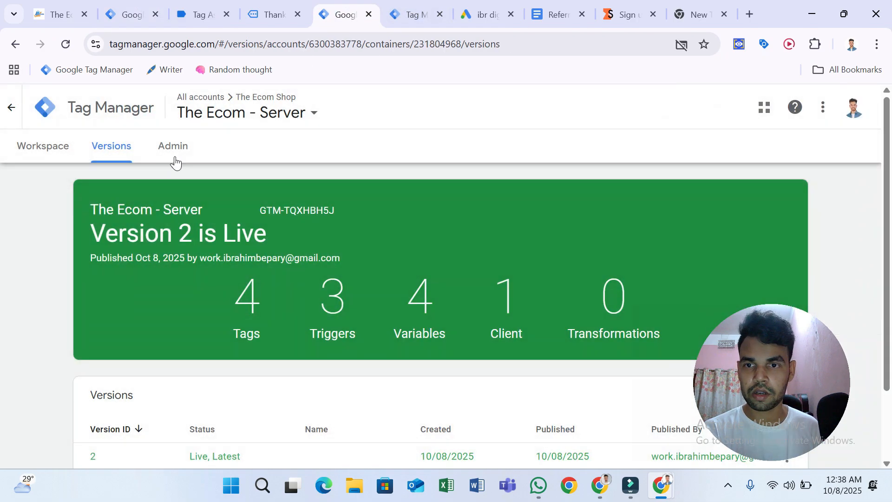
{"action": "left_click", "coordinate": [174, 156]}
{"action": "left_click", "coordinate": [43, 153]}
Close the old server preview, the shop's thank-you page and the ended Tag Assistant session.
{"action": "left_click", "coordinate": [413, 14]}
{"action": "left_click", "coordinate": [439, 15]}
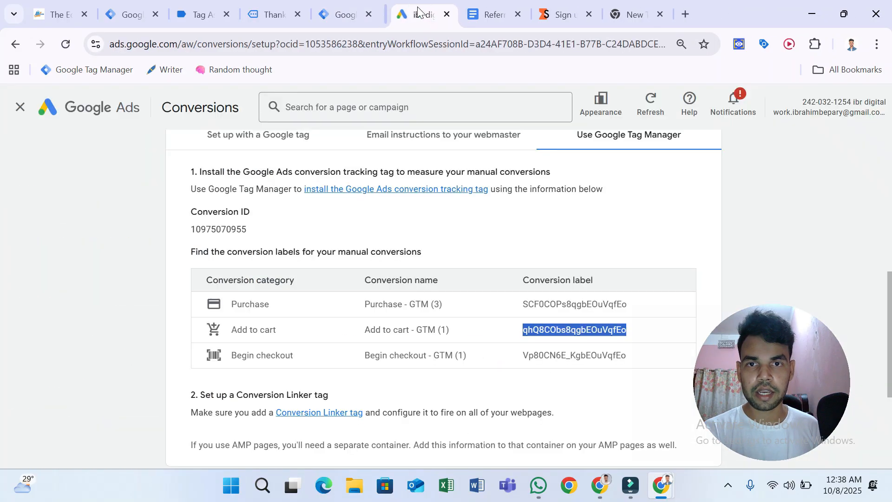
{"action": "left_click", "coordinate": [278, 14]}
{"action": "left_click", "coordinate": [298, 15]}
{"action": "left_click", "coordinate": [211, 15]}
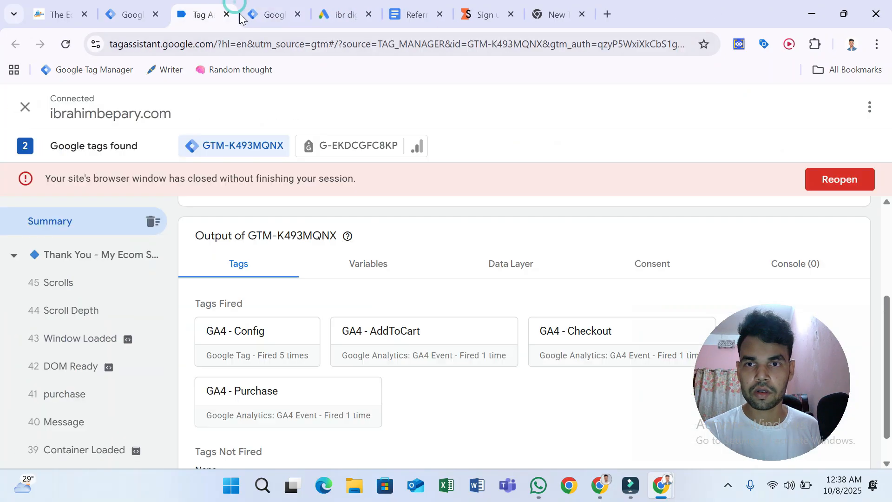
{"action": "left_click", "coordinate": [226, 14]}
{"action": "left_click", "coordinate": [524, 130]}
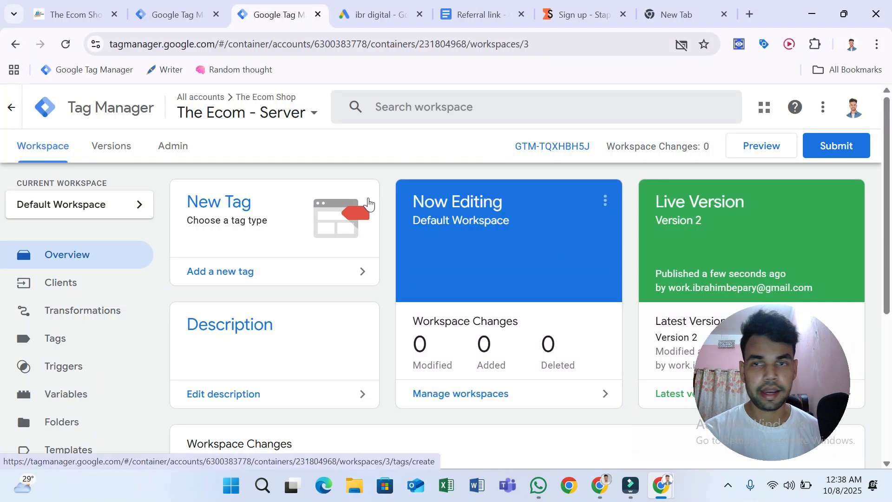
{"action": "left_click", "coordinate": [199, 15]}
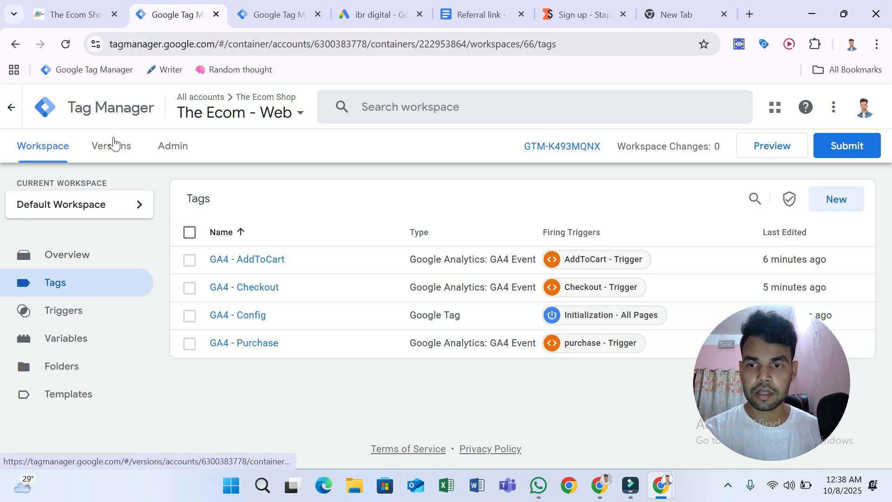
{"action": "left_click", "coordinate": [253, 4]}
{"action": "left_click", "coordinate": [204, 14]}
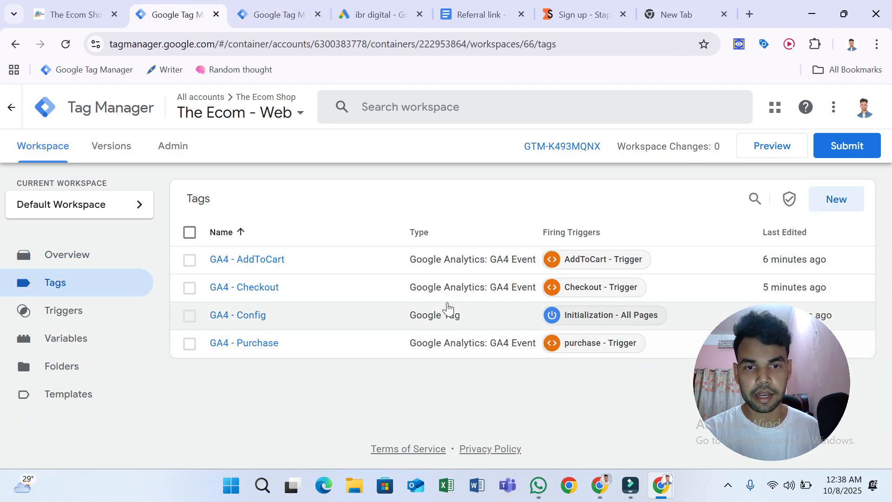
{"action": "left_click", "coordinate": [281, 8]}
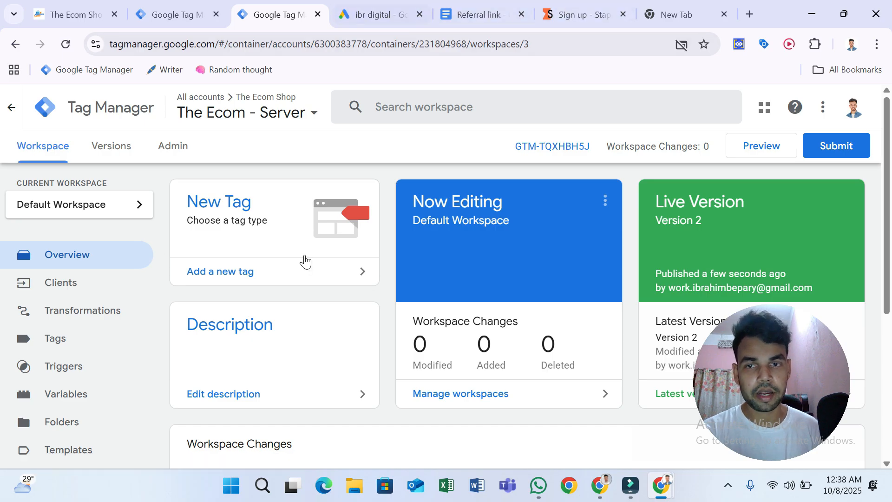
Finish the Google Ads conversion setup and check the status of the conversion actions in the goals summary.
{"action": "left_click", "coordinate": [364, 5]}
{"action": "scroll", "coordinate": [384, 380], "scroll_direction": "down", "scroll_amount": 3}
{"action": "left_click", "coordinate": [170, 458]}
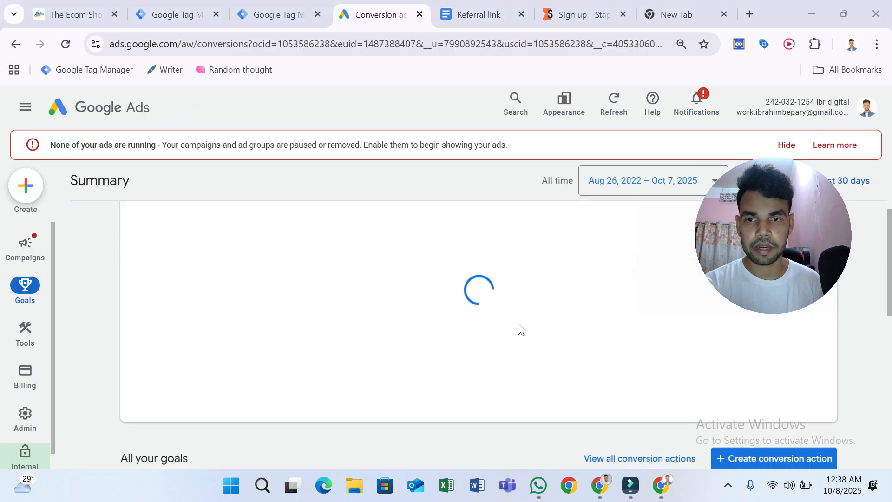
{"action": "left_click", "coordinate": [814, 420]}
{"action": "scroll", "coordinate": [502, 344], "scroll_direction": "down", "scroll_amount": 3}
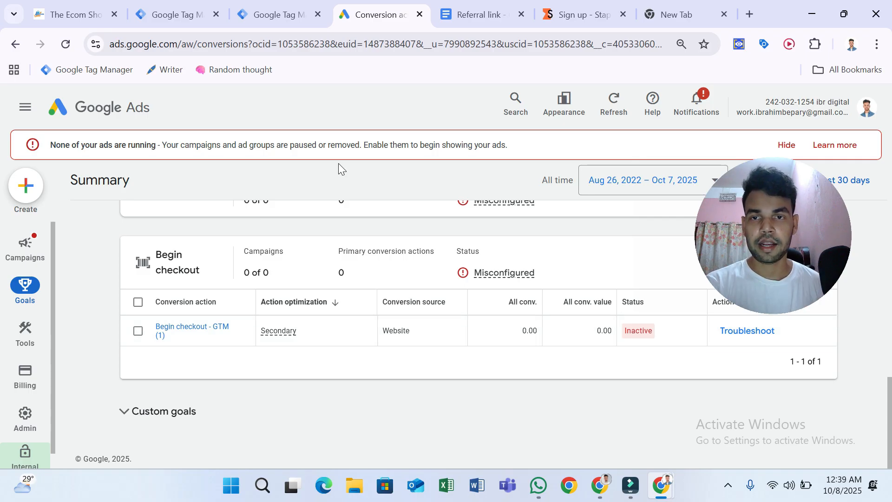
Open preview mode for the server container GTM-TQXHBH5J and the web container GTM-K493MQNX.
{"action": "left_click", "coordinate": [281, 2]}
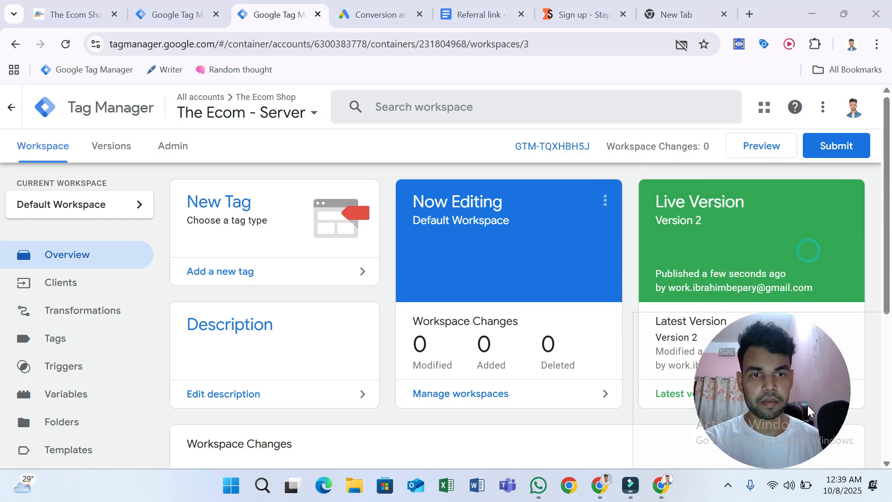
{"action": "left_click", "coordinate": [764, 157]}
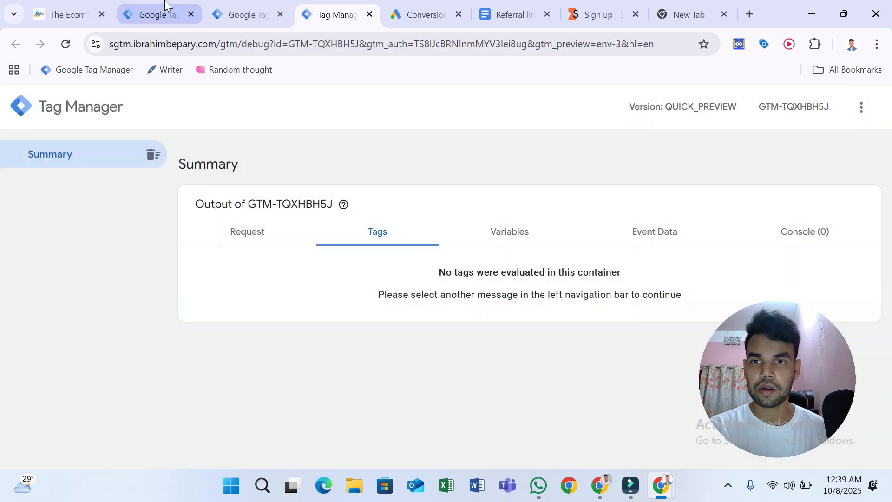
{"action": "left_click", "coordinate": [148, 14]}
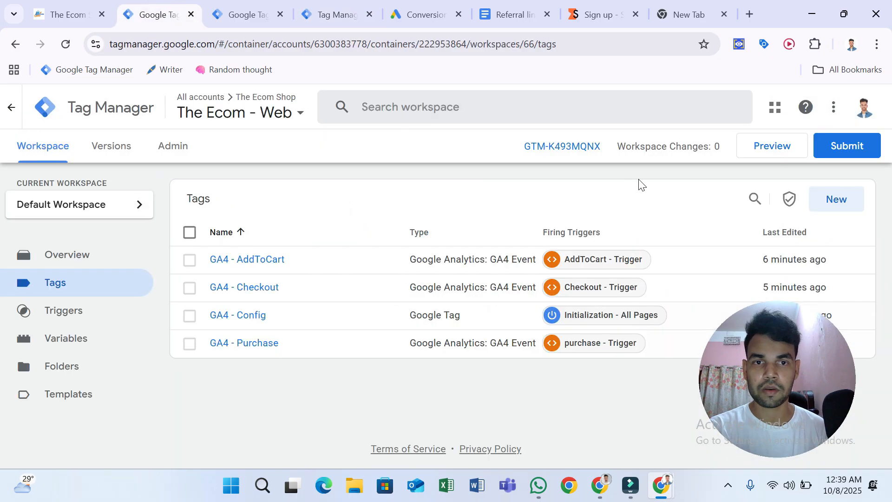
{"action": "left_click", "coordinate": [757, 151]}
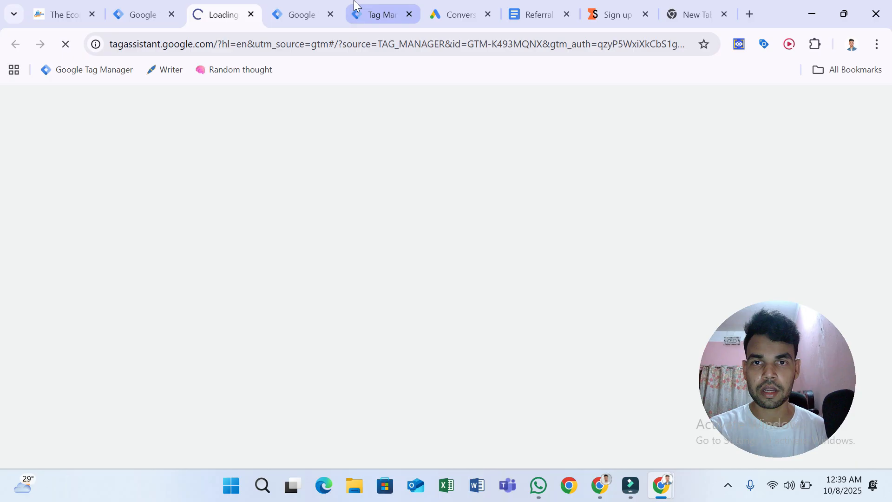
{"action": "left_click", "coordinate": [354, 11]}
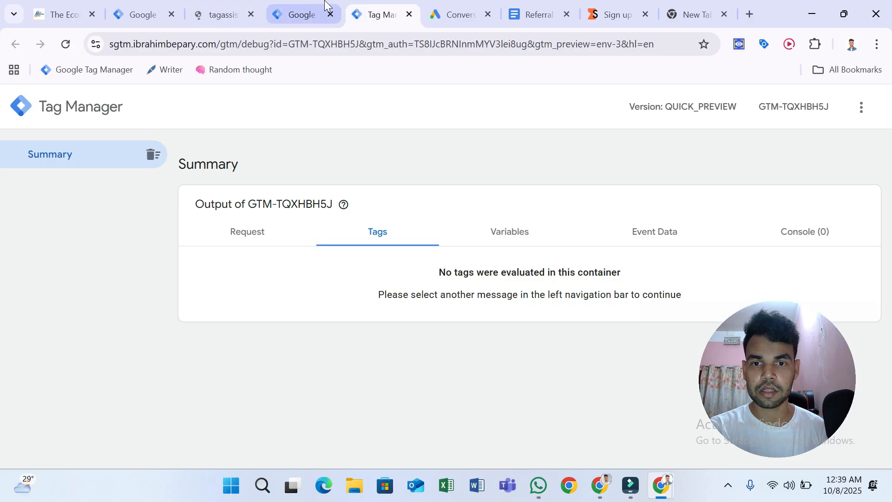
{"action": "left_click", "coordinate": [219, 8]}
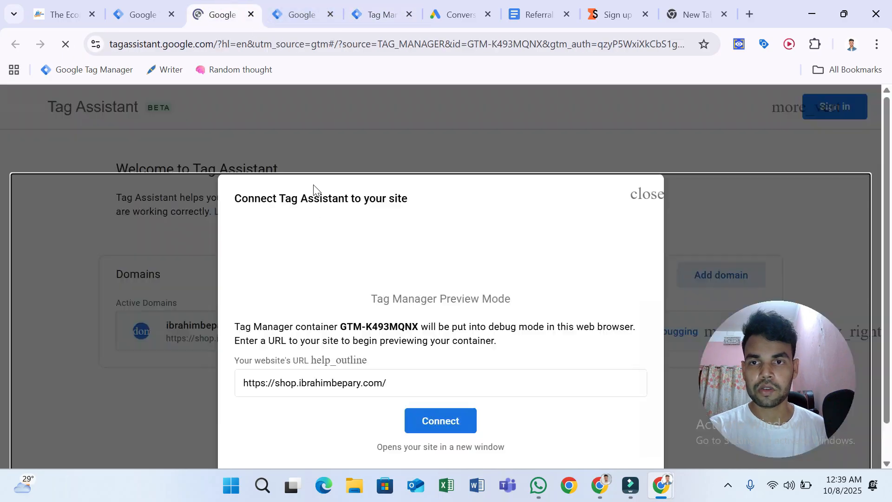
Connect Tag Assistant to the shop's website and check the home page's requests in the server container preview.
{"action": "left_click", "coordinate": [453, 430]}
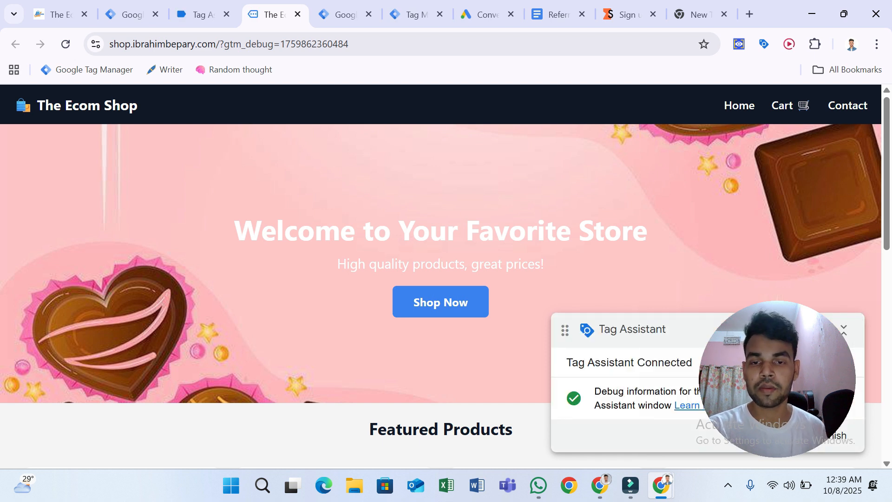
{"action": "scroll", "coordinate": [478, 275], "scroll_direction": "down", "scroll_amount": 8}
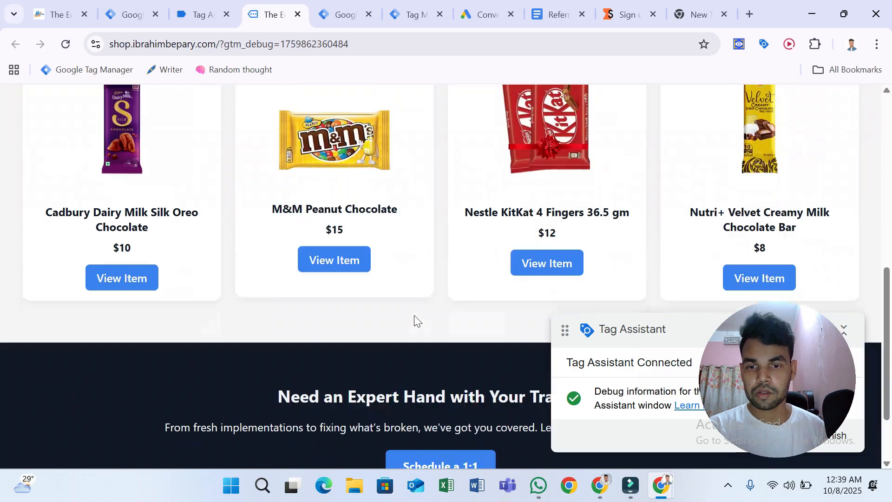
{"action": "left_click", "coordinate": [403, 6]}
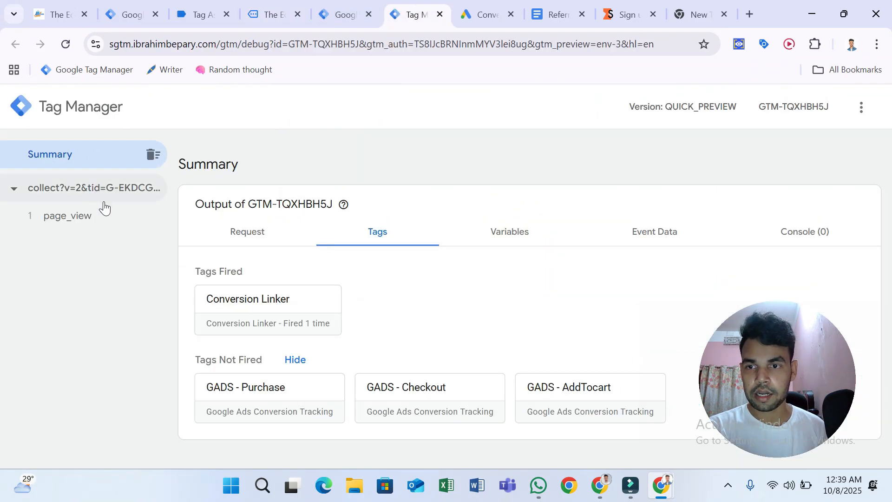
{"action": "left_click", "coordinate": [341, 15]}
{"action": "left_click", "coordinate": [272, 14]}
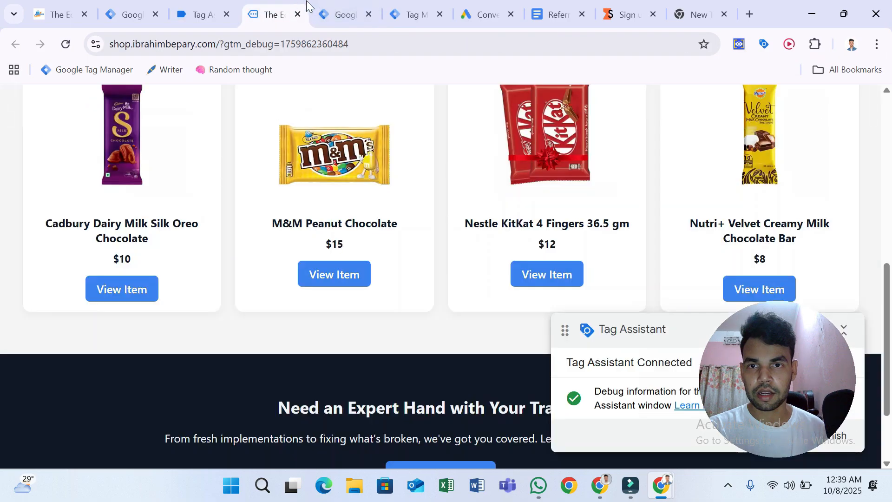
Open the M&M Peanut Chocolate product page in the shop and check its requests in the server container preview.
{"action": "left_click", "coordinate": [333, 263]}
{"action": "scroll", "coordinate": [469, 379], "scroll_direction": "down", "scroll_amount": 1}
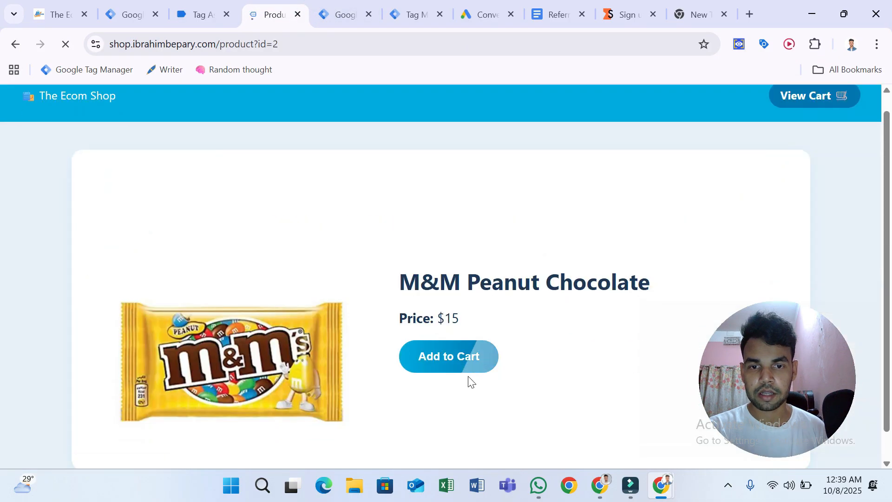
{"action": "left_click", "coordinate": [452, 341]}
{"action": "left_click", "coordinate": [413, 13]}
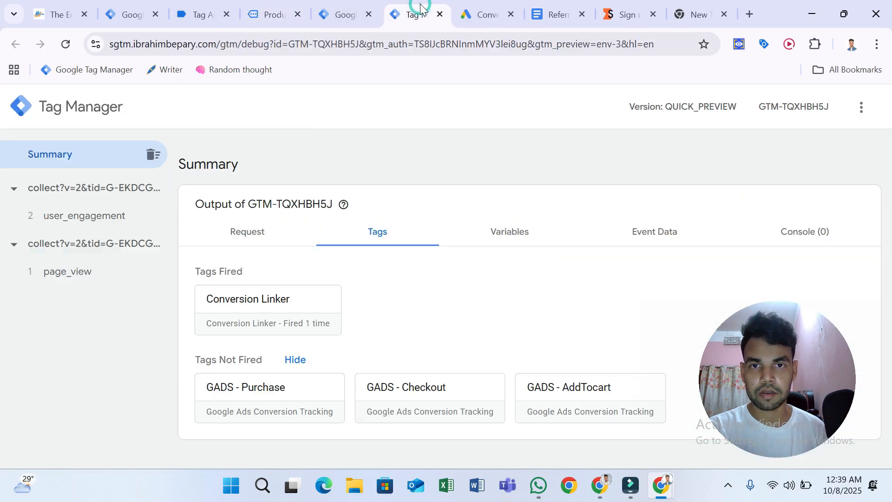
{"action": "left_click", "coordinate": [254, 3]}
{"action": "left_click", "coordinate": [398, 13]}
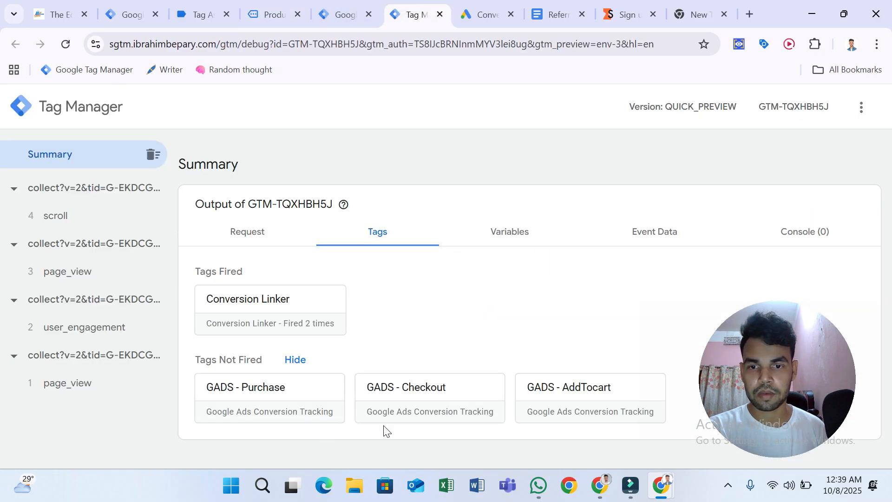
{"action": "left_click", "coordinate": [353, 11]}
{"action": "left_click", "coordinate": [275, 17]}
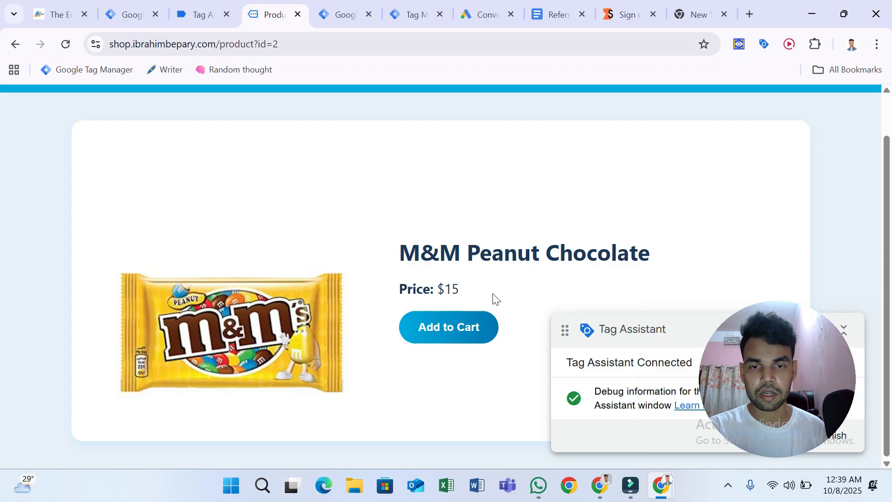
Add M&M Peanut Chocolate to the cart and inspect the add_to_cart event's tags in the server preview.
{"action": "left_click", "coordinate": [458, 332]}
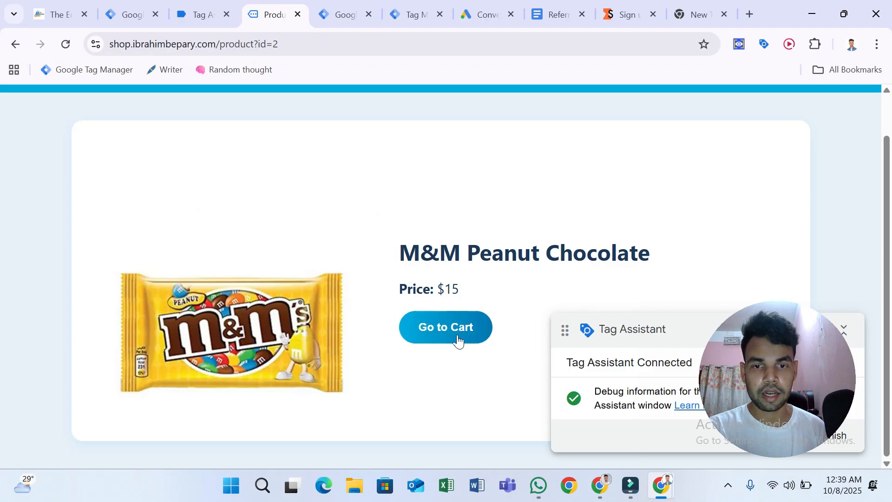
{"action": "left_click", "coordinate": [410, 14]}
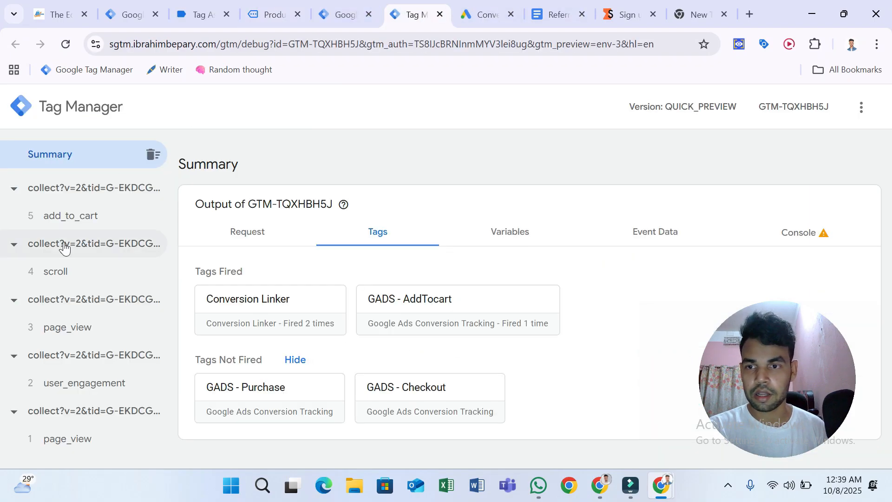
{"action": "left_click", "coordinate": [79, 215]}
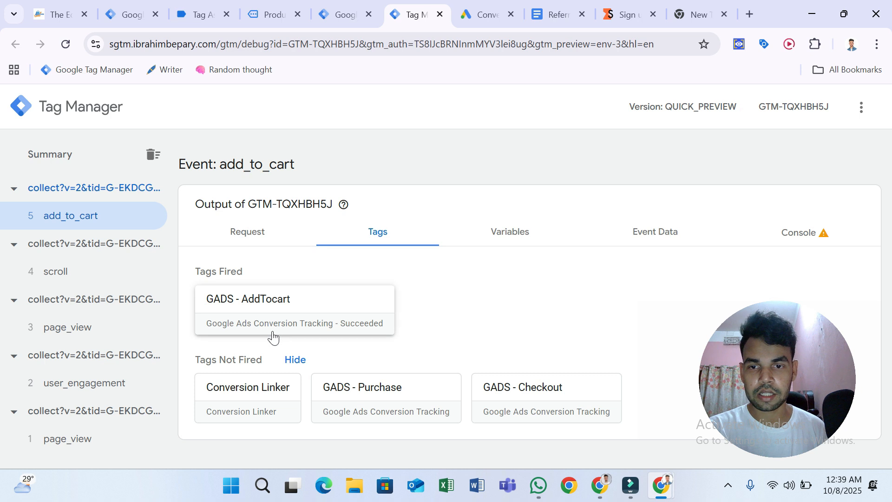
{"action": "left_click", "coordinate": [488, 5]}
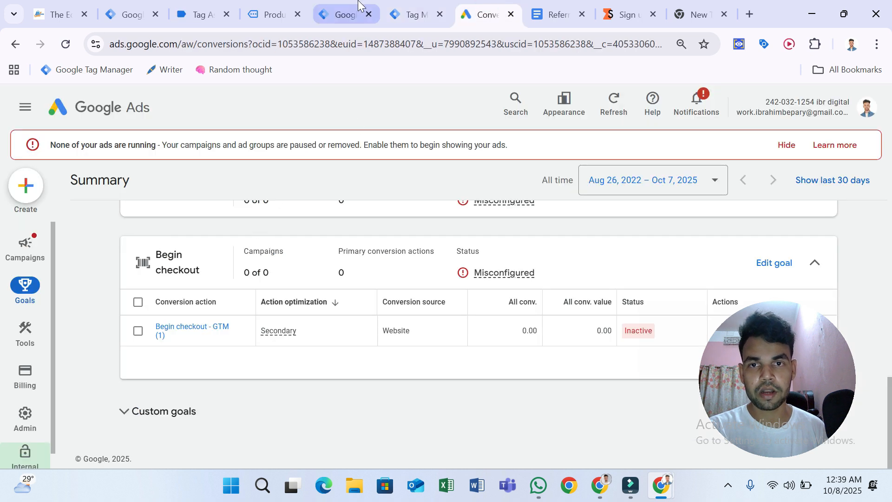
{"action": "left_click", "coordinate": [350, 16]}
{"action": "left_click", "coordinate": [286, 12]}
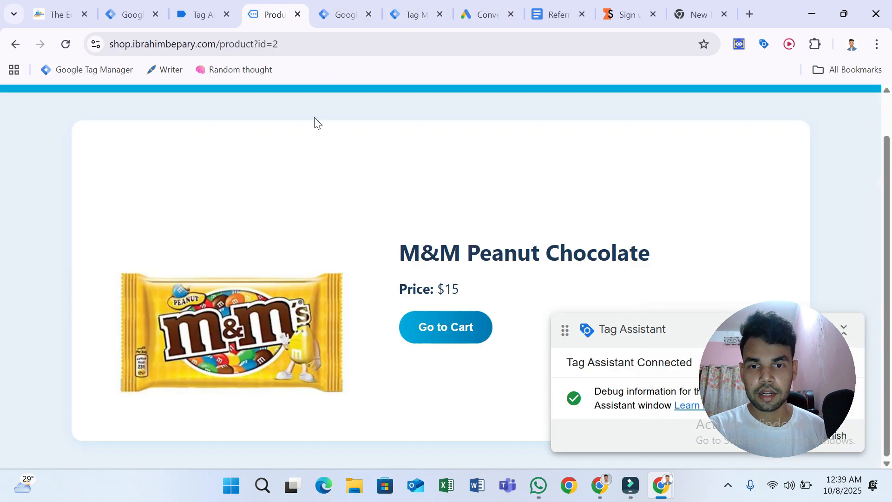
Check out the cart with M&M Peanut Chocolate, complete the order and return to the server container preview.
{"action": "left_click", "coordinate": [477, 329]}
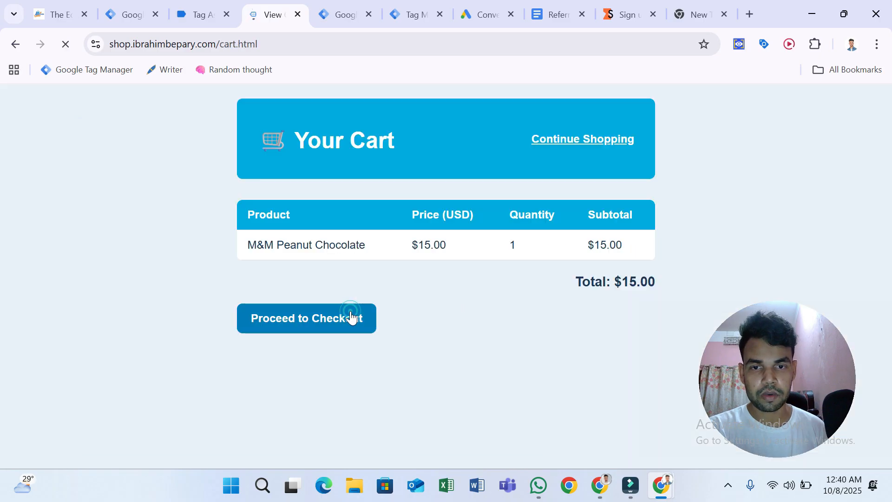
{"action": "left_click", "coordinate": [350, 314]}
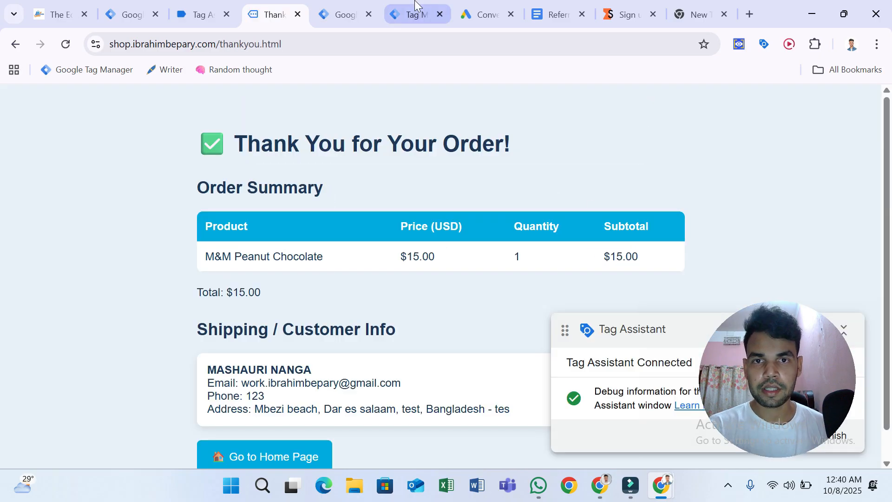
{"action": "left_click", "coordinate": [410, 12]}
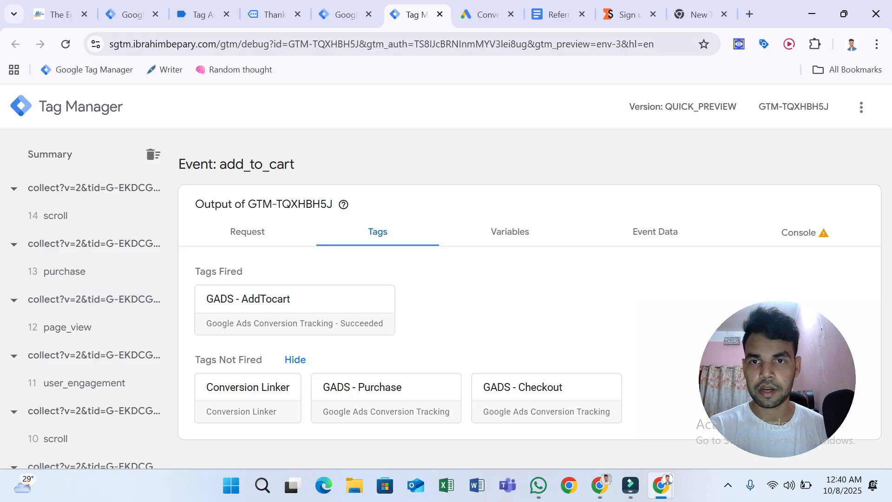
Continue into the connected Tag Assistant session and review the web container's fired tags in its summary.
{"action": "left_click", "coordinate": [202, 12]}
{"action": "left_click", "coordinate": [267, 13]}
{"action": "left_click", "coordinate": [200, 14]}
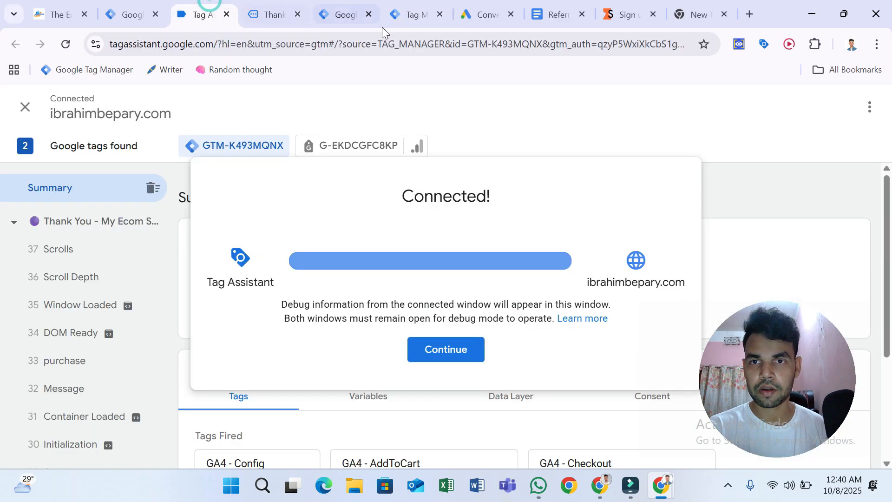
{"action": "left_click", "coordinate": [437, 347]}
{"action": "scroll", "coordinate": [435, 339], "scroll_direction": "down", "scroll_amount": 2}
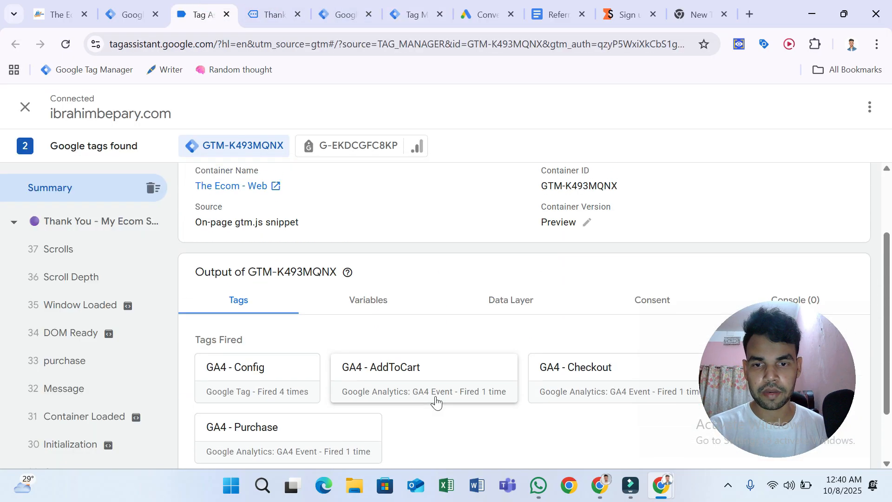
{"action": "scroll", "coordinate": [436, 400], "scroll_direction": "down", "scroll_amount": 2}
Check the purchase event and the overall tag summary in the server container preview.
{"action": "left_click", "coordinate": [418, 13]}
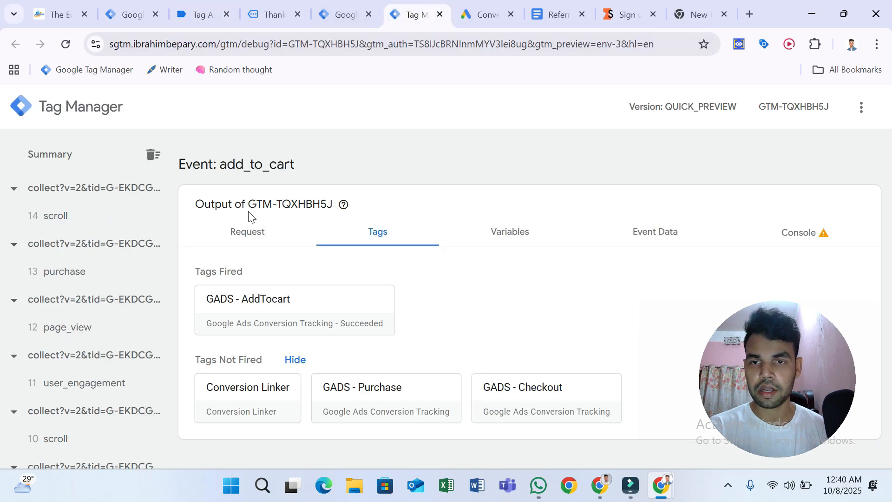
{"action": "left_click", "coordinate": [96, 274]}
{"action": "left_click", "coordinate": [52, 157]}
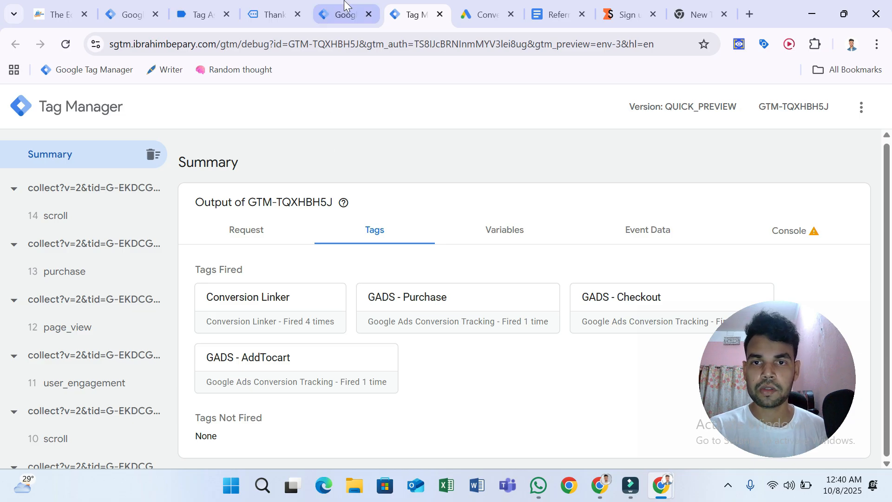
Expand the web container's purchase event in Tag Assistant and examine the ecommerce and user data it pushes.
{"action": "left_click", "coordinate": [199, 15]}
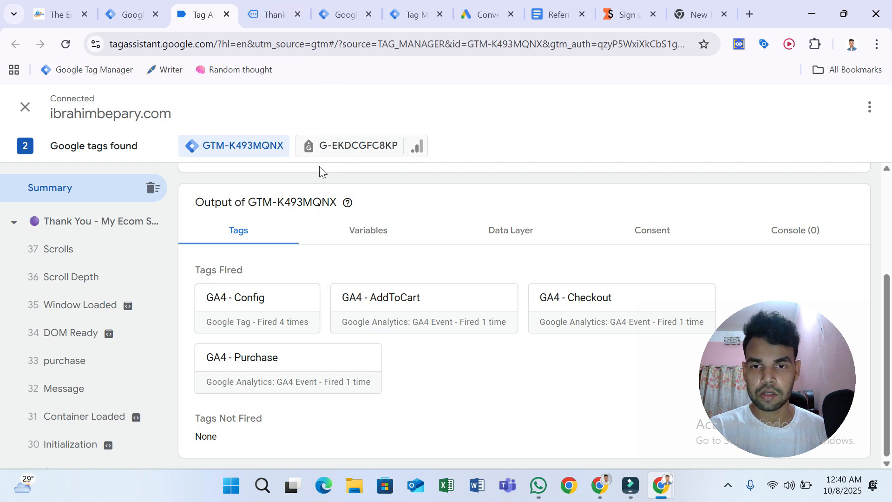
{"action": "left_click", "coordinate": [109, 361]}
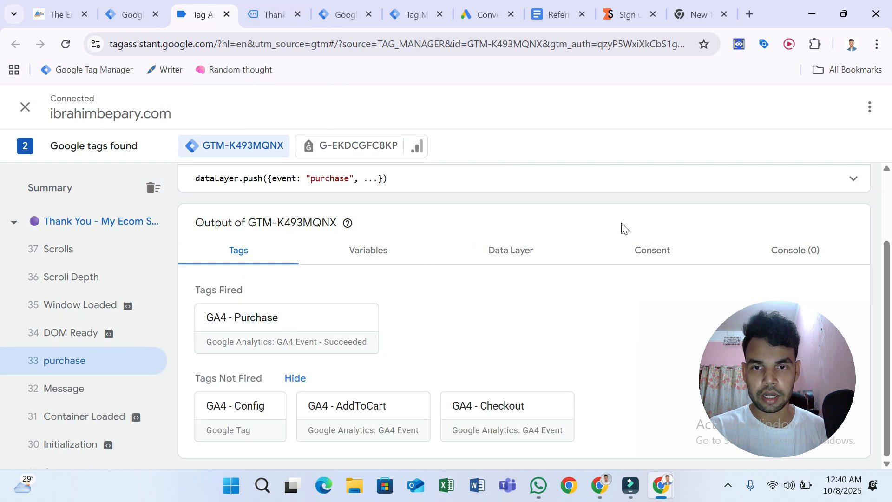
{"action": "left_click", "coordinate": [694, 194]}
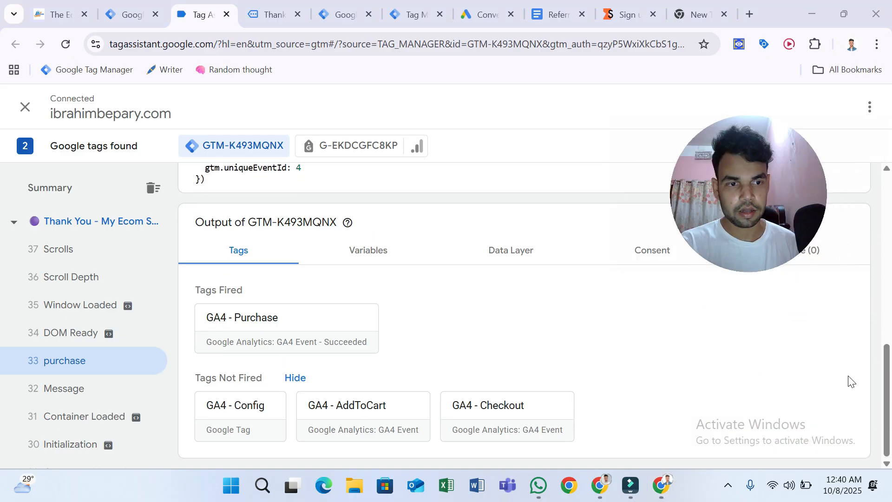
{"action": "left_click_drag", "start_coordinate": [888, 421], "coordinate": [888, 251]}
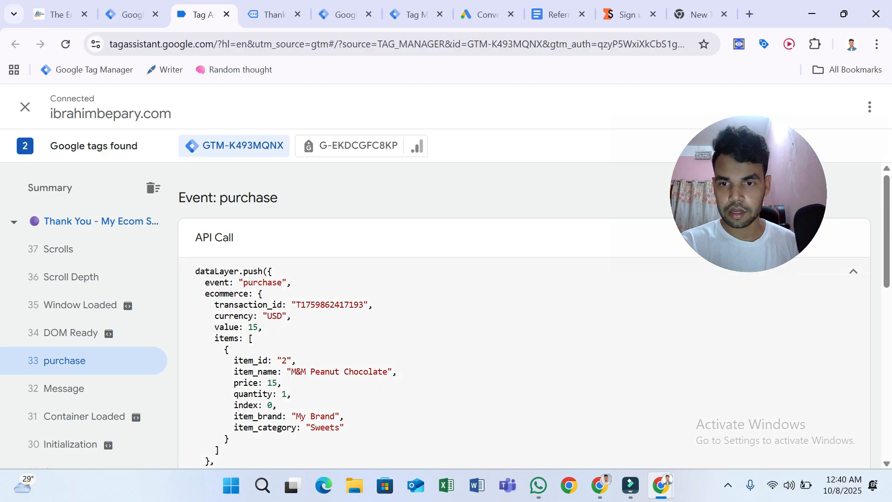
{"action": "scroll", "coordinate": [524, 315], "scroll_direction": "down", "scroll_amount": 2}
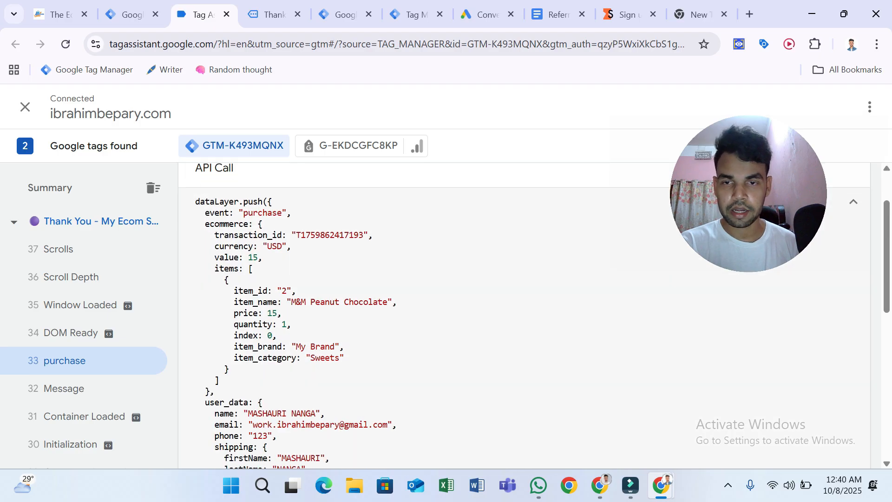
{"action": "scroll", "coordinate": [524, 316], "scroll_direction": "down", "scroll_amount": 2}
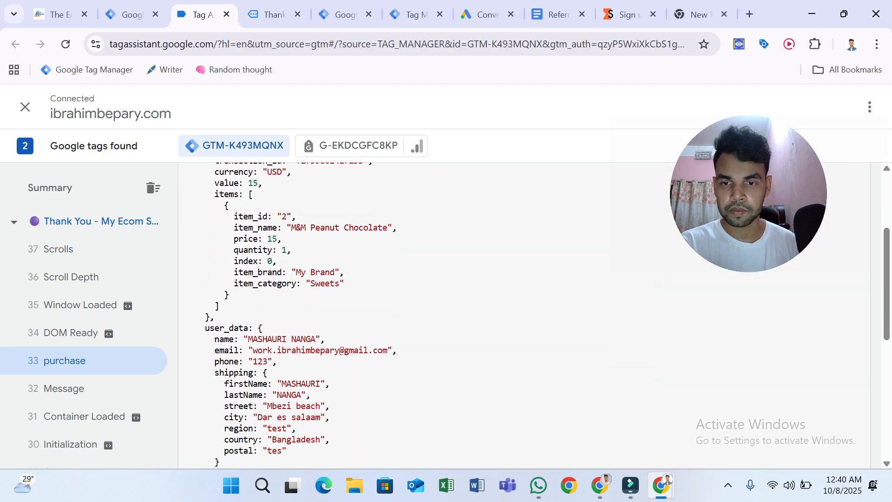
{"action": "scroll", "coordinate": [524, 316], "scroll_direction": "down", "scroll_amount": 2}
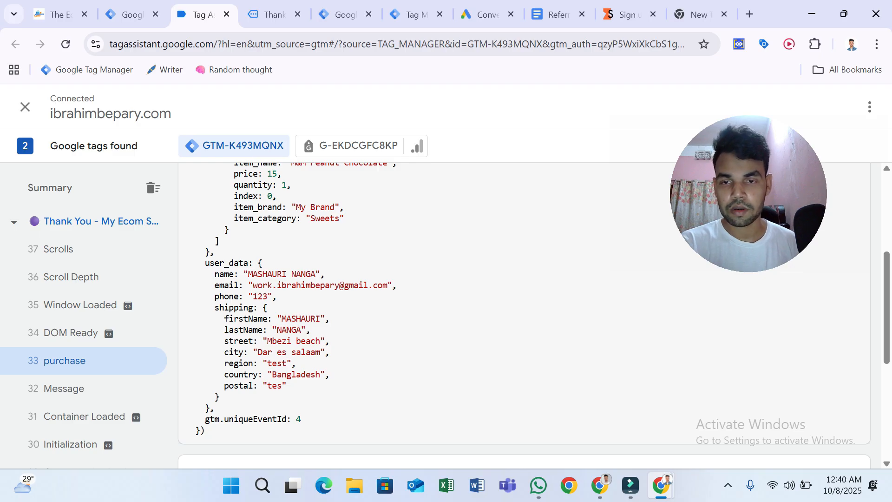
Copy the user_data key from the purchase data layer push and open the variables of The Ecom - Web container.
{"action": "right_click", "coordinate": [231, 264]}
{"action": "left_click", "coordinate": [255, 282]}
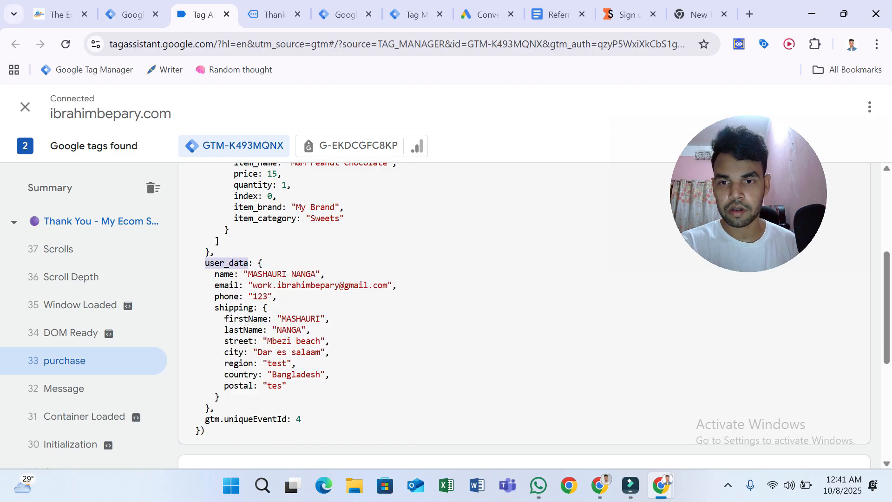
{"action": "left_click", "coordinate": [273, 14]}
{"action": "left_click", "coordinate": [134, 5]}
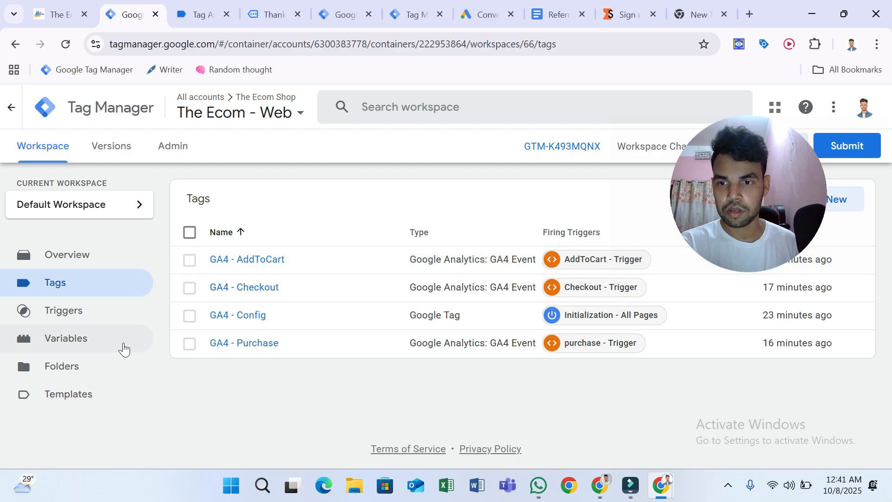
{"action": "left_click", "coordinate": [120, 342]}
{"action": "left_click", "coordinate": [412, 6]}
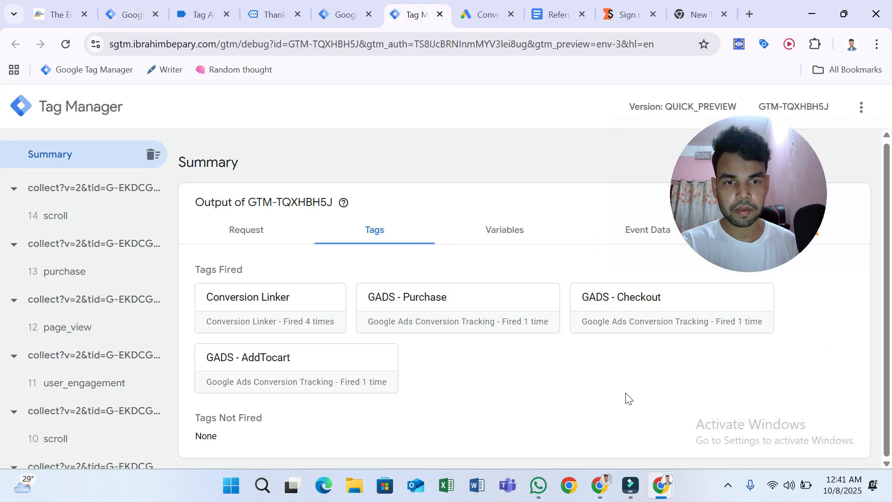
{"action": "left_click", "coordinate": [128, 13]}
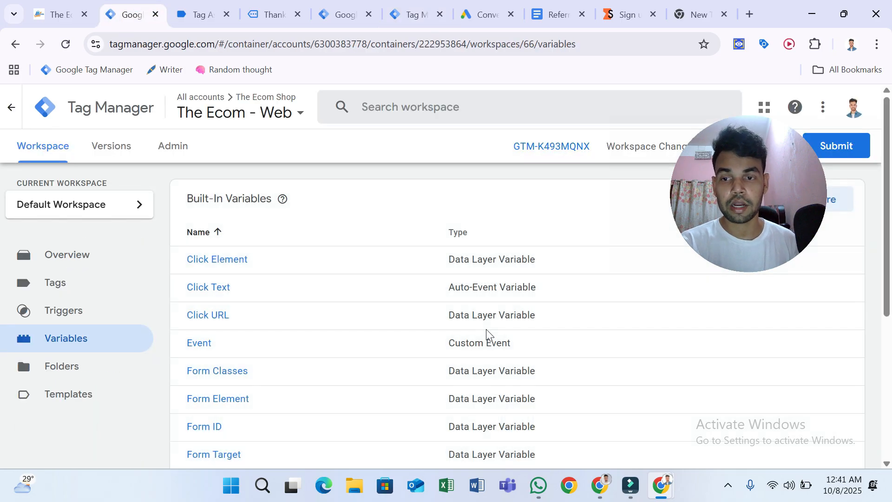
Create a user-defined variable of the Data Layer Variable type in The Ecom - Web container.
{"action": "scroll", "coordinate": [487, 332], "scroll_direction": "down", "scroll_amount": 5}
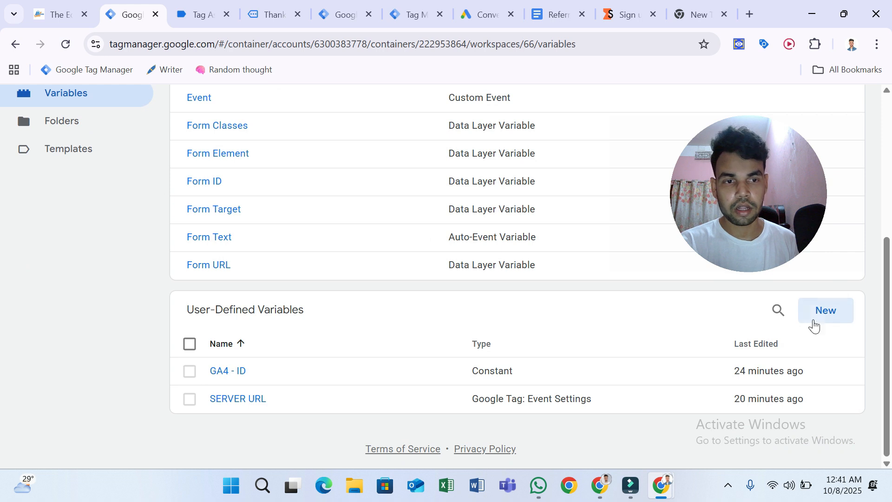
{"action": "left_click", "coordinate": [814, 325]}
{"action": "left_click", "coordinate": [522, 255]}
{"action": "scroll", "coordinate": [558, 386], "scroll_direction": "down", "scroll_amount": 4}
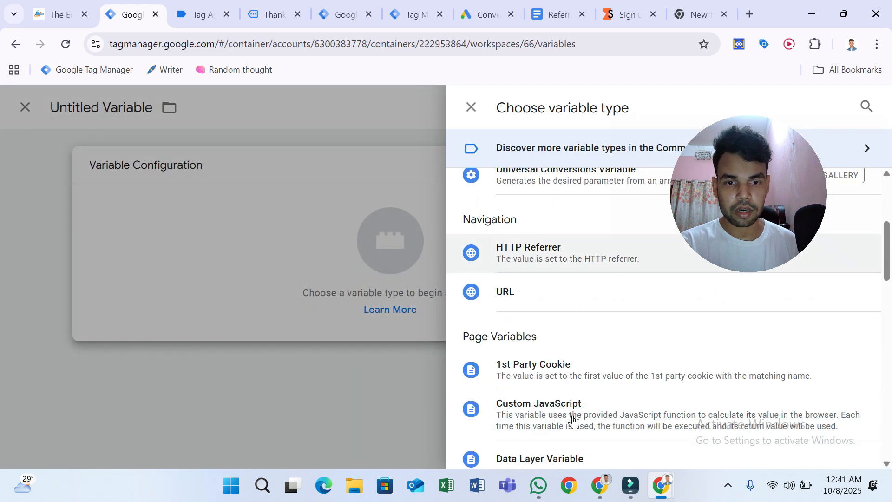
{"action": "scroll", "coordinate": [567, 392], "scroll_direction": "down", "scroll_amount": 3}
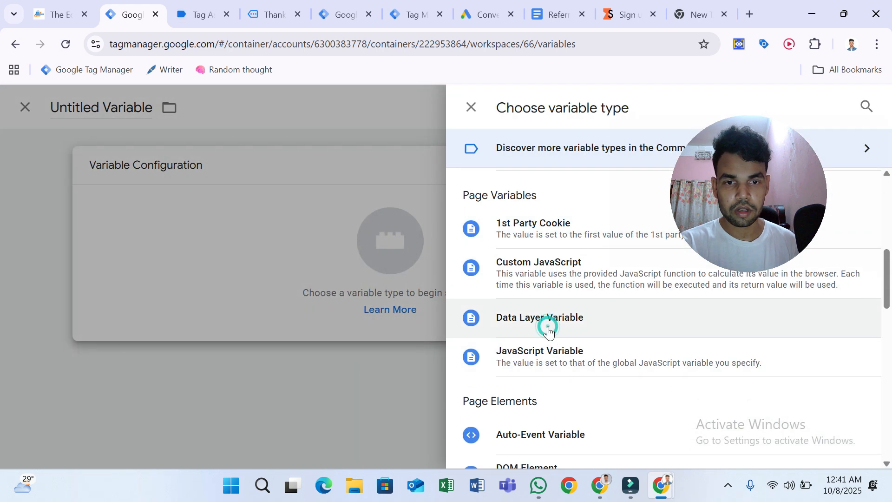
{"action": "left_click", "coordinate": [548, 329]}
{"action": "left_click", "coordinate": [315, 304]}
Examine the customer and shipping keys nested under user_data in the purchase event's data layer push in Tag Assistant.
{"action": "left_click", "coordinate": [264, 6]}
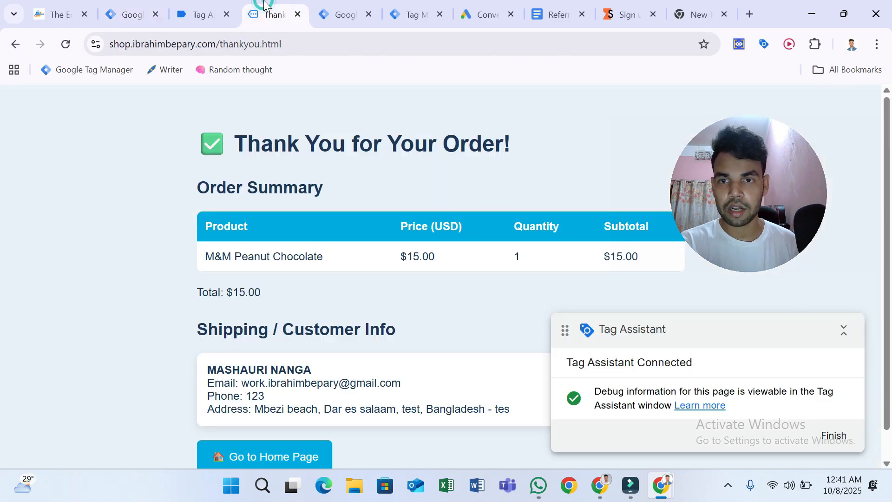
{"action": "left_click", "coordinate": [198, 15]}
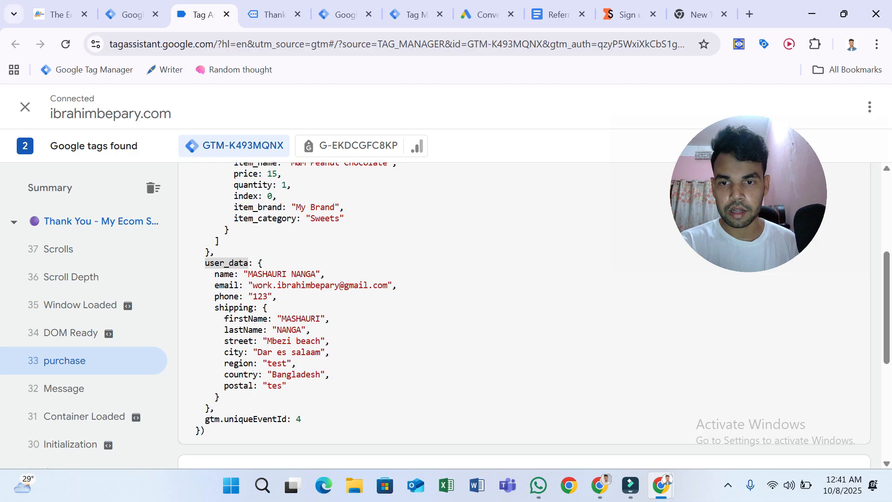
{"action": "left_click_drag", "start_coordinate": [210, 269], "coordinate": [287, 386]}
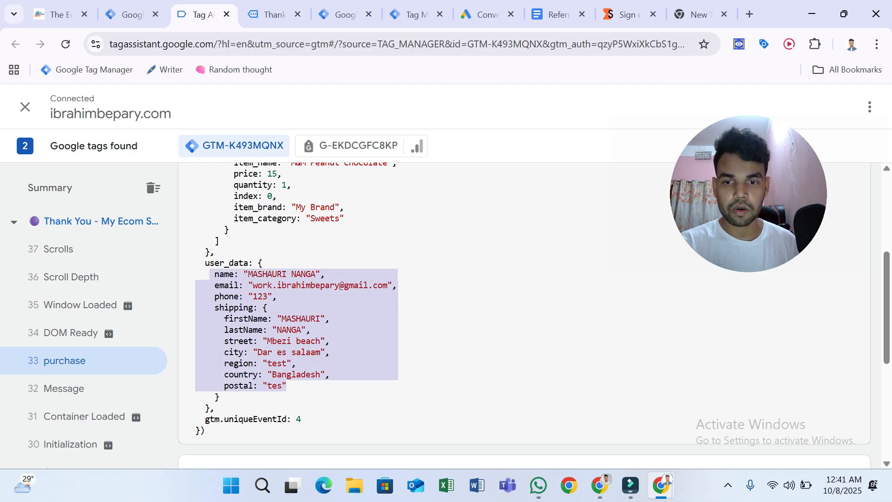
{"action": "left_click", "coordinate": [434, 325]}
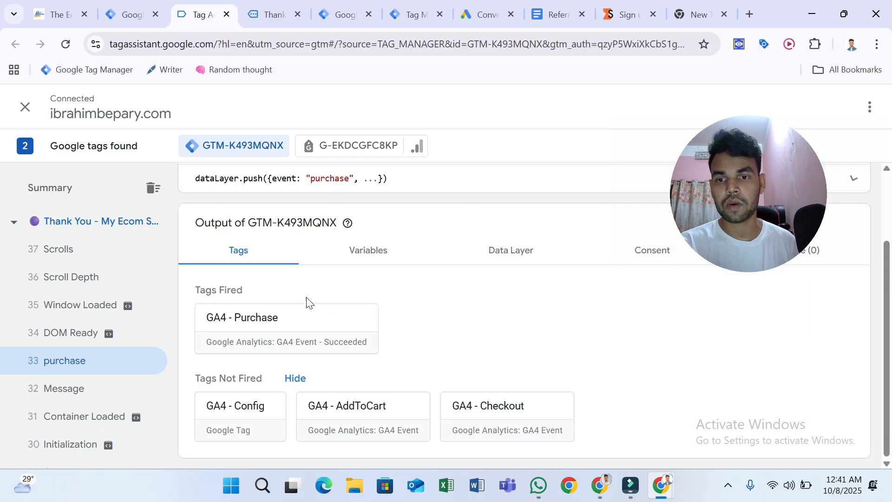
{"action": "left_click", "coordinate": [430, 191]}
{"action": "scroll", "coordinate": [305, 261], "scroll_direction": "down", "scroll_amount": 5}
{"action": "left_click", "coordinate": [305, 261]}
{"action": "scroll", "coordinate": [306, 329], "scroll_direction": "up", "scroll_amount": 2}
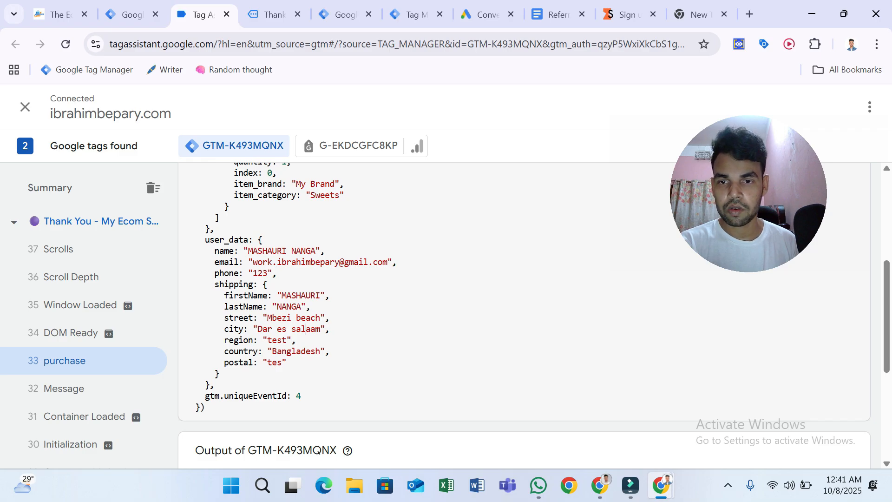
{"action": "left_click", "coordinate": [131, 14]}
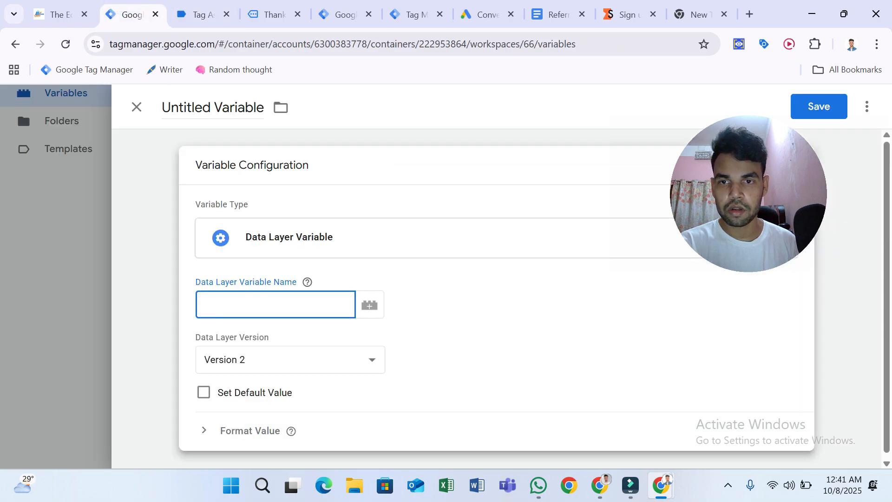
Copy the user_data key from the purchase event in Tag Assistant and enter "user_data." as the Data Layer Variable Name.
{"action": "left_click", "coordinate": [198, 15]}
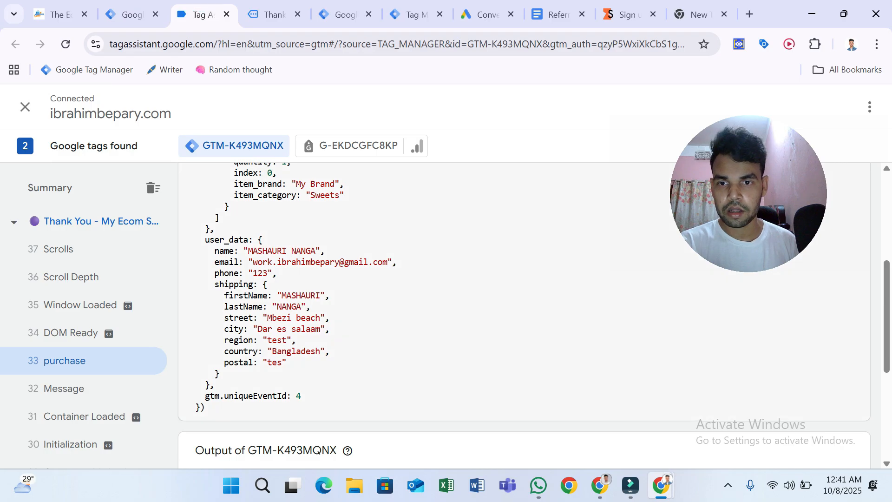
{"action": "right_click", "coordinate": [228, 240]}
{"action": "left_click", "coordinate": [246, 259]}
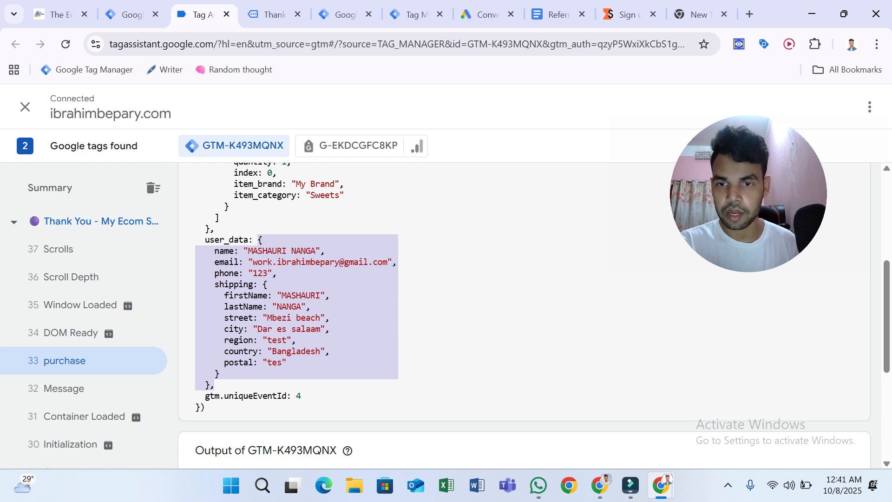
{"action": "left_click", "coordinate": [310, 307]}
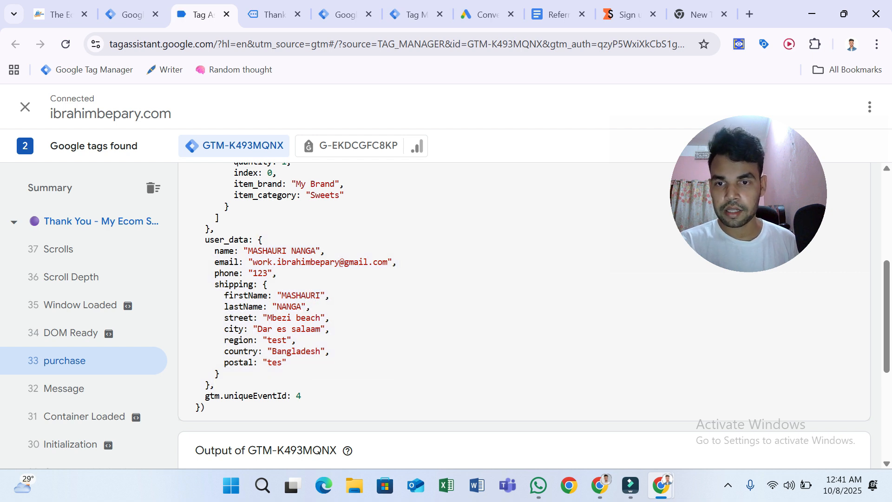
{"action": "right_click", "coordinate": [226, 241]}
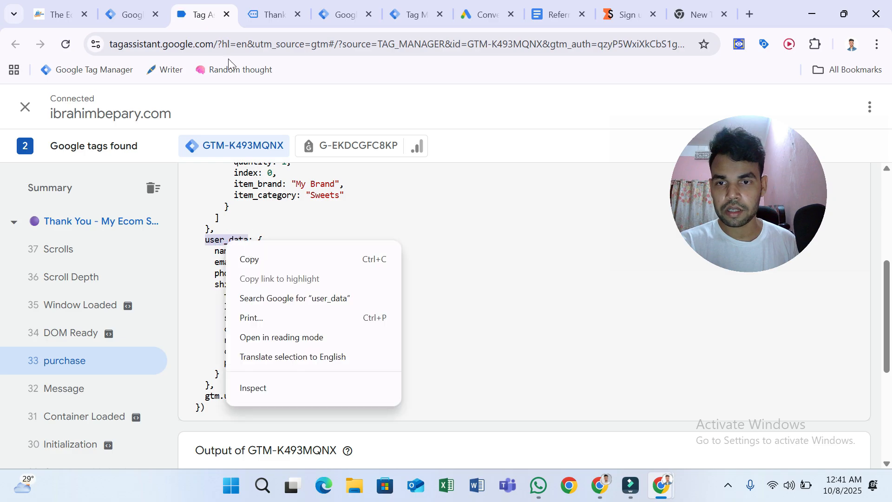
{"action": "left_click", "coordinate": [147, 5]}
{"action": "left_click", "coordinate": [139, 14]}
{"action": "left_click", "coordinate": [185, 14]}
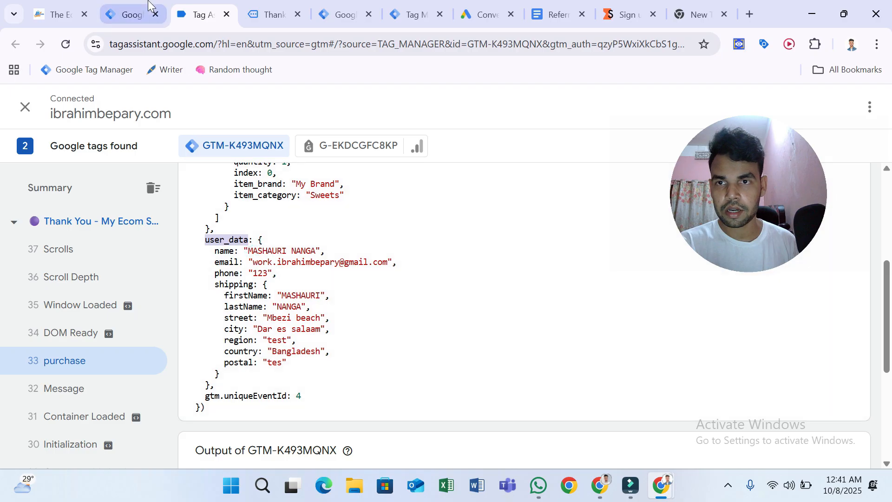
{"action": "left_click", "coordinate": [144, 14]}
{"action": "right_click", "coordinate": [236, 308]}
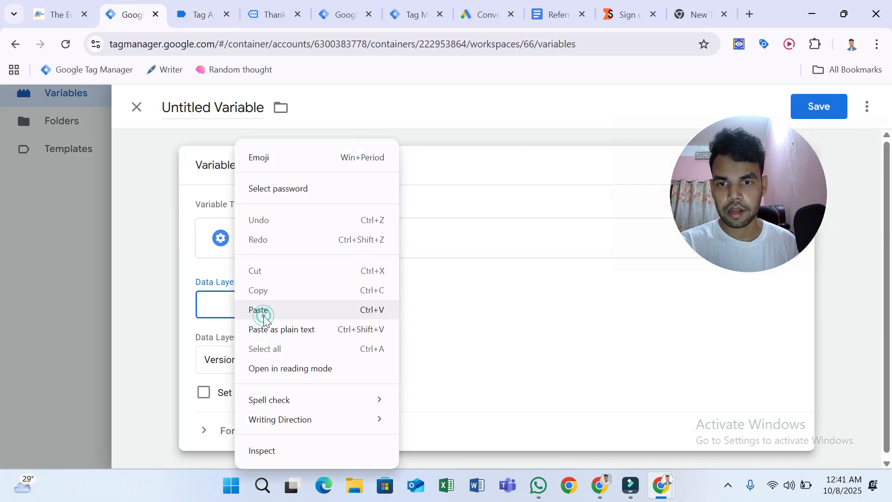
{"action": "left_click", "coordinate": [260, 311]}
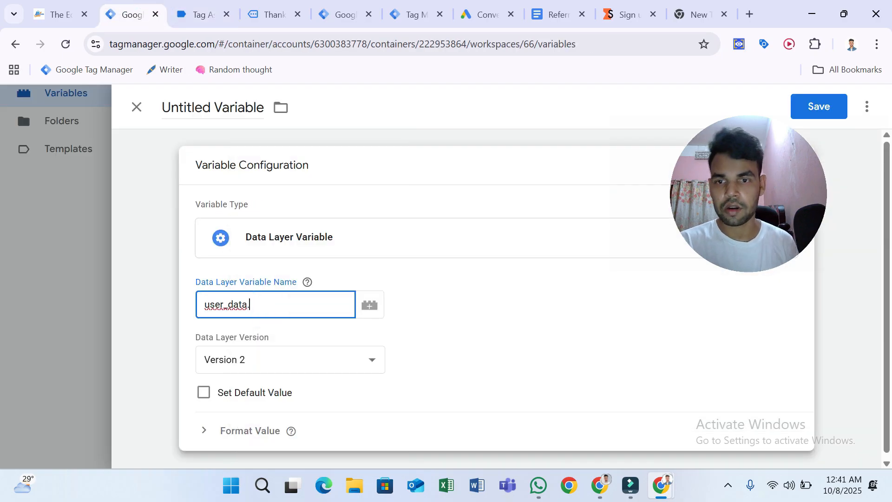
Copy the email key from the purchase push in Tag Assistant and complete the Data Layer Variable Name as user_data.email.
{"action": "left_click", "coordinate": [199, 14]}
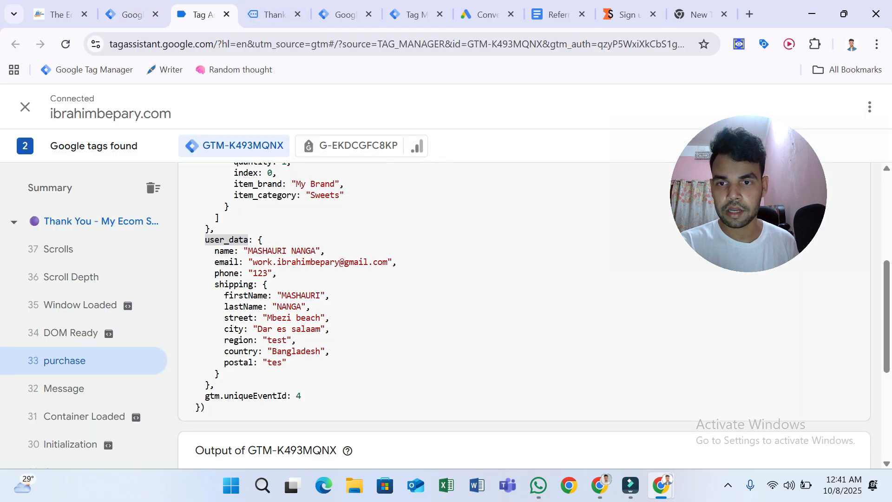
{"action": "left_click_drag", "start_coordinate": [260, 239], "coordinate": [275, 273]}
{"action": "left_click", "coordinate": [229, 265]}
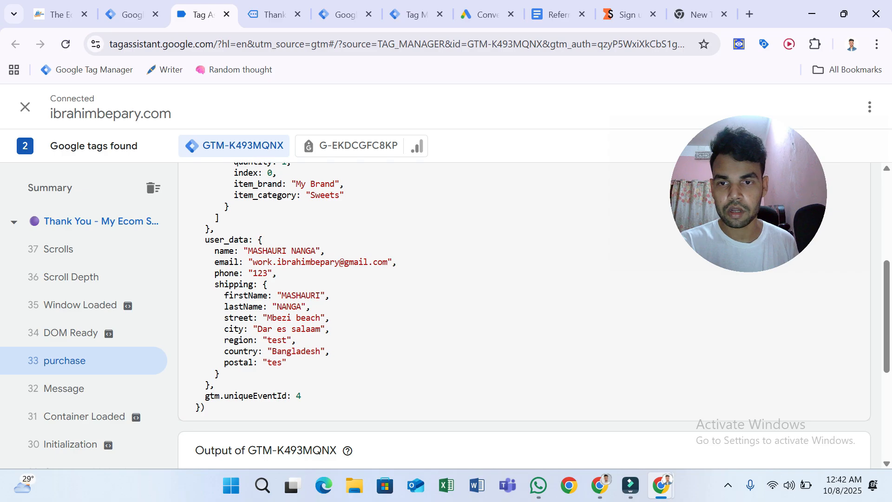
{"action": "right_click", "coordinate": [228, 266]}
{"action": "left_click", "coordinate": [246, 279]}
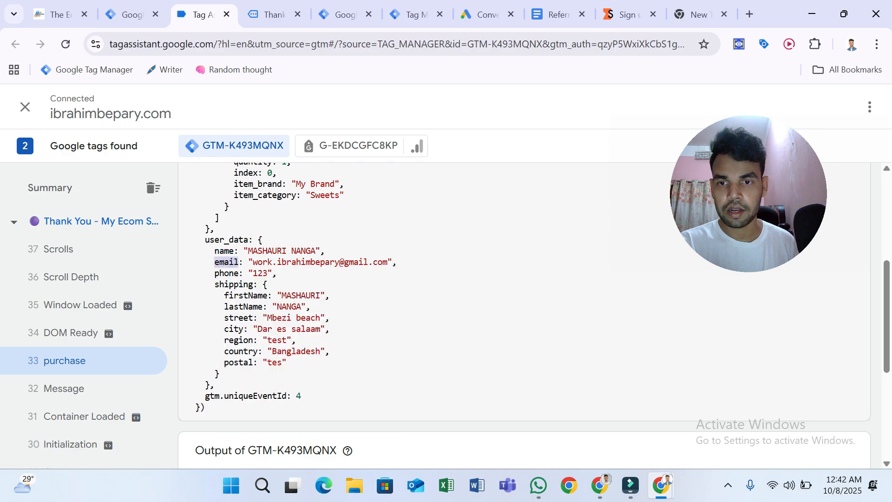
{"action": "left_click", "coordinate": [127, 15]}
{"action": "right_click", "coordinate": [266, 305]}
{"action": "left_click", "coordinate": [308, 310]}
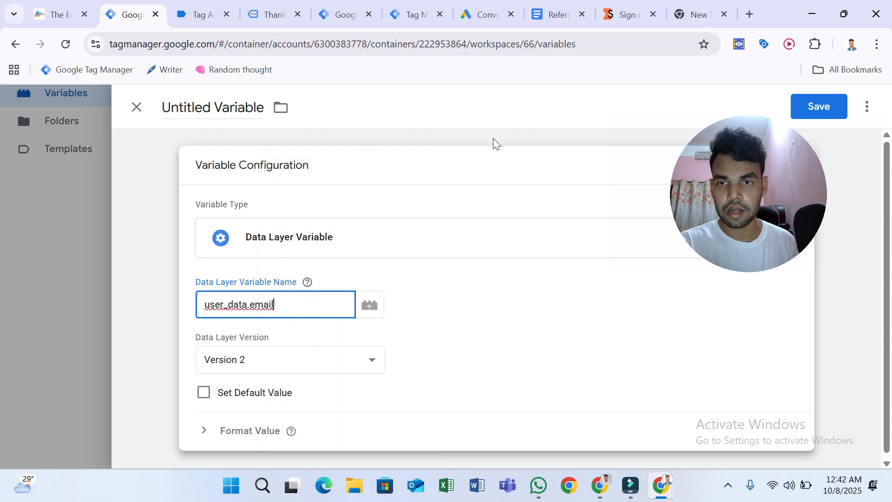
Save the data layer variable under the name userEmail.
{"action": "left_click", "coordinate": [836, 113]}
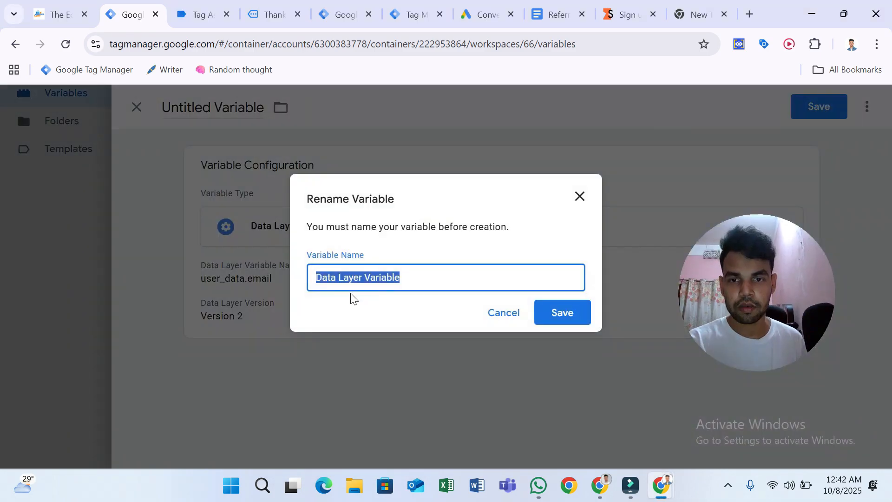
{"action": "type", "text": "dl"}
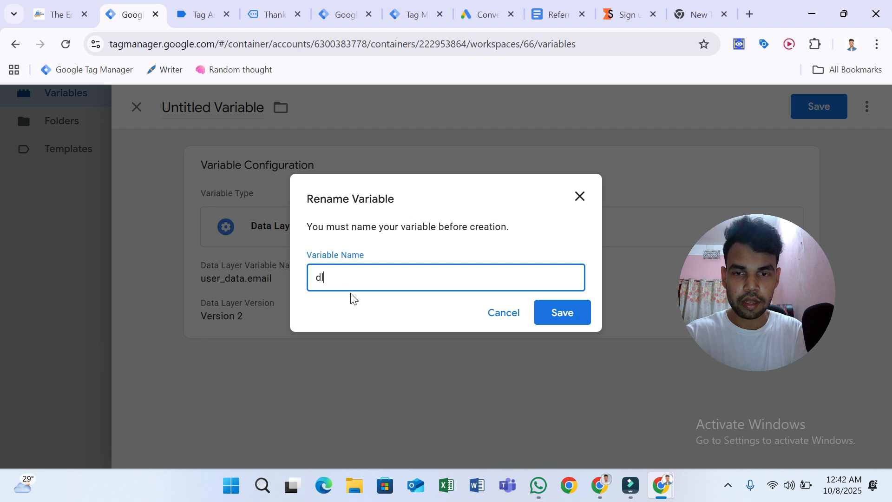
{"action": "key", "text": "BackSpace"}
{"action": "key", "text": "BackSpace"}
{"action": "type", "text": "use"}
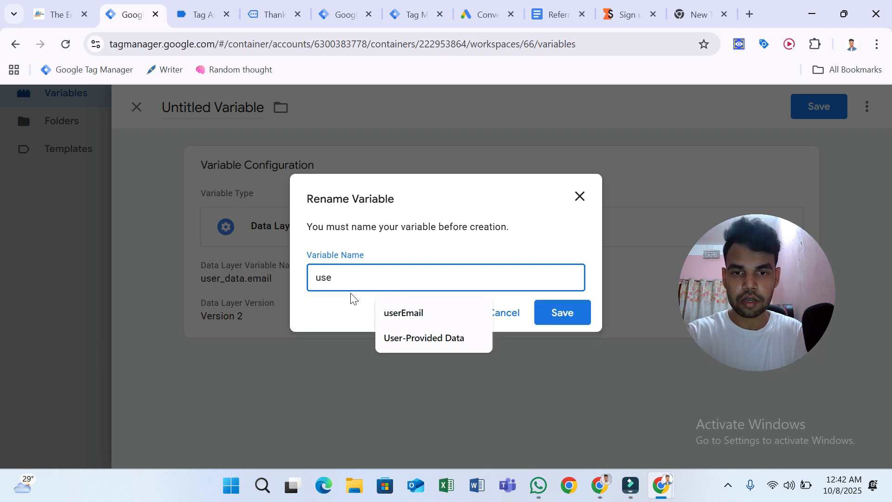
{"action": "left_click", "coordinate": [411, 312]}
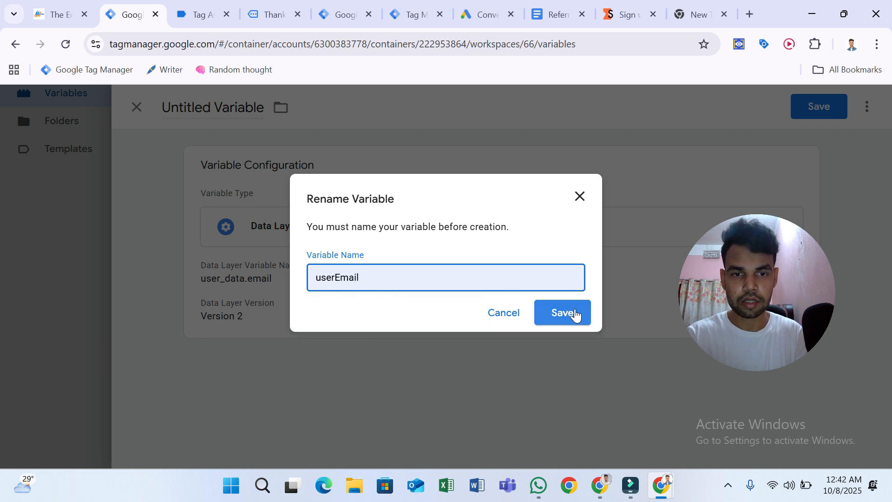
{"action": "left_click", "coordinate": [575, 313]}
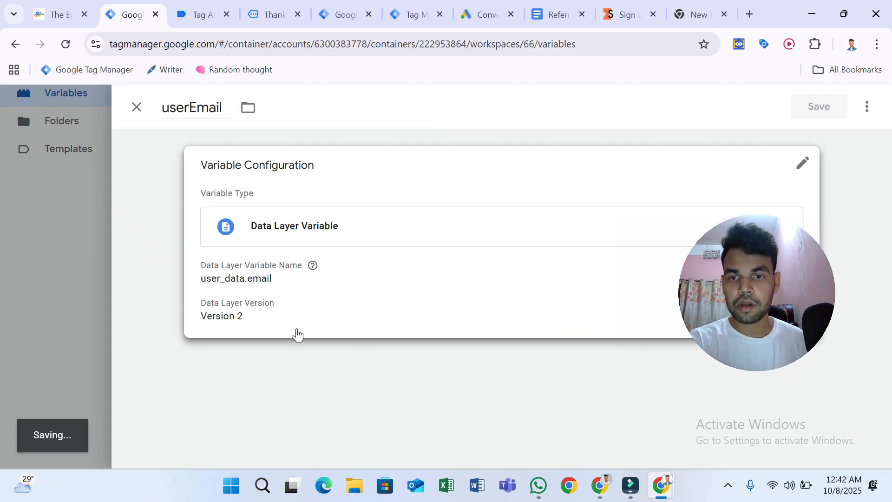
Review the phone and shipping keys in Tag Assistant's purchase push, and return to the container's variables.
{"action": "left_click", "coordinate": [196, 14]}
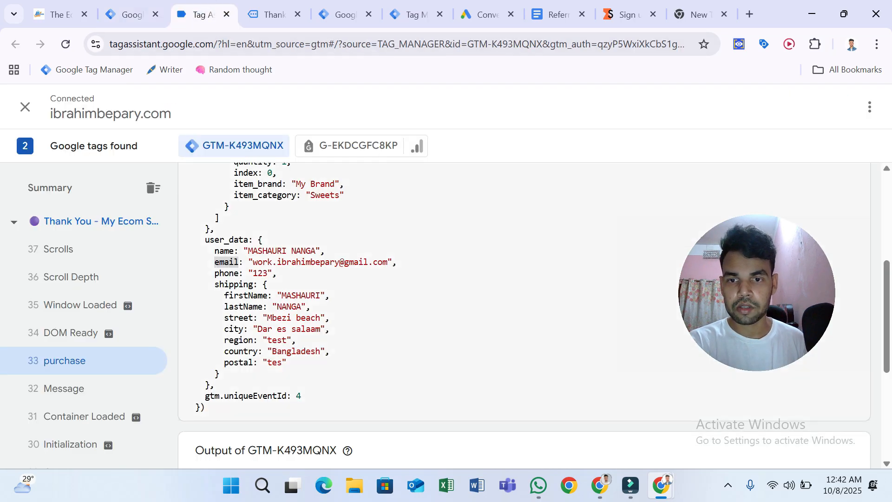
{"action": "left_click_drag", "start_coordinate": [214, 274], "coordinate": [306, 352]}
{"action": "left_click", "coordinate": [118, 5]}
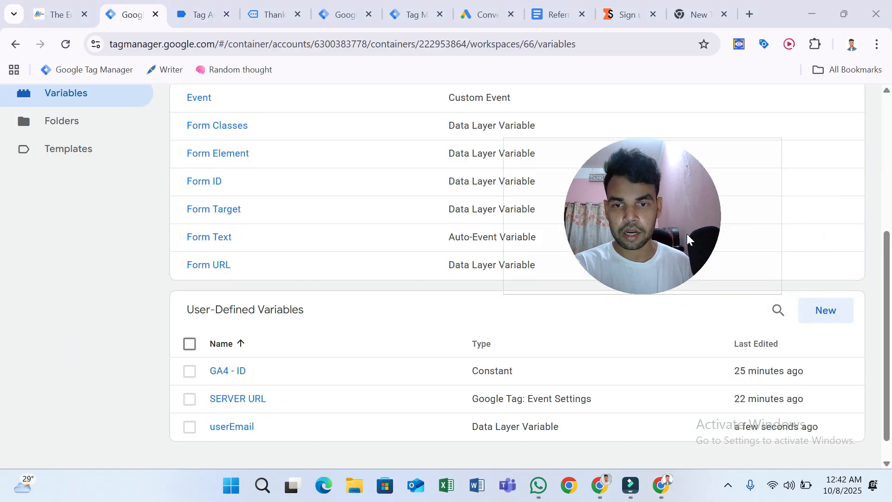
Start a new user-defined variable and compare the available variable types with the user_data keys in Tag Assistant's purchase push.
{"action": "left_click", "coordinate": [825, 310]}
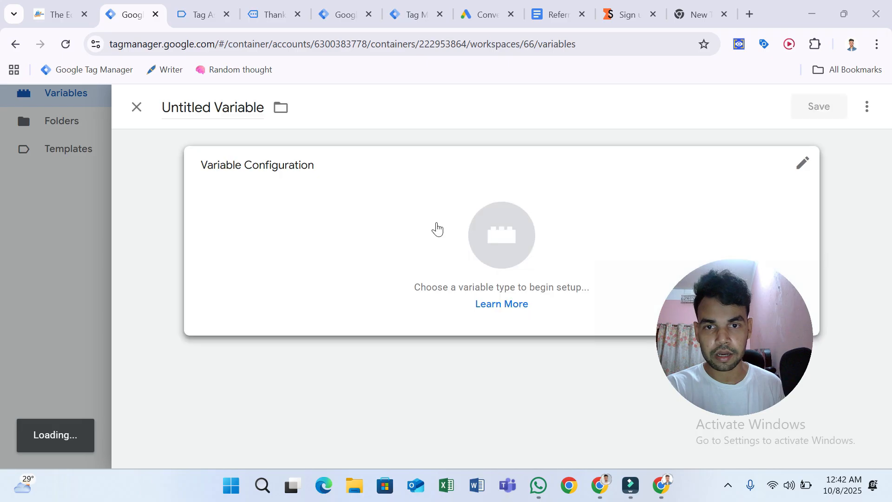
{"action": "left_click", "coordinate": [437, 225]}
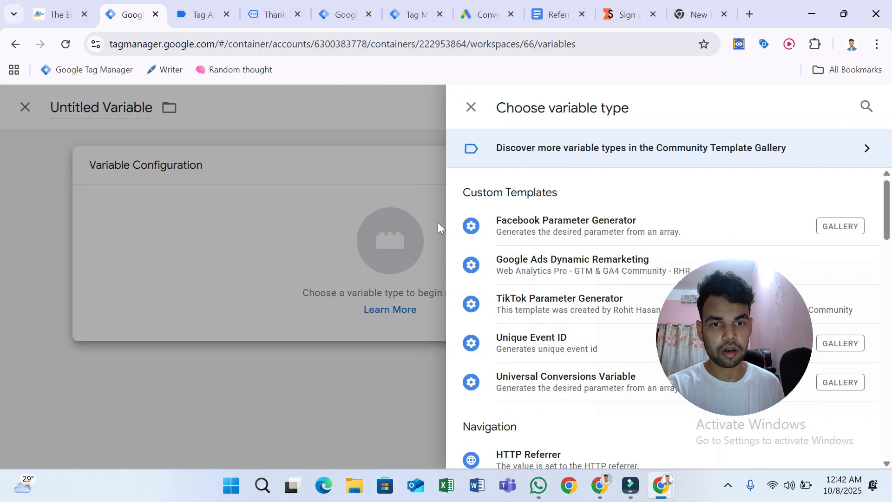
{"action": "scroll", "coordinate": [590, 374], "scroll_direction": "down", "scroll_amount": 9}
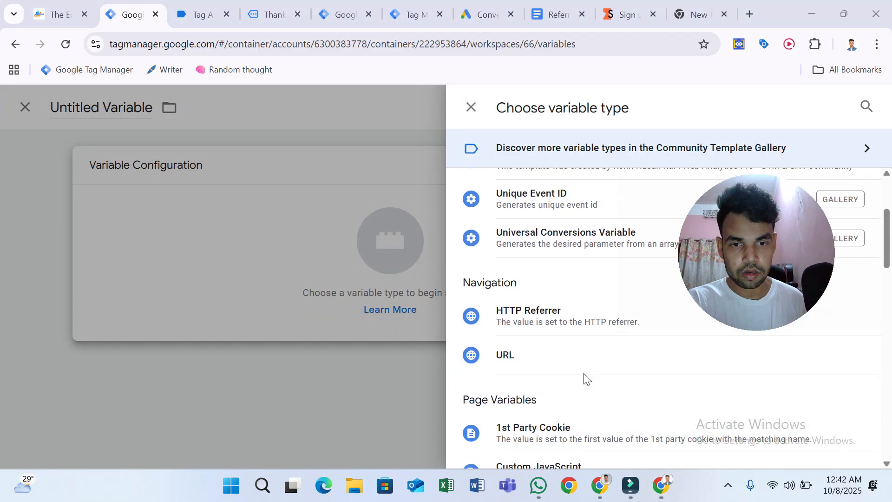
{"action": "scroll", "coordinate": [576, 313], "scroll_direction": "up", "scroll_amount": 3}
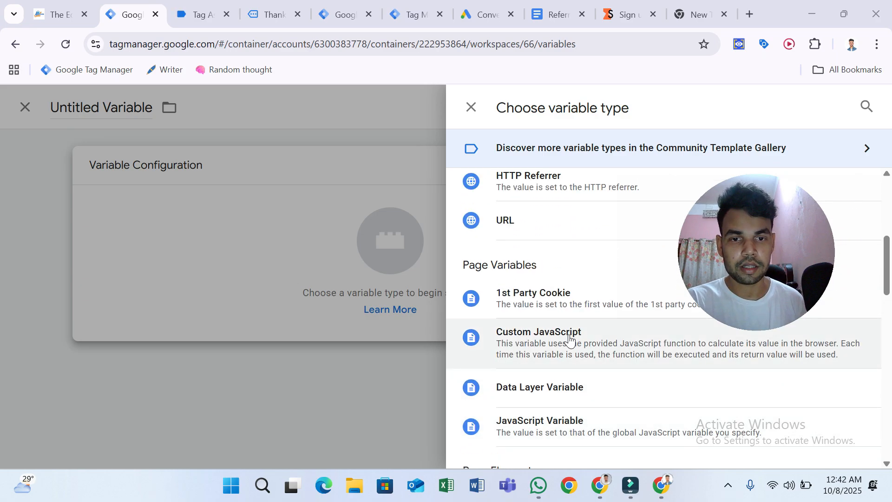
{"action": "scroll", "coordinate": [572, 339], "scroll_direction": "up", "scroll_amount": 3}
{"action": "left_click", "coordinate": [197, 14]}
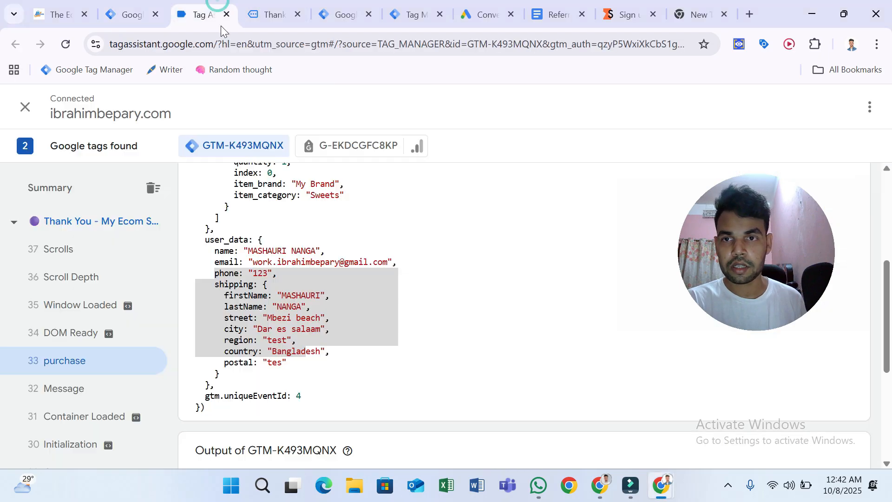
{"action": "left_click", "coordinate": [259, 350]}
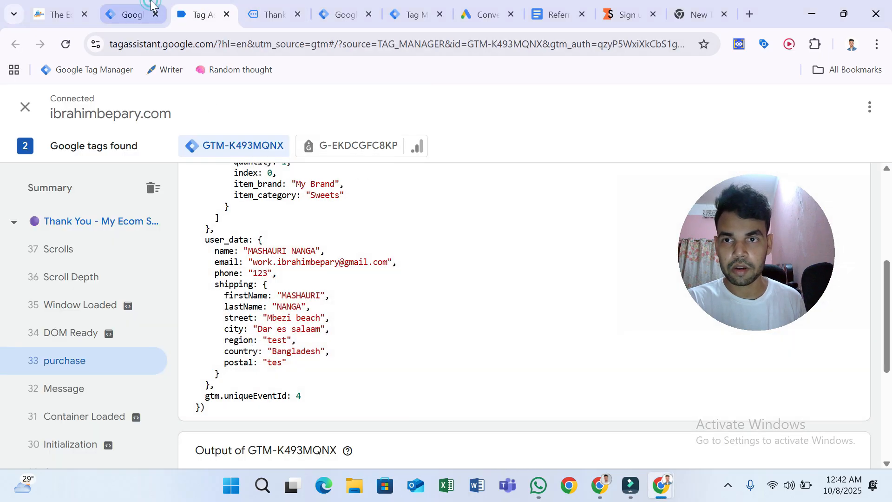
{"action": "left_click", "coordinate": [132, 14]}
Search the variable types for "use" and choose User-Provided Data for the new variable.
{"action": "scroll", "coordinate": [573, 388], "scroll_direction": "down", "scroll_amount": 5}
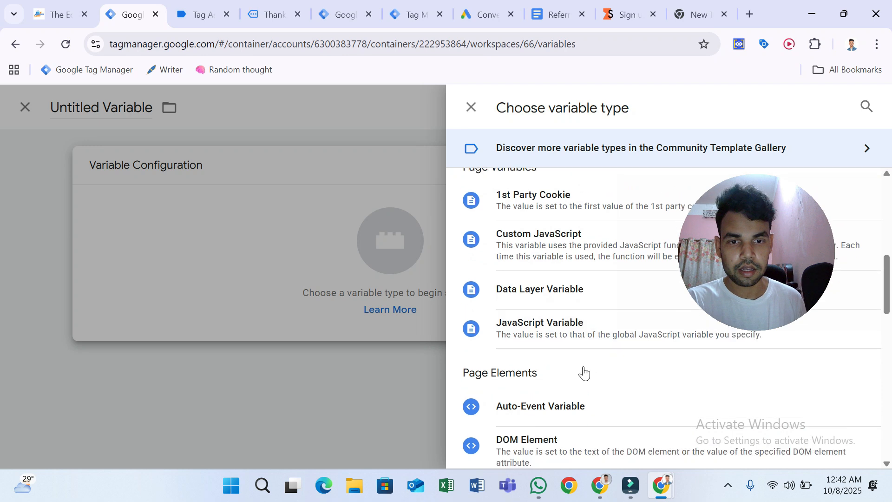
{"action": "scroll", "coordinate": [584, 372], "scroll_direction": "up", "scroll_amount": 2}
{"action": "left_click", "coordinate": [866, 106]}
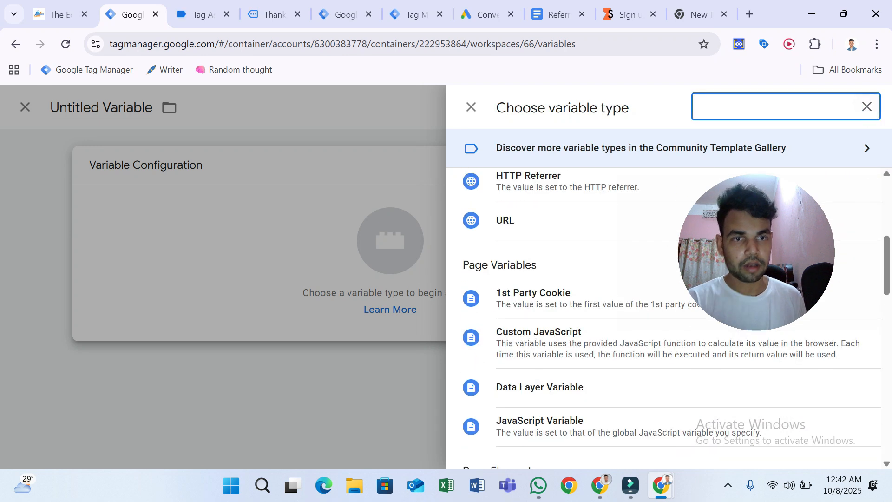
{"action": "type", "text": "use"}
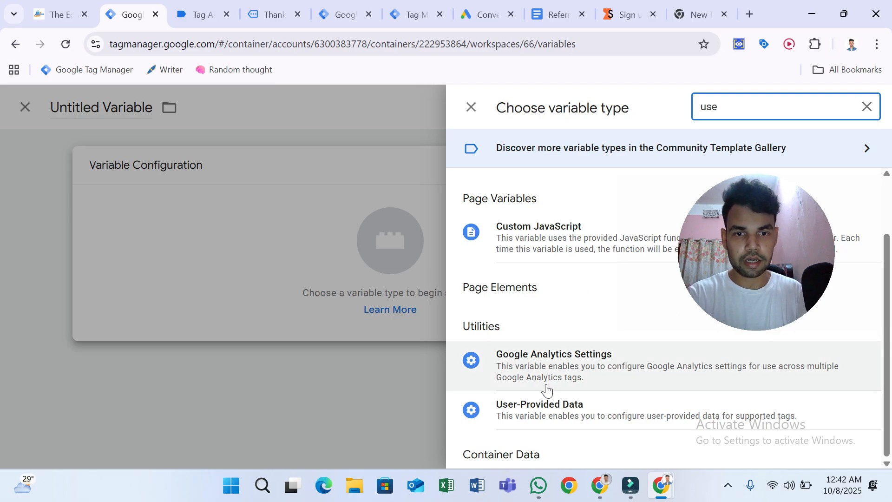
{"action": "left_click", "coordinate": [544, 411]}
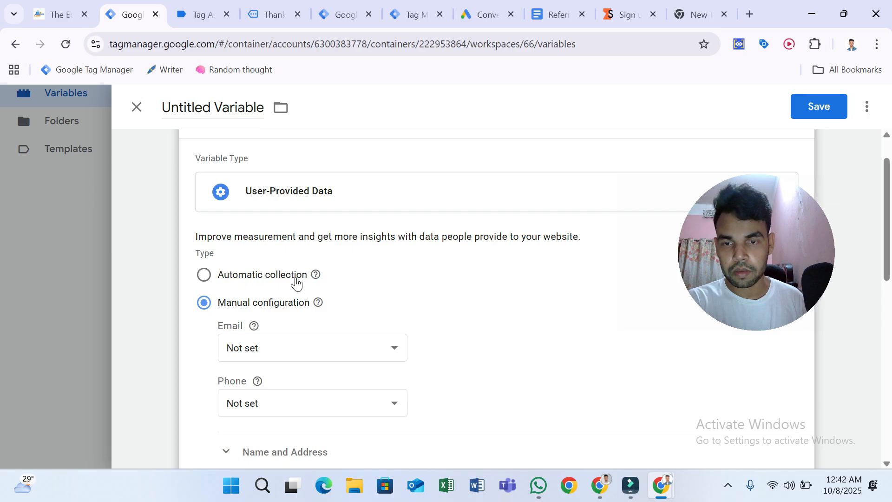
Keep manual configuration for the User-Provided Data variable and set Email to {{userEmail}}.
{"action": "mouse_move", "coordinate": [318, 303]}
{"action": "scroll", "coordinate": [515, 383], "scroll_direction": "down", "scroll_amount": 1}
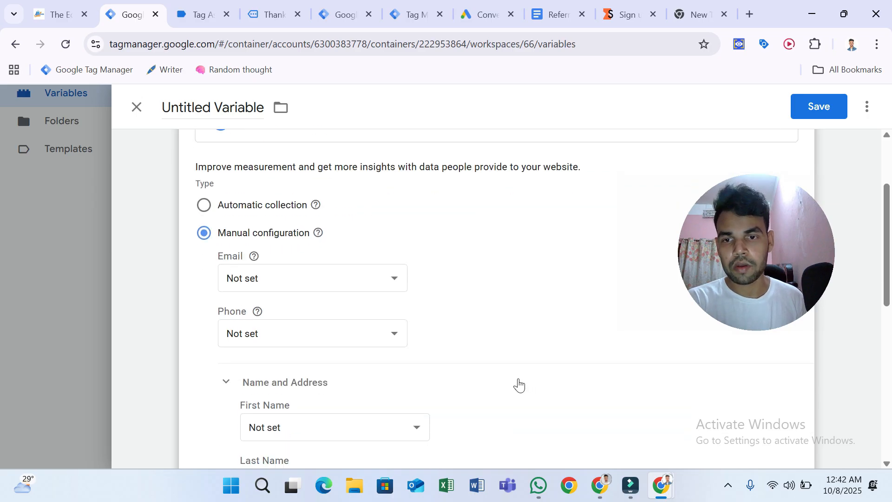
{"action": "left_click", "coordinate": [271, 279]}
{"action": "left_click", "coordinate": [463, 223]}
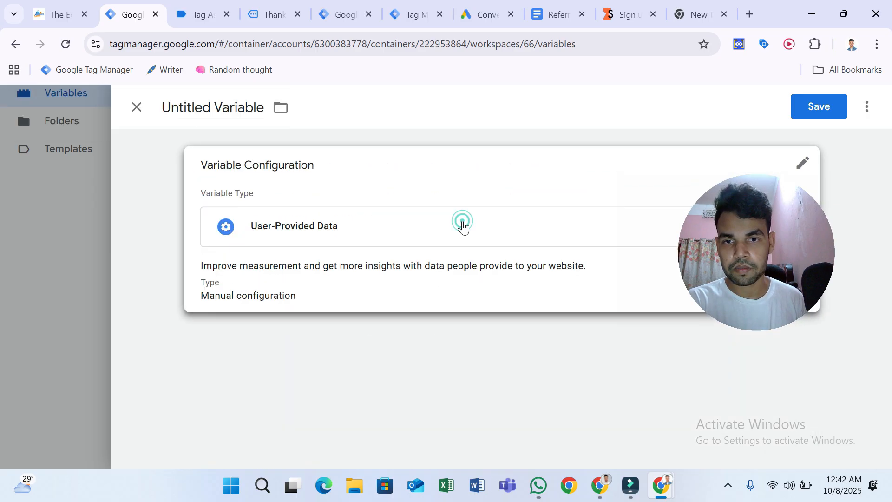
{"action": "scroll", "coordinate": [274, 343], "scroll_direction": "down", "scroll_amount": 1}
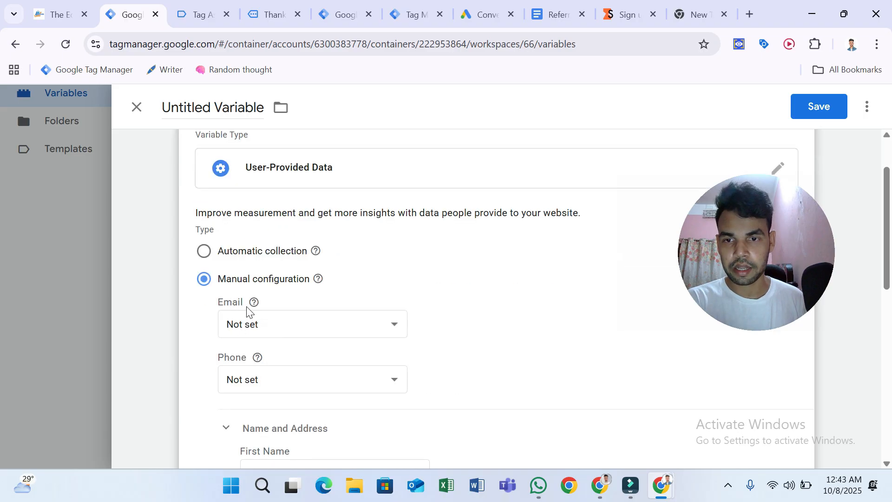
{"action": "left_click", "coordinate": [253, 327]}
{"action": "left_click", "coordinate": [262, 250]}
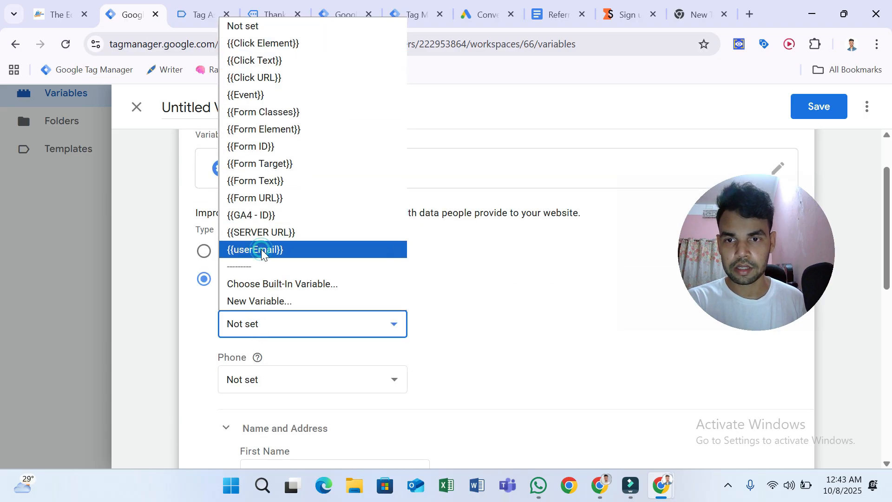
{"action": "scroll", "coordinate": [521, 322], "scroll_direction": "up", "scroll_amount": 1}
{"action": "scroll", "coordinate": [521, 323], "scroll_direction": "down", "scroll_amount": 1}
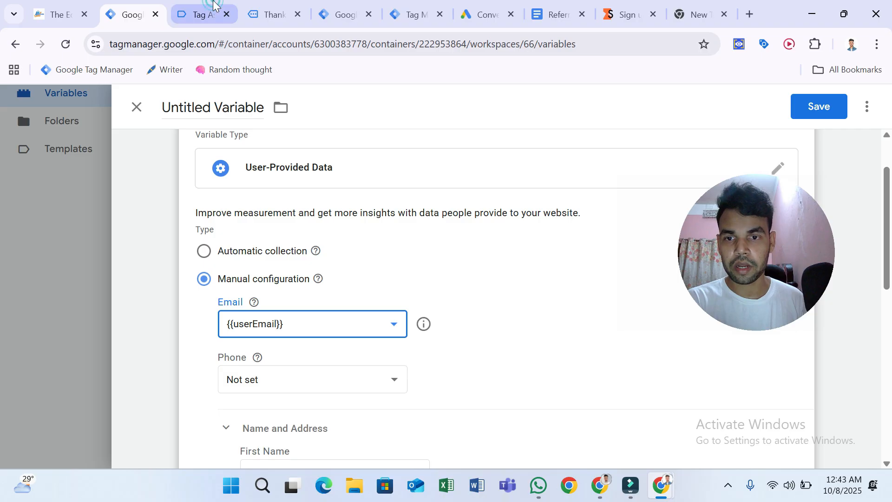
Review the user_data fields in Tag Assistant's purchase push, and set the variable's Phone field to {{userEmail}}.
{"action": "left_click", "coordinate": [213, 4]}
{"action": "left_click_drag", "start_coordinate": [211, 251], "coordinate": [321, 330]}
{"action": "left_click", "coordinate": [132, 15]}
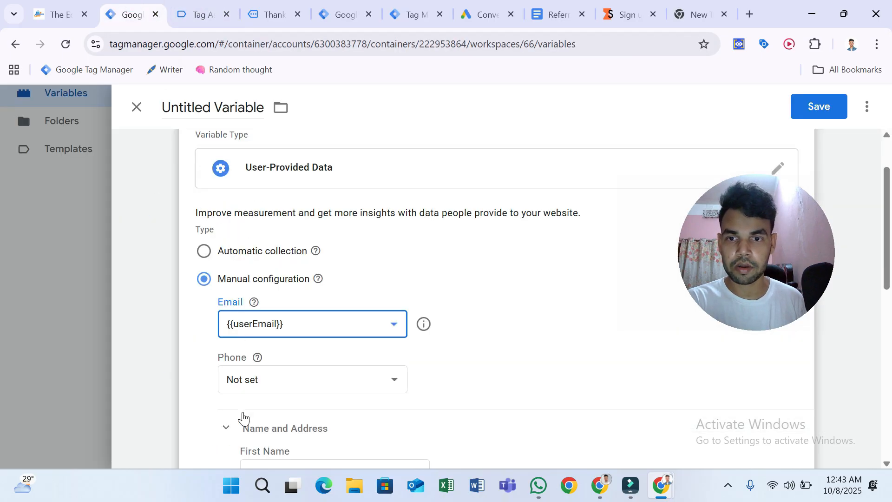
{"action": "left_click", "coordinate": [248, 385]}
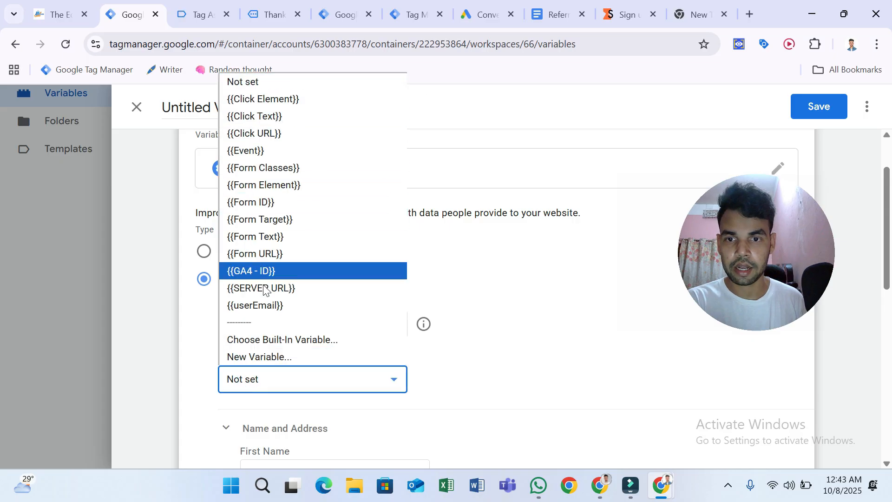
{"action": "left_click", "coordinate": [273, 305]}
Check the First Name choices under Name and Address, and save the variable under the name User-Provided Data.
{"action": "scroll", "coordinate": [454, 343], "scroll_direction": "down", "scroll_amount": 4}
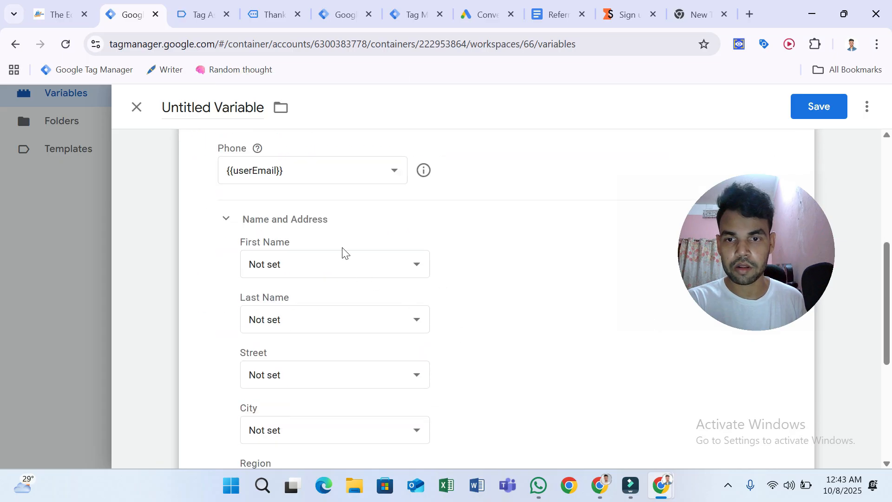
{"action": "left_click", "coordinate": [321, 271]}
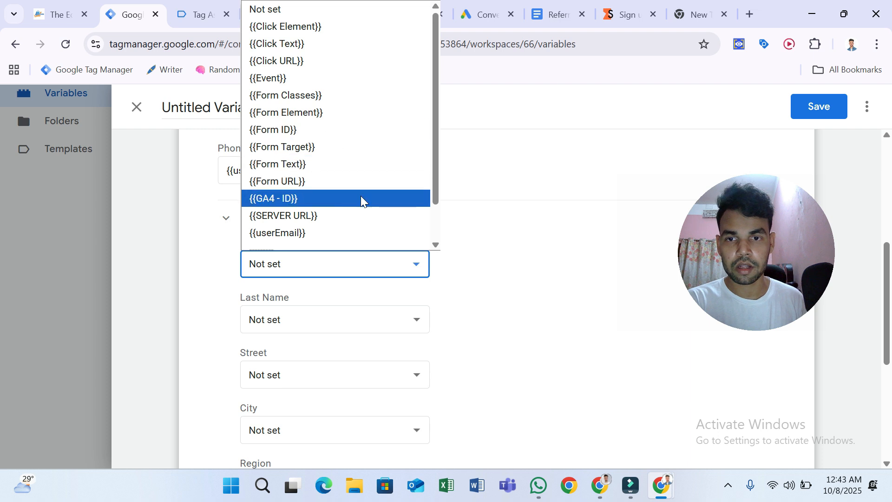
{"action": "left_click", "coordinate": [517, 307]}
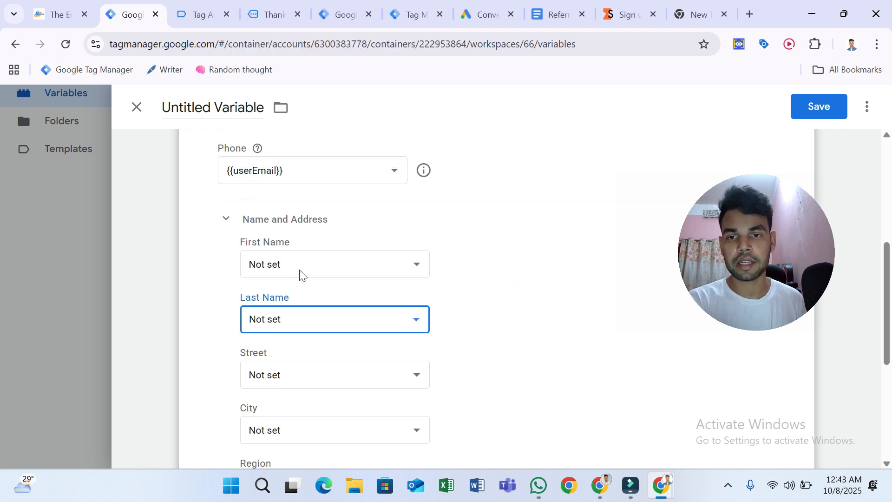
{"action": "scroll", "coordinate": [450, 299], "scroll_direction": "up", "scroll_amount": 3}
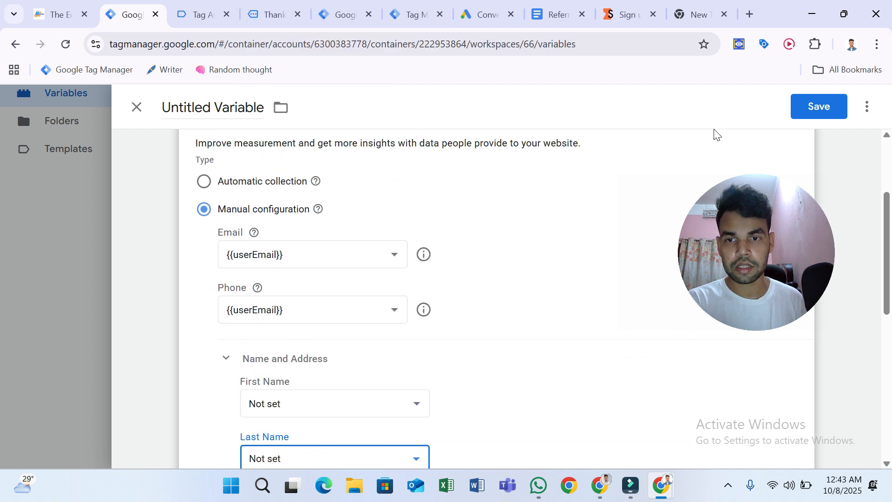
{"action": "left_click", "coordinate": [818, 114]}
{"action": "left_click", "coordinate": [554, 320]}
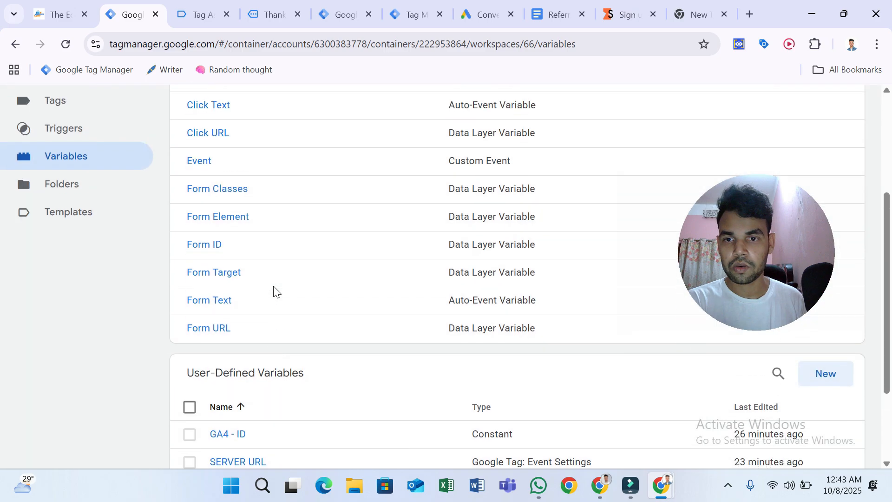
Open the GA4 - Purchase tag from the container's tags and start editing its configuration.
{"action": "left_click", "coordinate": [66, 120]}
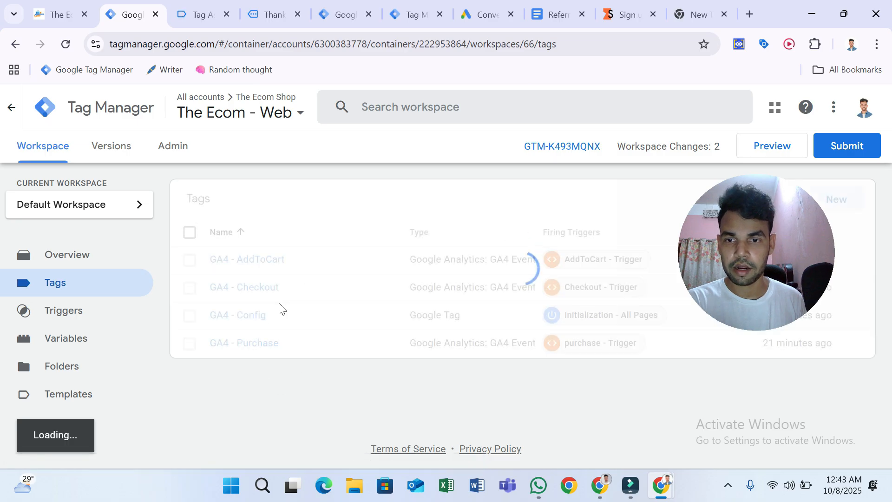
{"action": "left_click", "coordinate": [237, 349]}
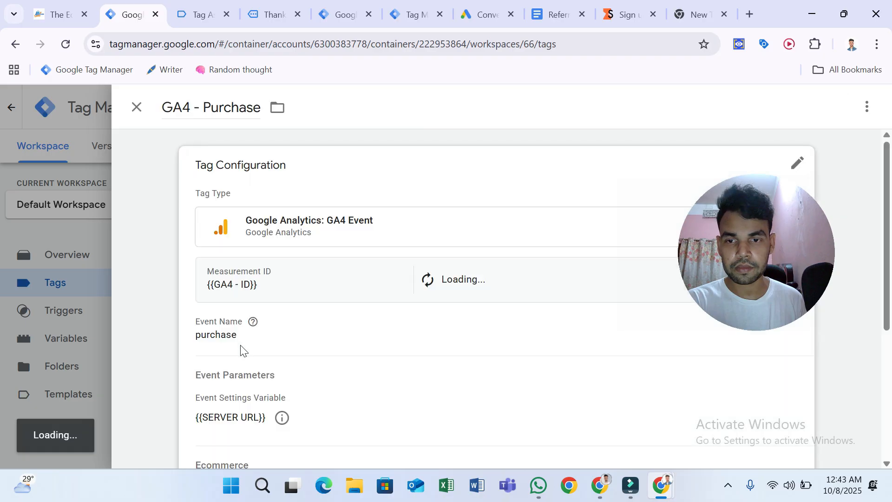
{"action": "scroll", "coordinate": [398, 353], "scroll_direction": "down", "scroll_amount": 5}
{"action": "left_click", "coordinate": [397, 189]}
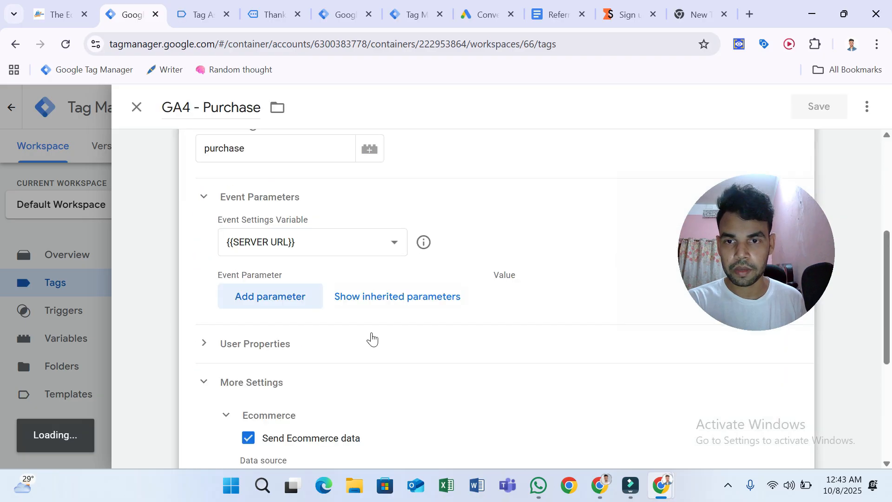
Collapse the Ecommerce and More Settings sections of the GA4 - Purchase tag.
{"action": "scroll", "coordinate": [369, 353], "scroll_direction": "down", "scroll_amount": 4}
{"action": "scroll", "coordinate": [310, 265], "scroll_direction": "up", "scroll_amount": 2}
{"action": "left_click", "coordinate": [277, 275]}
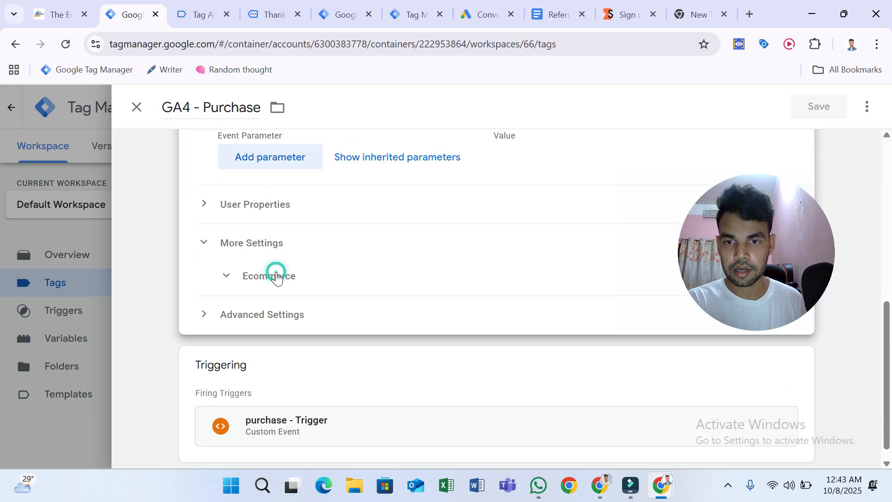
{"action": "left_click", "coordinate": [275, 244]}
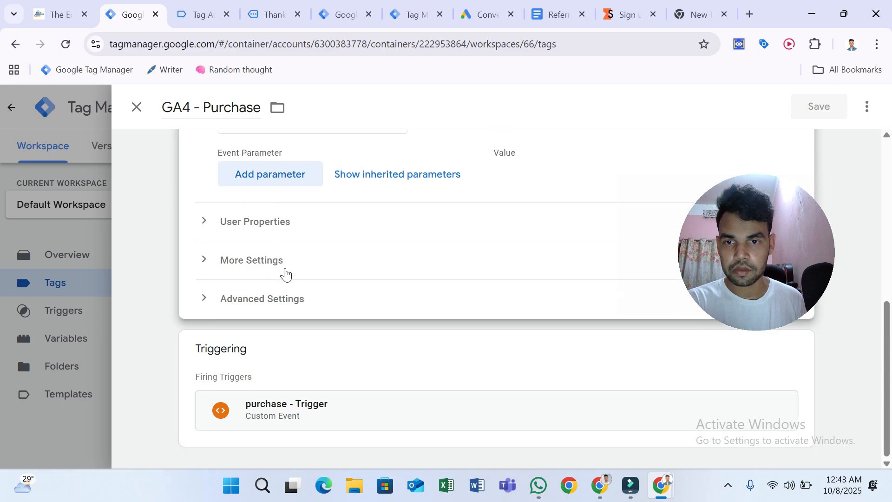
{"action": "scroll", "coordinate": [297, 243], "scroll_direction": "up", "scroll_amount": 4}
{"action": "scroll", "coordinate": [305, 319], "scroll_direction": "down", "scroll_amount": 3}
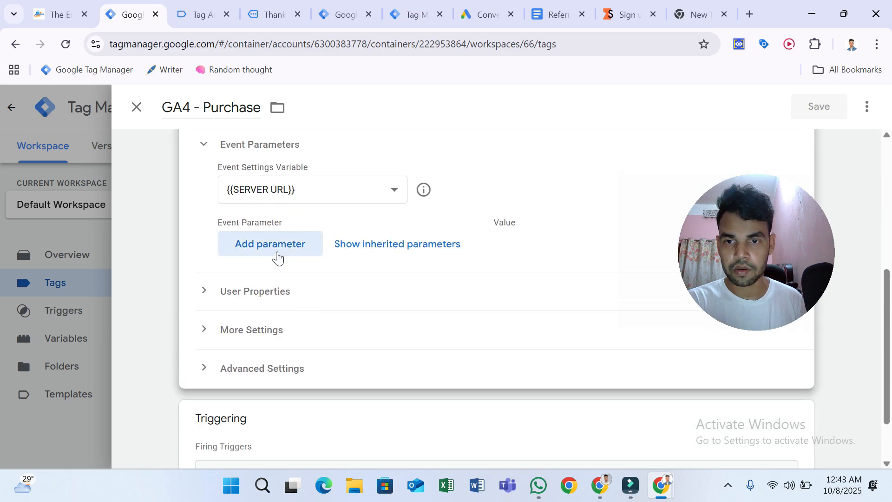
{"action": "scroll", "coordinate": [280, 260], "scroll_direction": "up", "scroll_amount": 3}
Add an event parameter user_data with the value {{User-Provided Data}} to the GA4 - Purchase tag.
{"action": "left_click", "coordinate": [281, 386]}
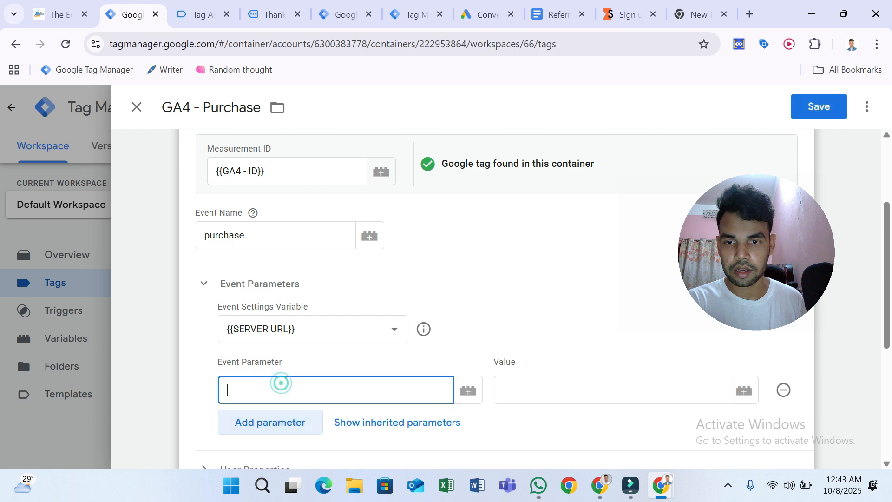
{"action": "type", "text": "user"}
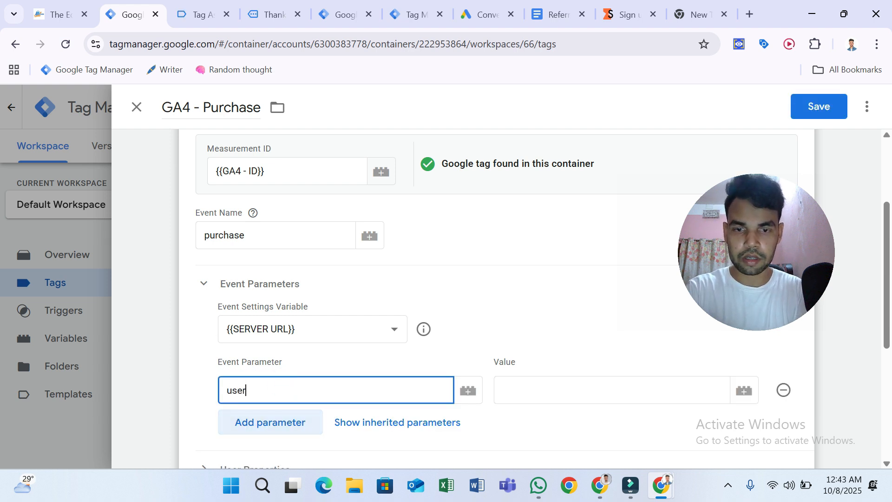
{"action": "type", "text": "_data"}
{"action": "left_click", "coordinate": [551, 393]}
{"action": "type", "text": "{{us"}
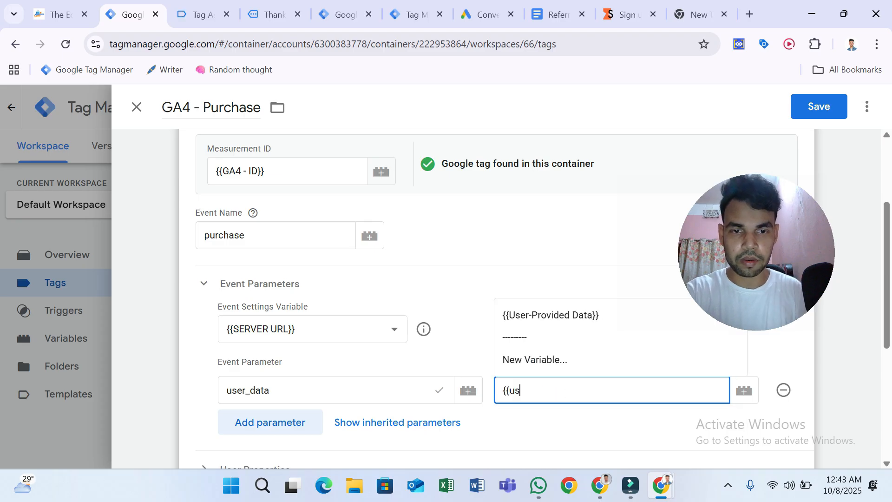
{"action": "left_click", "coordinate": [574, 319]}
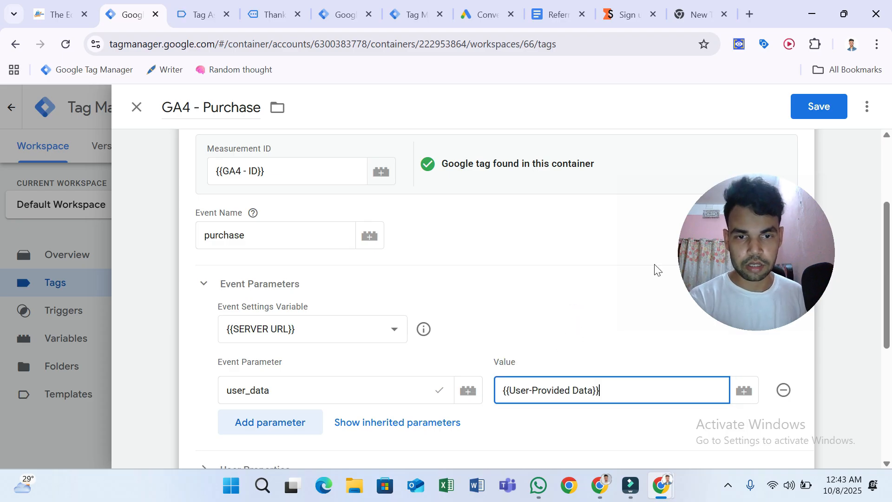
Save the GA4 - Purchase tag, check the purchase push in Tag Assistant, and return to the container's tags.
{"action": "left_click", "coordinate": [829, 111]}
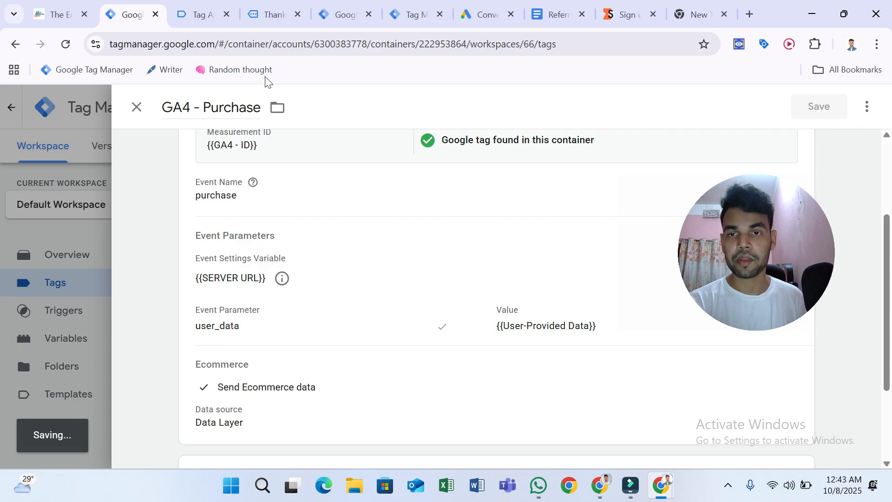
{"action": "left_click", "coordinate": [176, 6]}
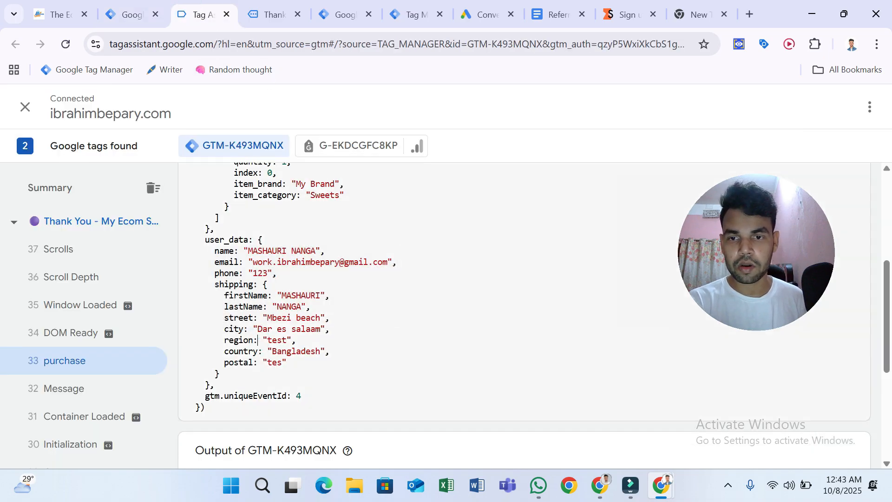
{"action": "left_click", "coordinate": [134, 6]}
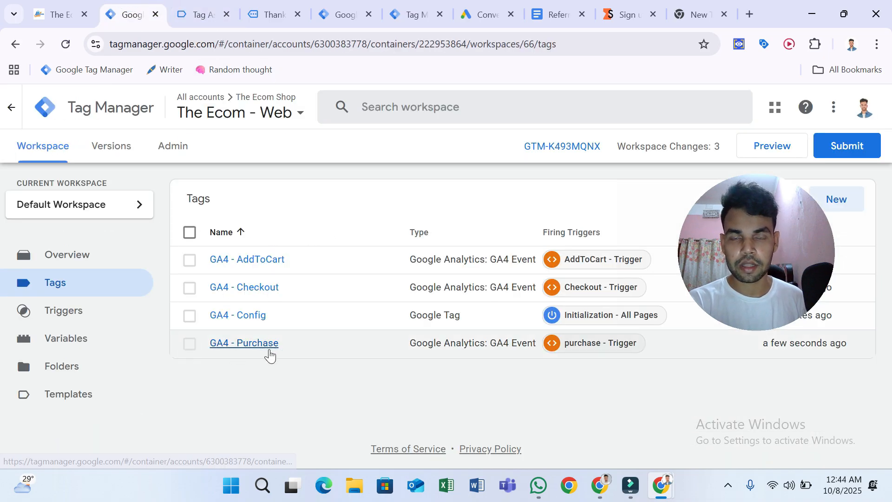